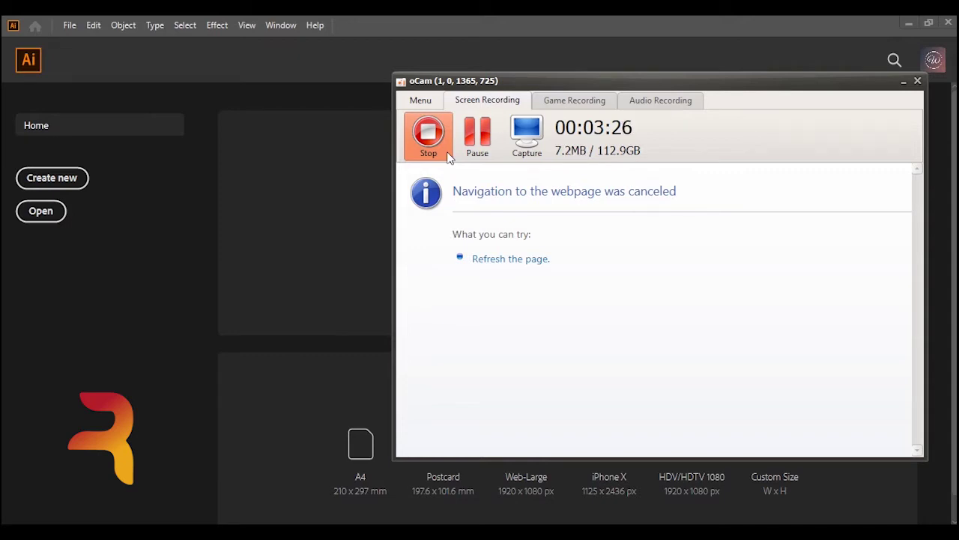
# Pause the oCam screen recording so its window clears the Illustrator home screen.
pyautogui.click(470, 143)
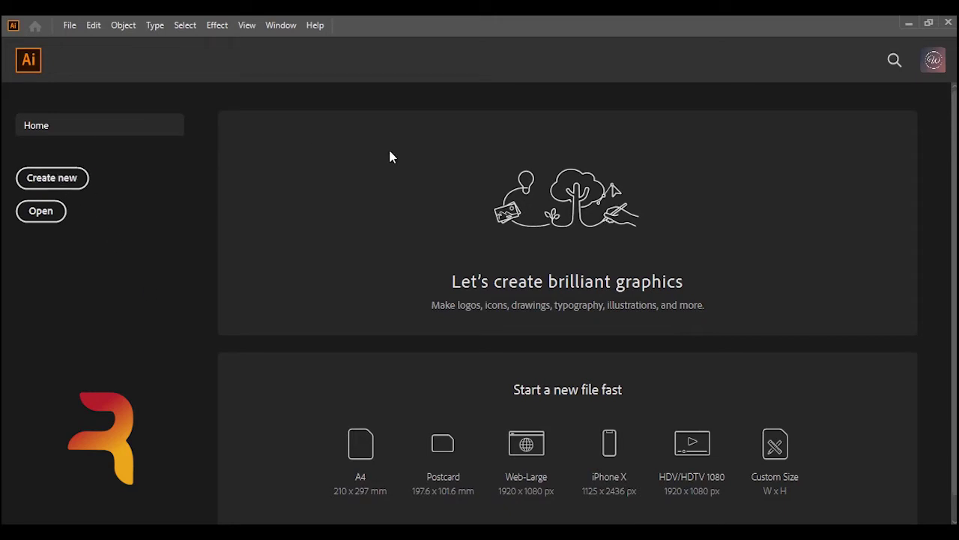
pyautogui.click(77, 186)
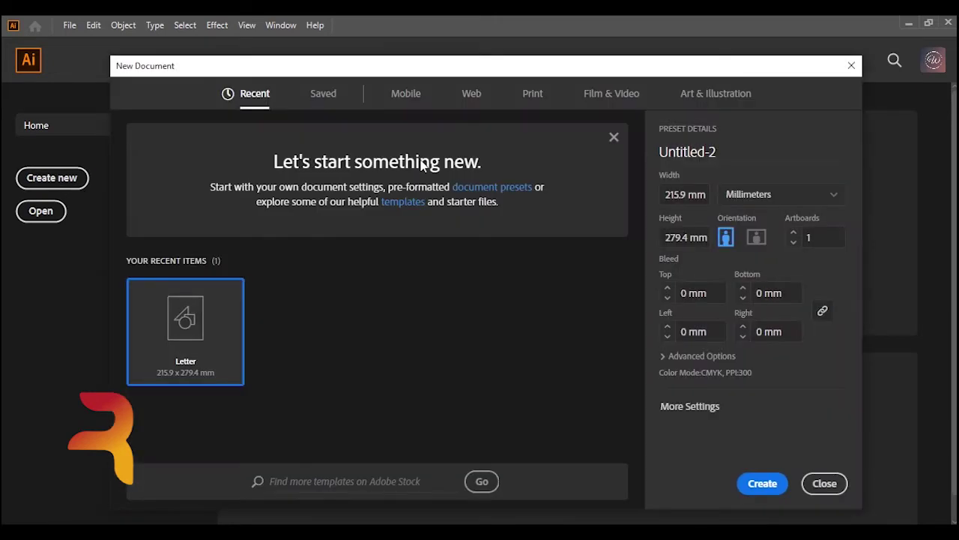
pyautogui.click(607, 98)
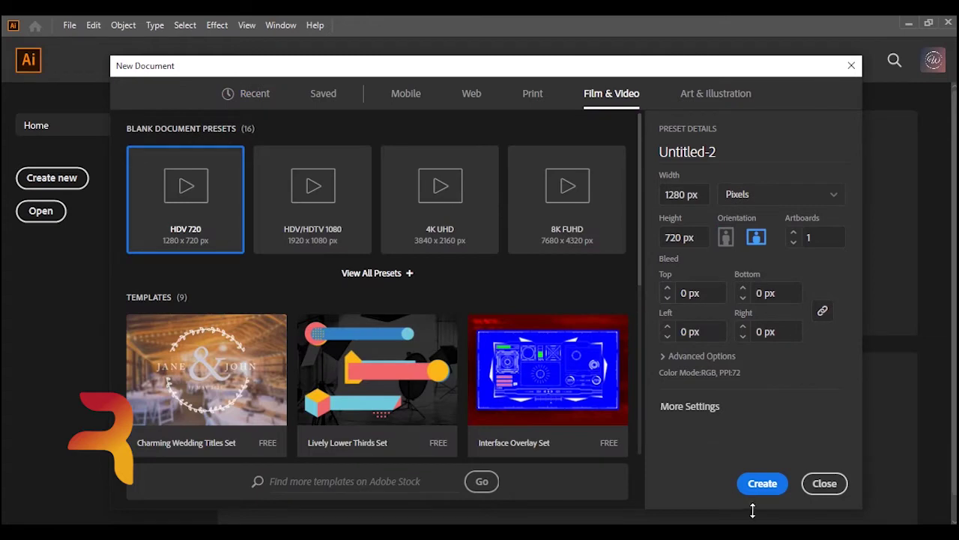
pyautogui.click(762, 484)
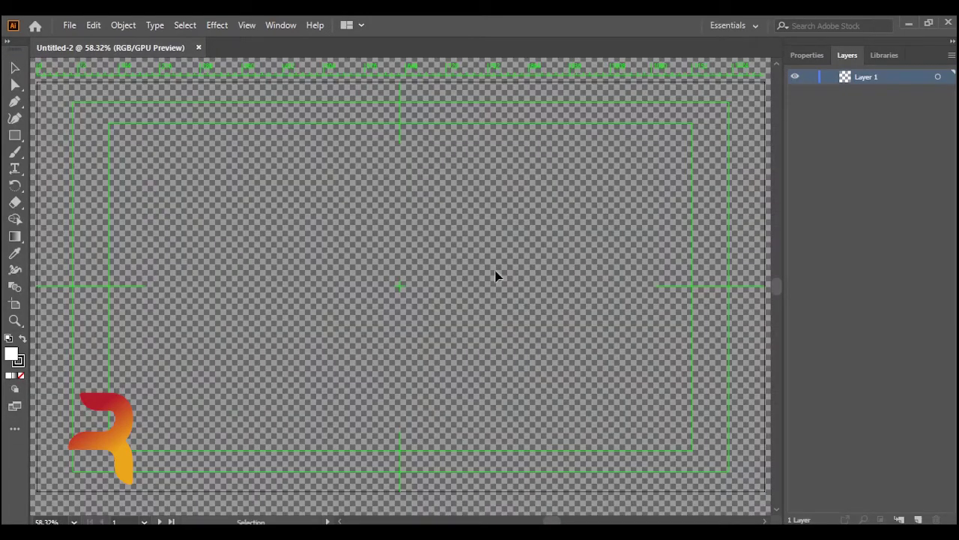
pyautogui.hotkey('ctrl', '-')
pyautogui.hotkey('ctrl', '-')
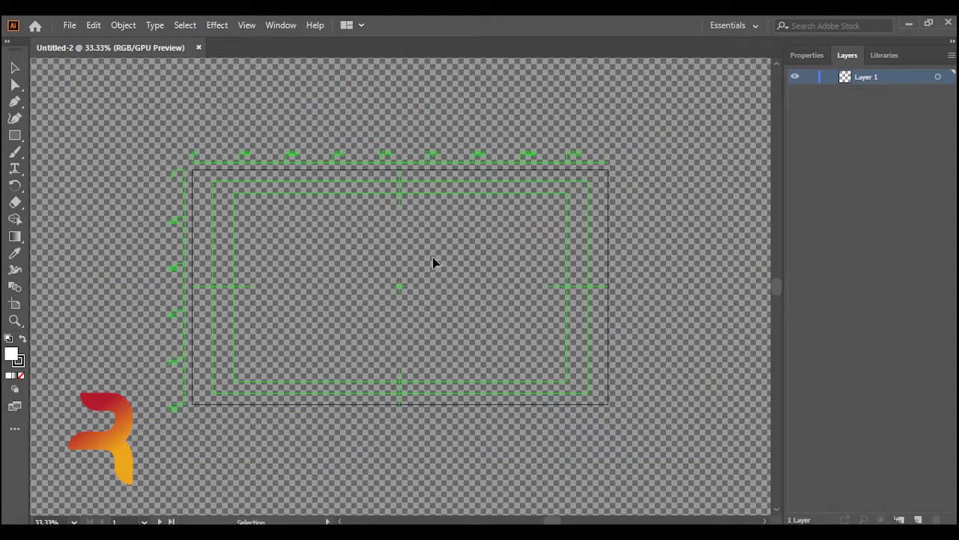
pyautogui.click(199, 47)
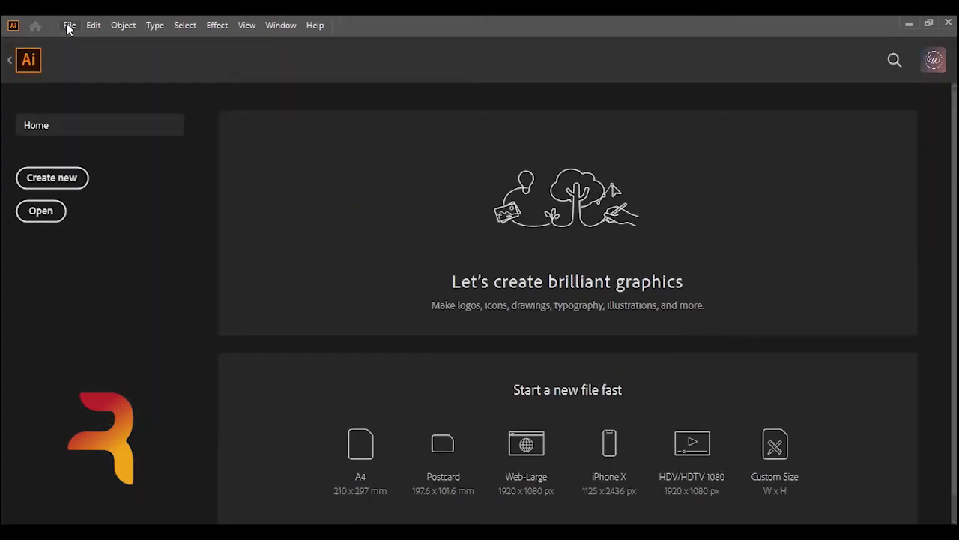
# Start a new document and browse the Mobile, Web, Print and Film & Video presets.
pyautogui.click(69, 25)
pyautogui.click(90, 39)
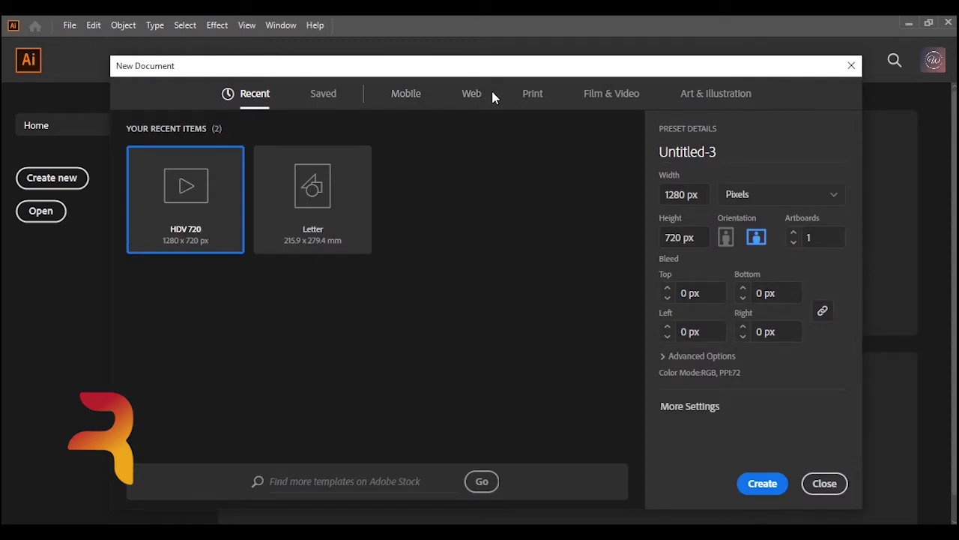
pyautogui.click(413, 105)
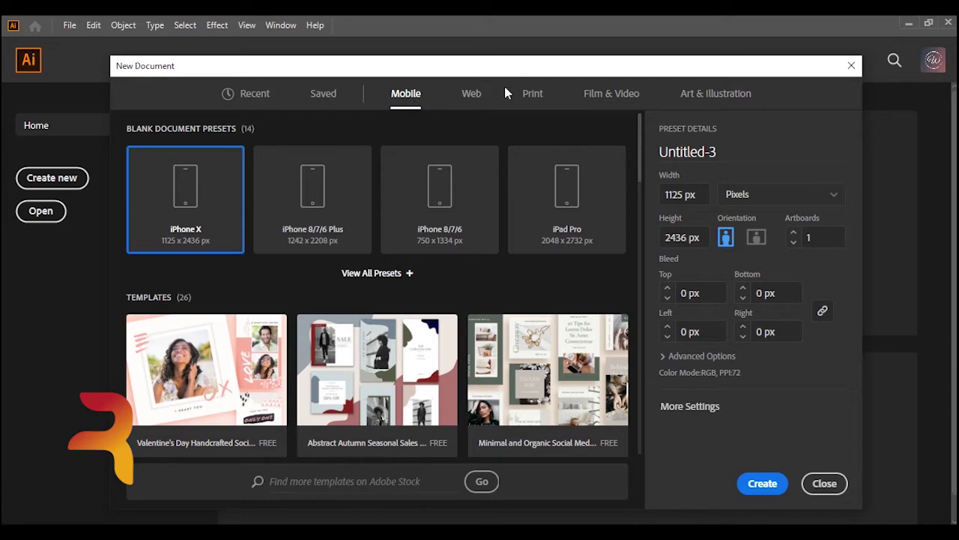
pyautogui.click(473, 97)
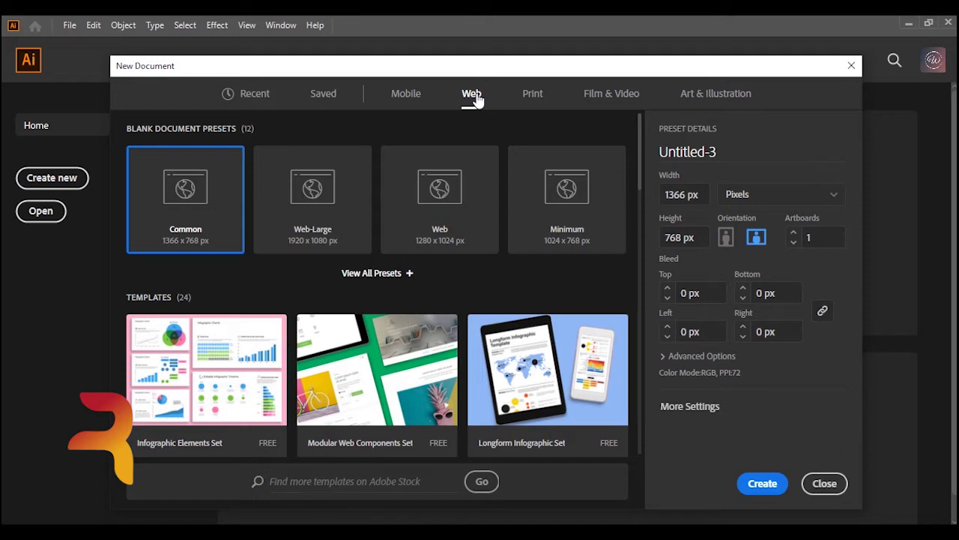
pyautogui.click(532, 102)
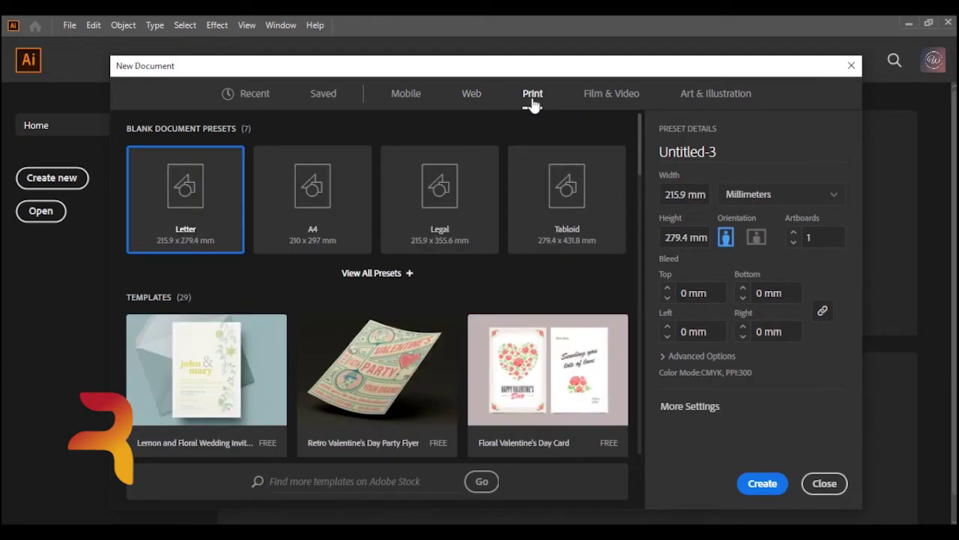
pyautogui.click(409, 273)
pyautogui.click(632, 93)
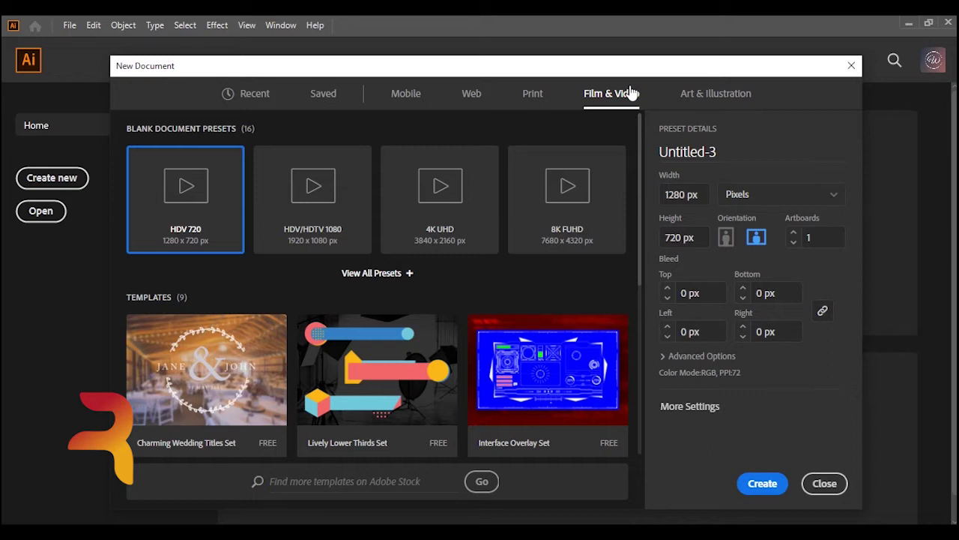
pyautogui.moveTo(686, 70); pyautogui.dragTo(603, 62)
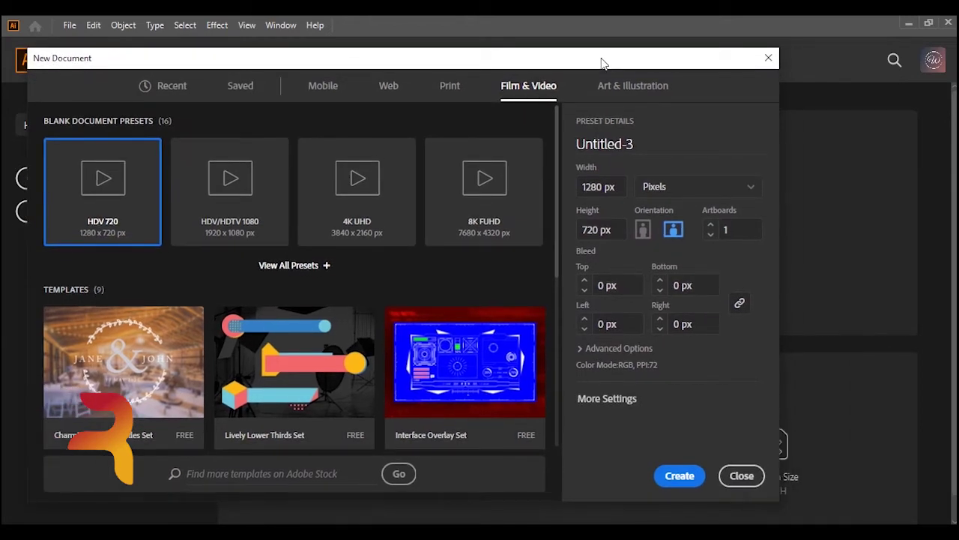
# Pick the Art & Illustration Postcard preset and name the document 'test'.
pyautogui.click(644, 89)
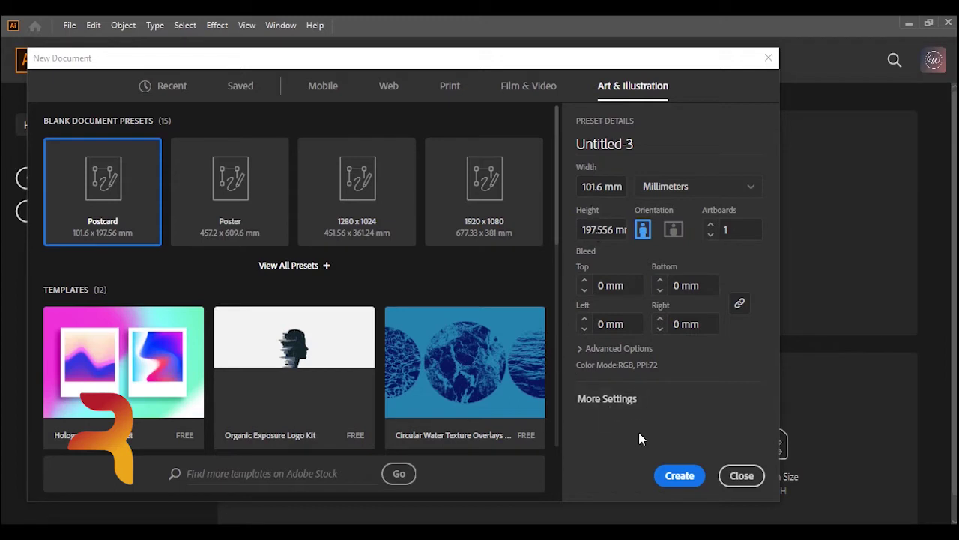
pyautogui.click(640, 350)
pyautogui.click(639, 285)
pyautogui.click(645, 143)
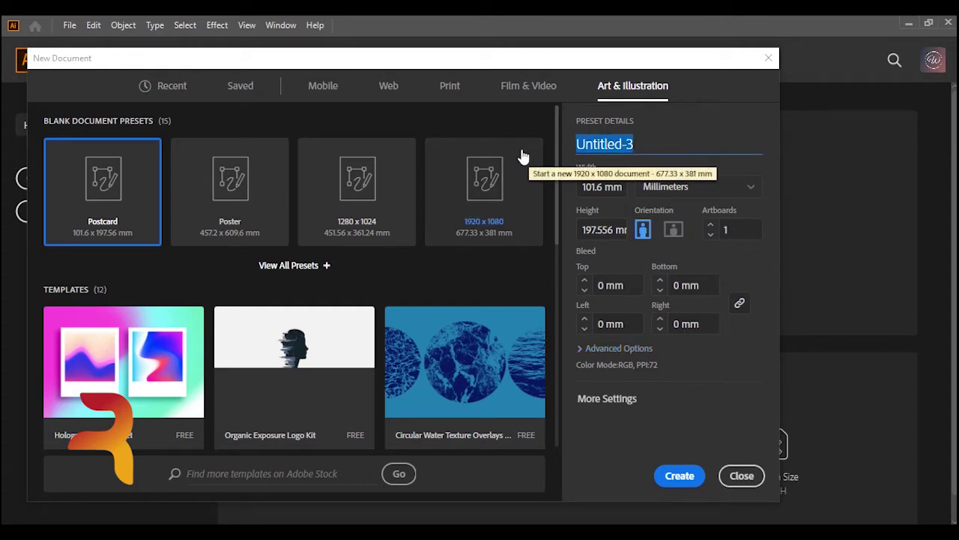
pyautogui.write('test')
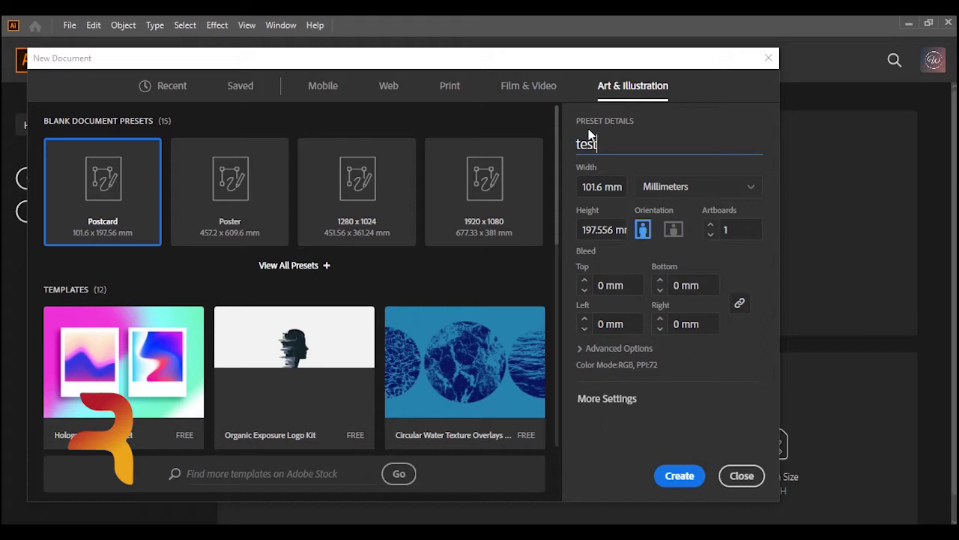
pyautogui.click(692, 187)
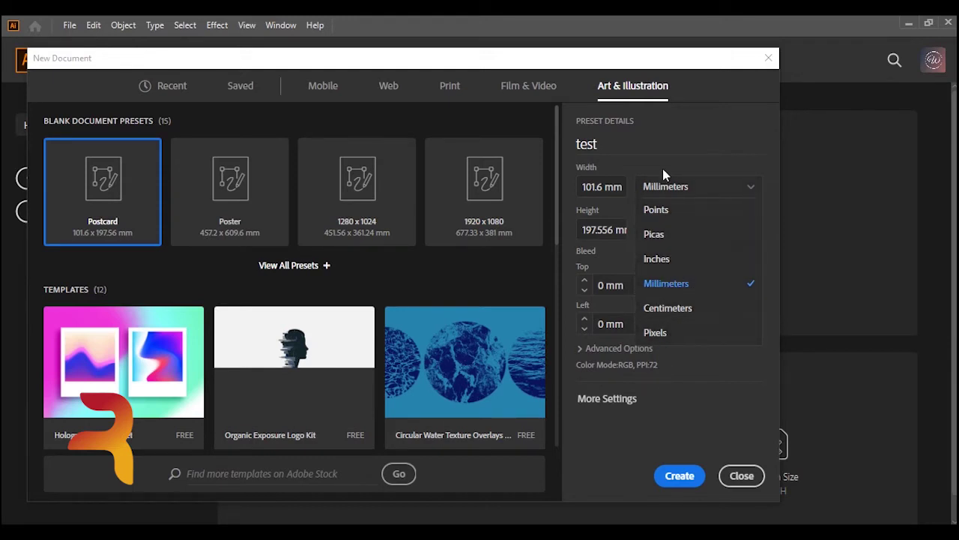
# Create the document in pixels at 1000 × 1000 px with a 1 px bleed.
pyautogui.click(677, 309)
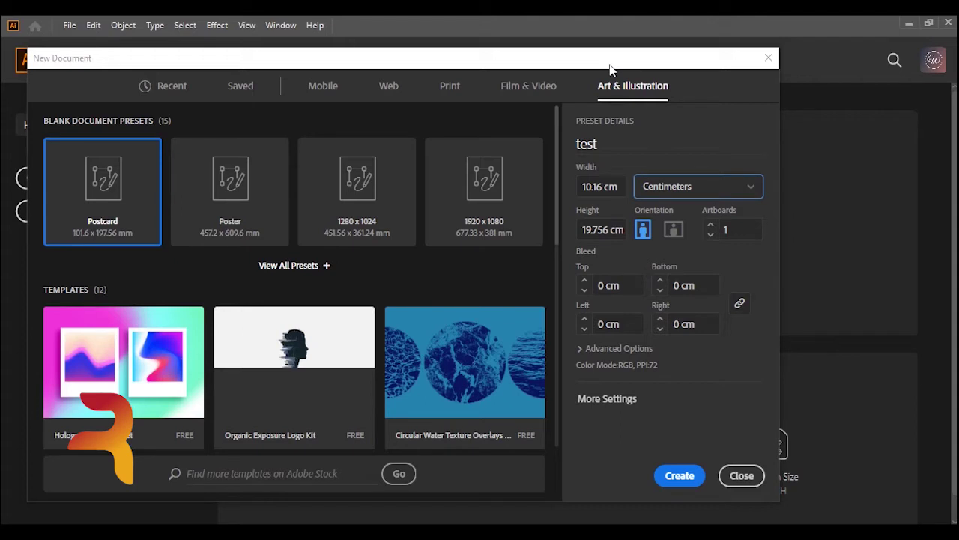
pyautogui.click(688, 188)
pyautogui.click(696, 330)
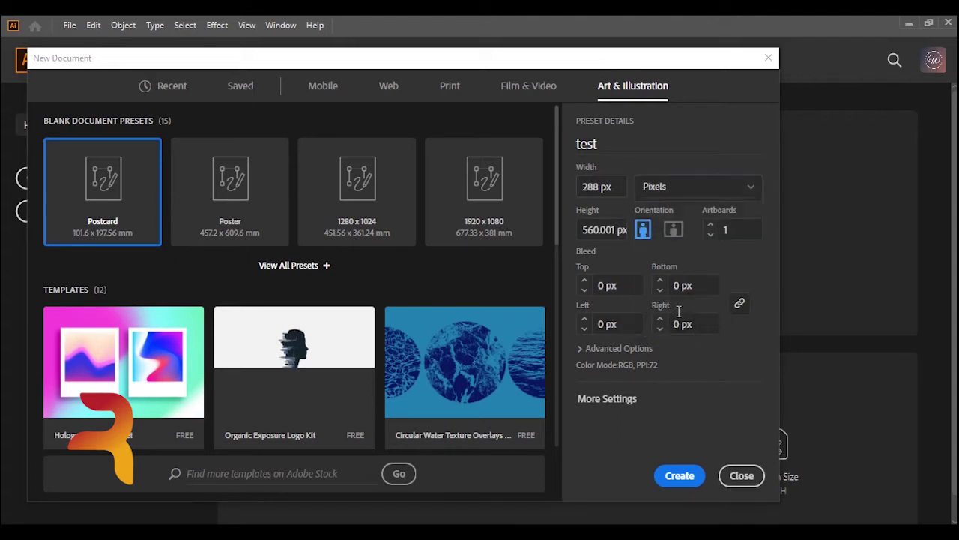
pyautogui.click(611, 188)
pyautogui.write('1000')
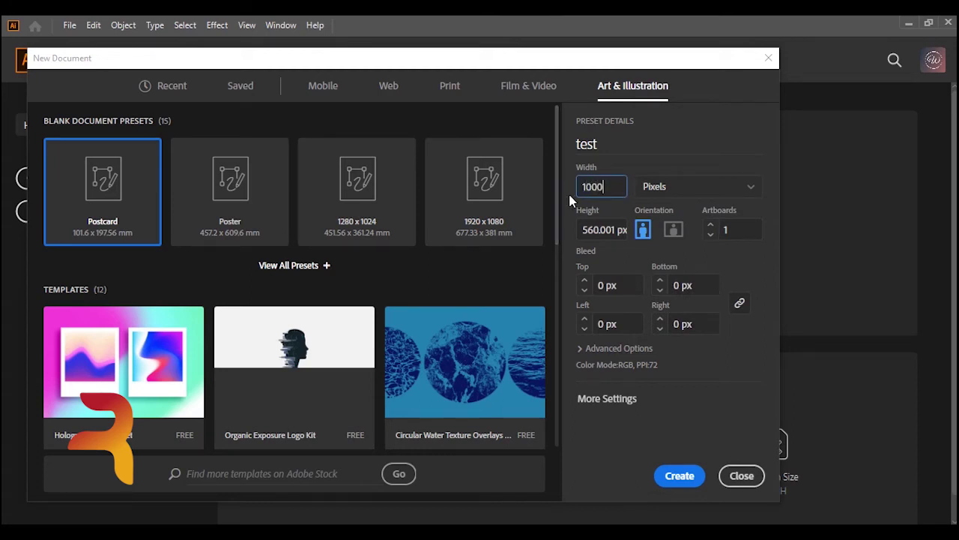
pyautogui.click(597, 231)
pyautogui.write('1000')
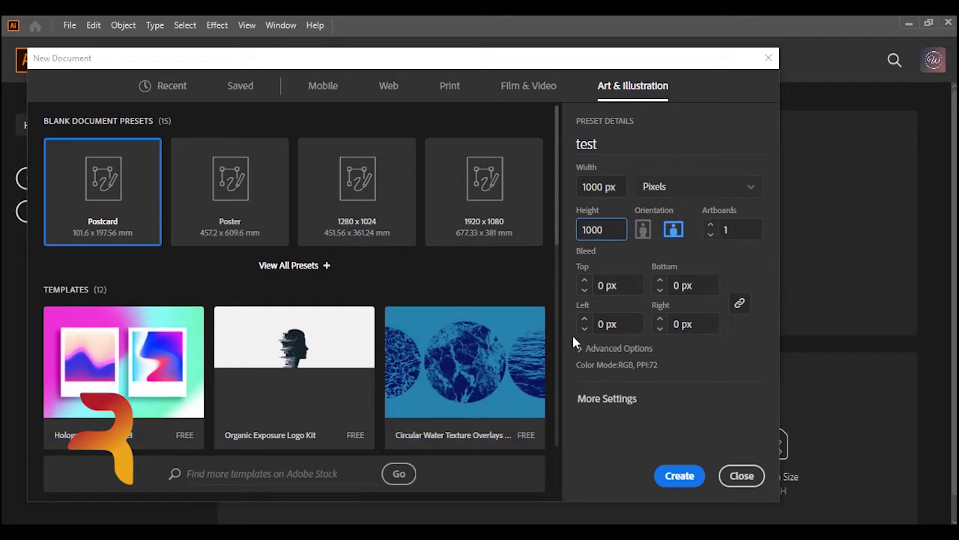
pyautogui.click(584, 281)
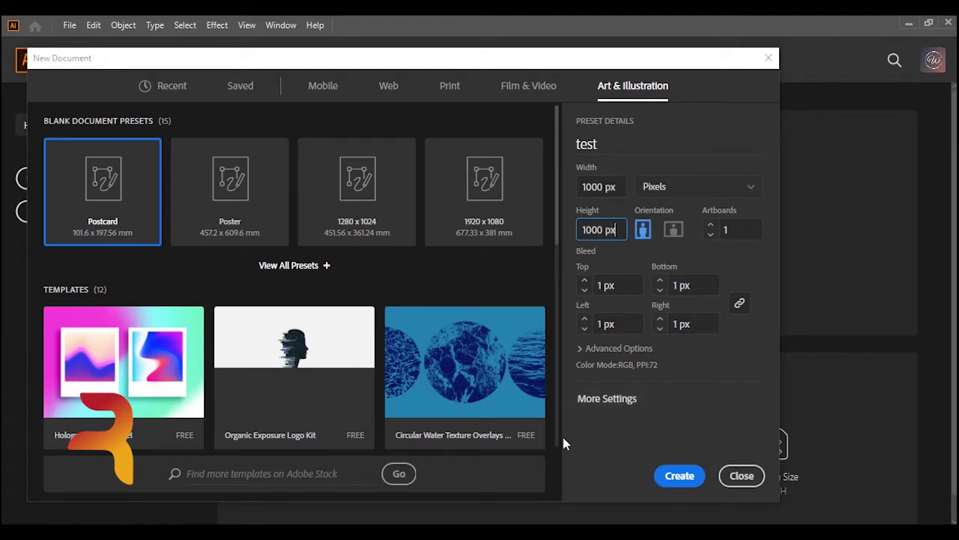
pyautogui.click(680, 476)
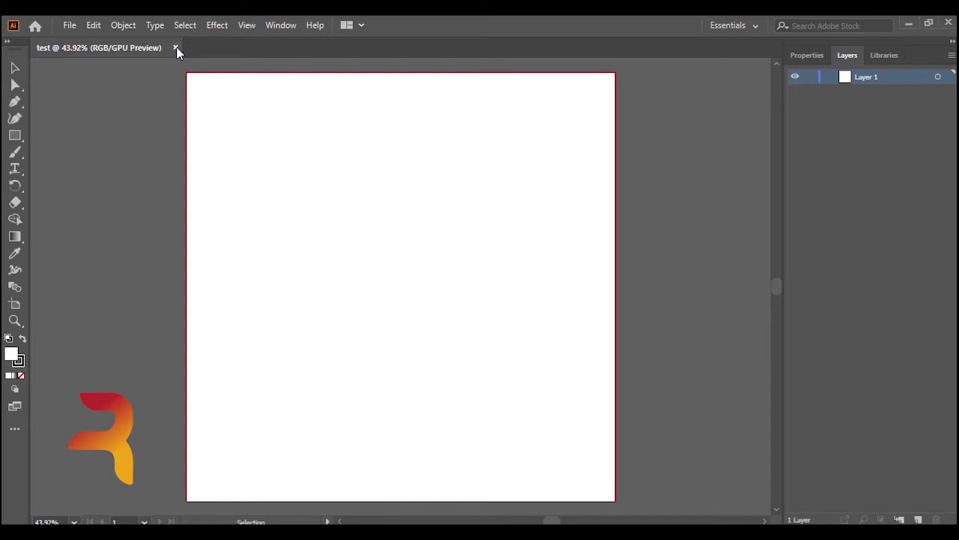
# Zoom in and out until the whole 1000 px artboard fits the window.
pyautogui.hotkey('ctrl', '+')
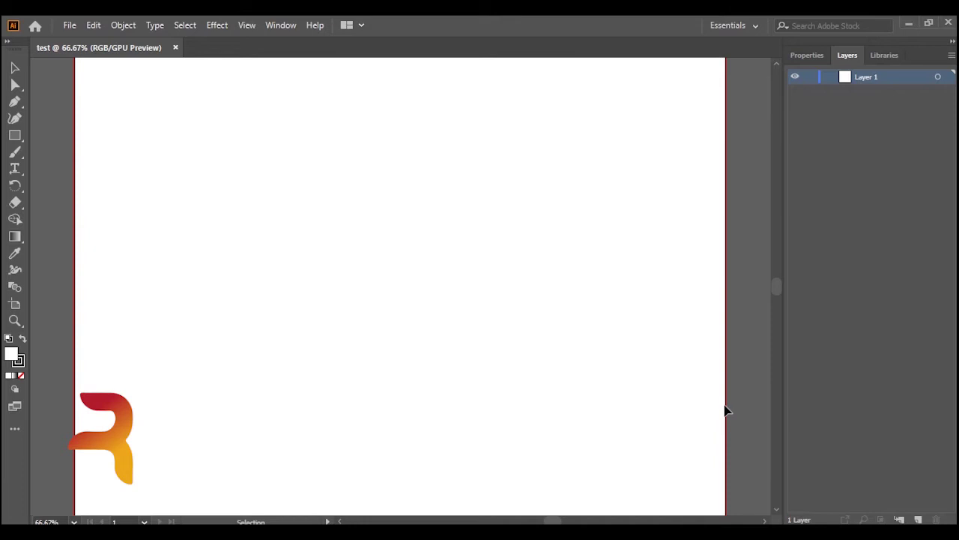
pyautogui.hotkey('ctrl', '-')
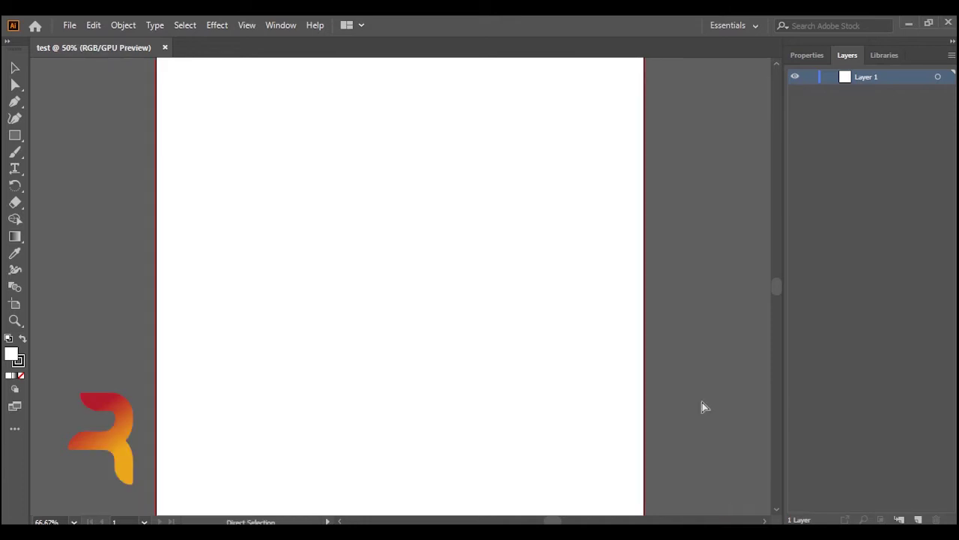
pyautogui.hotkey('ctrl', '-')
pyautogui.hotkey('ctrl', '+')
pyautogui.hotkey('ctrl', '-')
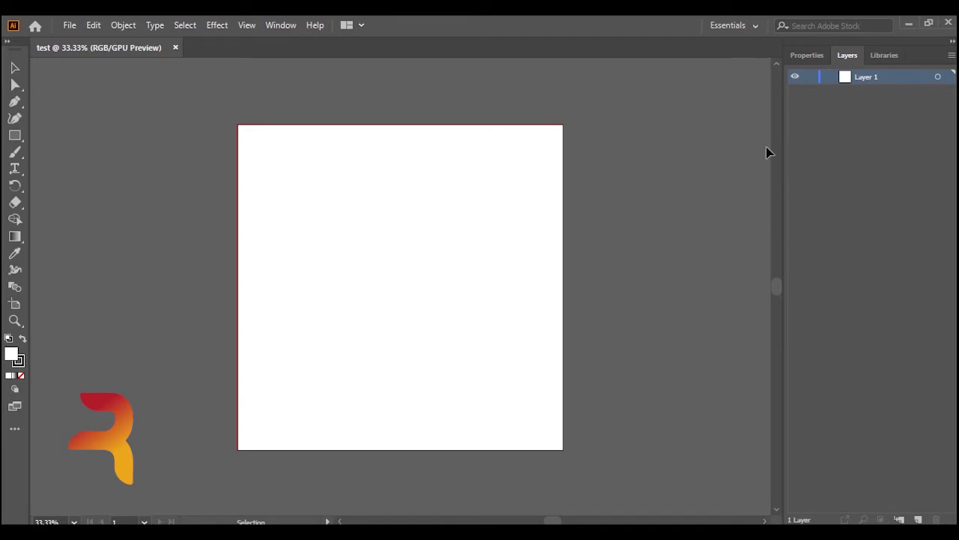
# Open the Color and Align panels and position them beside the artboard.
pyautogui.click(281, 25)
pyautogui.click(281, 25)
pyautogui.click(281, 25)
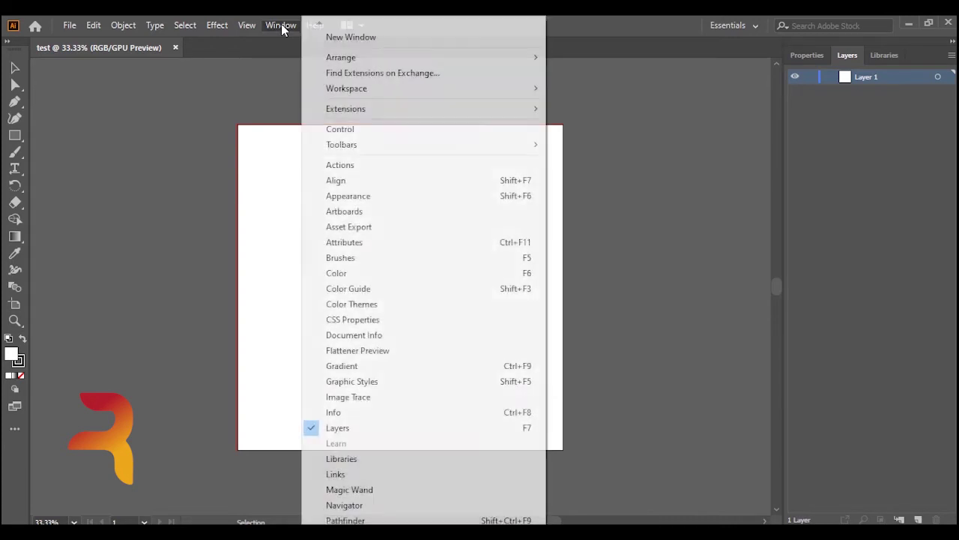
pyautogui.click(350, 273)
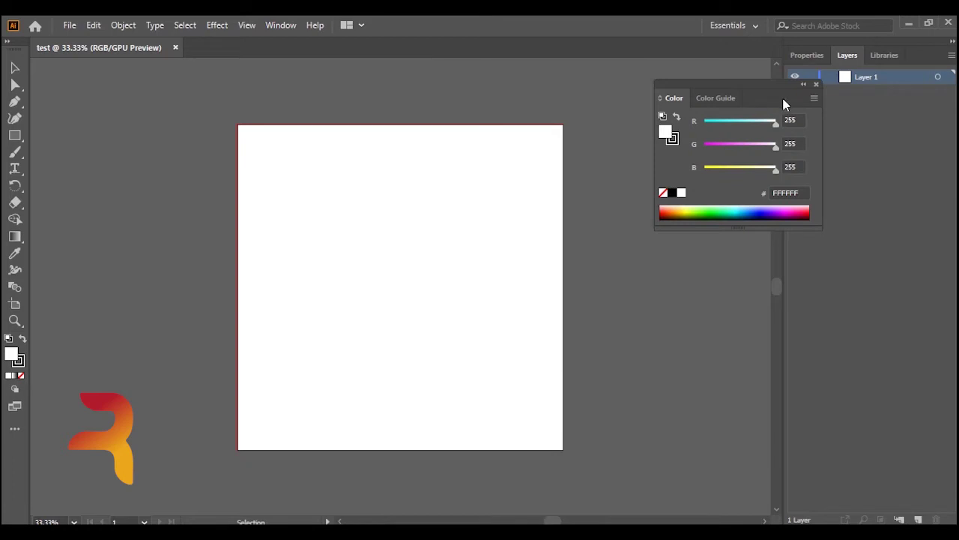
pyautogui.moveTo(781, 84); pyautogui.dragTo(744, 76)
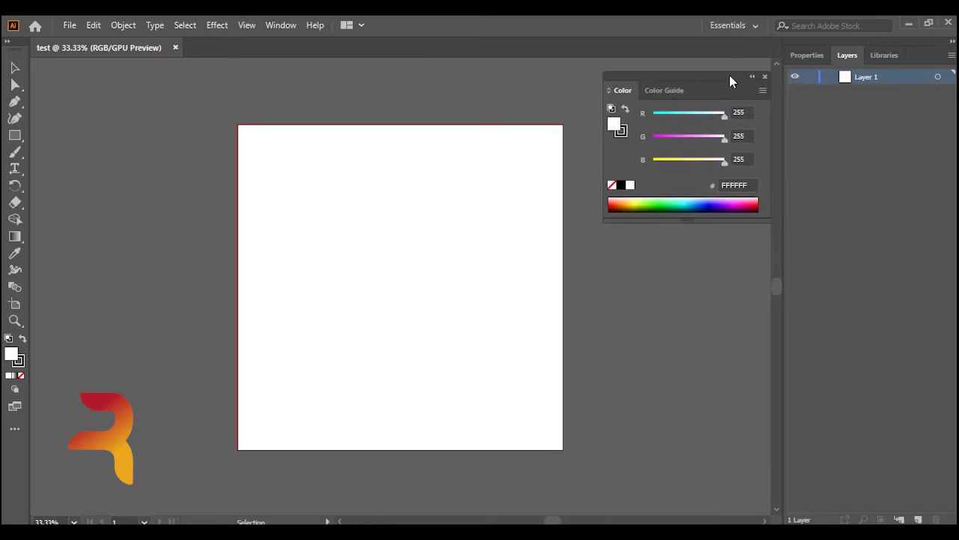
pyautogui.moveTo(743, 75); pyautogui.dragTo(717, 74)
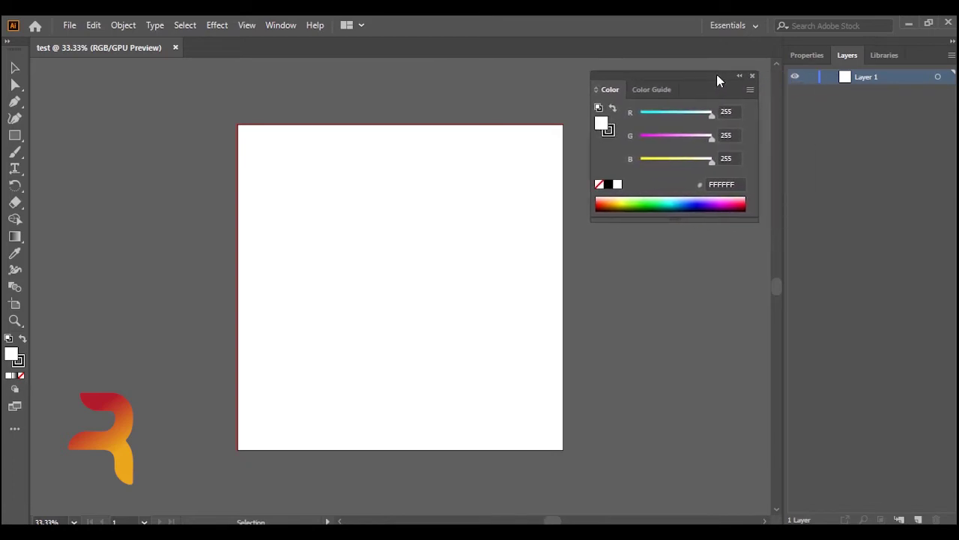
pyautogui.click(288, 25)
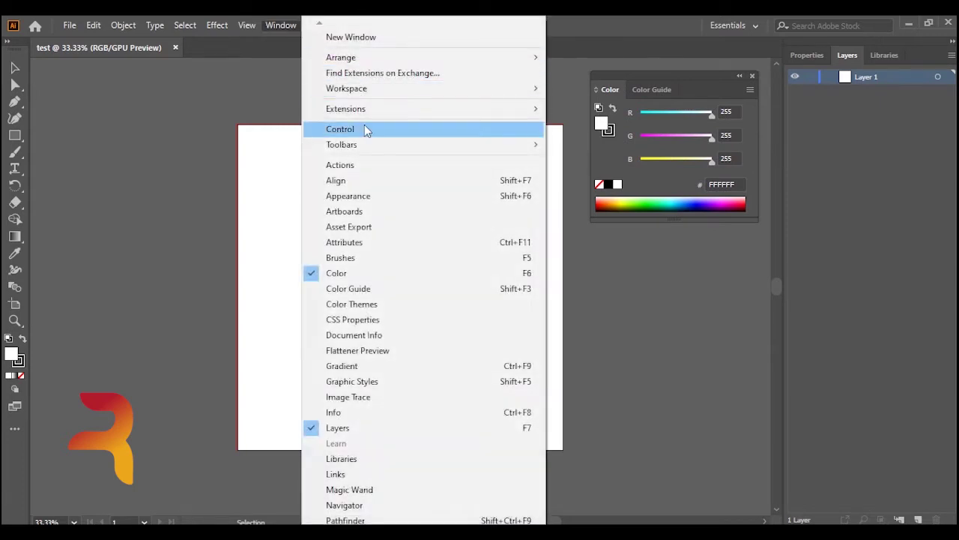
pyautogui.click(350, 180)
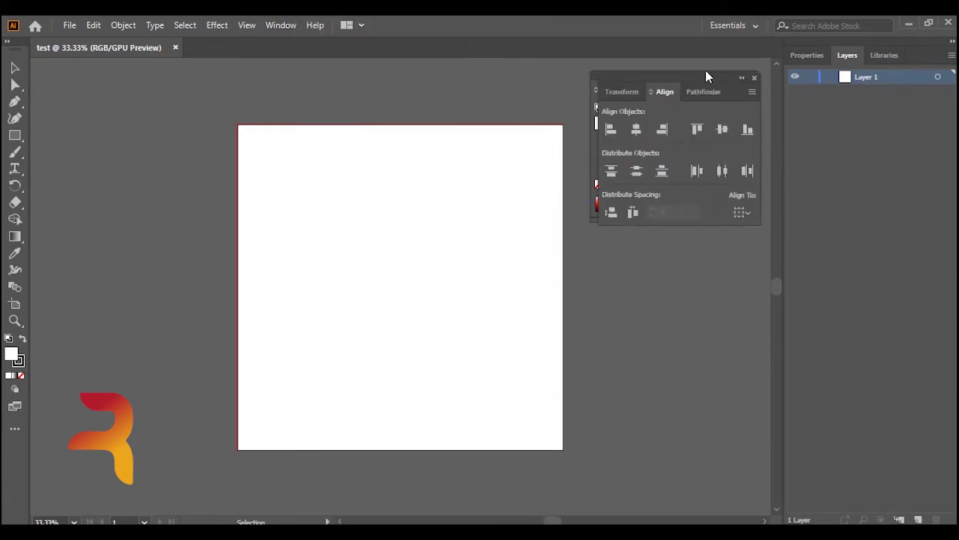
pyautogui.moveTo(705, 77); pyautogui.dragTo(702, 249)
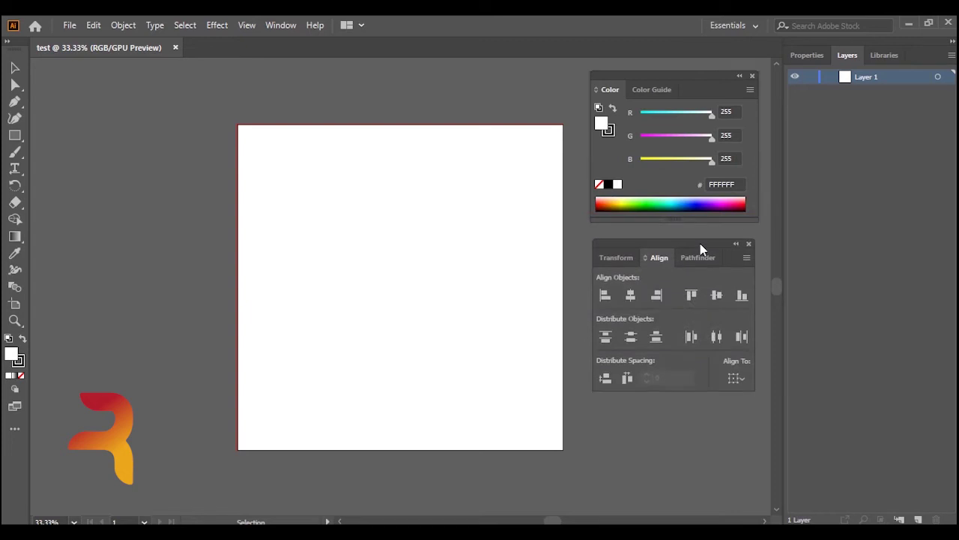
# Open the Gradient panel and dock Align and Gradient under Color, collapsed to icons.
pyautogui.click(289, 26)
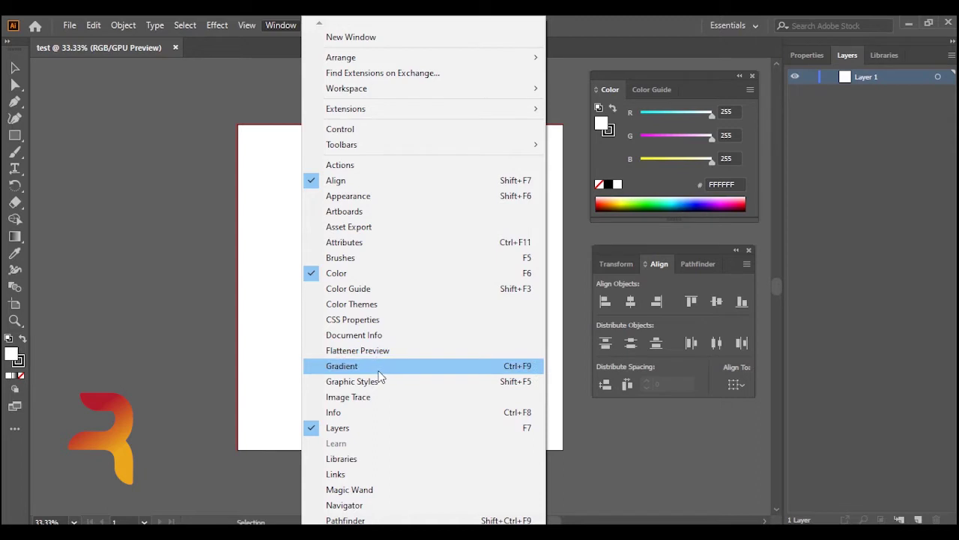
pyautogui.click(378, 375)
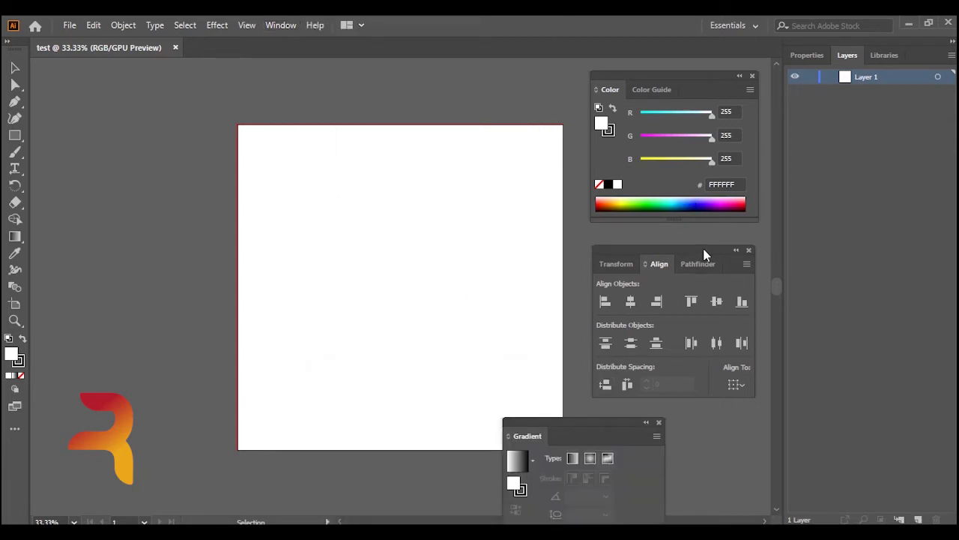
pyautogui.moveTo(705, 253); pyautogui.dragTo(707, 246)
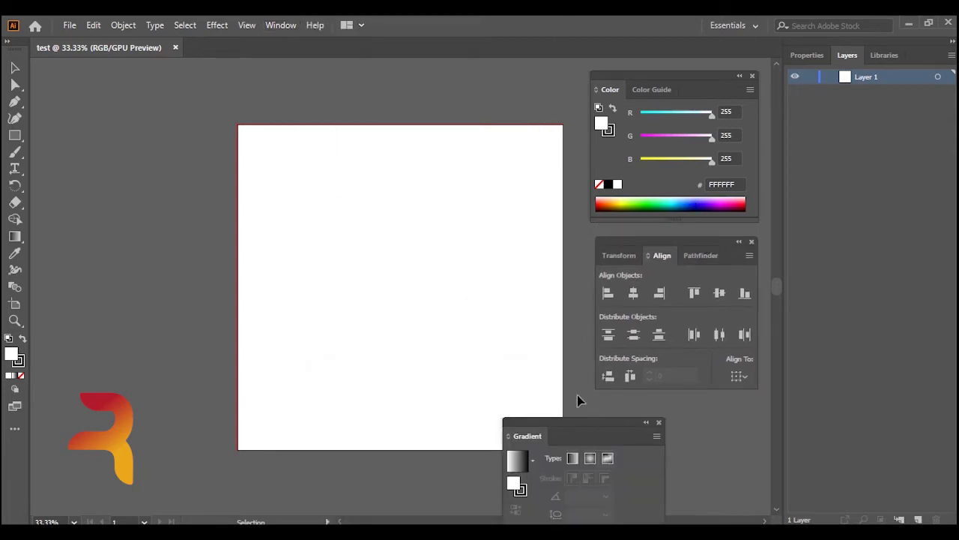
pyautogui.moveTo(585, 424); pyautogui.dragTo(681, 405)
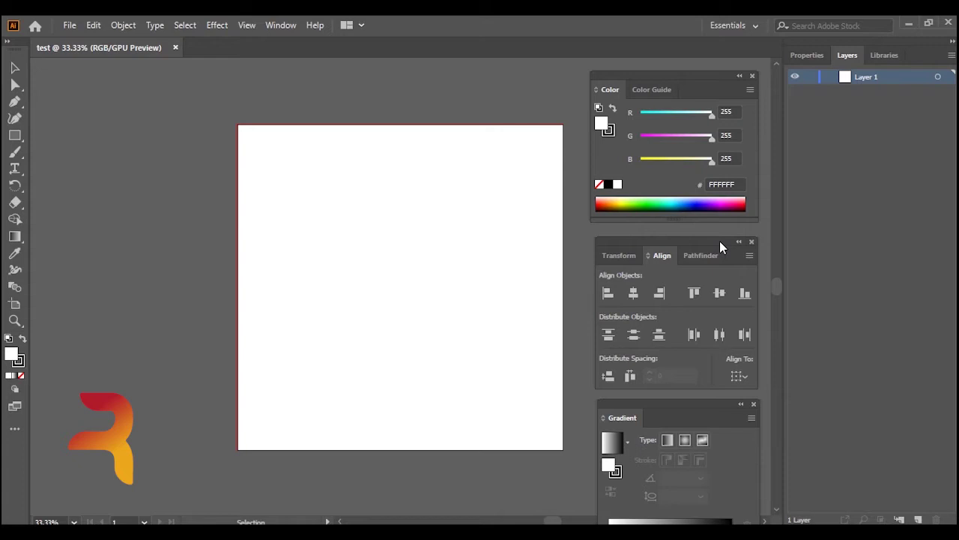
pyautogui.moveTo(720, 241); pyautogui.dragTo(727, 218)
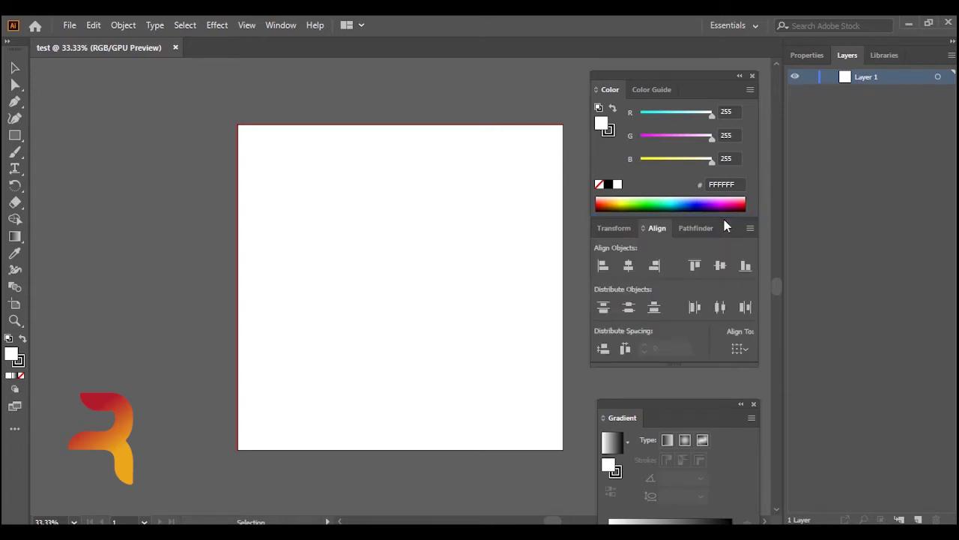
pyautogui.moveTo(720, 402)
pyautogui.mouseDown()
pyautogui.moveTo(716, 370)
pyautogui.moveTo(726, 366)
pyautogui.moveTo(717, 366)
pyautogui.mouseUp()
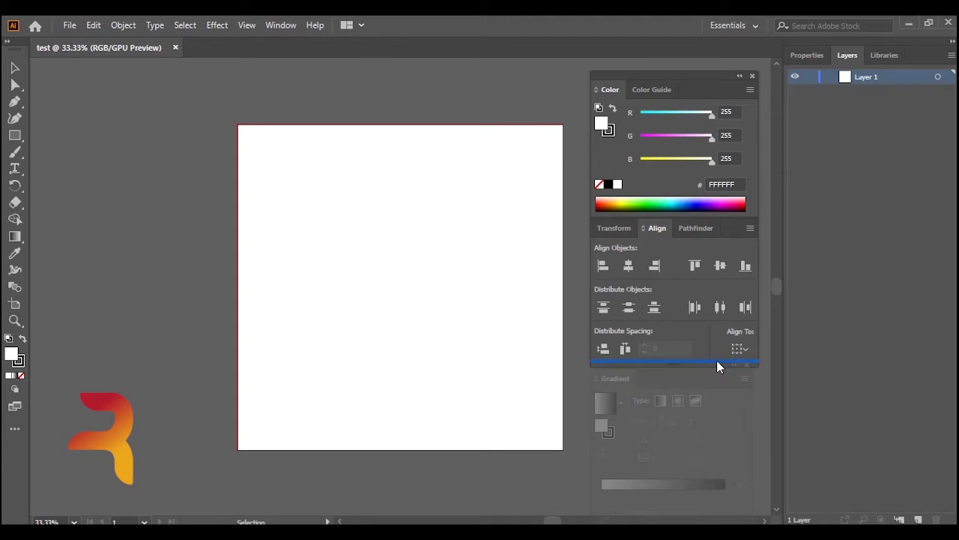
pyautogui.moveTo(717, 361); pyautogui.dragTo(723, 358)
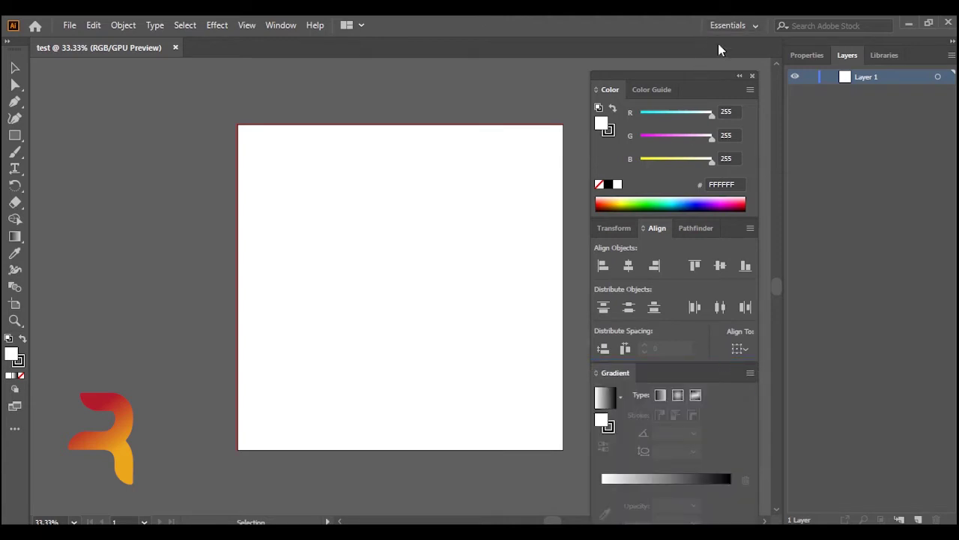
pyautogui.click(739, 76)
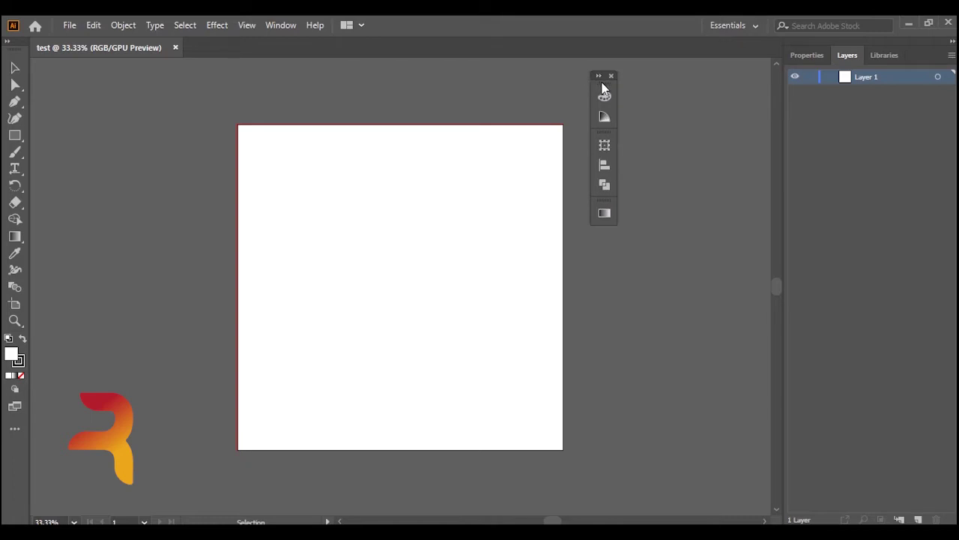
# Split the Color, Transform/Align/Pathfinder and Gradient groups and dock them beside Layers.
pyautogui.moveTo(603, 90)
pyautogui.mouseDown()
pyautogui.moveTo(613, 99)
pyautogui.moveTo(604, 89)
pyautogui.mouseUp()
pyautogui.click(599, 77)
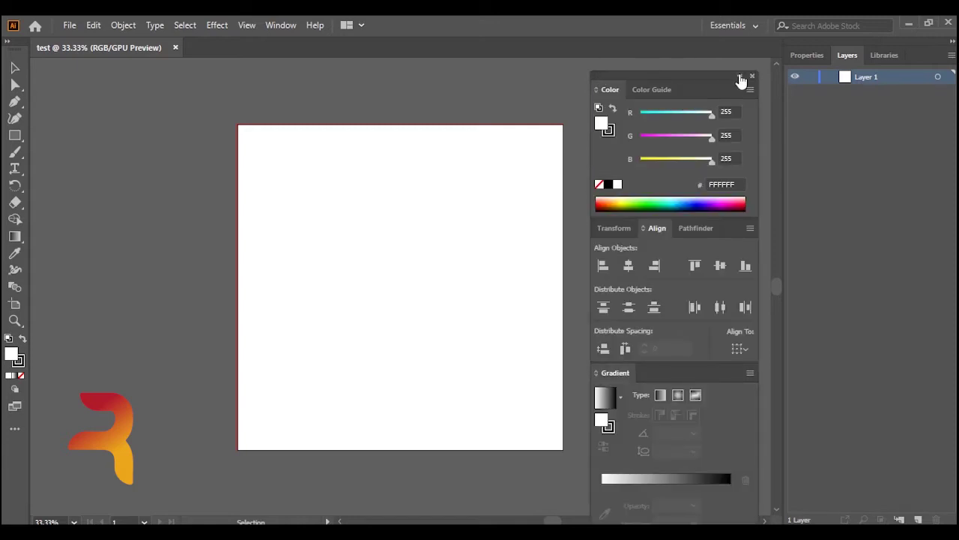
pyautogui.click(739, 76)
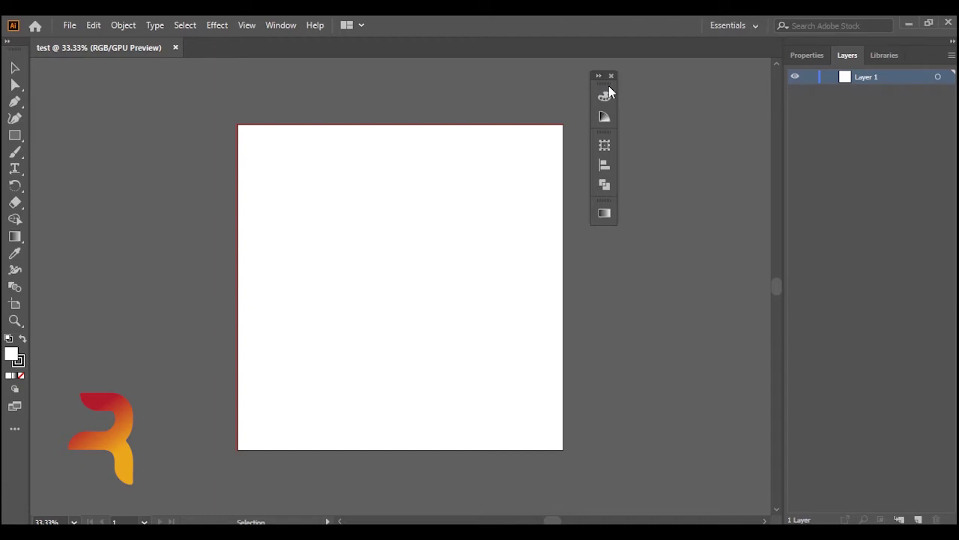
pyautogui.moveTo(609, 200); pyautogui.dragTo(722, 259)
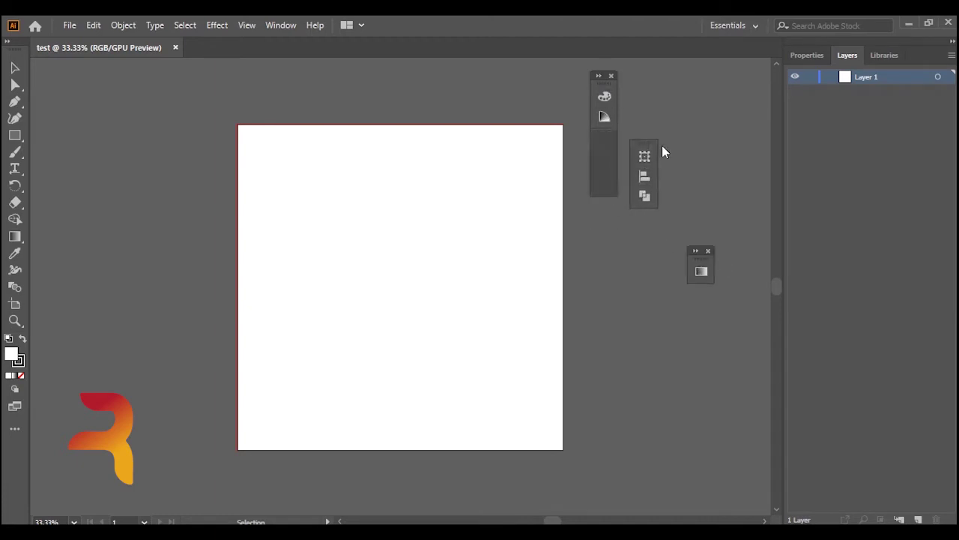
pyautogui.moveTo(607, 132); pyautogui.dragTo(705, 151)
pyautogui.moveTo(607, 78); pyautogui.dragTo(776, 76)
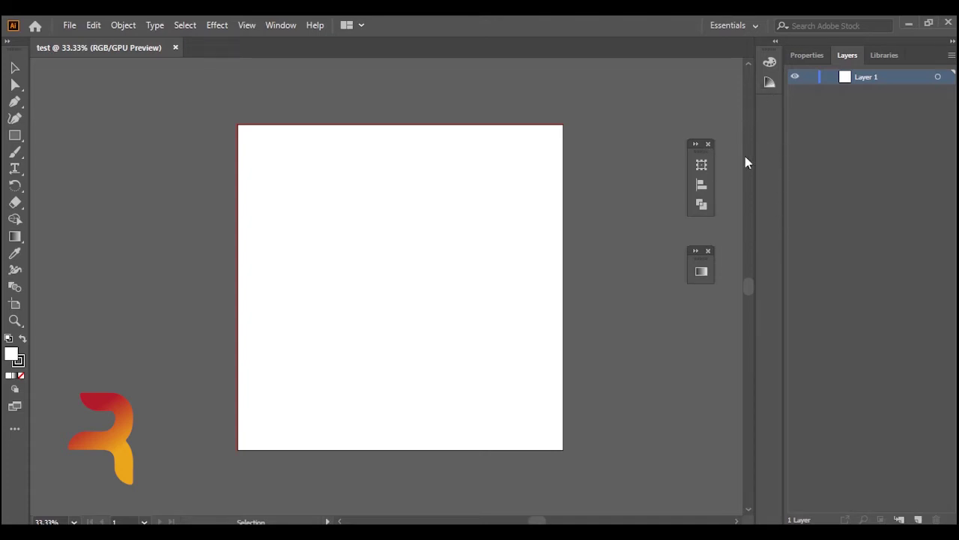
pyautogui.moveTo(694, 150); pyautogui.dragTo(760, 109)
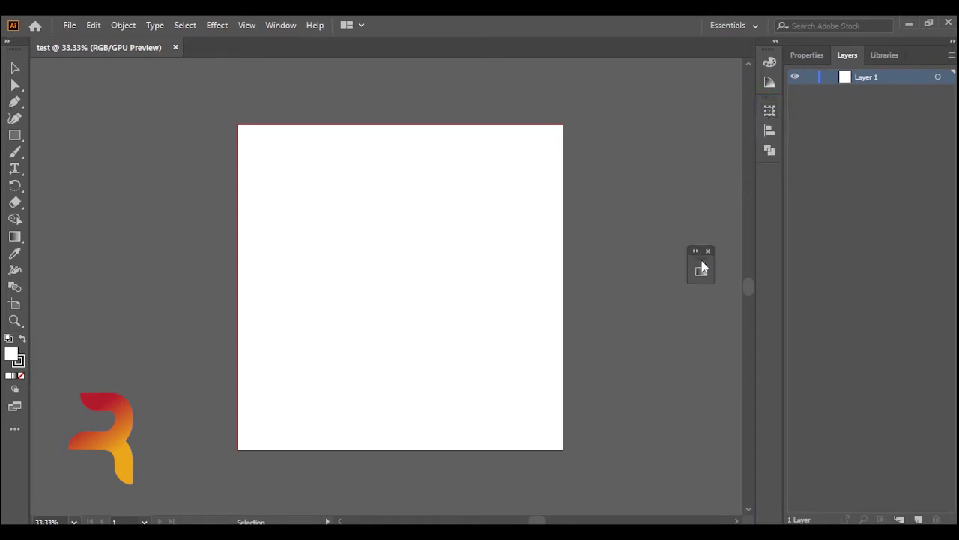
pyautogui.moveTo(701, 260); pyautogui.dragTo(772, 183)
# Check the docked Color, Color Guide, Transform, Align and Gradient flyouts.
pyautogui.click(769, 63)
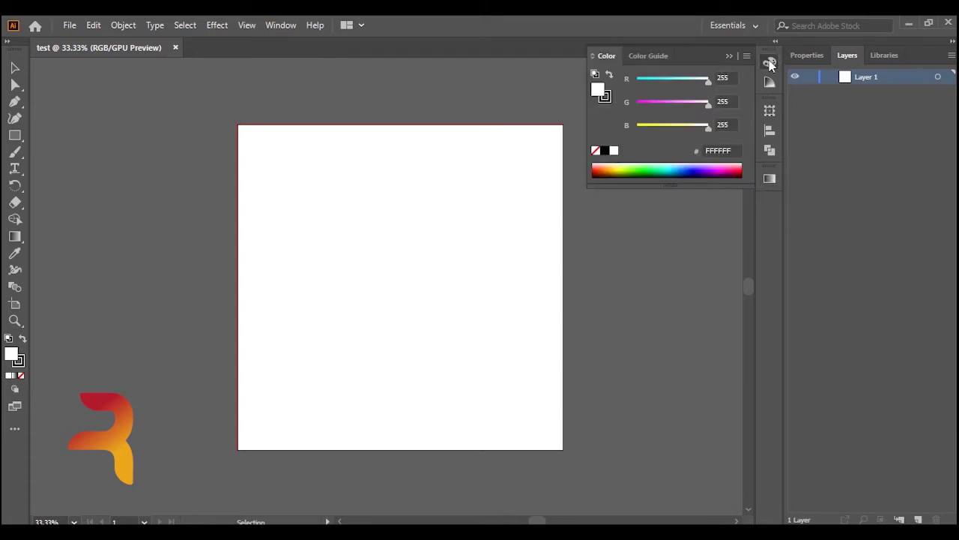
pyautogui.click(731, 57)
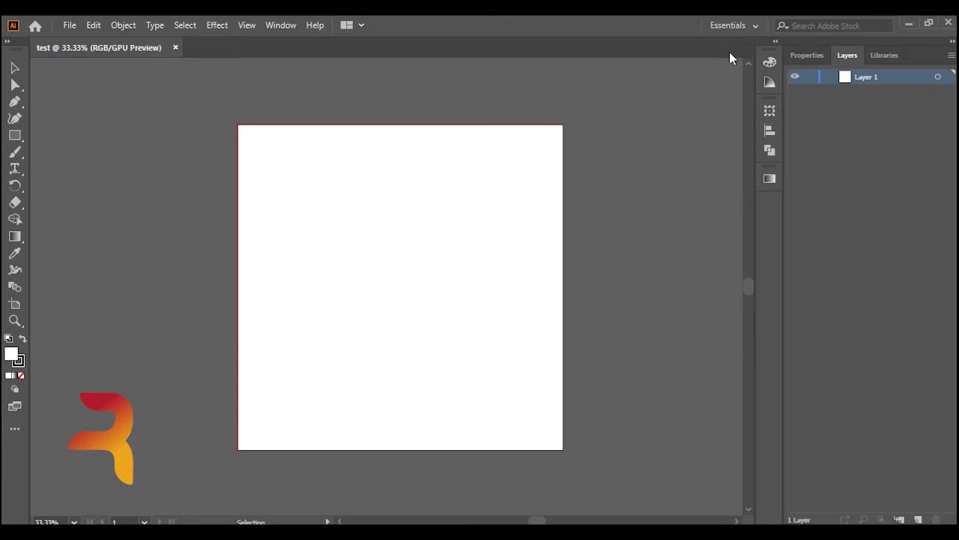
pyautogui.click(776, 84)
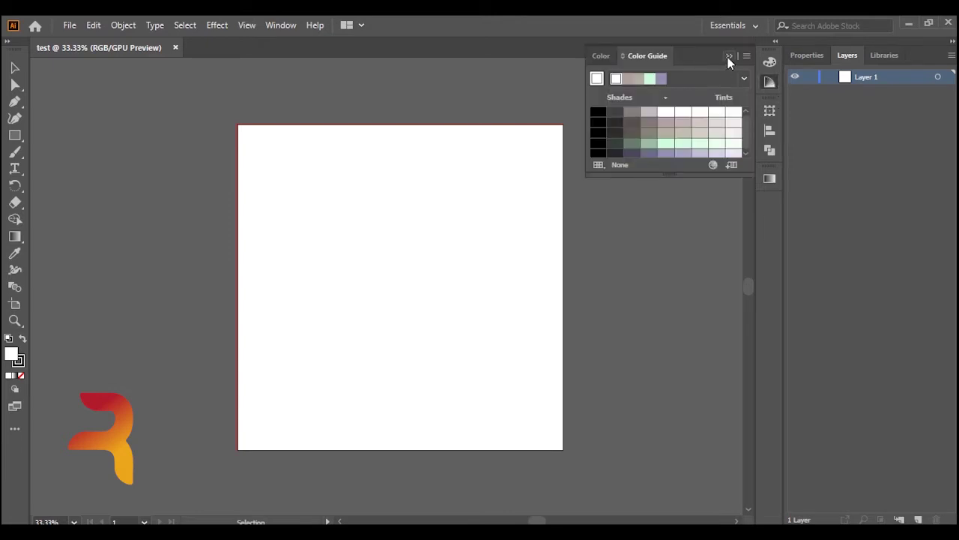
pyautogui.click(730, 57)
pyautogui.click(773, 111)
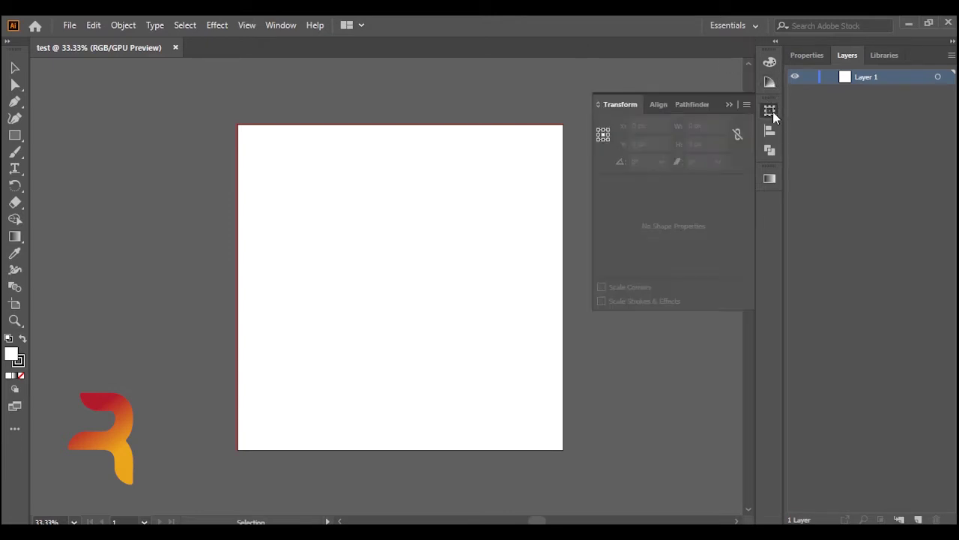
pyautogui.click(773, 111)
pyautogui.click(772, 135)
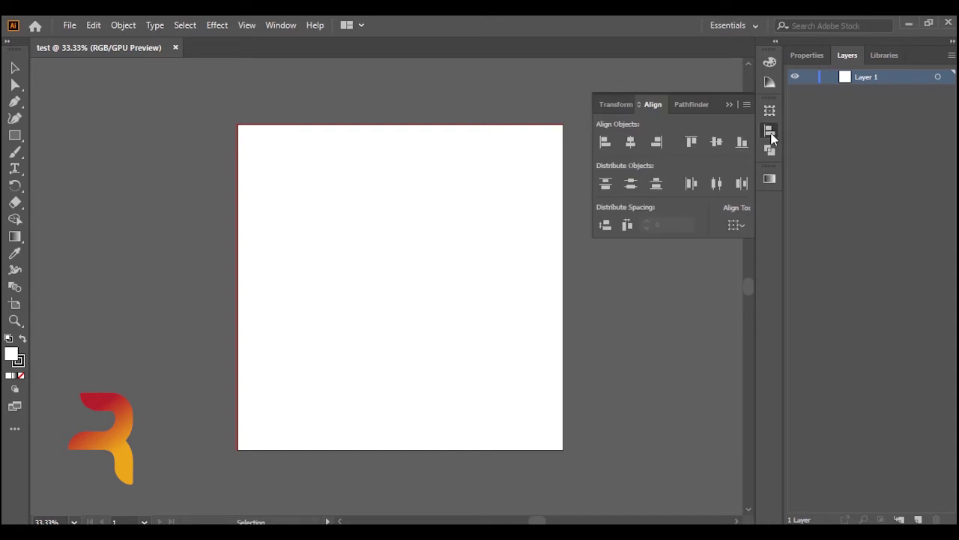
pyautogui.click(773, 184)
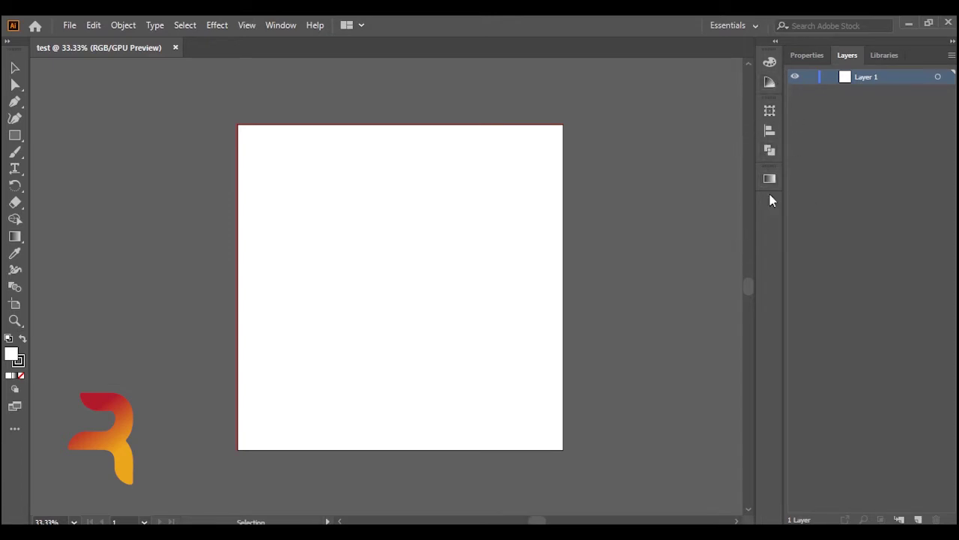
# Reset the Essentials workspace and return to the Layers panel.
pyautogui.moveTo(772, 49); pyautogui.dragTo(701, 59)
pyautogui.click(742, 24)
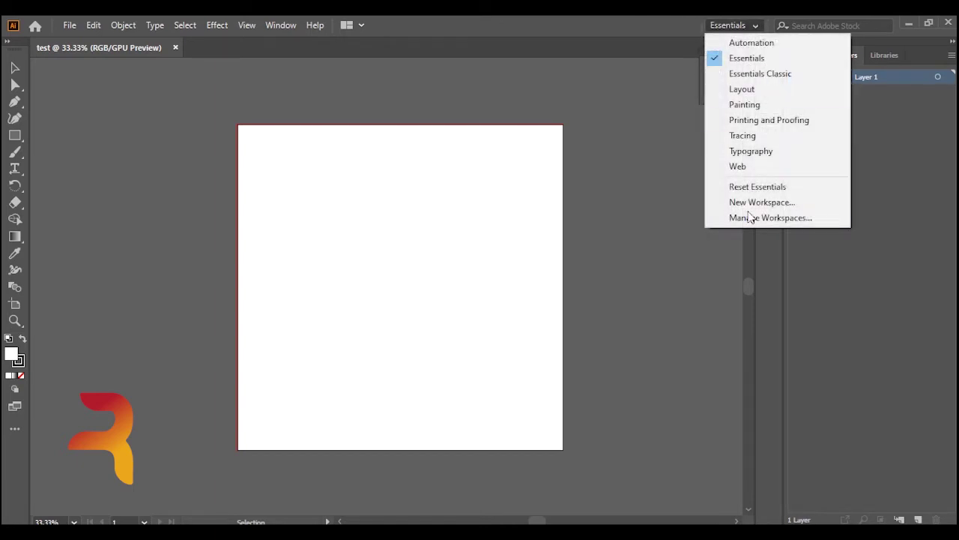
pyautogui.click(772, 190)
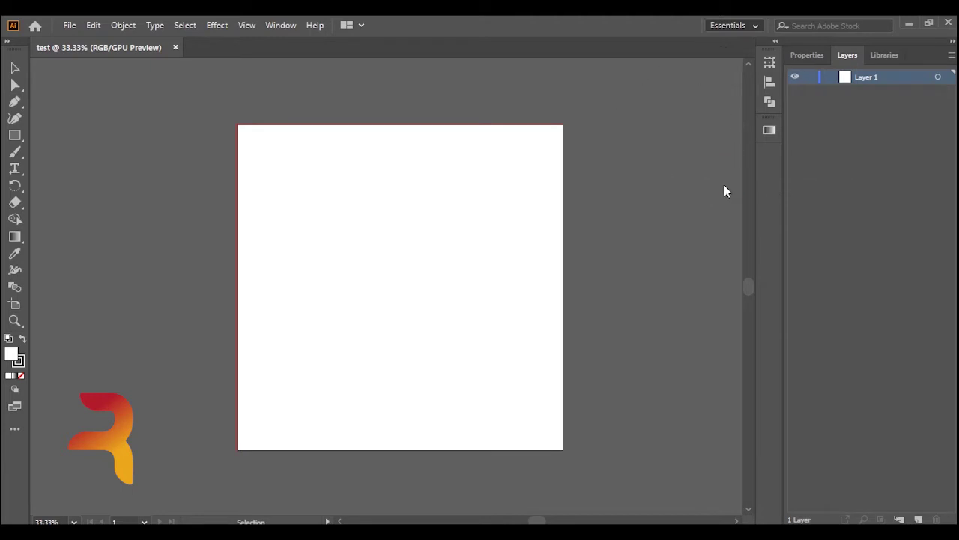
pyautogui.click(854, 54)
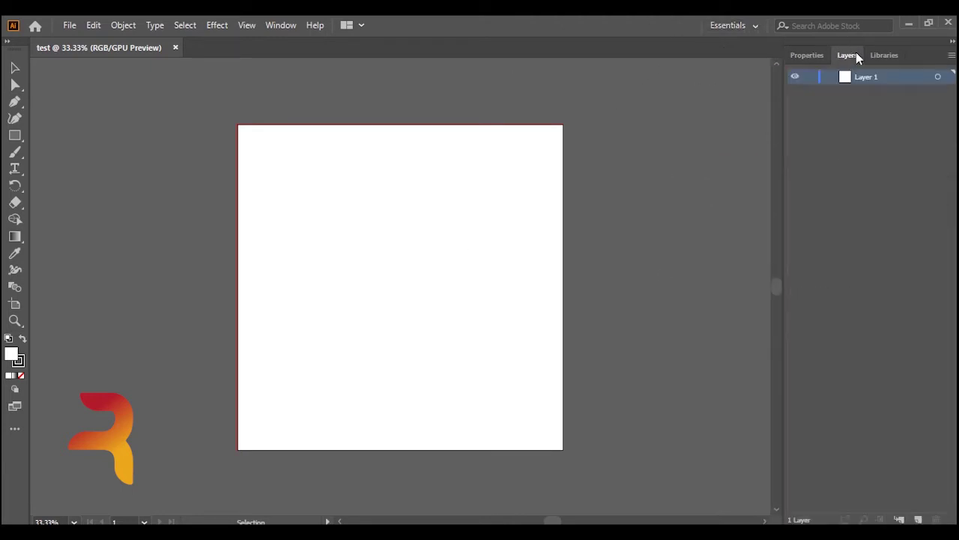
pyautogui.click(878, 56)
pyautogui.click(810, 56)
pyautogui.click(847, 57)
pyautogui.click(284, 25)
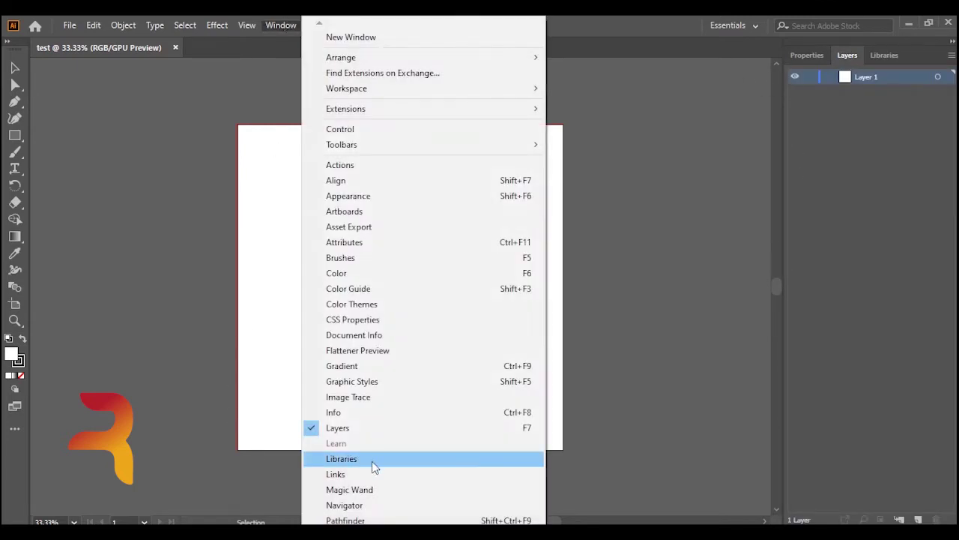
# Open the Color, Align and Artboards panels from the Window menu.
pyautogui.click(337, 272)
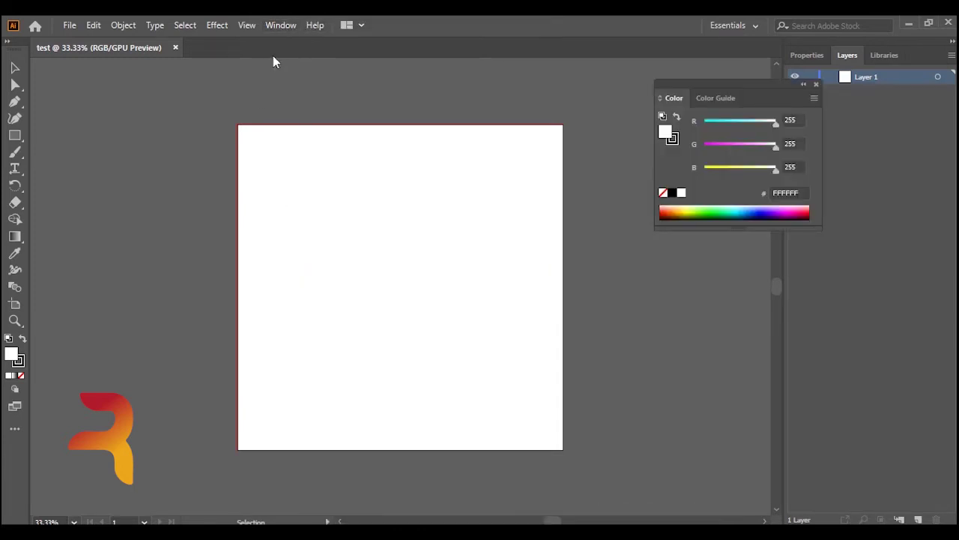
pyautogui.click(280, 25)
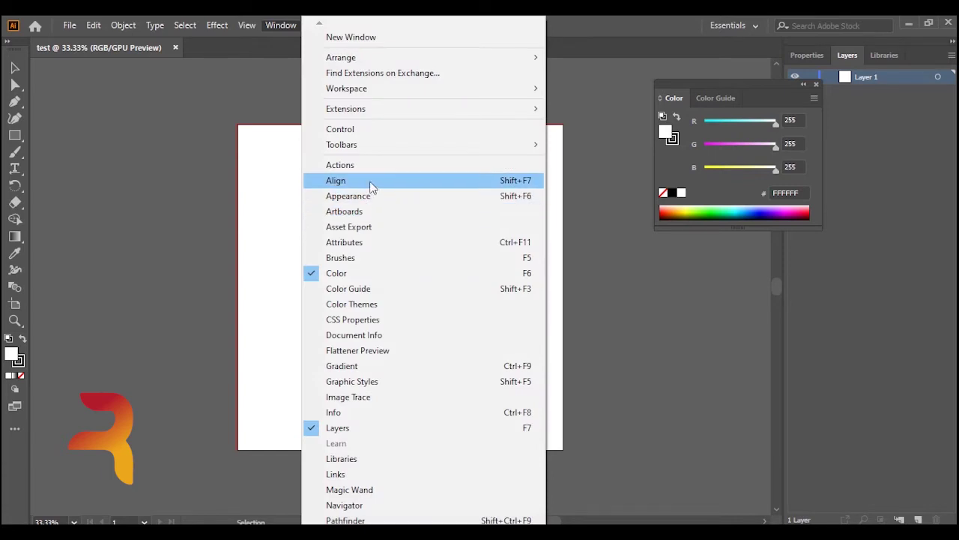
pyautogui.click(368, 184)
pyautogui.click(292, 25)
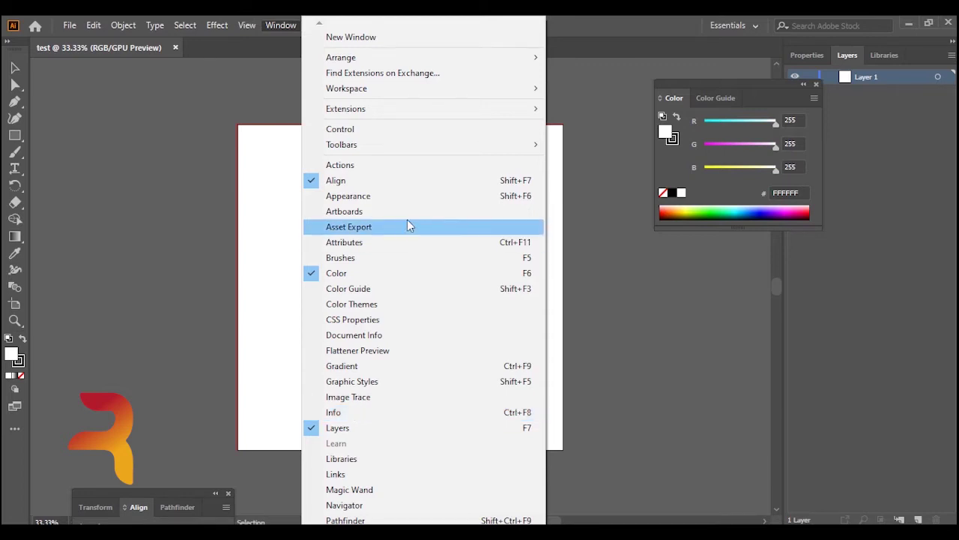
pyautogui.click(441, 211)
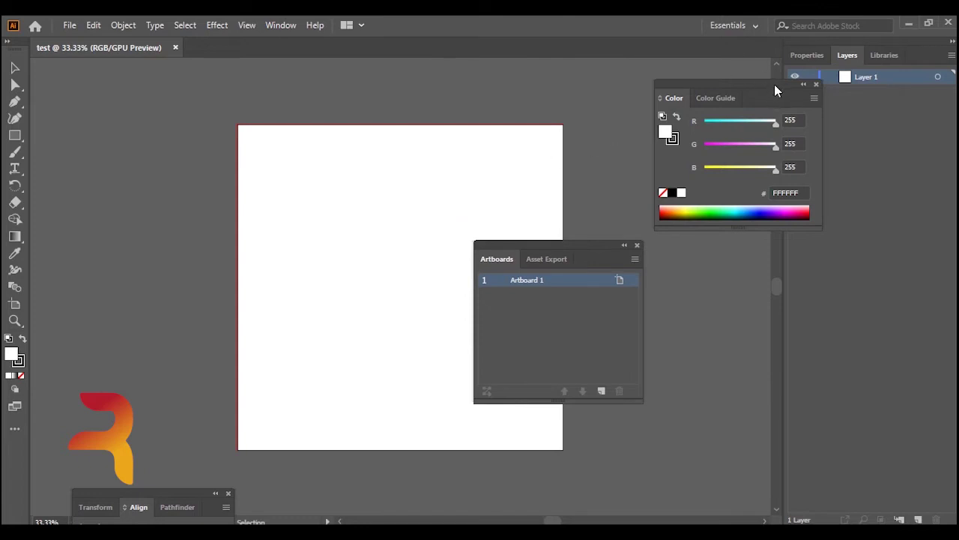
# Dock Color, Artboards and Transform/Align/Pathfinder as icons in the right column.
pyautogui.moveTo(775, 85); pyautogui.dragTo(745, 76)
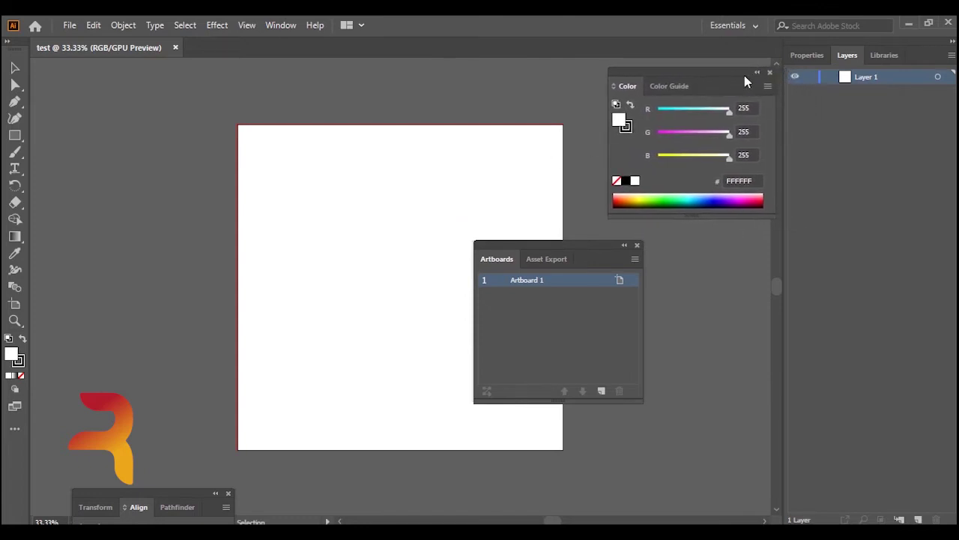
pyautogui.click(757, 73)
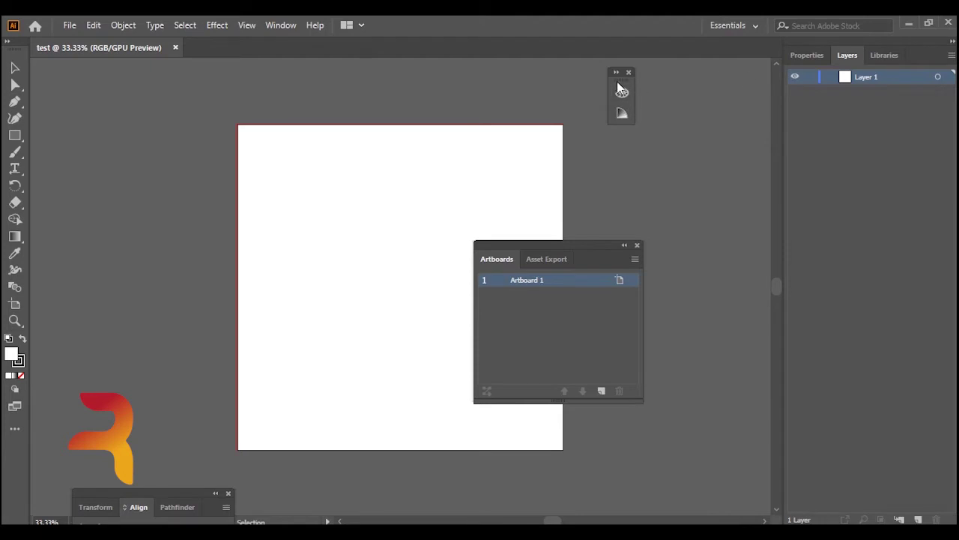
pyautogui.moveTo(618, 80); pyautogui.dragTo(767, 81)
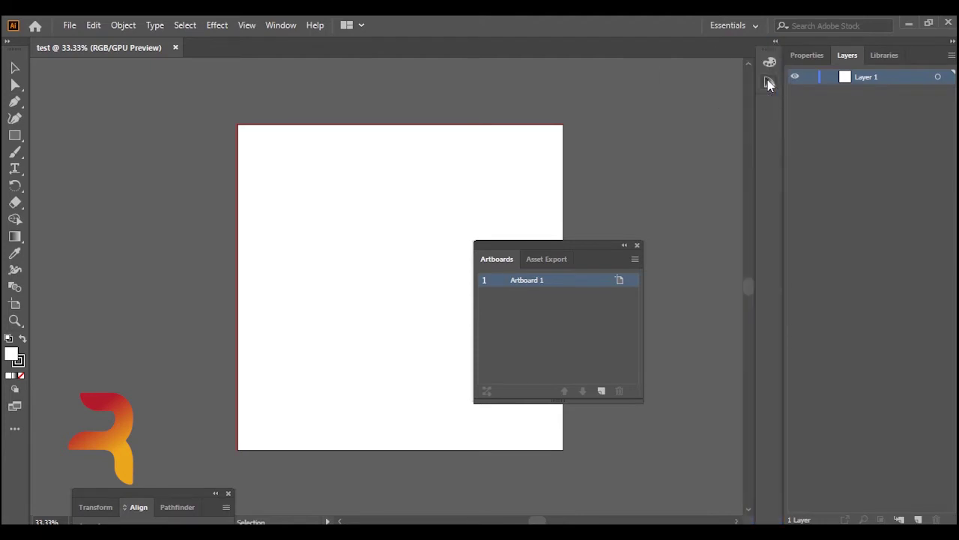
pyautogui.click(624, 247)
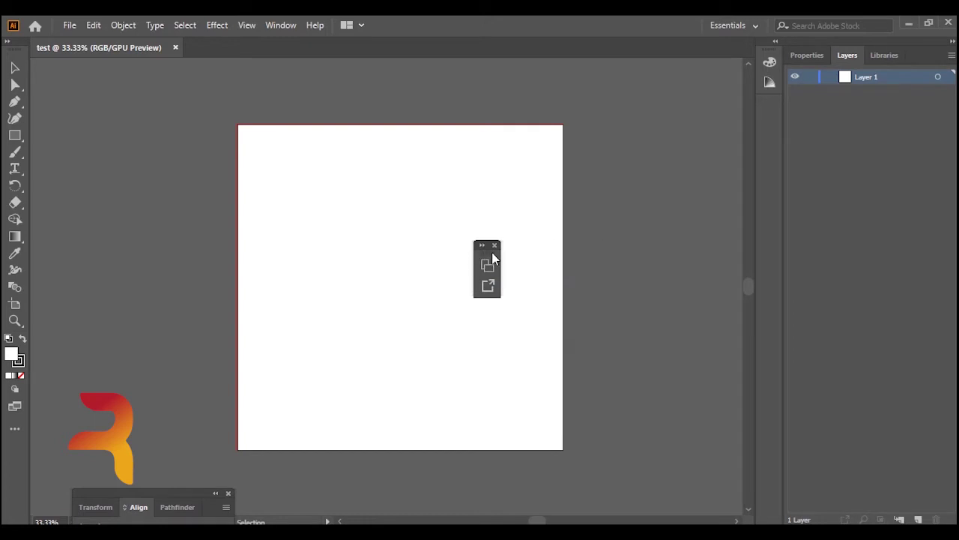
pyautogui.moveTo(492, 254); pyautogui.dragTo(773, 120)
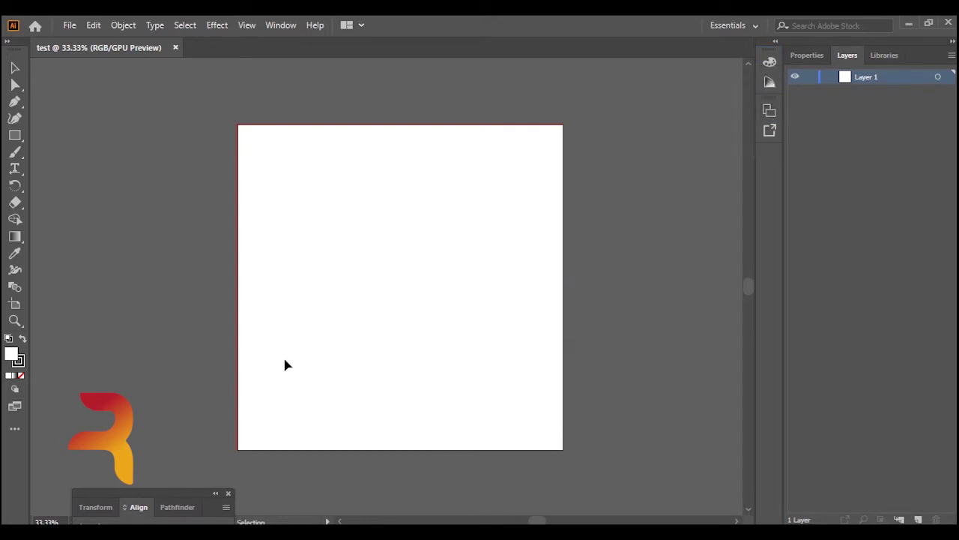
pyautogui.moveTo(189, 493); pyautogui.dragTo(762, 151)
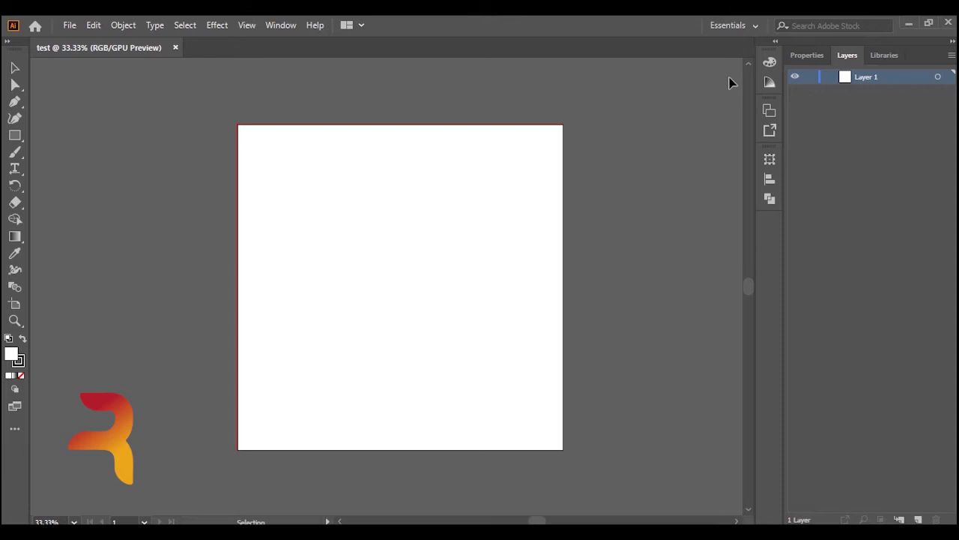
# Reset Essentials, then reopen the workspace list to reach New Workspace.
pyautogui.click(738, 26)
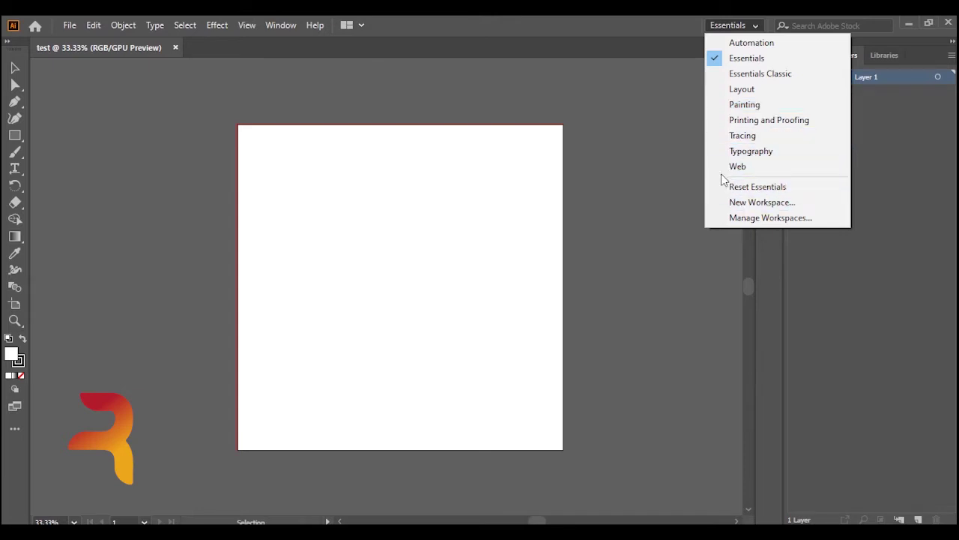
pyautogui.click(754, 187)
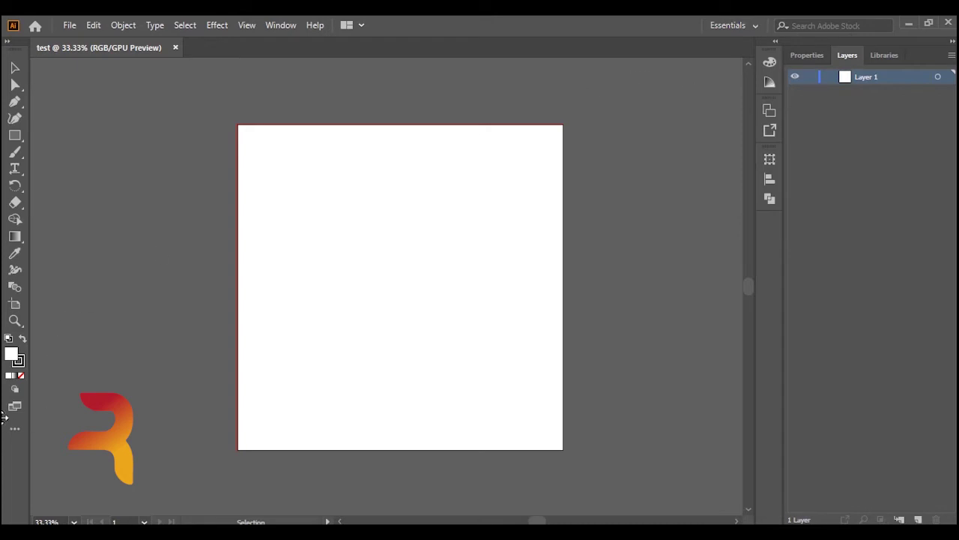
pyautogui.click(745, 25)
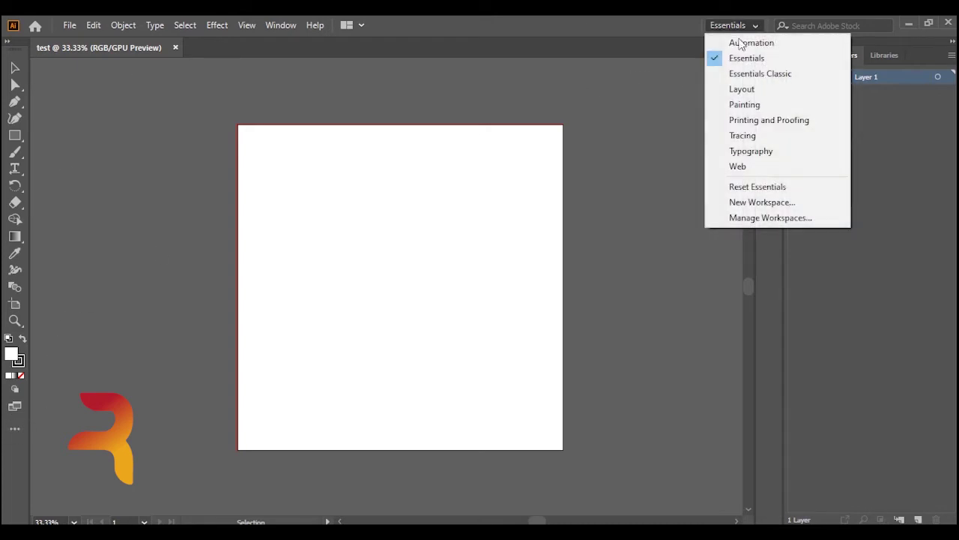
# Save the current panel layout as a new workspace named 'ward'.
pyautogui.click(740, 202)
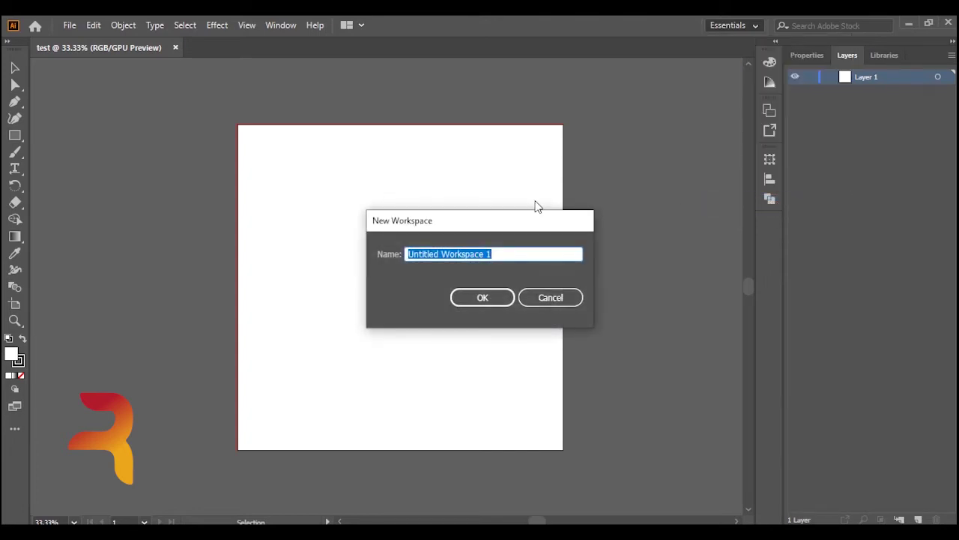
pyautogui.write('ward')
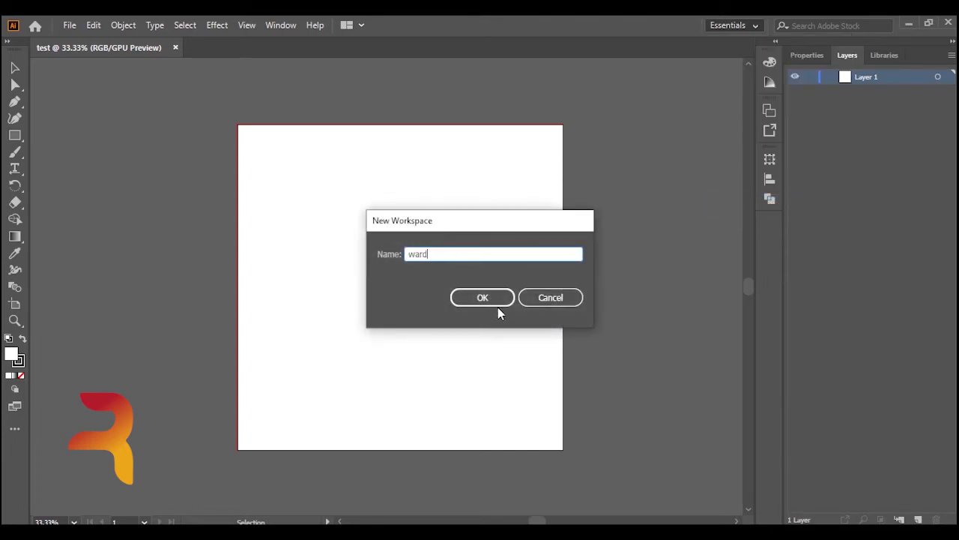
pyautogui.click(500, 300)
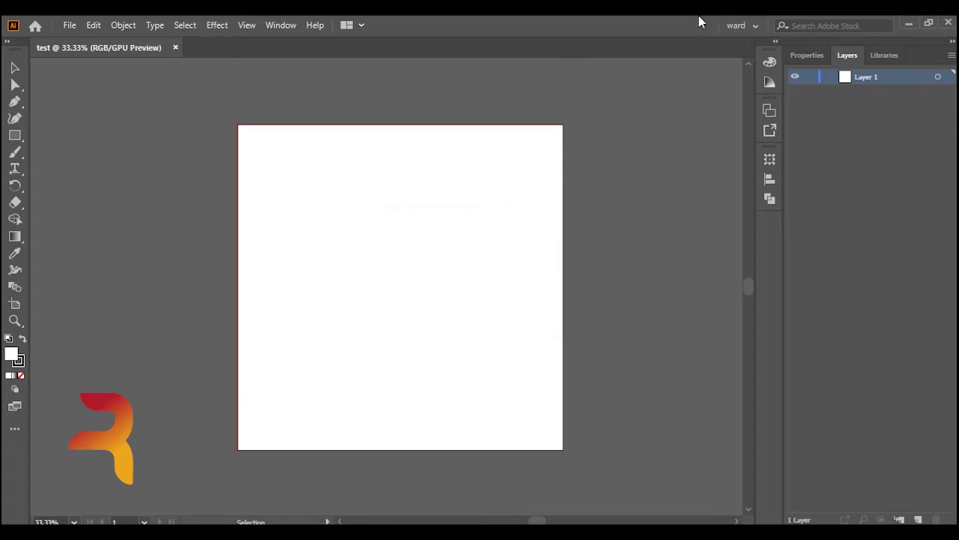
# Reset the Essentials workspace, then make the ward workspace active again.
pyautogui.click(743, 25)
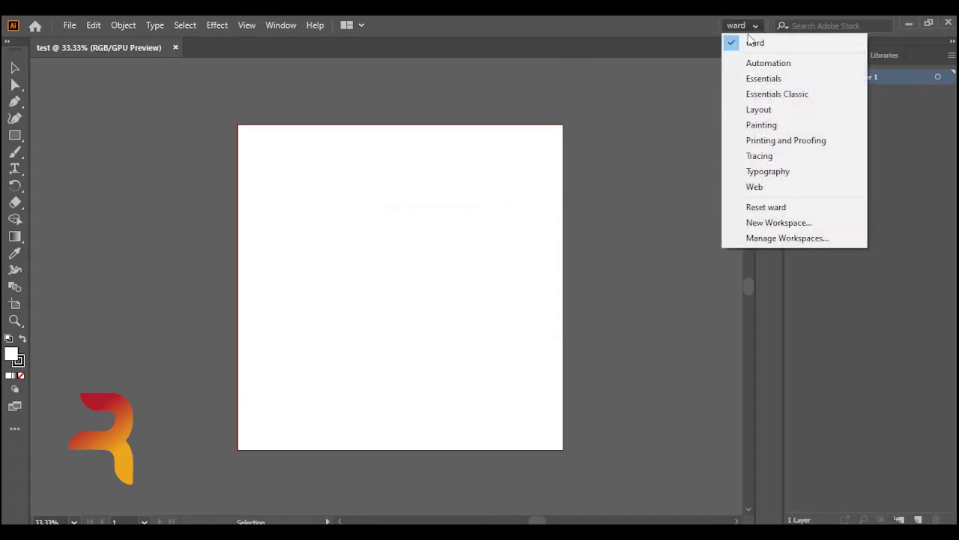
pyautogui.click(763, 80)
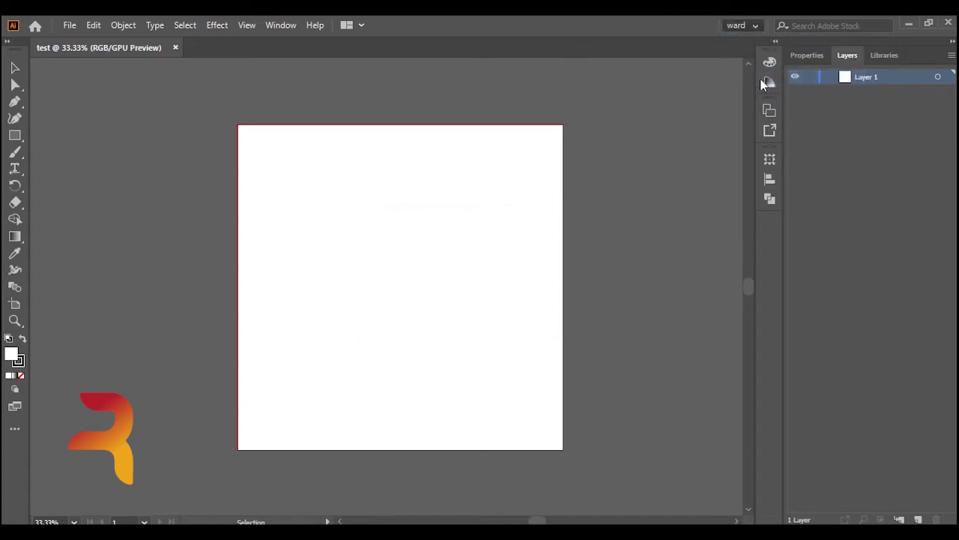
pyautogui.click(756, 24)
pyautogui.click(753, 207)
pyautogui.click(749, 25)
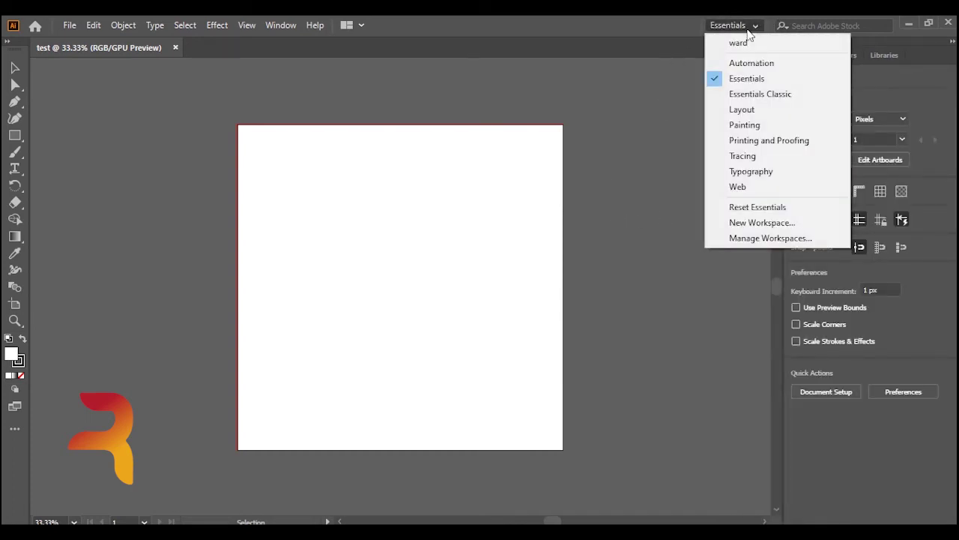
pyautogui.click(746, 44)
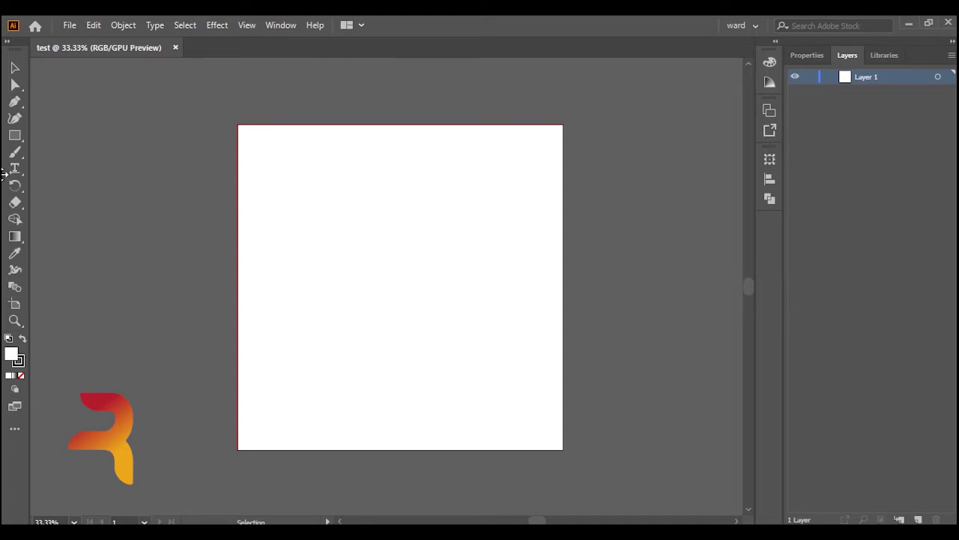
# Switch the toolbar to the Advanced tool set and back to Basic.
pyautogui.click(14, 428)
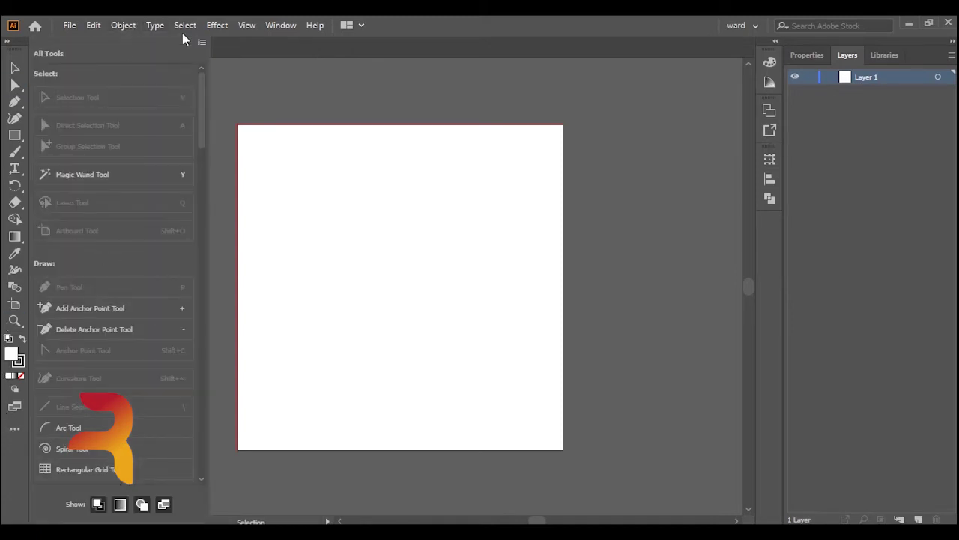
pyautogui.click(202, 43)
pyautogui.click(235, 66)
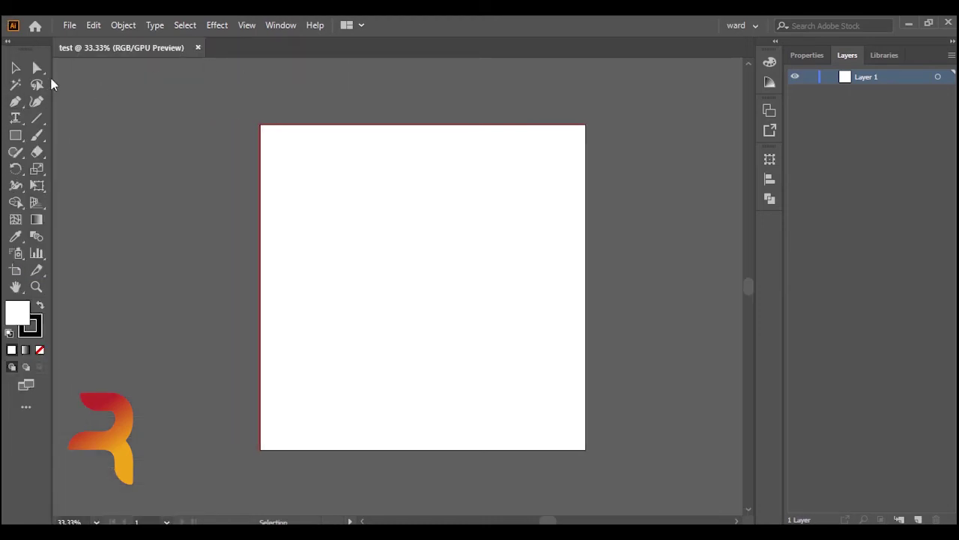
pyautogui.click(26, 406)
pyautogui.click(224, 42)
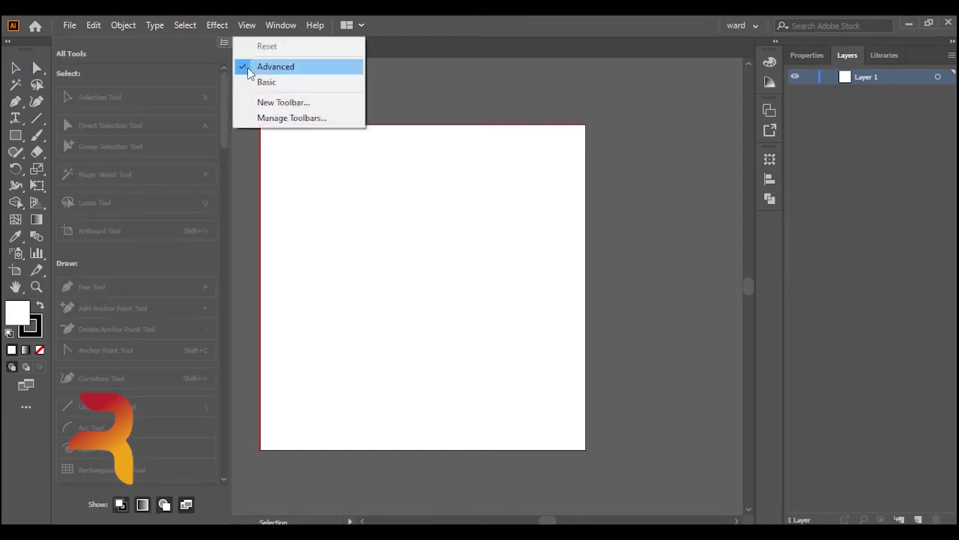
pyautogui.click(263, 81)
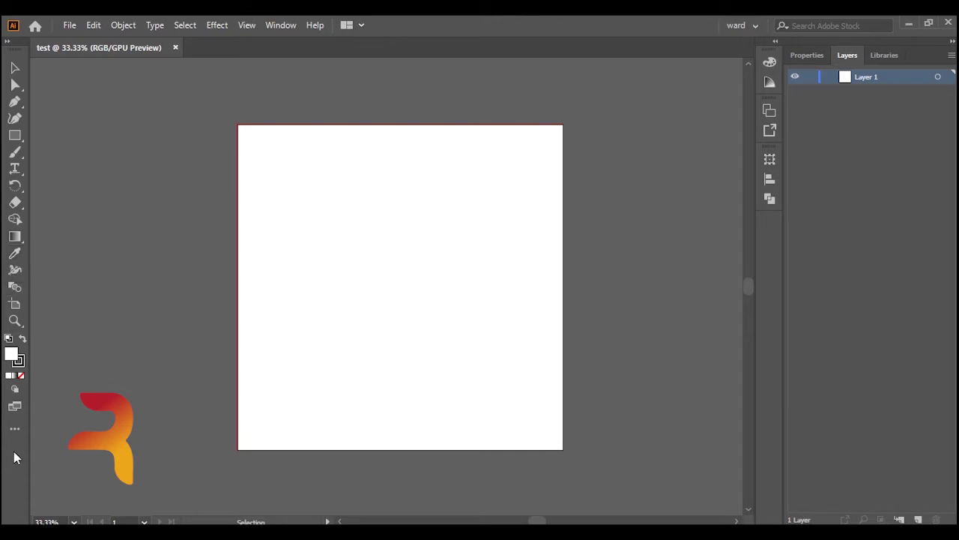
# Set the toolbar to the full two-column Advanced tool set.
pyautogui.click(14, 428)
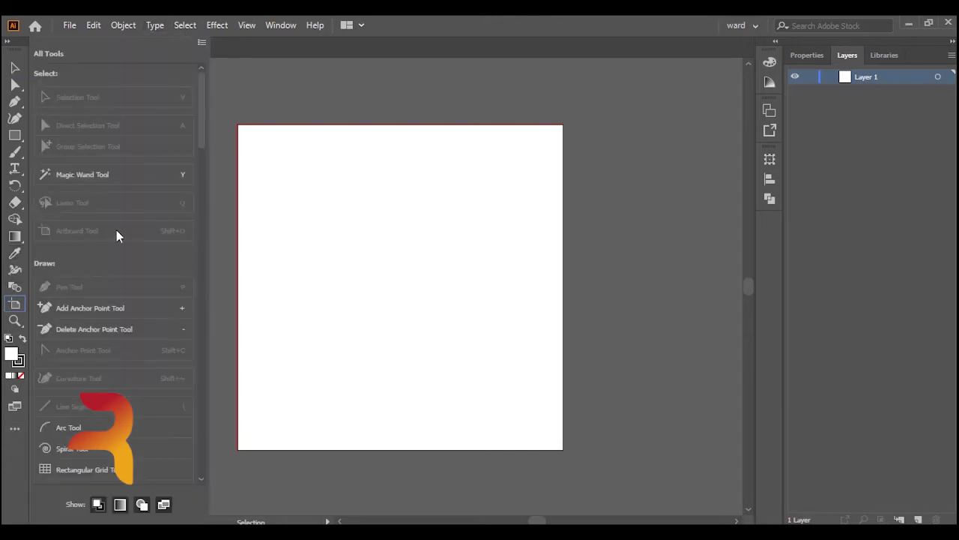
pyautogui.click(264, 173)
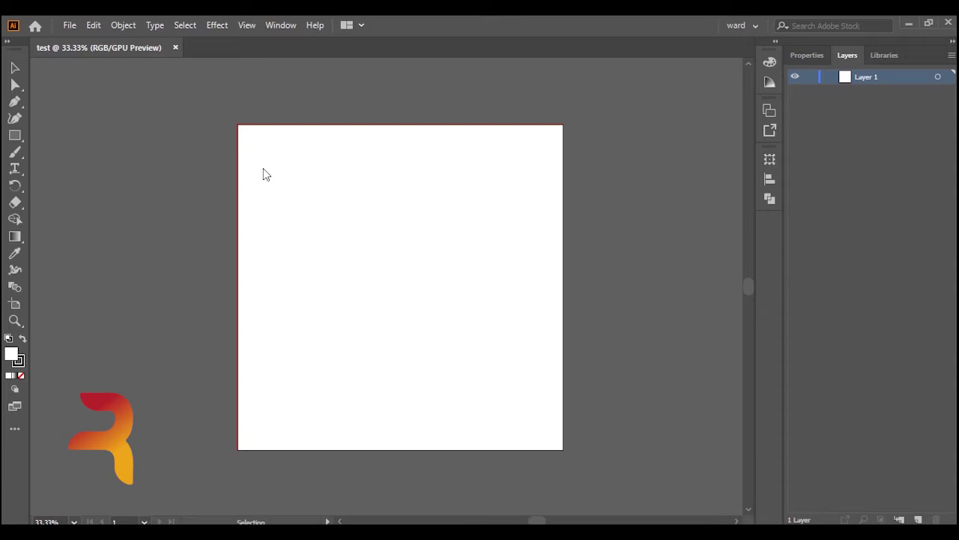
pyautogui.click(15, 428)
pyautogui.click(202, 44)
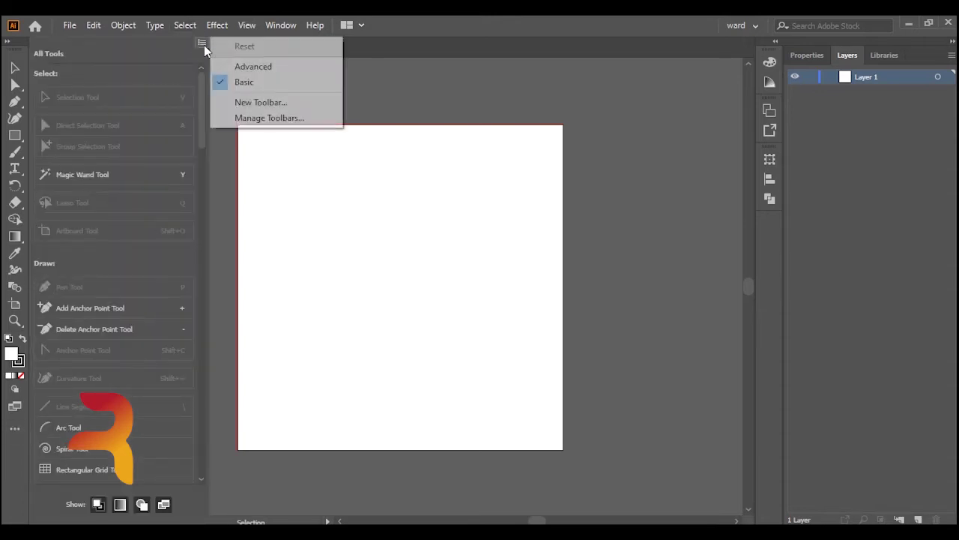
pyautogui.click(237, 68)
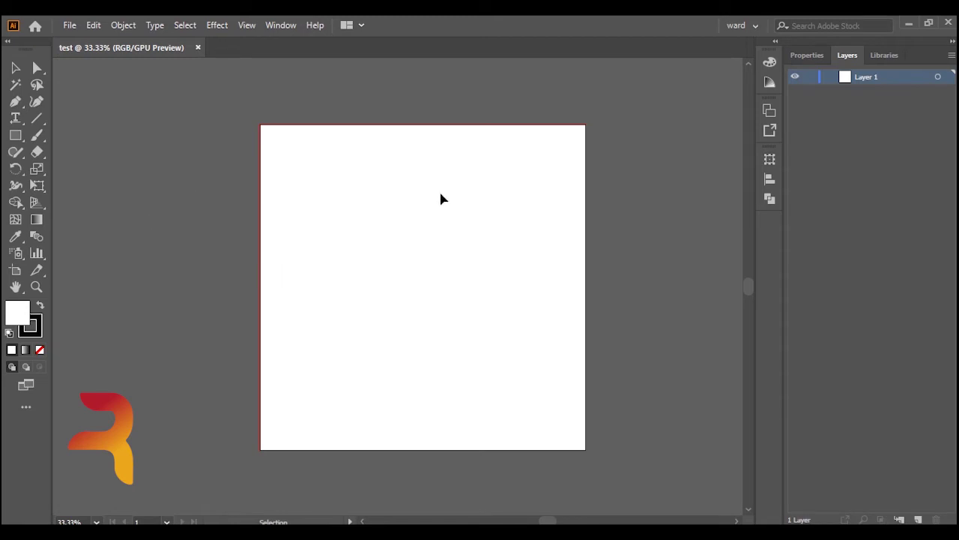
# Close the test document and start a new 1000 × 1000 px document via File > New.
pyautogui.press('h')
pyautogui.moveTo(539, 290); pyautogui.dragTo(399, 266)
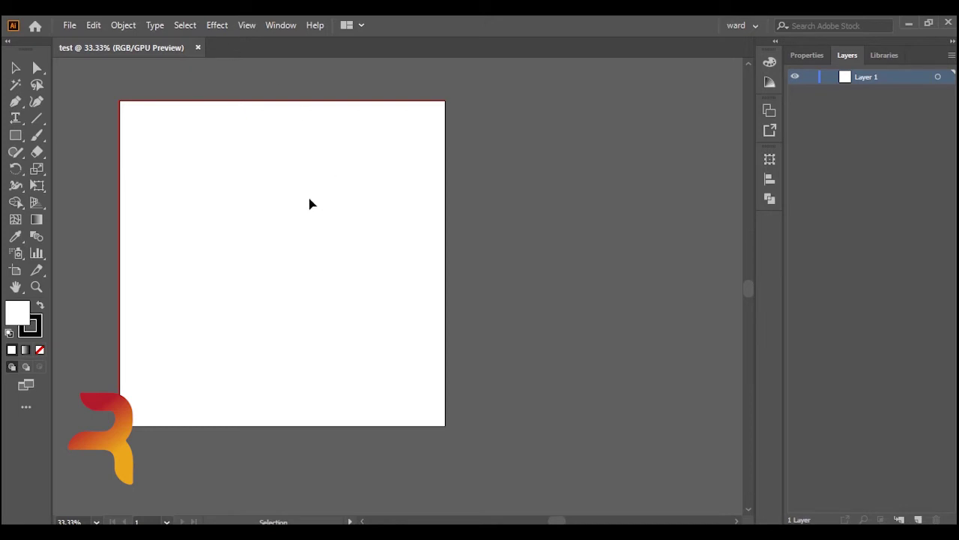
pyautogui.click(200, 50)
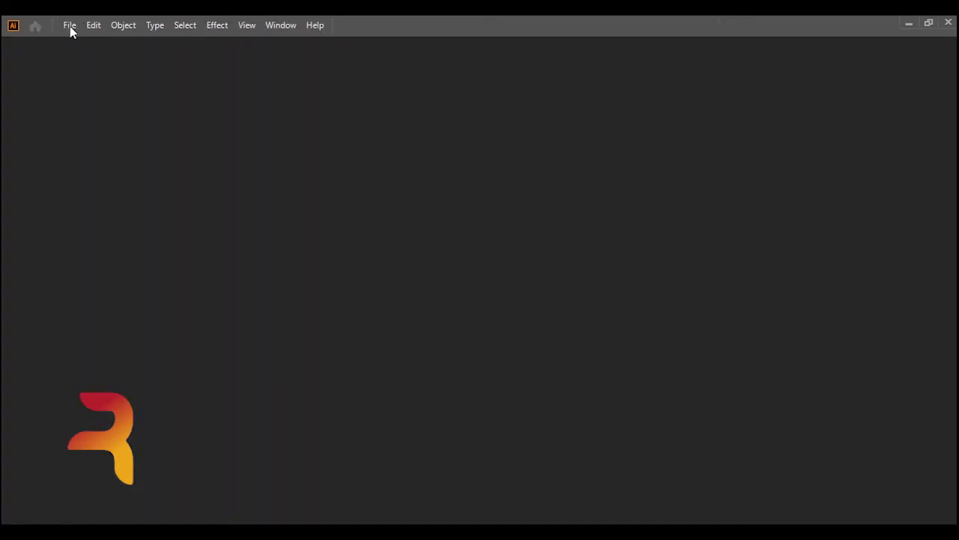
pyautogui.click(70, 26)
pyautogui.click(71, 38)
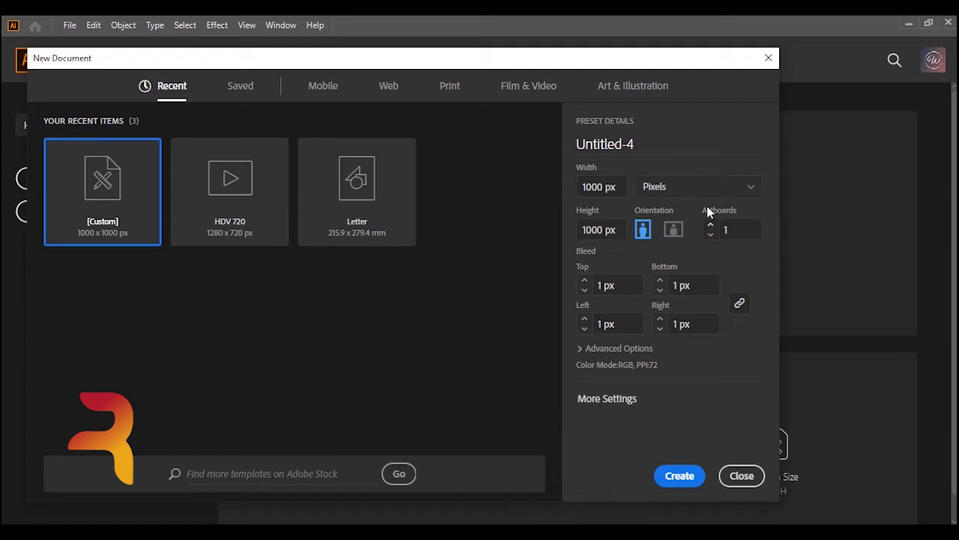
# Set the new document to 4 artboards and name it 'test'.
pyautogui.click(711, 226)
pyautogui.click(712, 225)
pyautogui.click(607, 400)
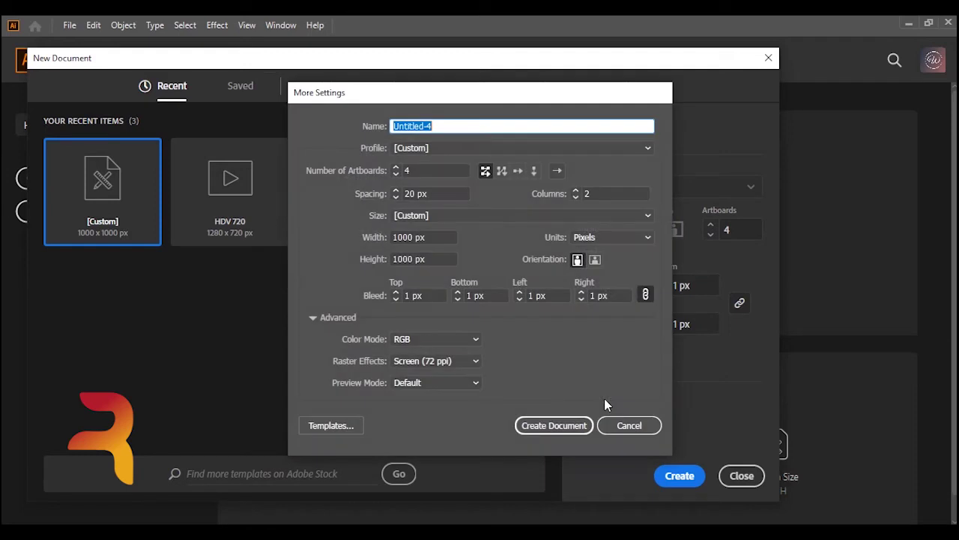
pyautogui.click(441, 126)
pyautogui.moveTo(433, 126); pyautogui.dragTo(342, 139)
pyautogui.write('test')
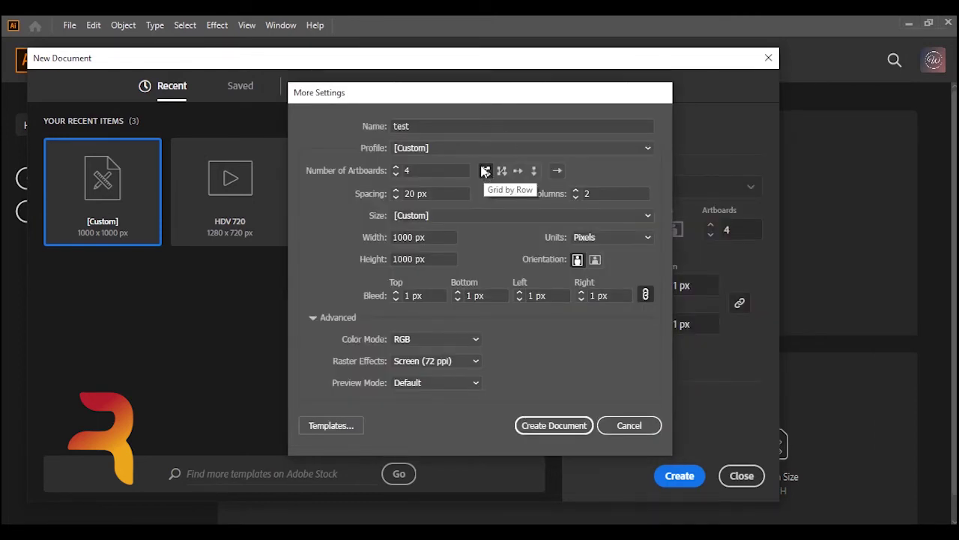
# Lay the artboards out Grid by Row in two columns, 30 px apart, and create the document.
pyautogui.click(485, 172)
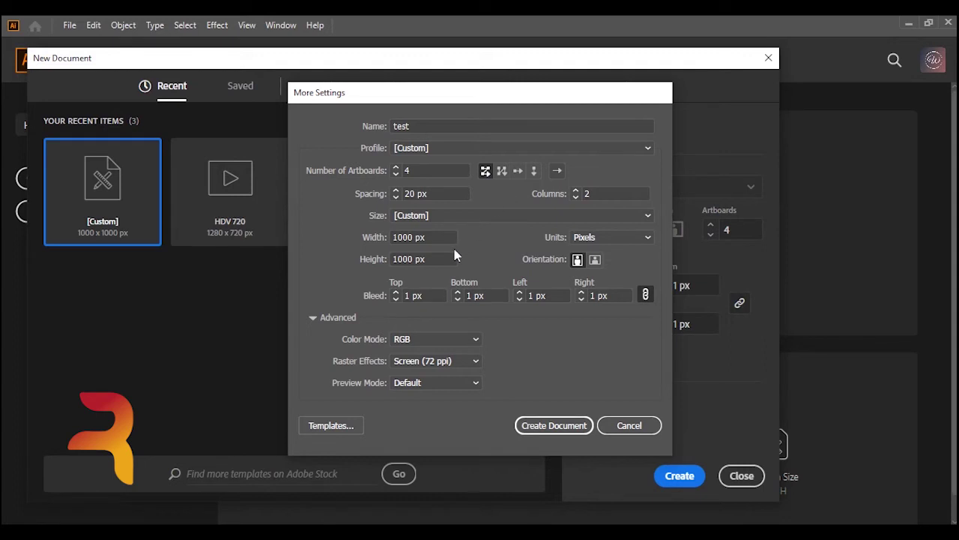
pyautogui.click(517, 171)
pyautogui.click(534, 171)
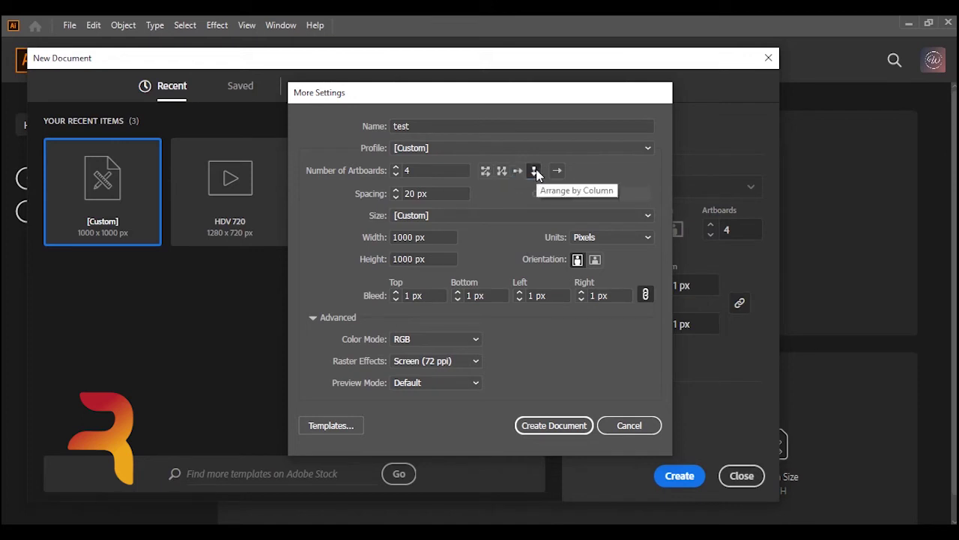
pyautogui.click(484, 172)
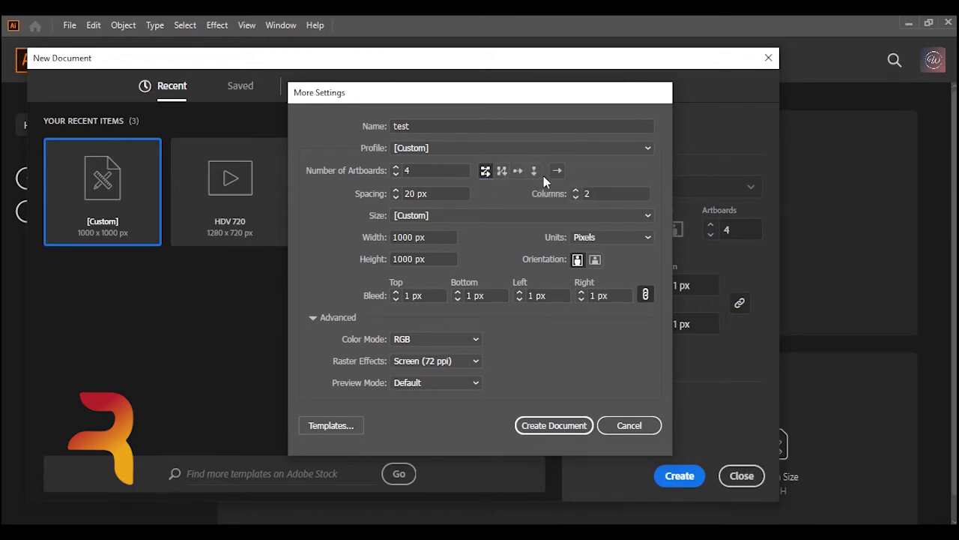
pyautogui.click(396, 190)
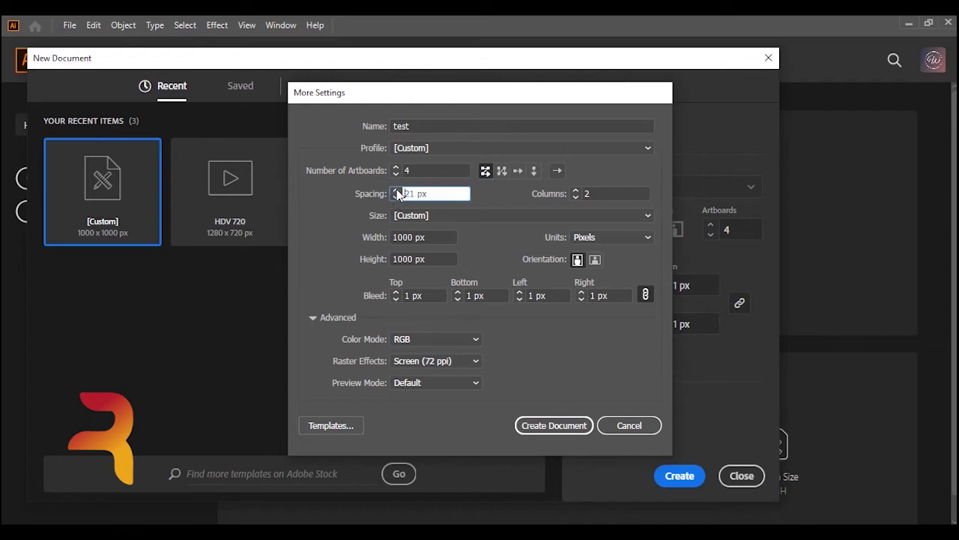
pyautogui.click(395, 190)
pyautogui.click(396, 191)
pyautogui.click(396, 190)
pyautogui.click(396, 191)
pyautogui.click(587, 418)
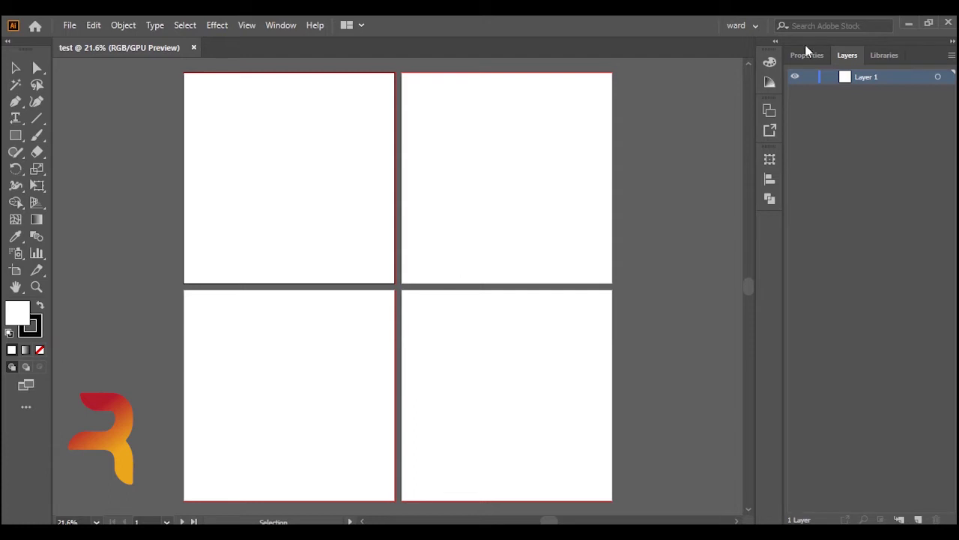
# Bring the four artboards into view, select the top-right one and enter the Artboard tool.
pyautogui.scroll(-3, 557, 136)
pyautogui.press('a')
pyautogui.hscroll(-1, 557, 136)
pyautogui.press('v')
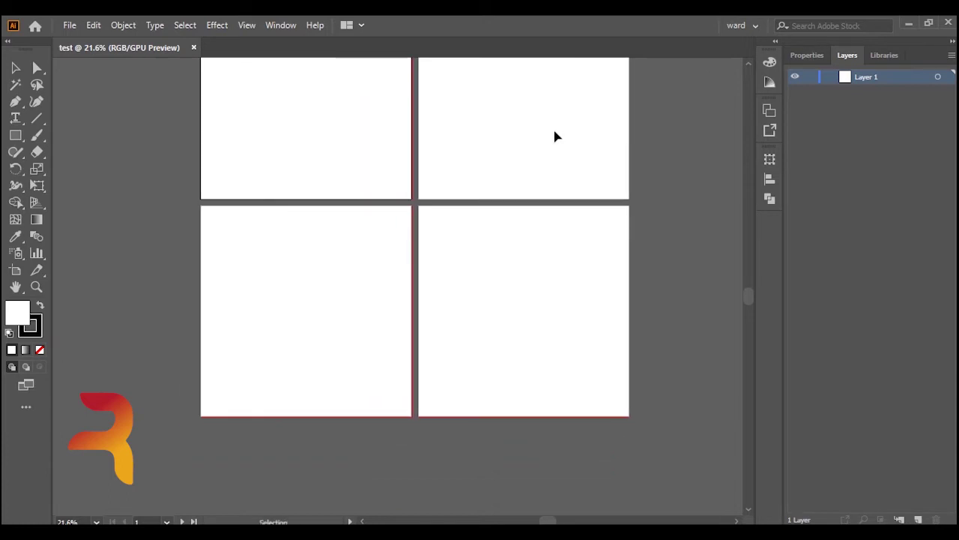
pyautogui.scroll(2, 499, 176)
pyautogui.scroll(2, 500, 187)
pyautogui.scroll(-1, 502, 196)
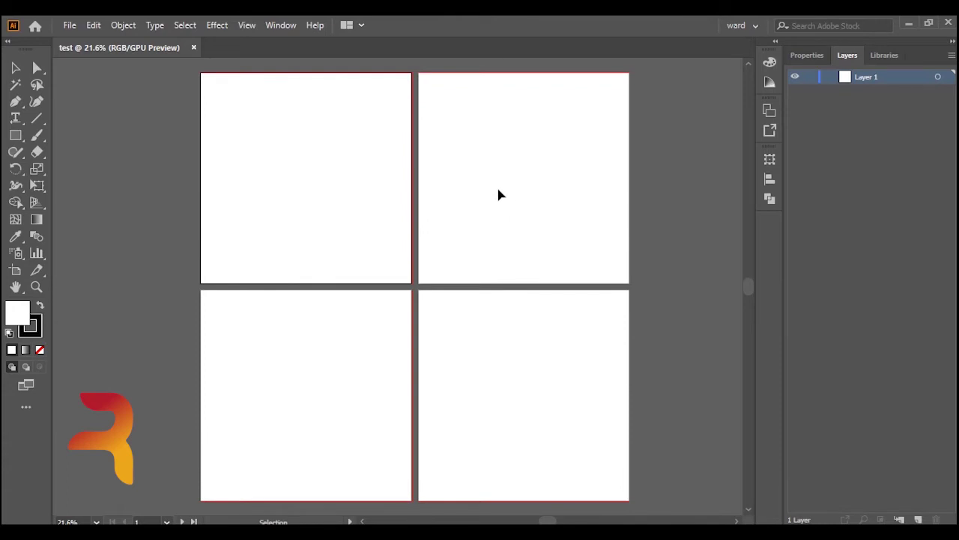
pyautogui.click(532, 174)
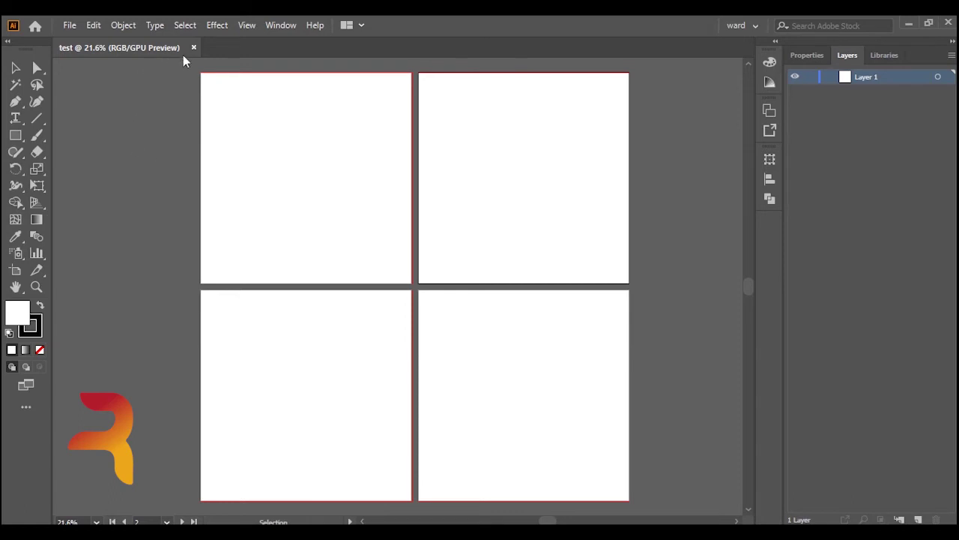
pyautogui.click(16, 273)
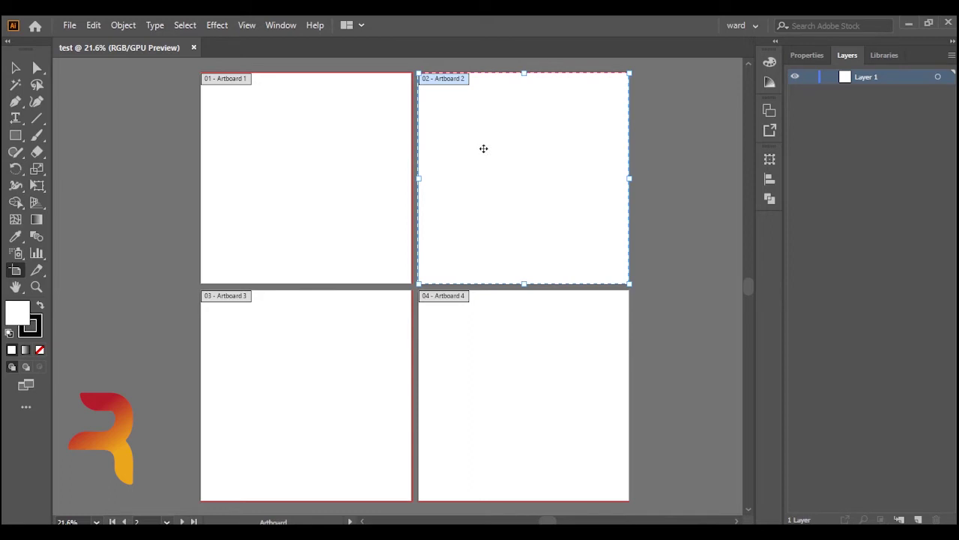
# Rename the second artboard to '2', then roughly shrink and reposition it.
pyautogui.click(811, 54)
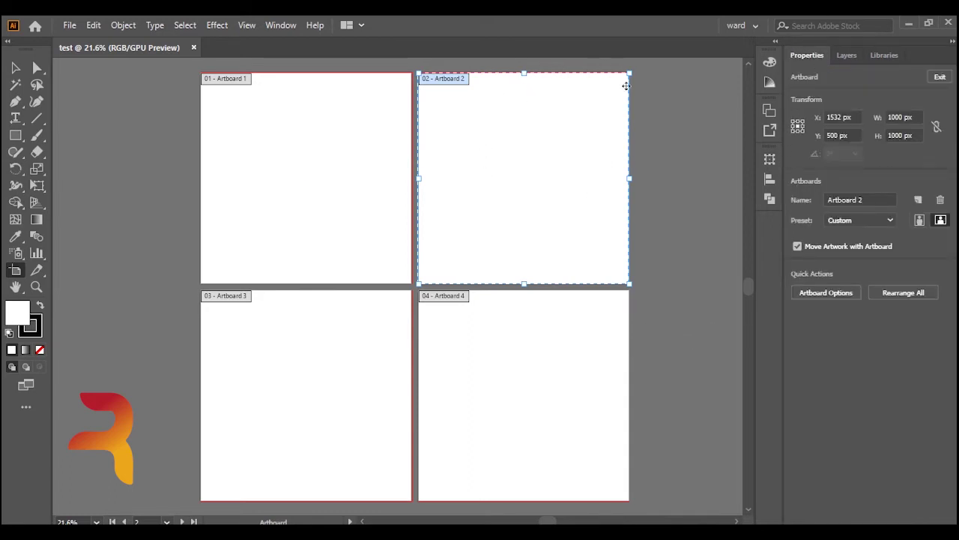
pyautogui.click(881, 198)
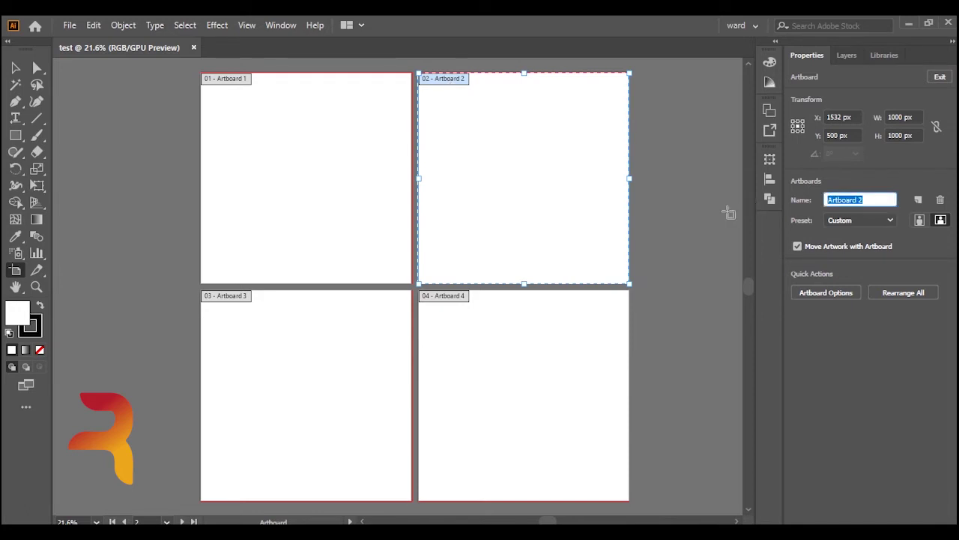
pyautogui.write('2')
pyautogui.click(631, 72)
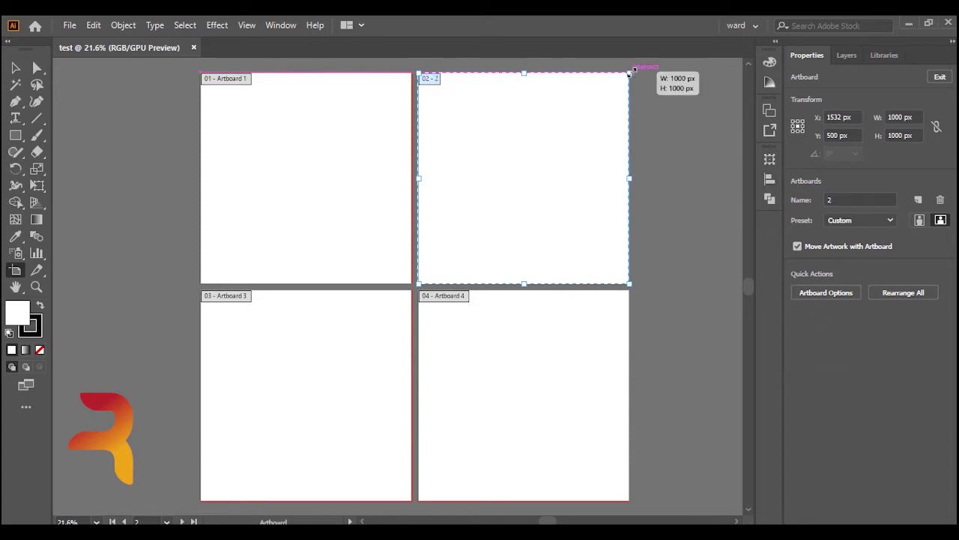
pyautogui.moveTo(630, 72); pyautogui.dragTo(598, 113)
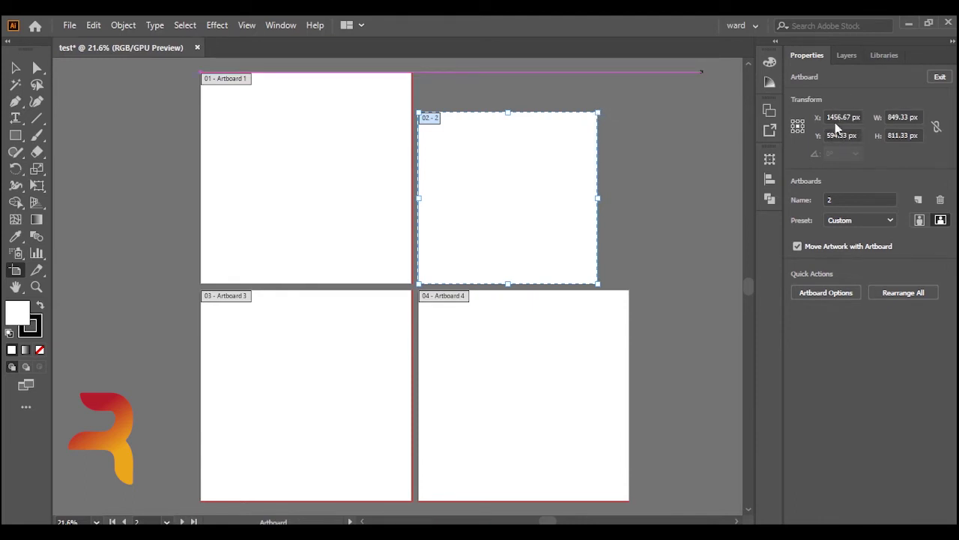
pyautogui.moveTo(481, 164)
pyautogui.mouseDown()
pyautogui.moveTo(534, 162)
pyautogui.moveTo(538, 150)
pyautogui.moveTo(520, 165)
pyautogui.mouseUp()
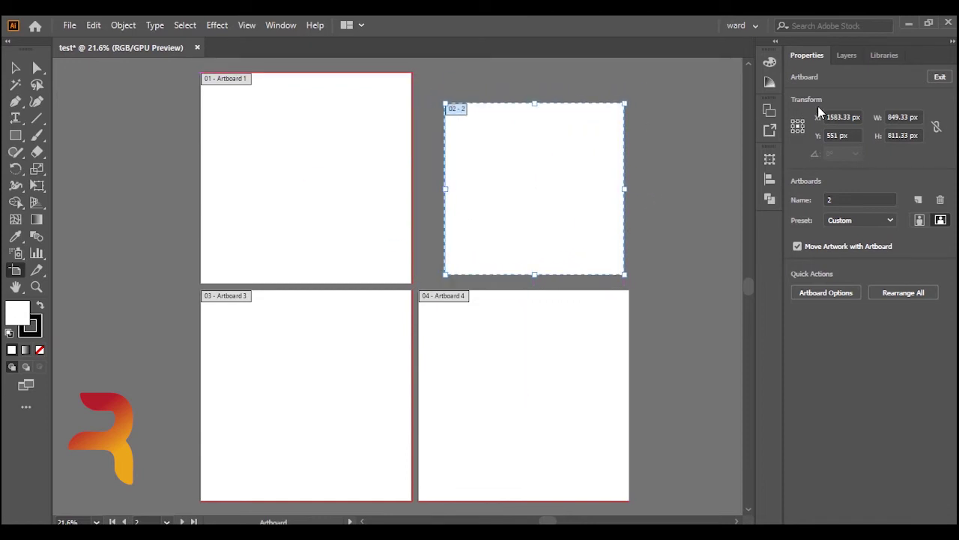
# Size artboard 2 to 500 × 300 px and move it beside Artboard 1.
pyautogui.click(915, 117)
pyautogui.write('500')
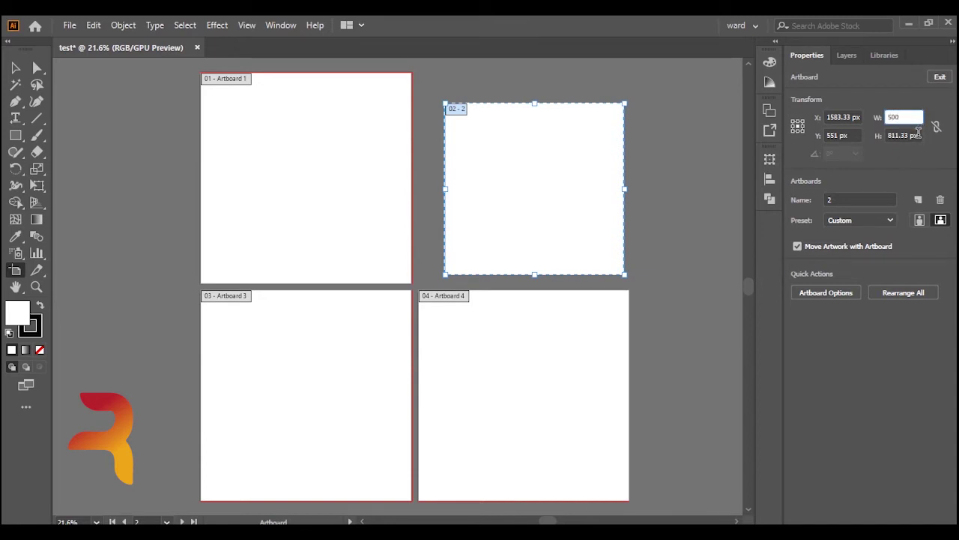
pyautogui.press('Tab')
pyautogui.write('300')
pyautogui.press('Return')
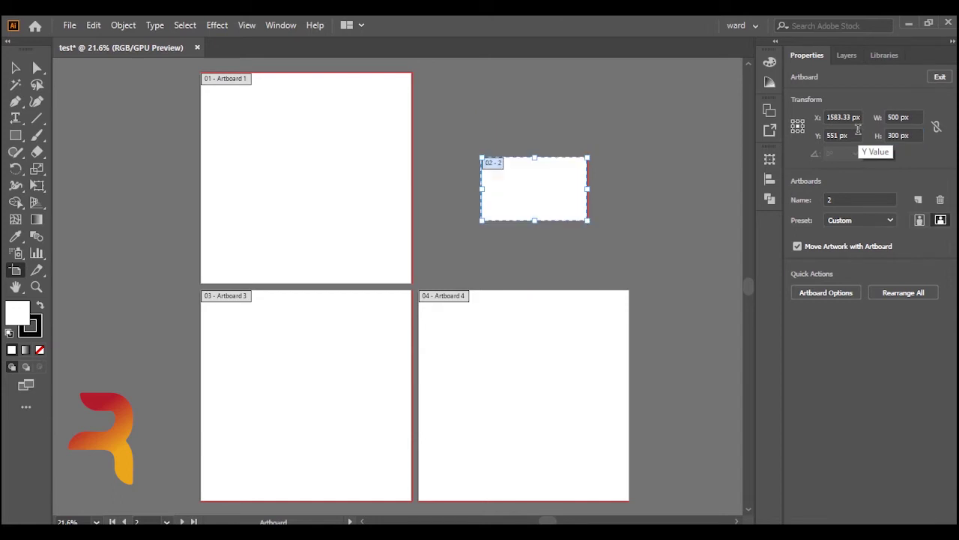
pyautogui.moveTo(553, 171); pyautogui.dragTo(495, 95)
pyautogui.click(464, 399)
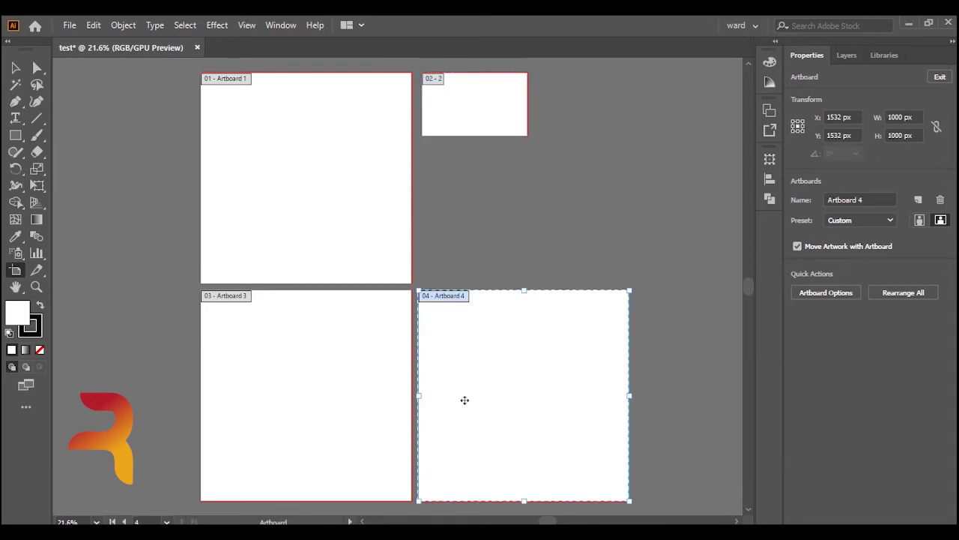
# Enlarge artboard 2 to about 982 × 374 px and Alt-drag a '2 copy' duplicate beneath it.
pyautogui.click(315, 386)
pyautogui.click(291, 185)
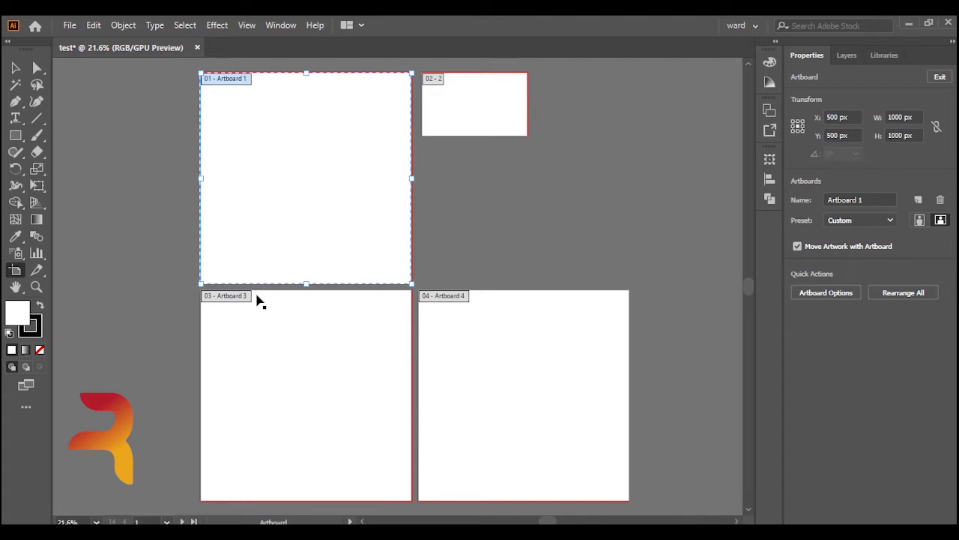
pyautogui.click(463, 129)
pyautogui.moveTo(528, 135); pyautogui.dragTo(629, 153)
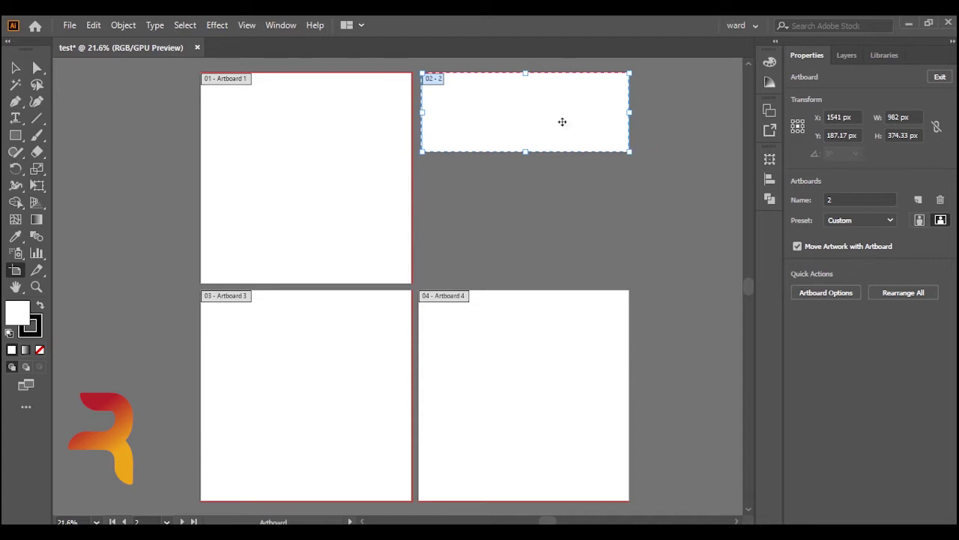
pyautogui.moveTo(562, 129)
pyautogui.mouseDown()
pyautogui.moveTo(557, 173)
pyautogui.moveTo(574, 207)
pyautogui.moveTo(574, 238)
pyautogui.moveTo(576, 220)
pyautogui.mouseUp()
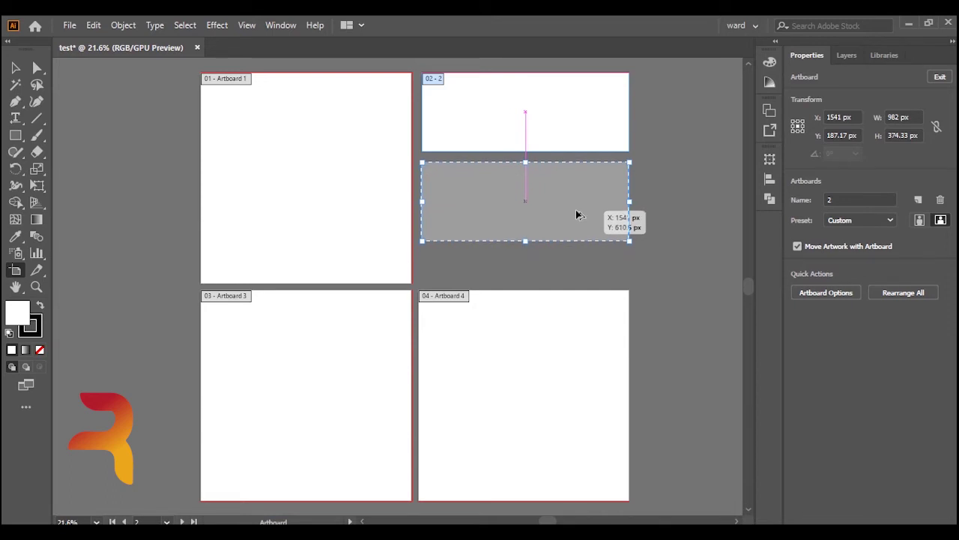
pyautogui.moveTo(577, 219)
pyautogui.mouseDown()
pyautogui.moveTo(613, 197)
pyautogui.moveTo(422, 268)
pyautogui.moveTo(402, 191)
pyautogui.mouseUp()
pyautogui.click(385, 378)
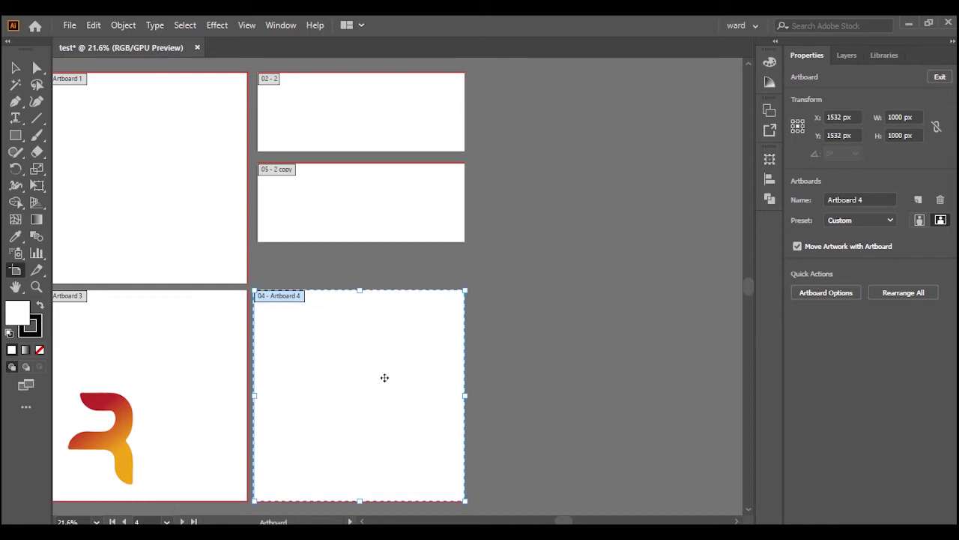
# Add a new artboard beside Artboard 4 and delete it again.
pyautogui.click(405, 172)
pyautogui.click(344, 425)
pyautogui.click(918, 200)
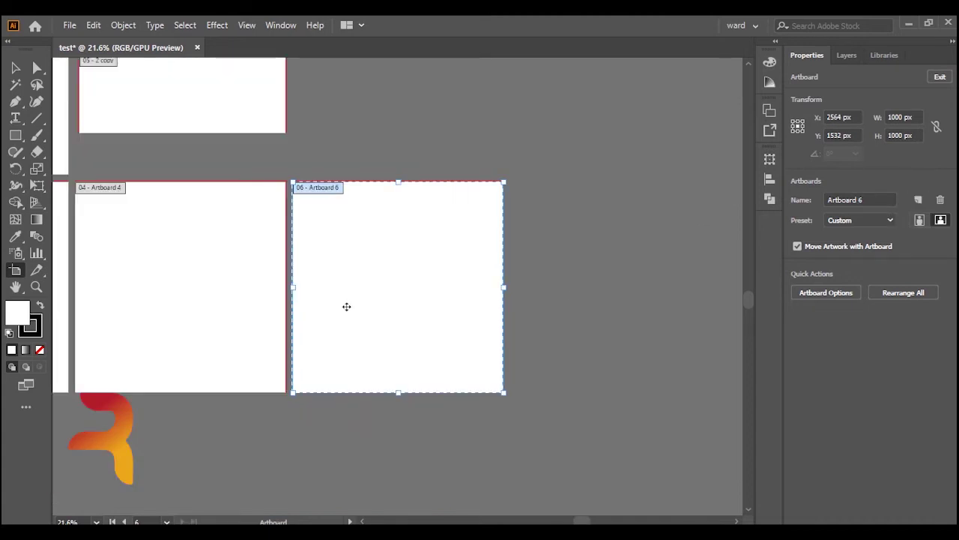
pyautogui.click(160, 273)
pyautogui.click(341, 289)
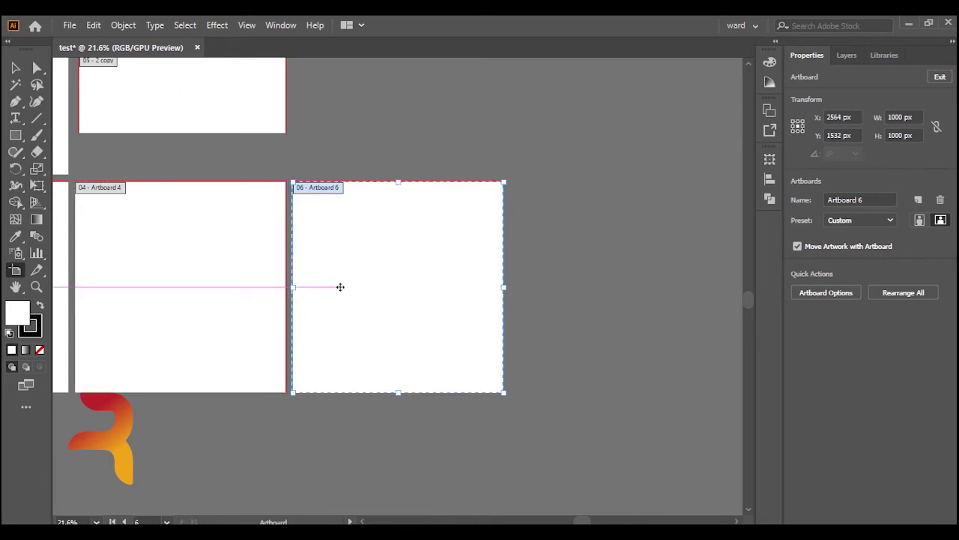
pyautogui.press('Delete')
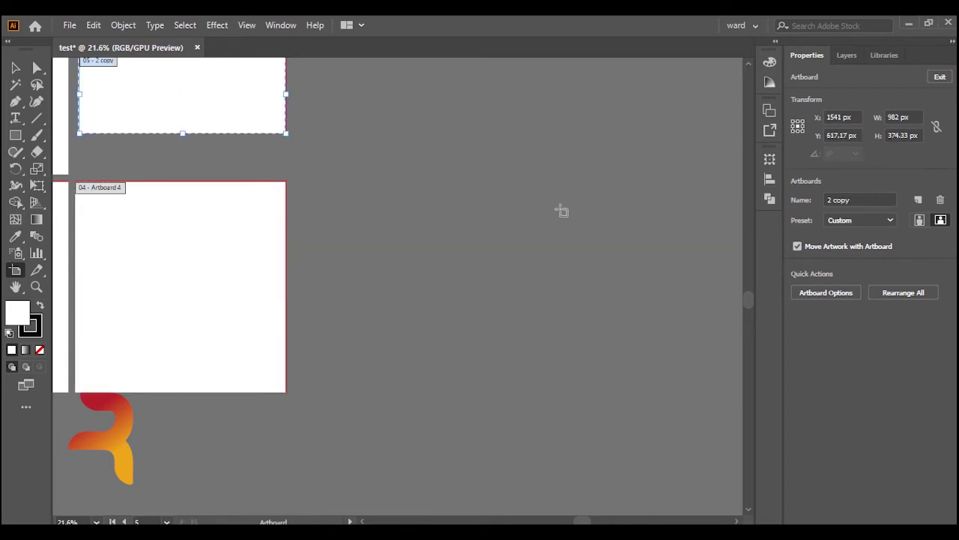
# Add a new artboard beside '2 copy' and delete it too.
pyautogui.scroll(1, 744, 67)
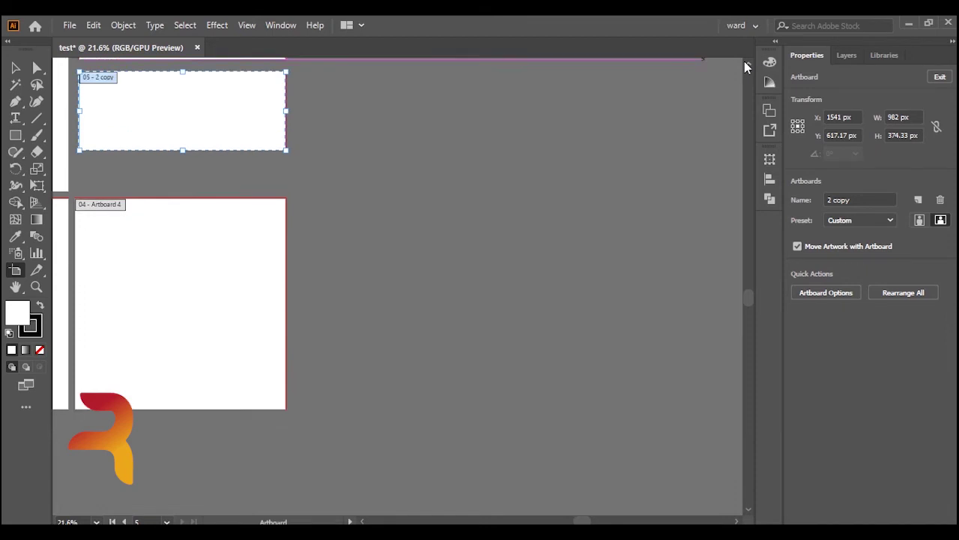
pyautogui.scroll(2, 745, 67)
pyautogui.scroll(2, 744, 68)
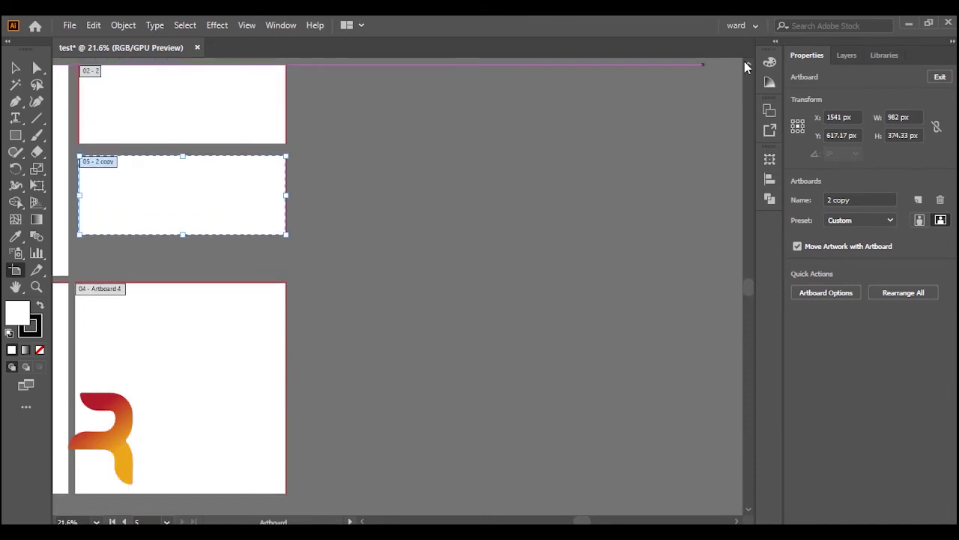
pyautogui.scroll(1, 745, 67)
pyautogui.scroll(2, 744, 67)
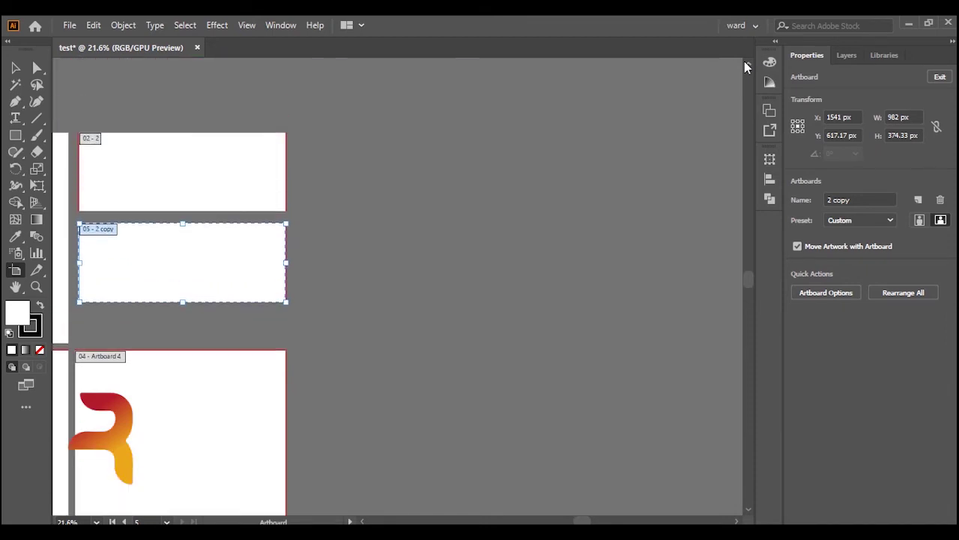
pyautogui.click(193, 458)
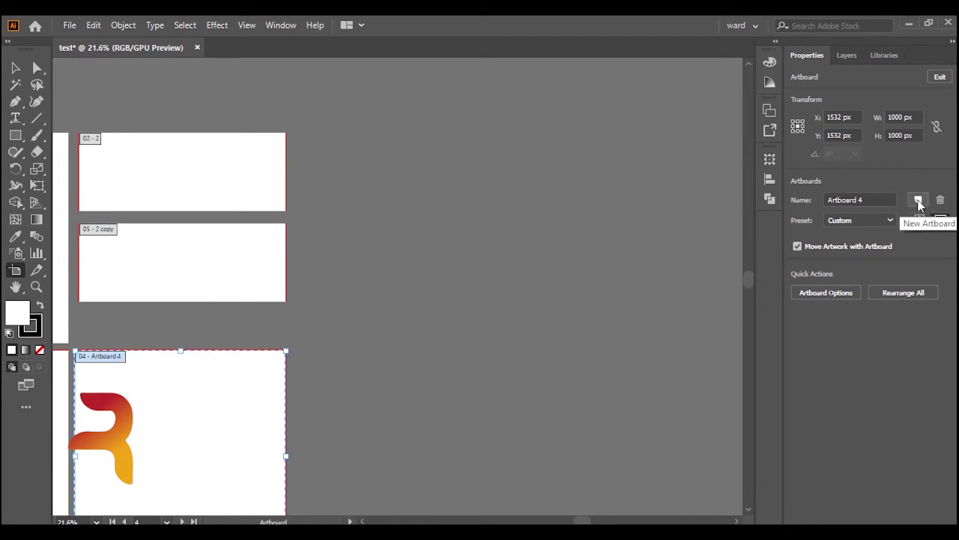
pyautogui.click(174, 236)
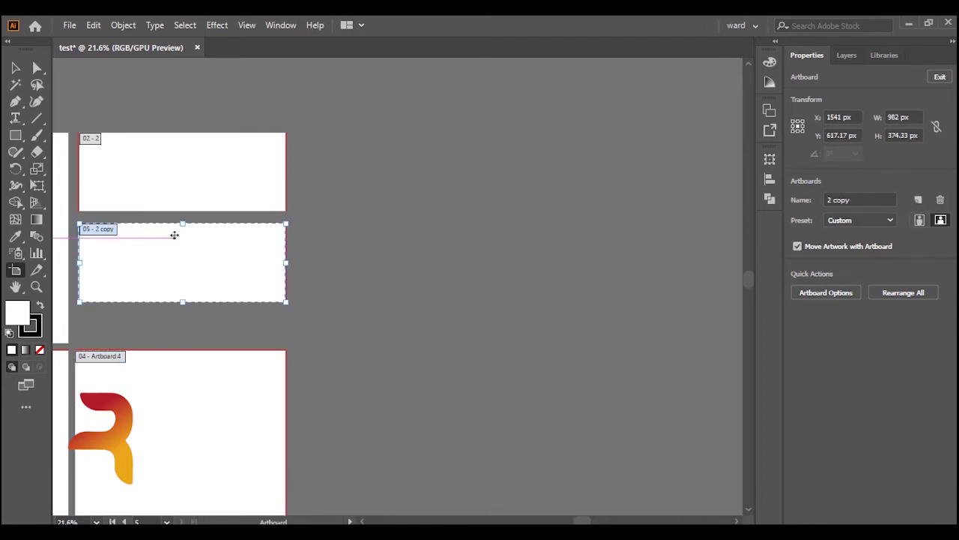
pyautogui.click(919, 200)
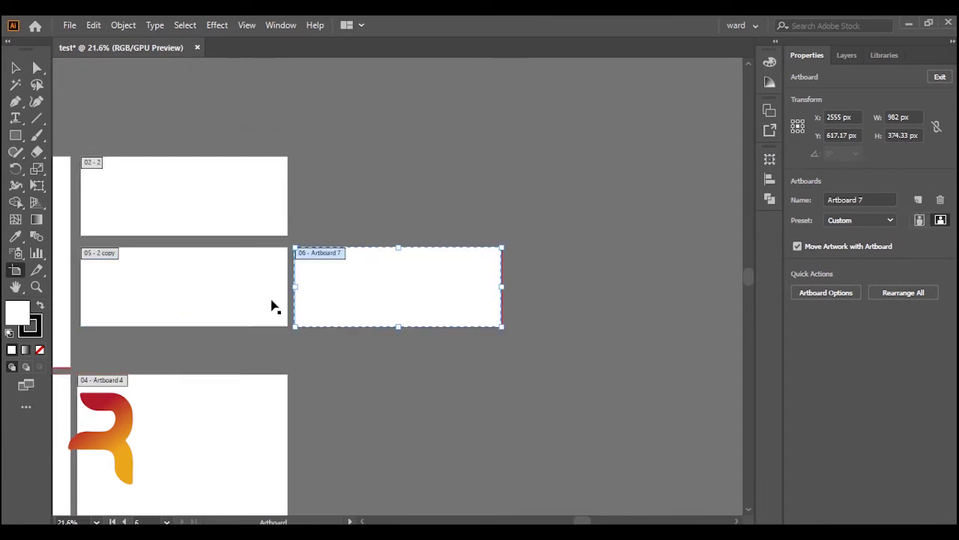
pyautogui.press('Delete')
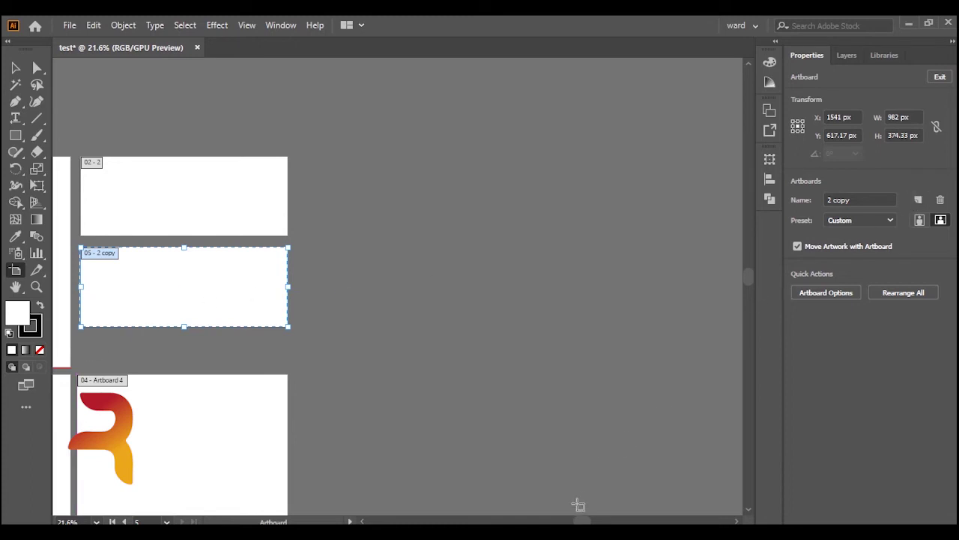
# Exit artboard editing with the Selection tool, keeping the five artboards.
pyautogui.moveTo(582, 521); pyautogui.dragTo(556, 520)
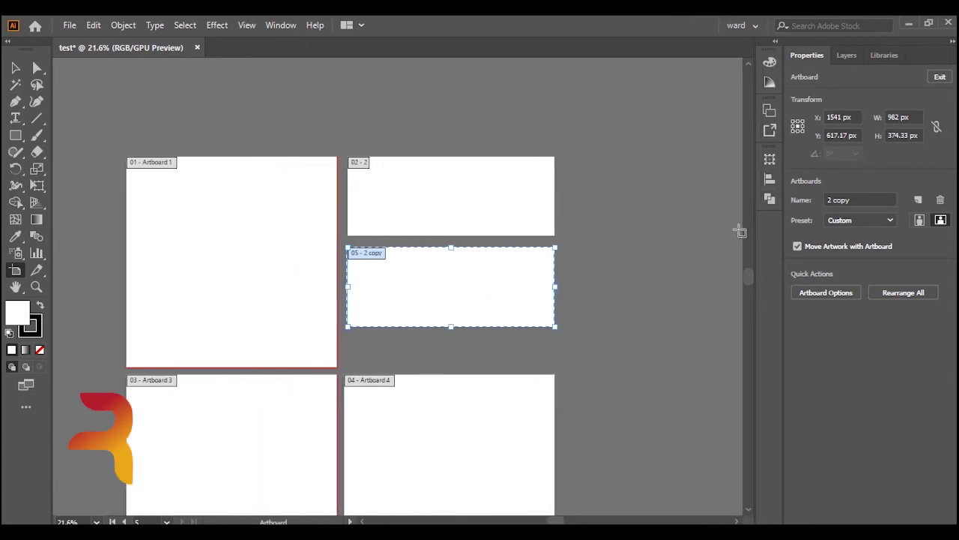
pyautogui.moveTo(747, 282); pyautogui.dragTo(748, 288)
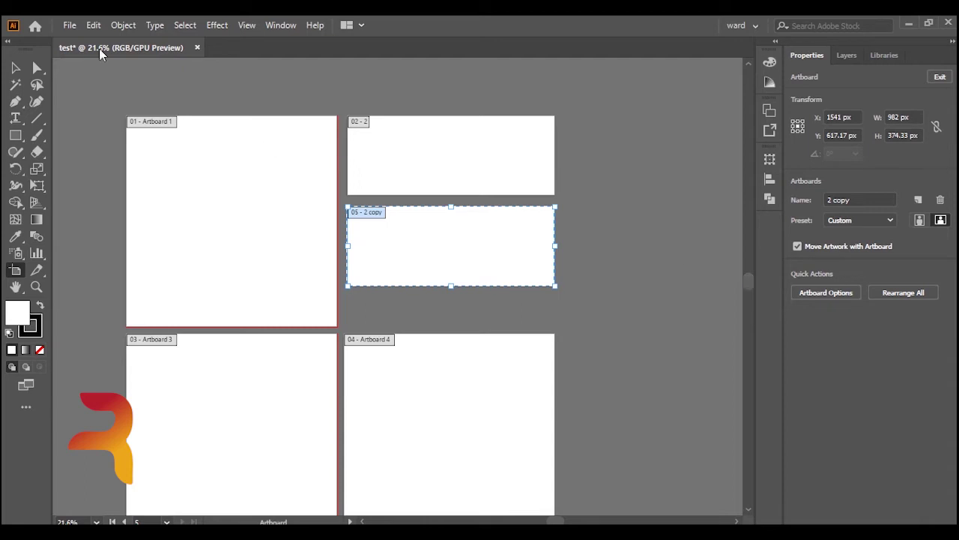
pyautogui.click(15, 68)
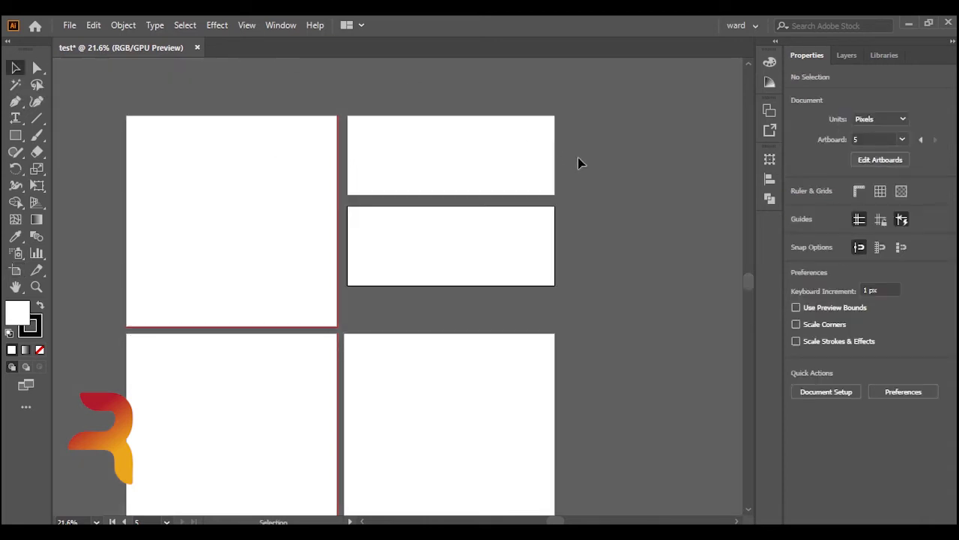
pyautogui.click(207, 197)
pyautogui.click(209, 454)
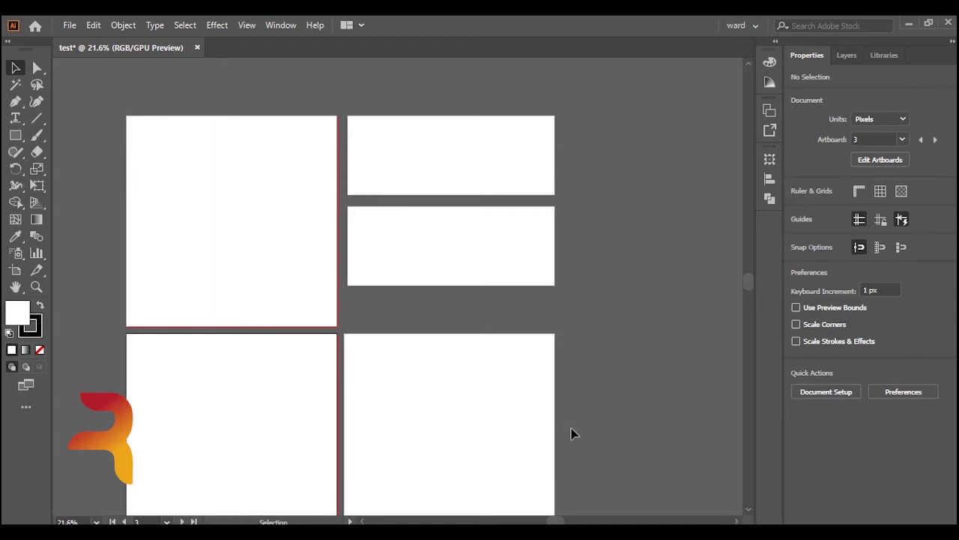
pyautogui.click(70, 24)
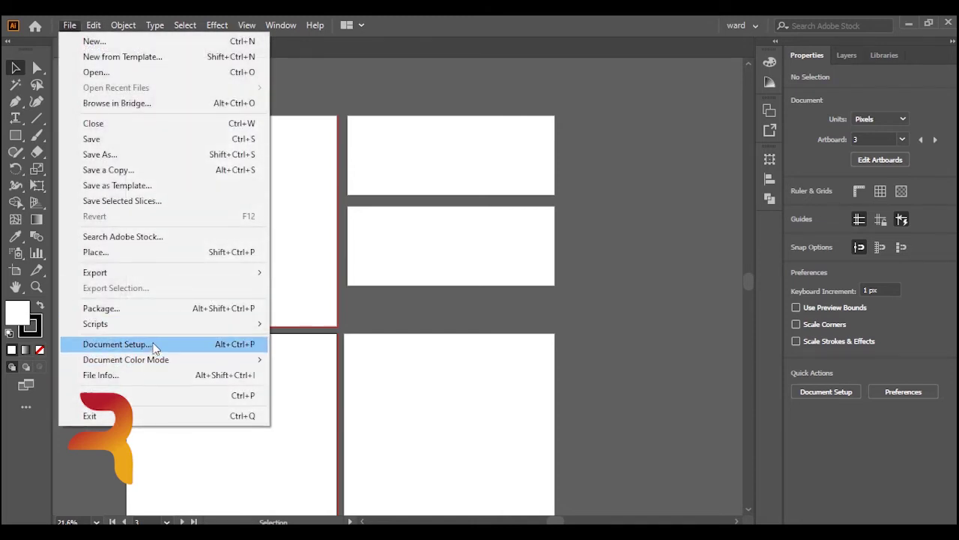
pyautogui.click(116, 344)
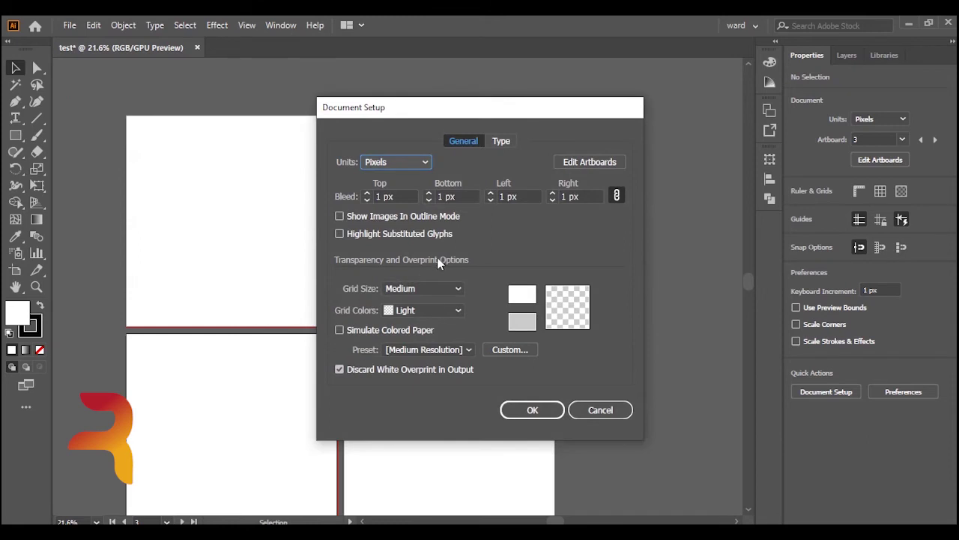
pyautogui.moveTo(500, 114); pyautogui.dragTo(518, 109)
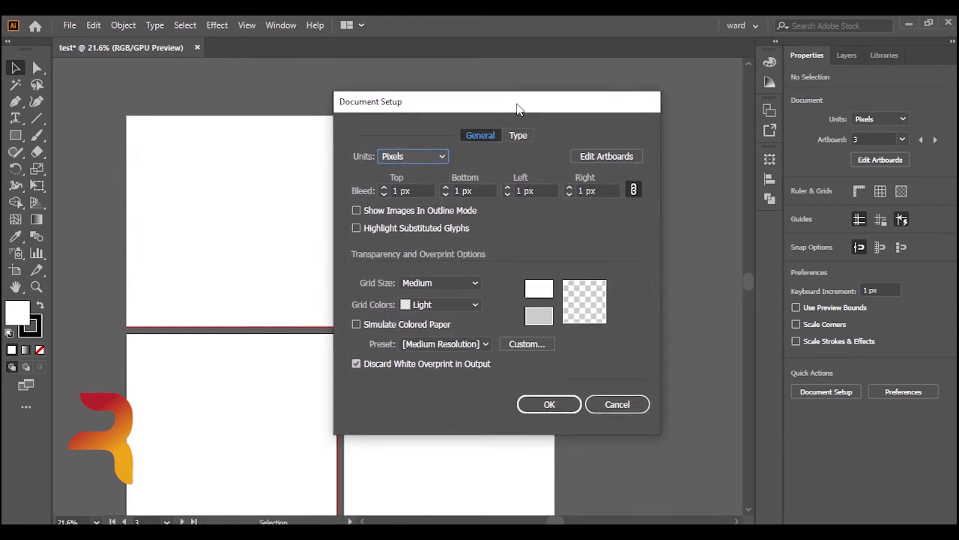
pyautogui.click(619, 157)
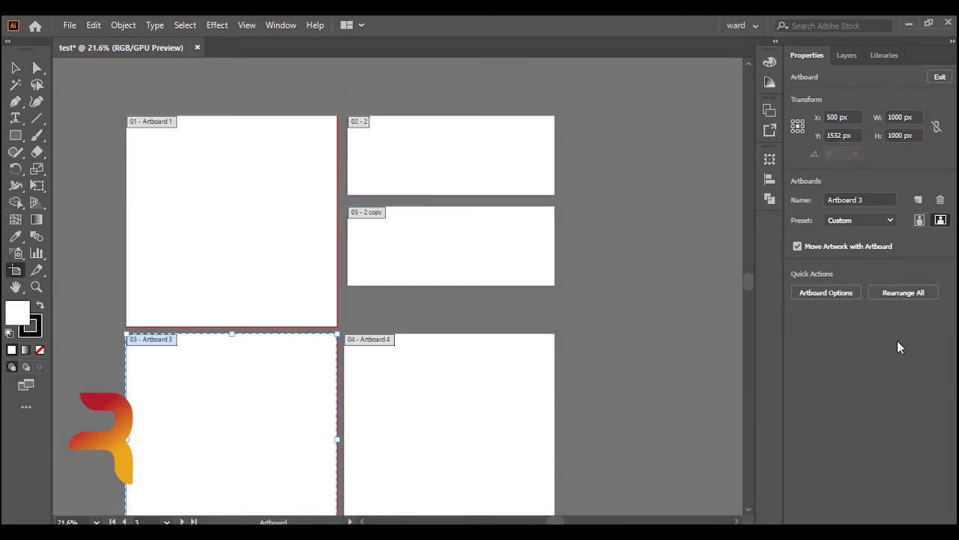
pyautogui.click(18, 68)
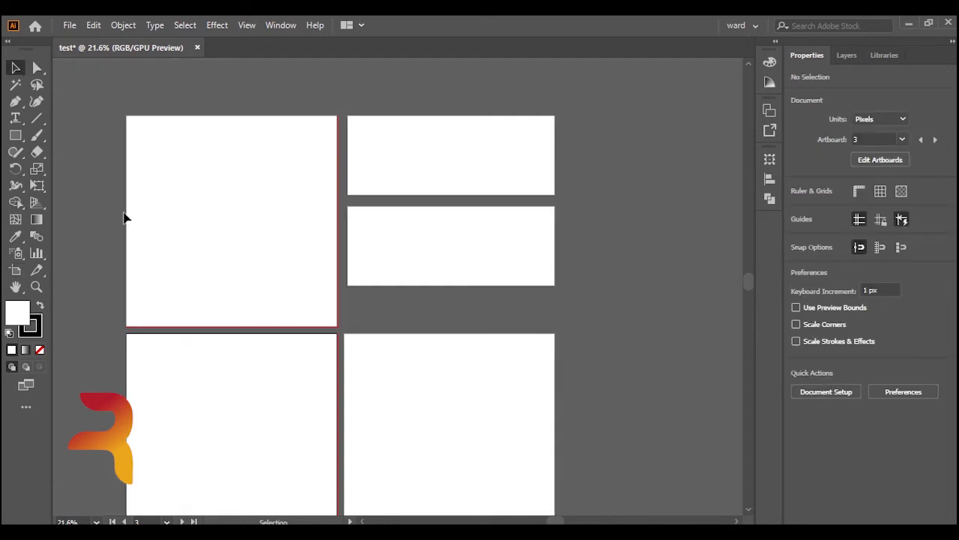
pyautogui.click(19, 272)
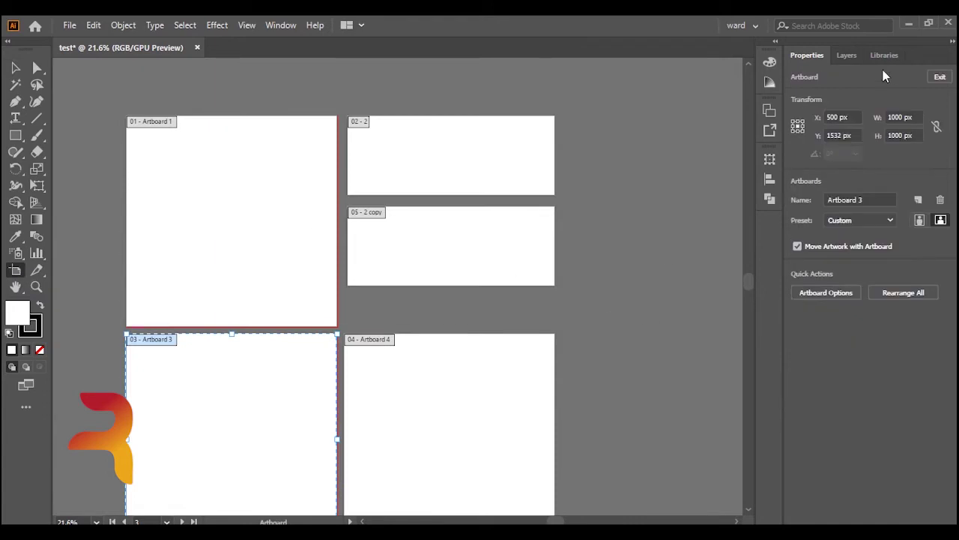
# Open and close Document Setup, then finish artboard editing.
pyautogui.click(70, 26)
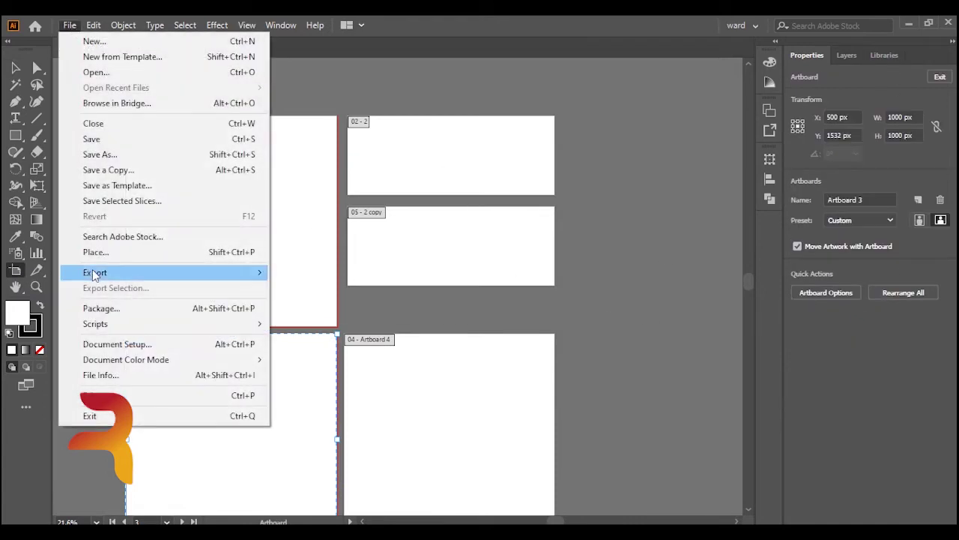
pyautogui.click(135, 350)
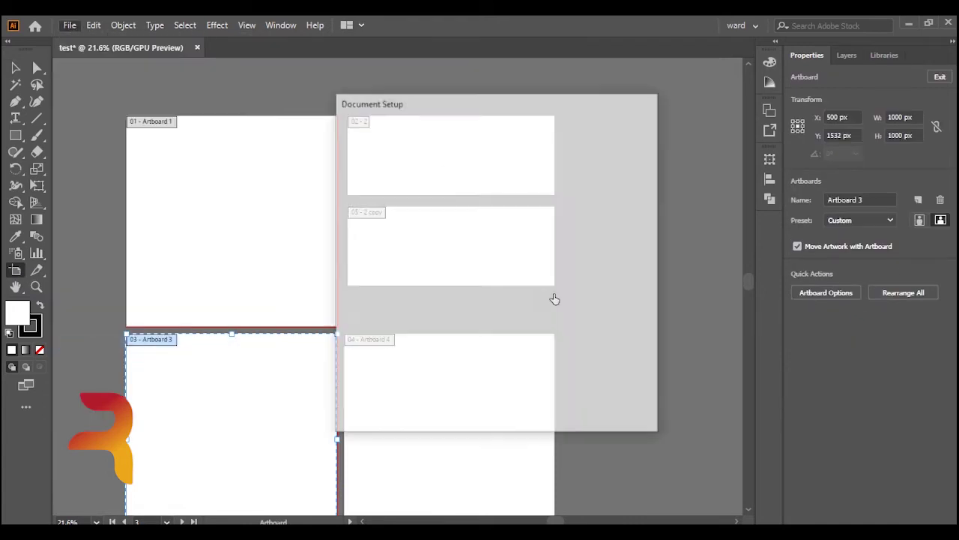
pyautogui.click(607, 156)
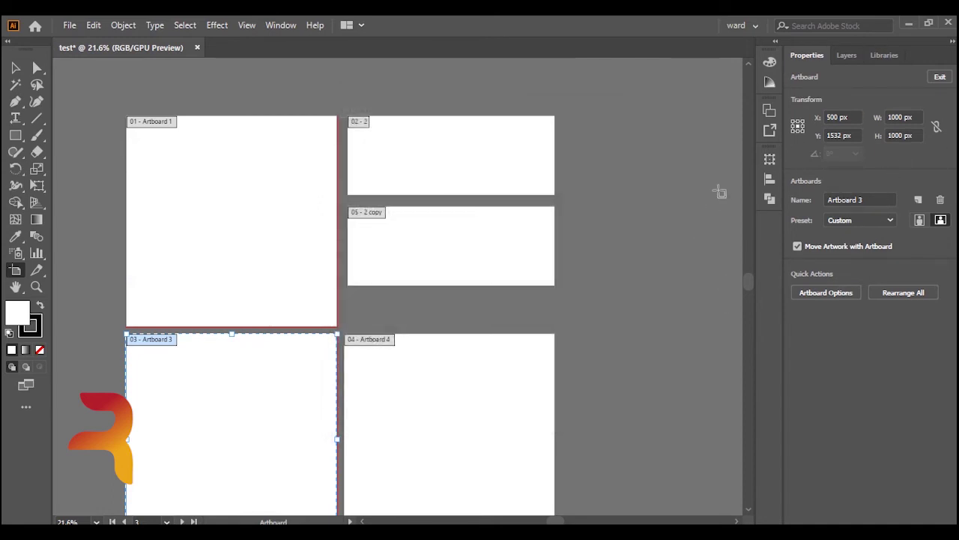
pyautogui.click(15, 69)
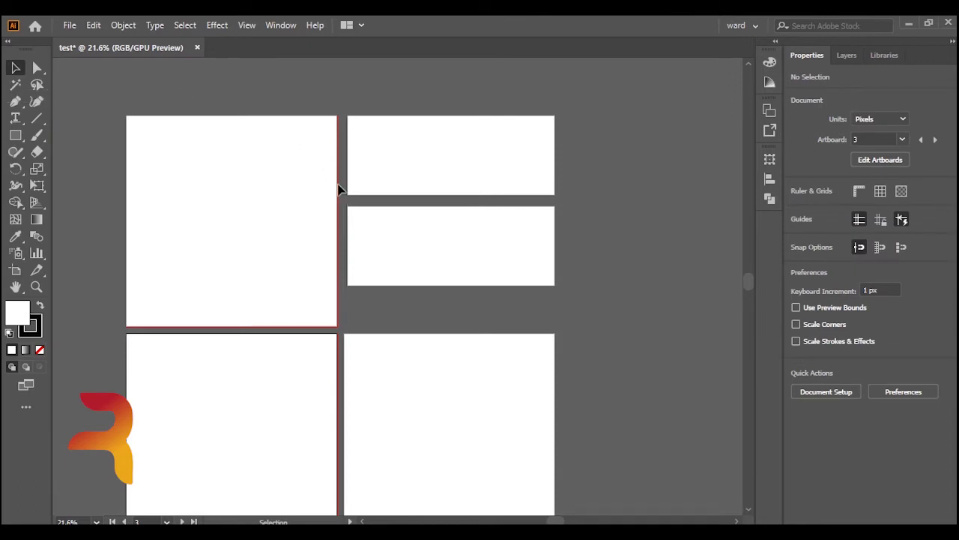
# Zoom to 50% on Artboard 1 and draw a 547.2 × 437.76 px rectangle.
pyautogui.moveTo(260, 217); pyautogui.dragTo(390, 251)
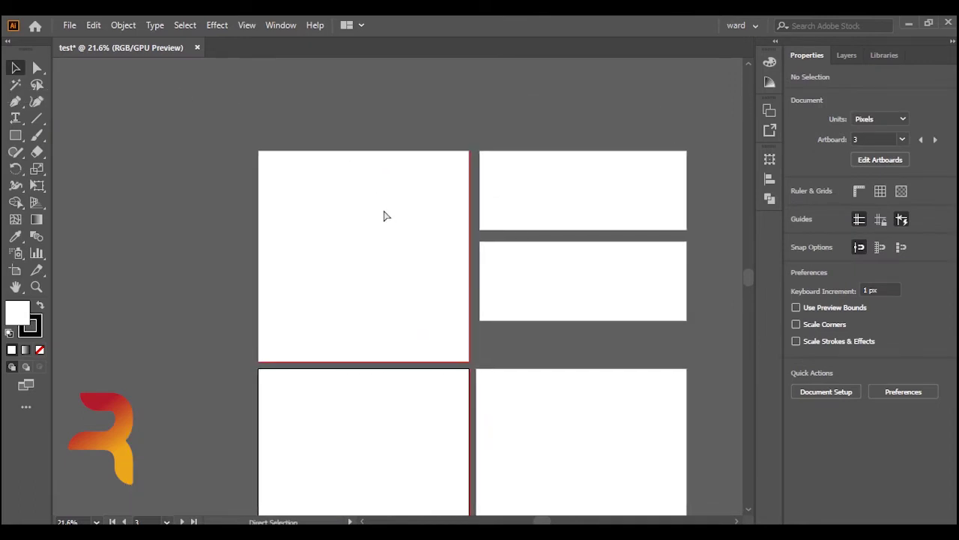
pyautogui.scroll(1, 386, 222)
pyautogui.scroll(2, 387, 218)
pyautogui.moveTo(385, 215)
pyautogui.mouseDown()
pyautogui.moveTo(411, 263)
pyautogui.moveTo(404, 293)
pyautogui.mouseUp()
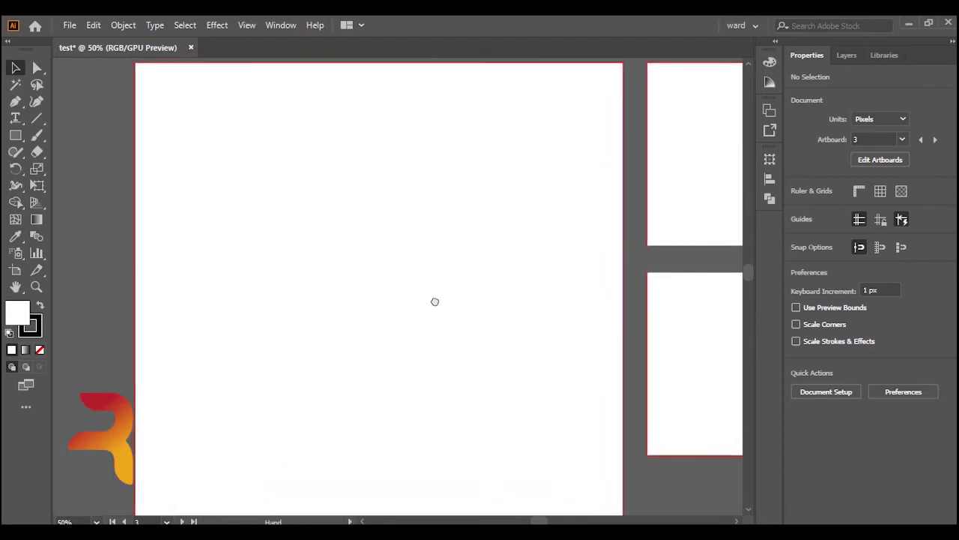
pyautogui.click(15, 135)
pyautogui.moveTo(215, 138); pyautogui.dragTo(473, 353)
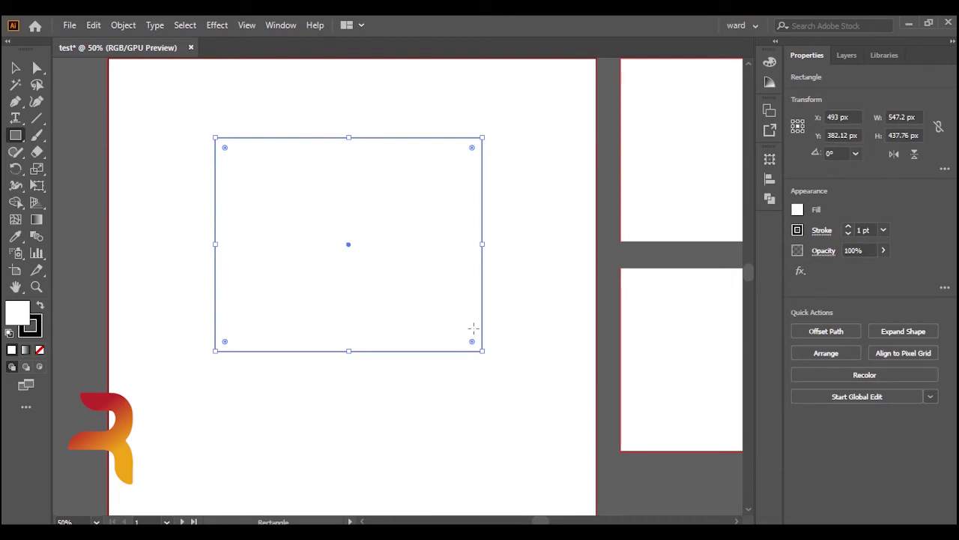
# Set both the rectangle's stroke and fill to None.
pyautogui.click(799, 230)
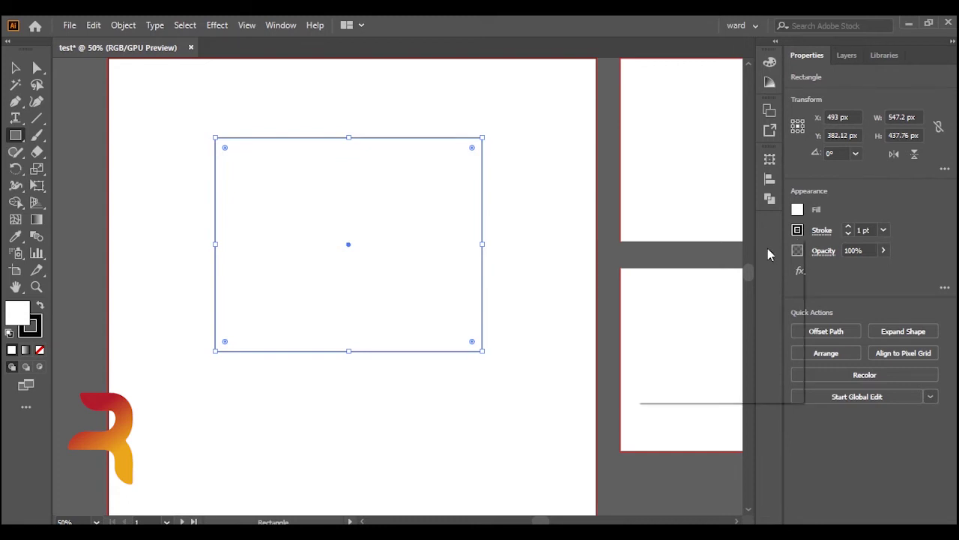
pyautogui.click(644, 282)
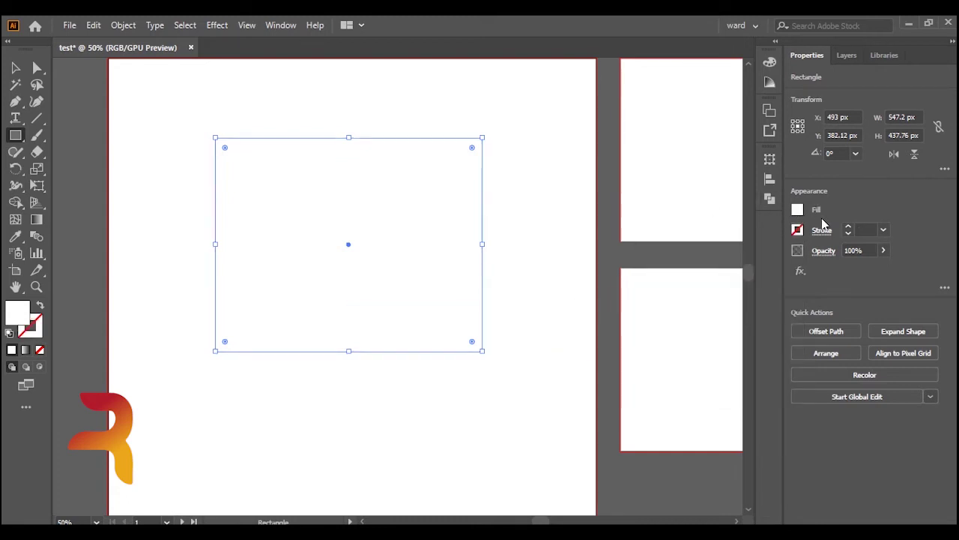
pyautogui.click(797, 211)
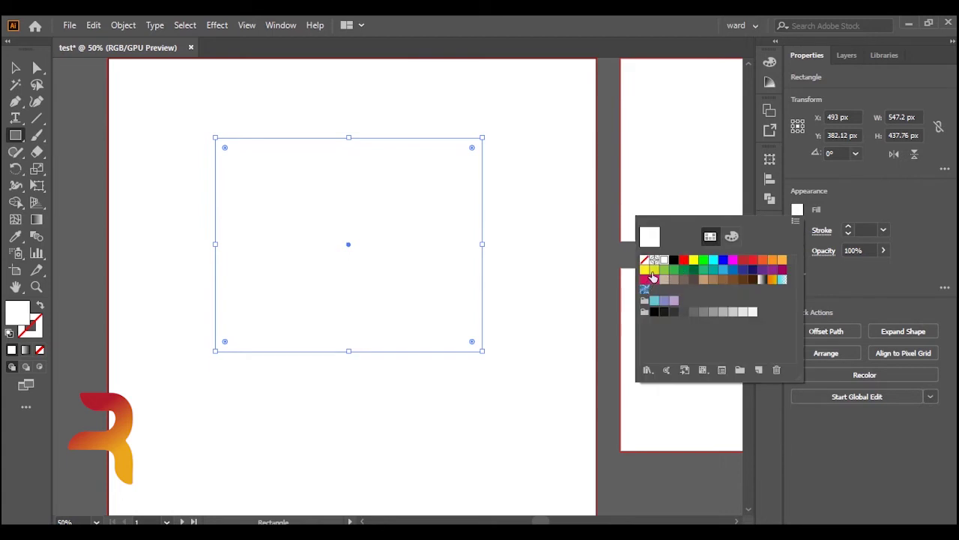
pyautogui.click(653, 260)
pyautogui.click(644, 259)
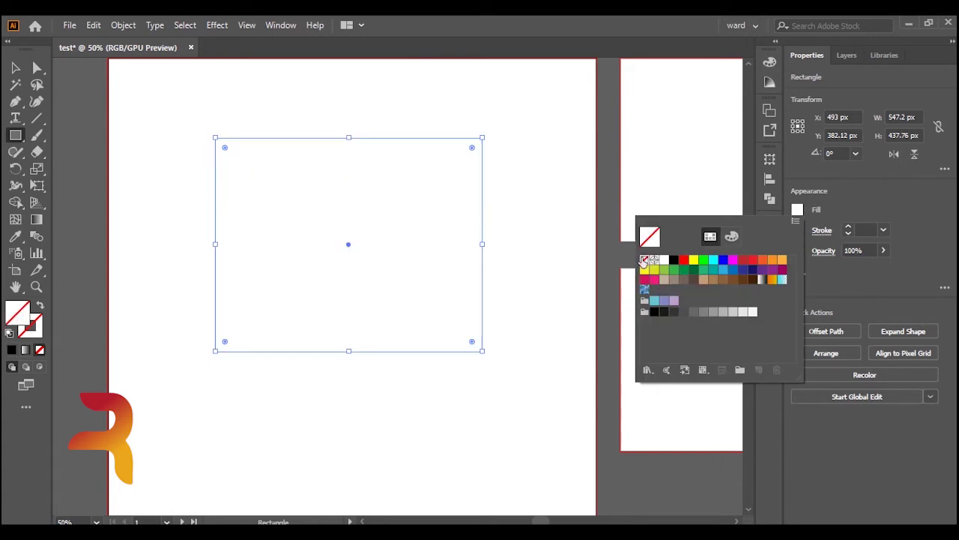
pyautogui.press('Escape')
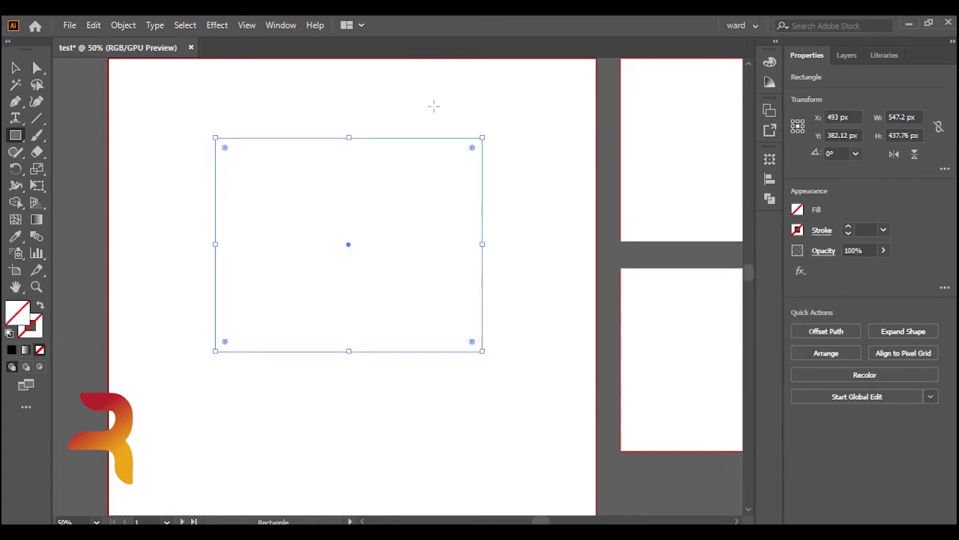
# Marquee-select the empty rectangle with the Selection tool.
pyautogui.click(15, 69)
pyautogui.click(186, 107)
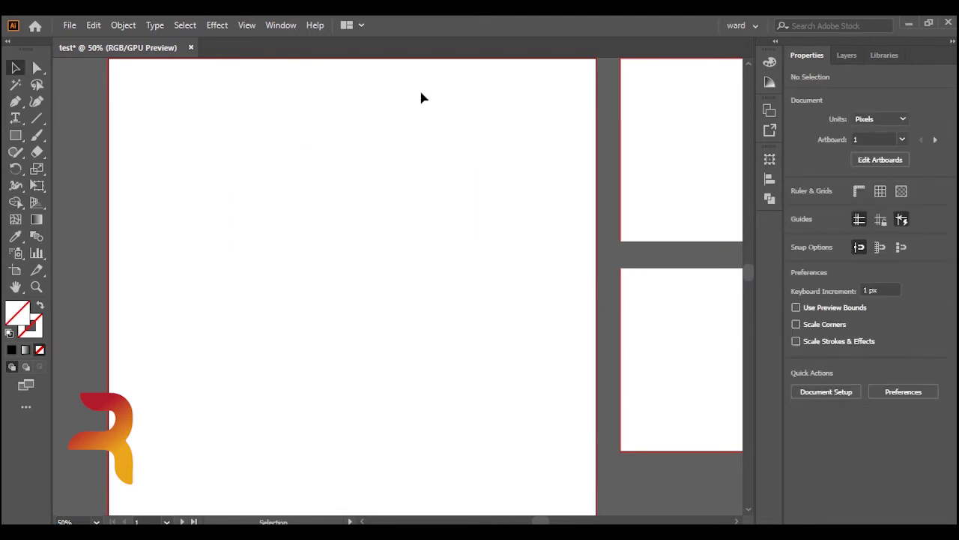
pyautogui.moveTo(514, 95); pyautogui.dragTo(160, 488)
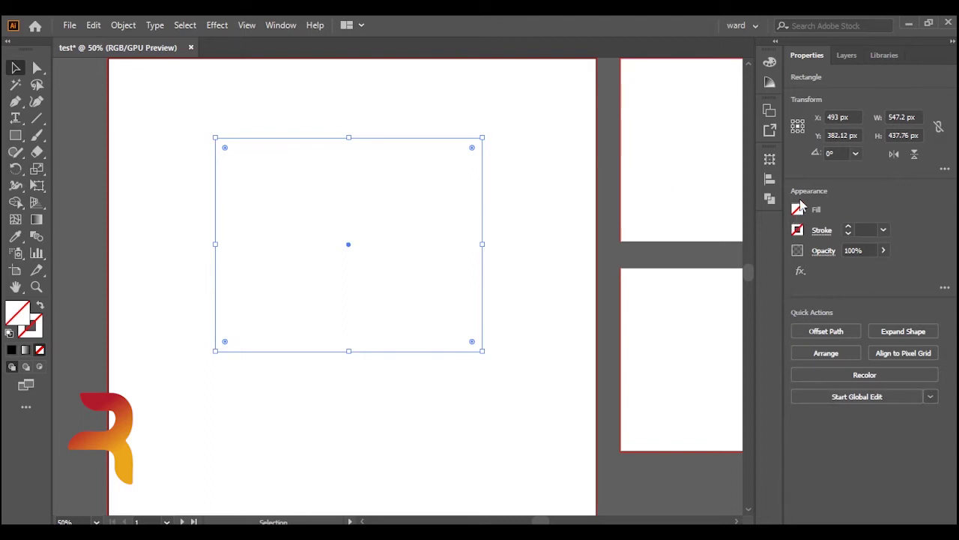
pyautogui.click(797, 210)
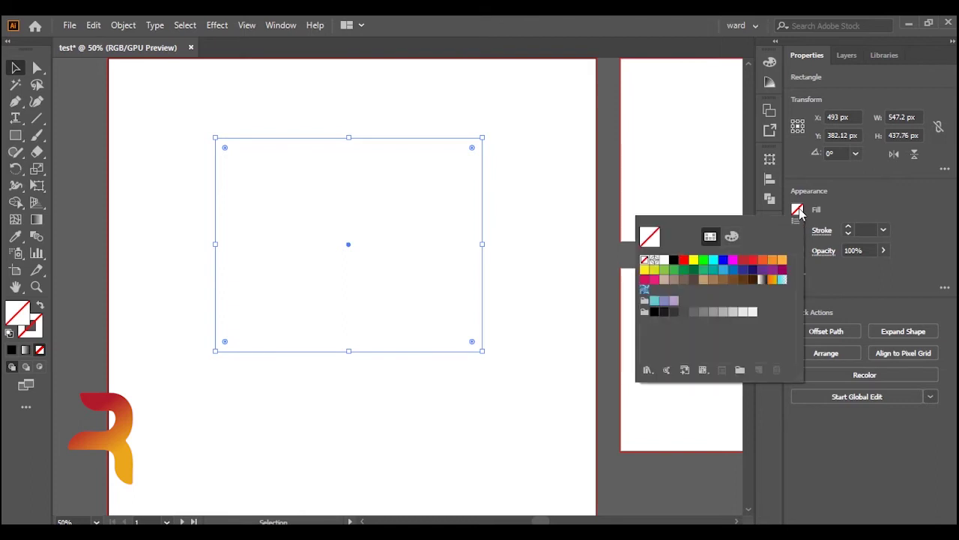
# Fill the rectangle solid red and round its corners to about 19.44 px radius.
pyautogui.click(742, 260)
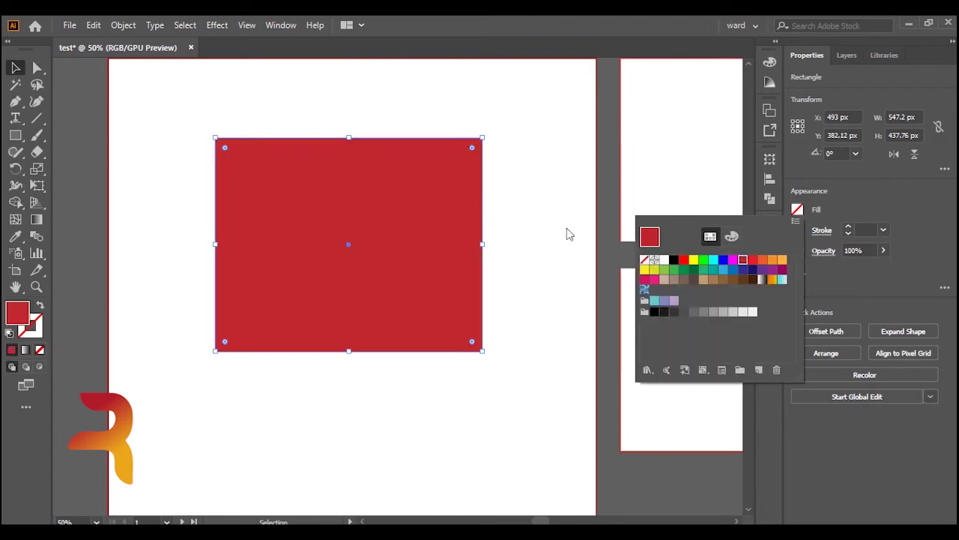
pyautogui.press('Escape')
pyautogui.moveTo(327, 271); pyautogui.dragTo(355, 261)
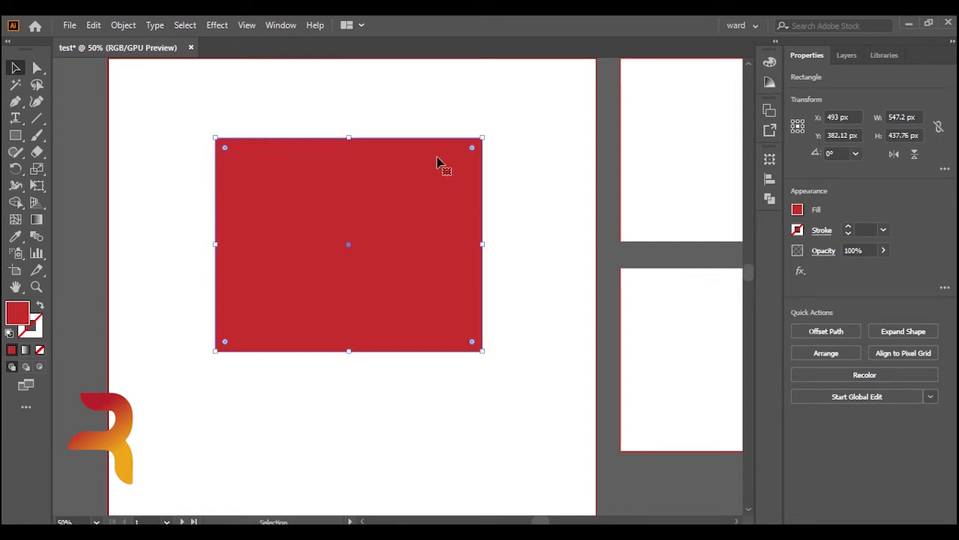
pyautogui.moveTo(473, 149)
pyautogui.mouseDown()
pyautogui.moveTo(461, 138)
pyautogui.moveTo(427, 221)
pyautogui.moveTo(482, 167)
pyautogui.moveTo(476, 188)
pyautogui.moveTo(484, 168)
pyautogui.mouseUp()
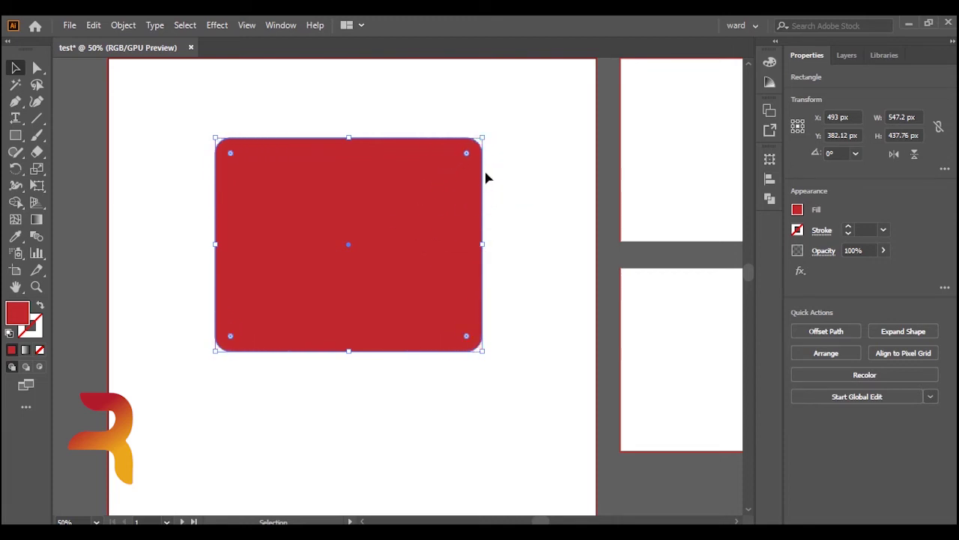
pyautogui.click(39, 72)
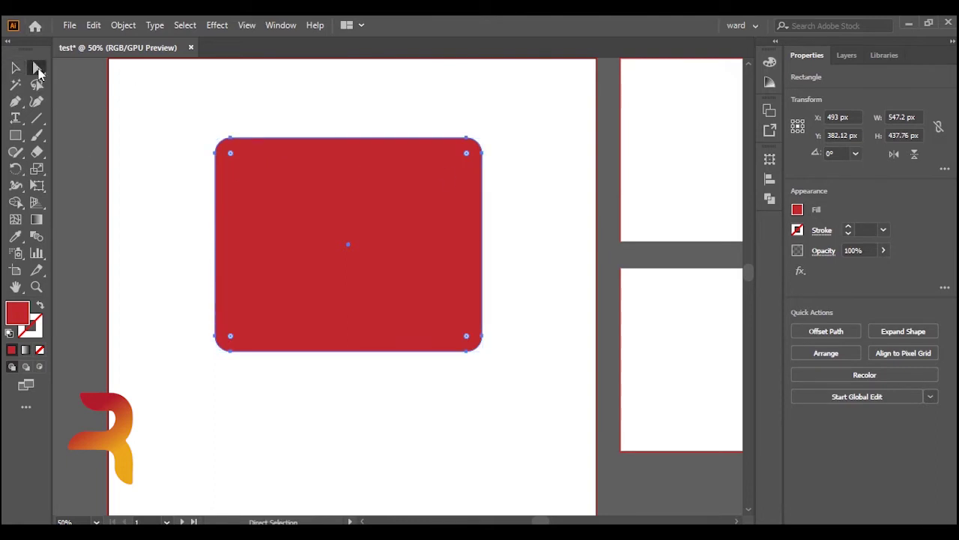
# Move the red shape and drag its top-left anchor up and to the right.
pyautogui.moveTo(39, 72); pyautogui.dragTo(64, 69)
pyautogui.click(231, 139)
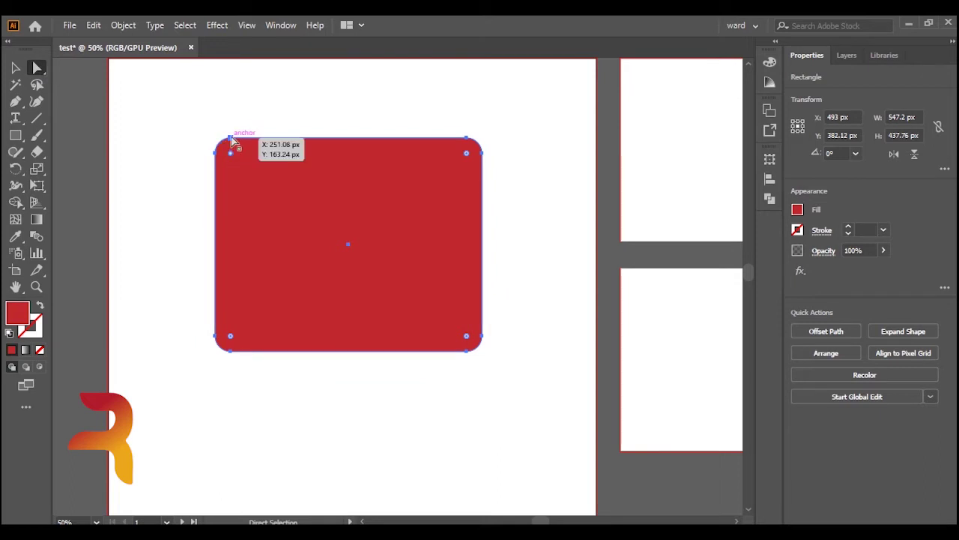
pyautogui.moveTo(233, 141); pyautogui.dragTo(244, 100)
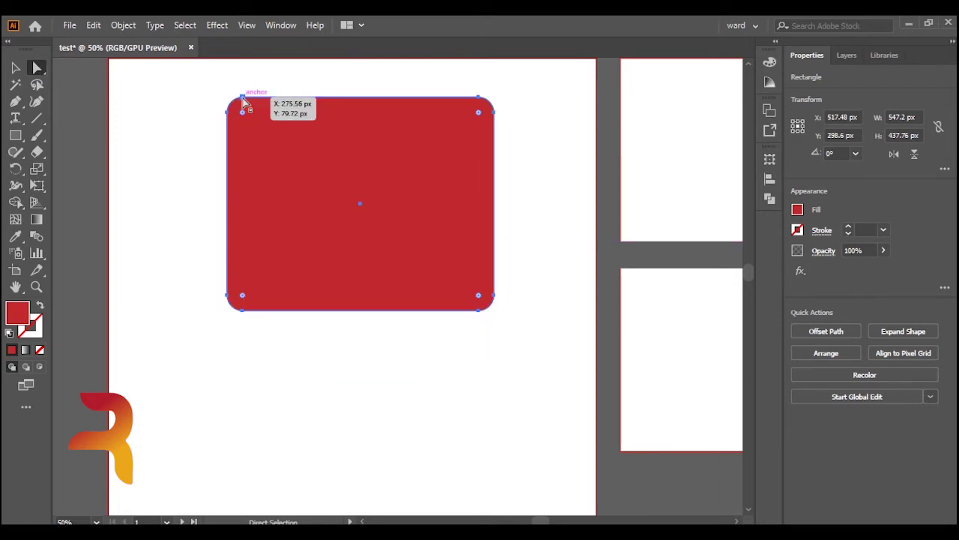
pyautogui.moveTo(243, 101)
pyautogui.mouseDown()
pyautogui.moveTo(254, 77)
pyautogui.moveTo(188, 84)
pyautogui.mouseUp()
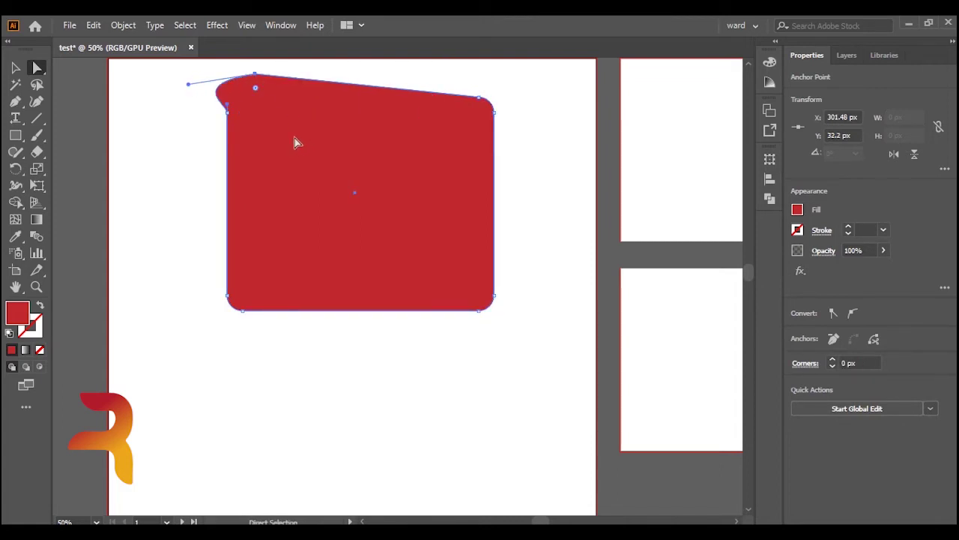
pyautogui.click(14, 69)
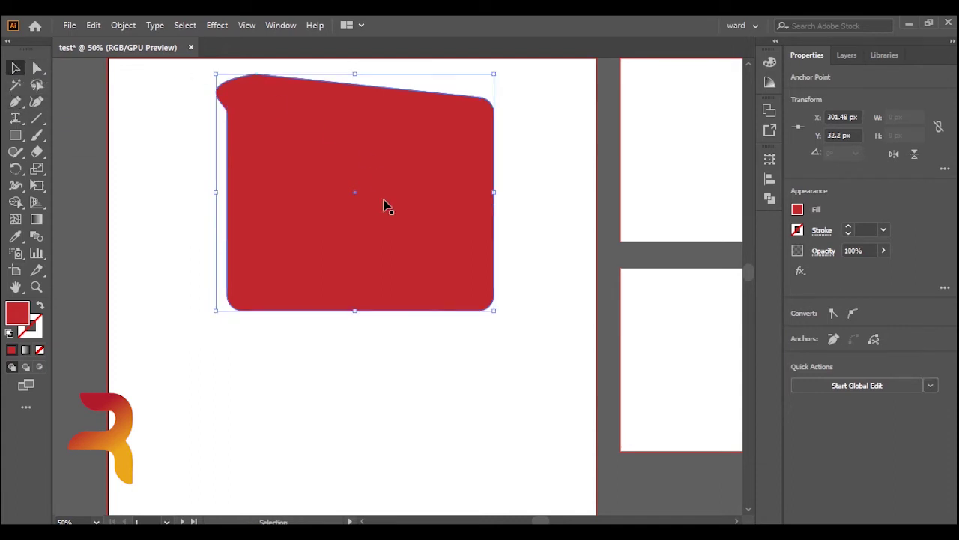
pyautogui.moveTo(381, 210)
pyautogui.mouseDown()
pyautogui.moveTo(233, 215)
pyautogui.moveTo(410, 270)
pyautogui.mouseUp()
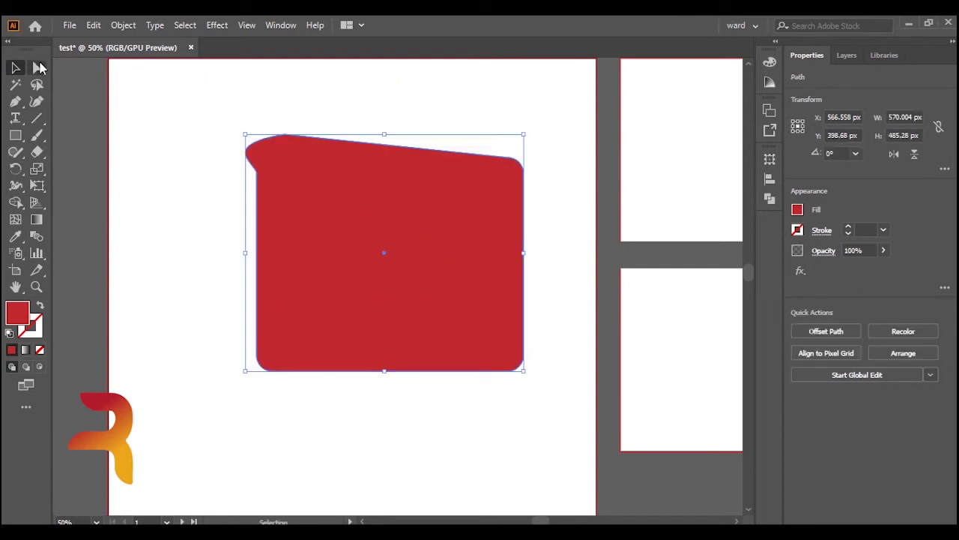
# Pull the left anchor down and outward and the bottom-left anchor inward.
pyautogui.moveTo(37, 68); pyautogui.dragTo(75, 69)
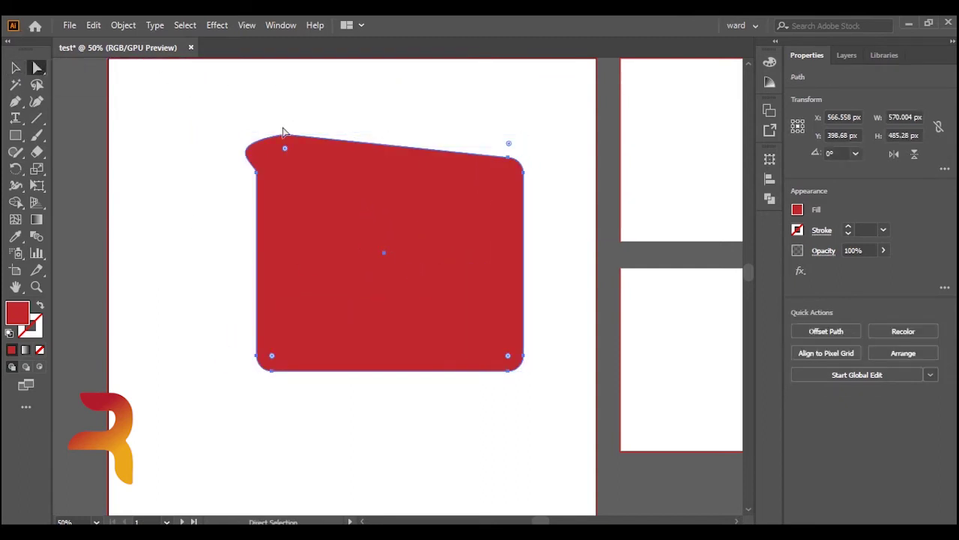
pyautogui.click(257, 174)
pyautogui.moveTo(257, 174); pyautogui.dragTo(208, 239)
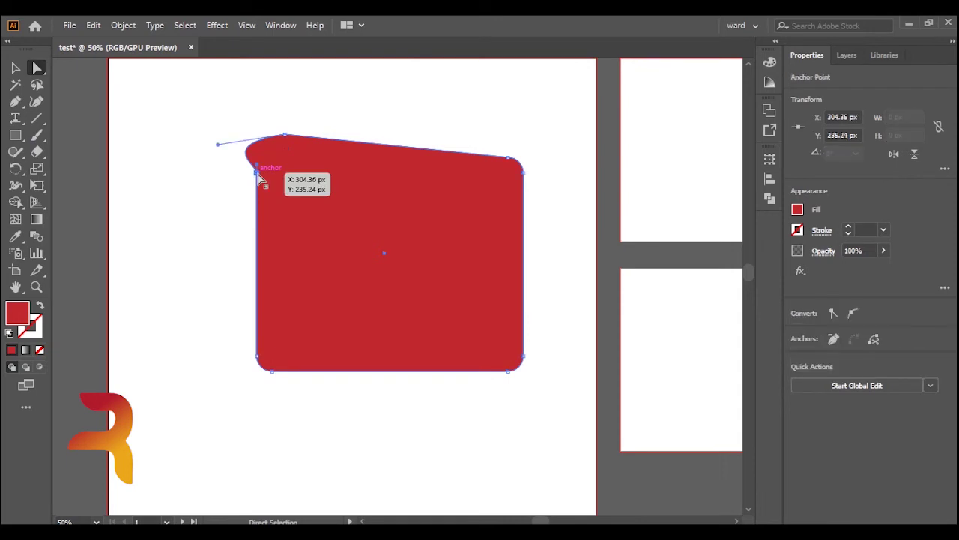
pyautogui.click(257, 357)
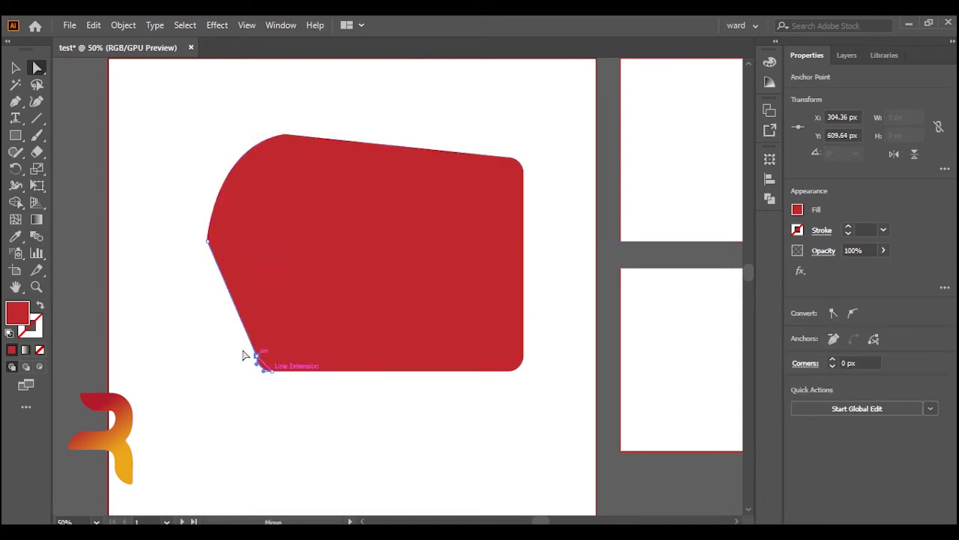
pyautogui.moveTo(257, 358); pyautogui.dragTo(220, 345)
# Drag the bottom anchor down and left, then round the bottom-left corner.
pyautogui.click(15, 68)
pyautogui.click(38, 68)
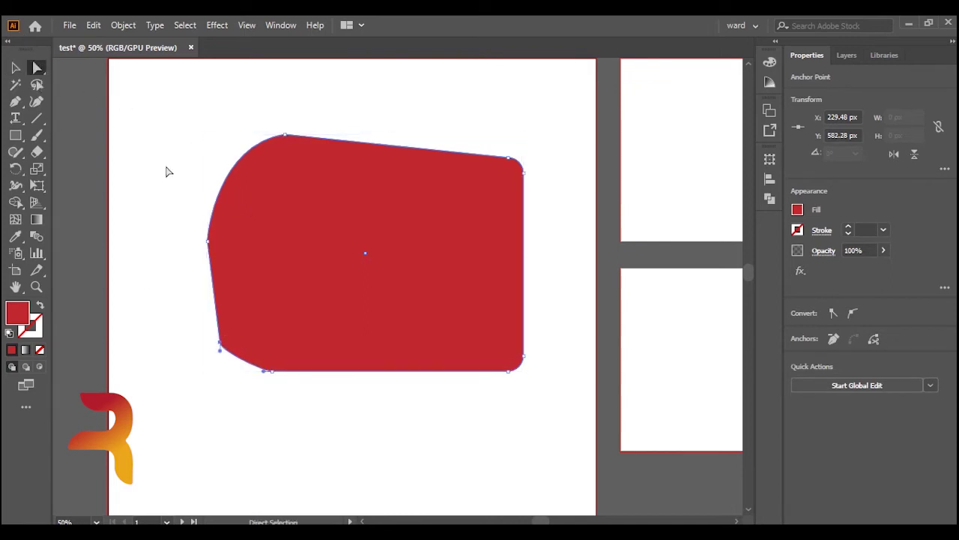
pyautogui.click(210, 240)
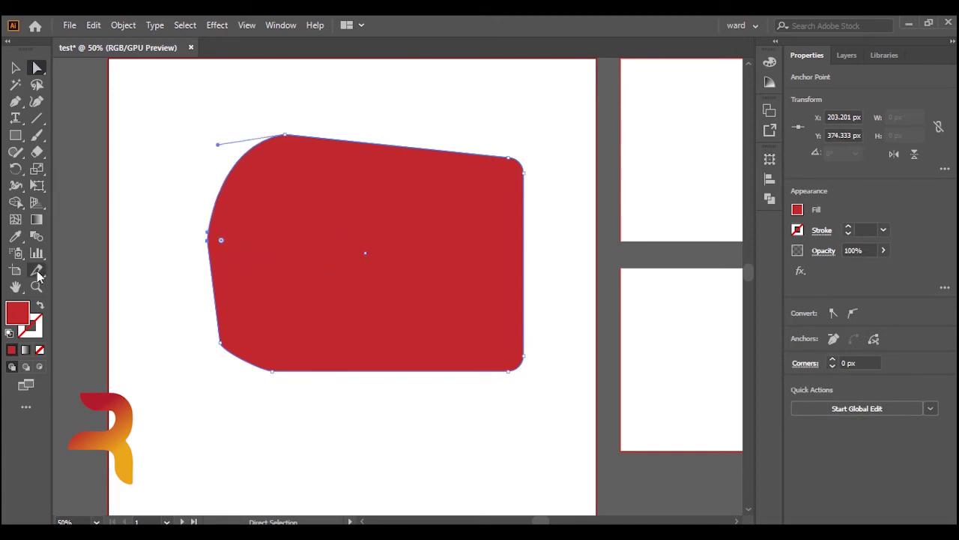
pyautogui.click(221, 350)
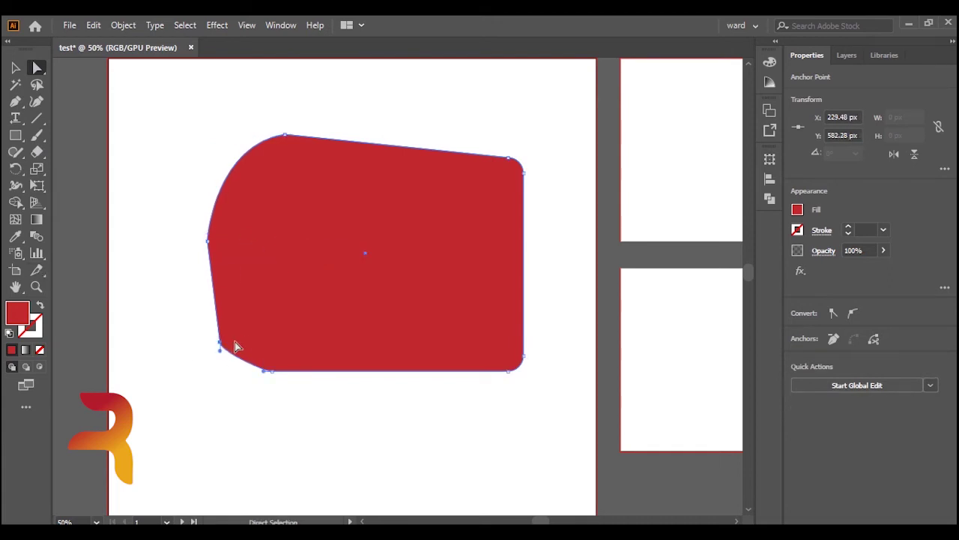
pyautogui.click(272, 371)
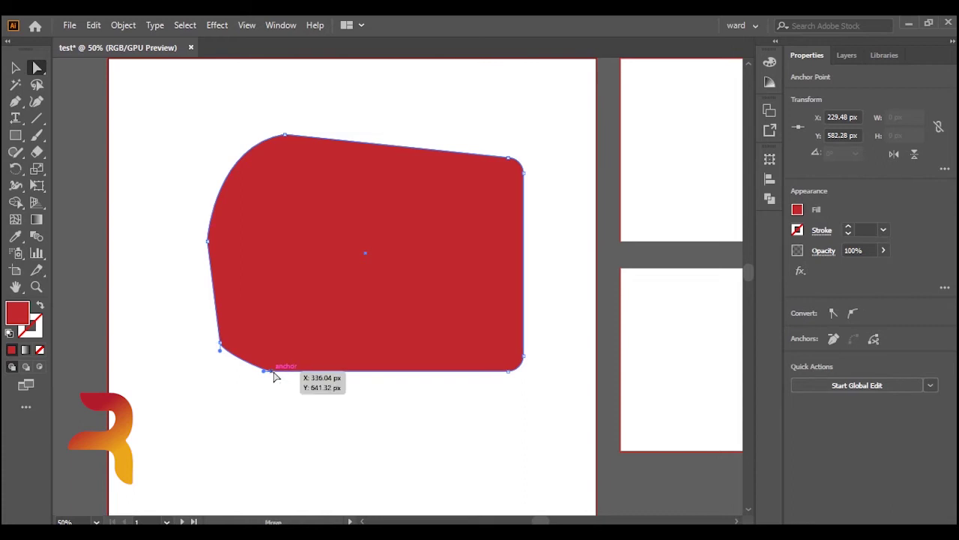
pyautogui.moveTo(274, 375); pyautogui.dragTo(262, 421)
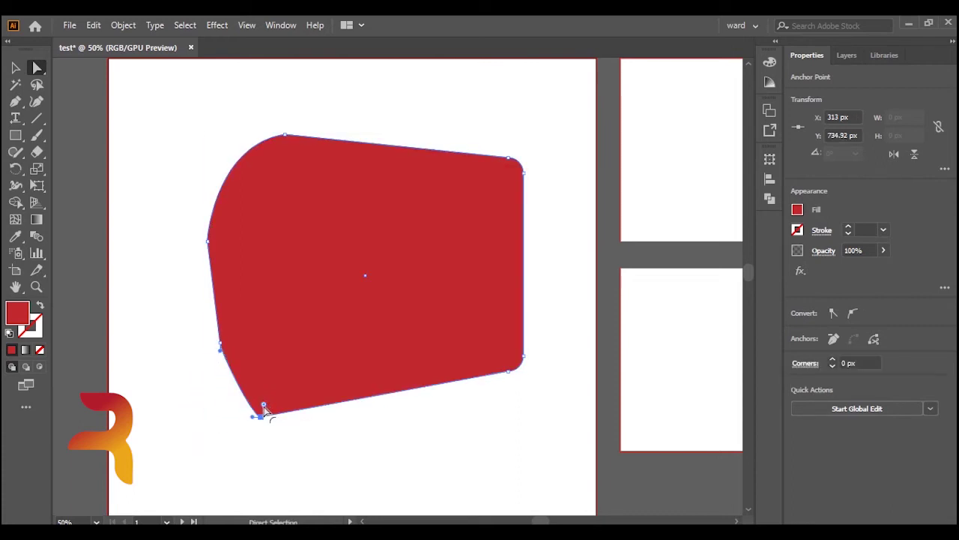
pyautogui.moveTo(265, 407); pyautogui.dragTo(340, 213)
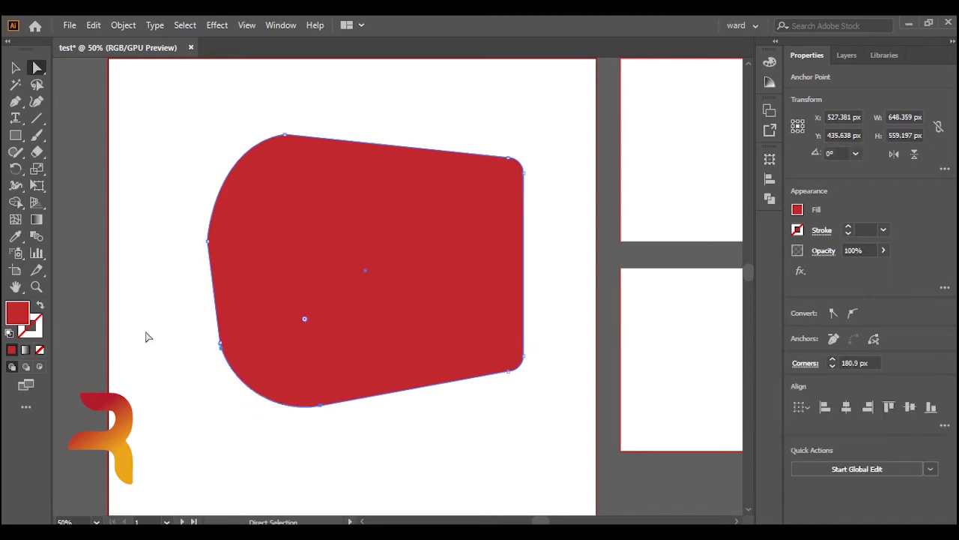
# Select the whole red shape and bring up the Move dialog.
pyautogui.click(16, 68)
pyautogui.moveTo(345, 167); pyautogui.dragTo(343, 168)
pyautogui.press('Return')
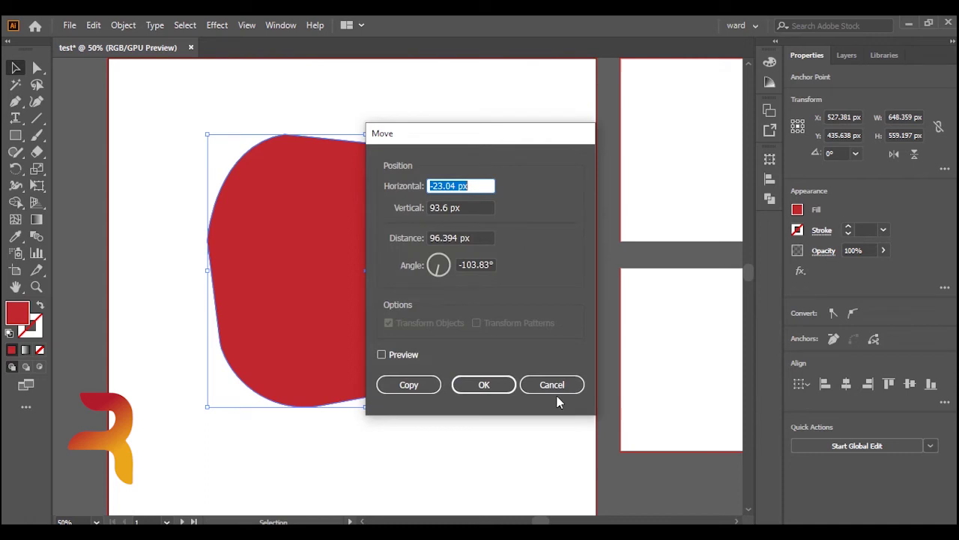
# Cancel the Move dialog and delete the red shape from the artboard.
pyautogui.click(570, 387)
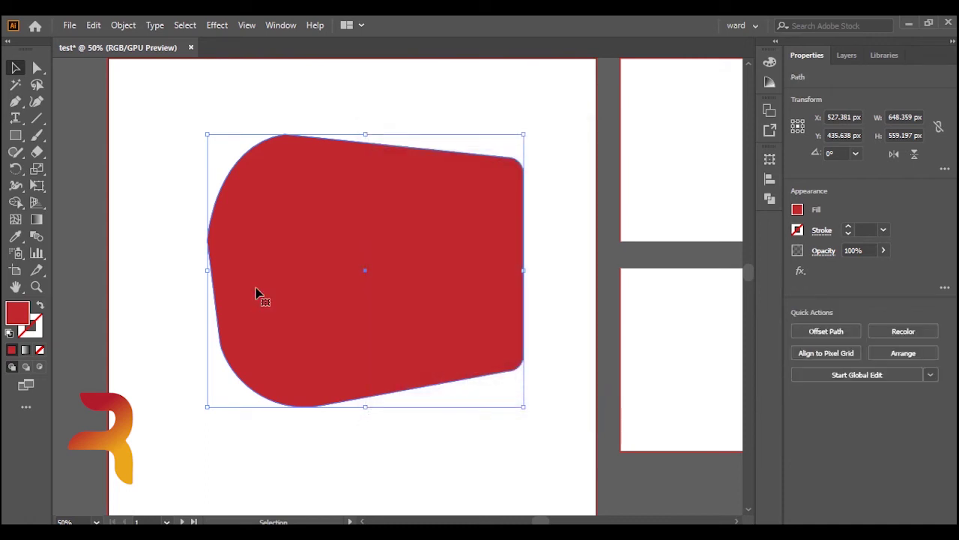
pyautogui.press('Delete')
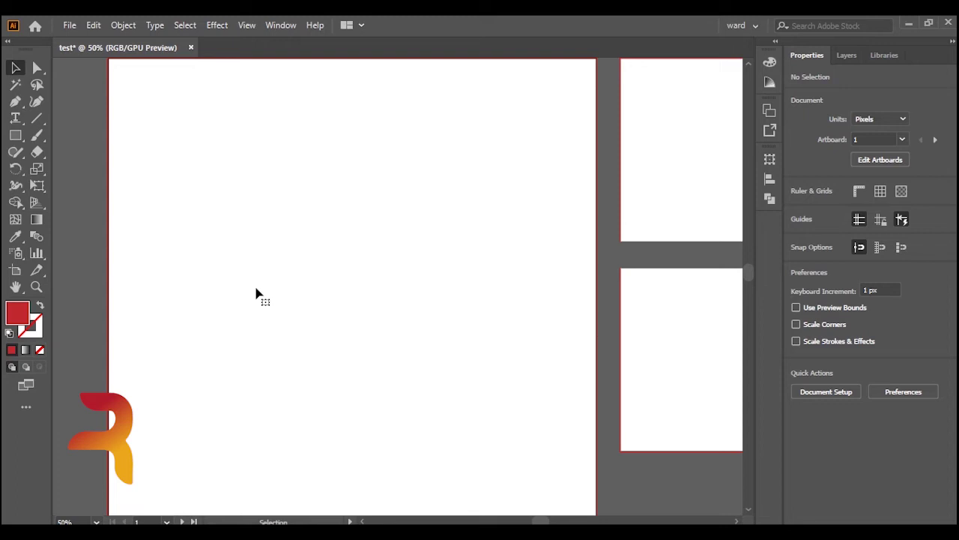
pyautogui.click(70, 25)
# Create the 1000 × 1000 px document Untitled-5 with 0 px bleed and zoom in on it.
pyautogui.click(84, 42)
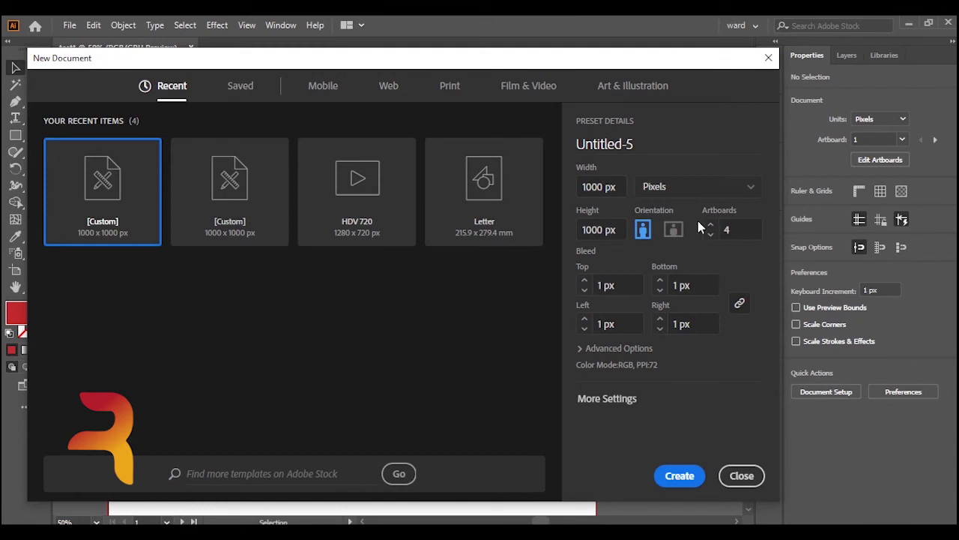
pyautogui.click(584, 291)
pyautogui.click(688, 486)
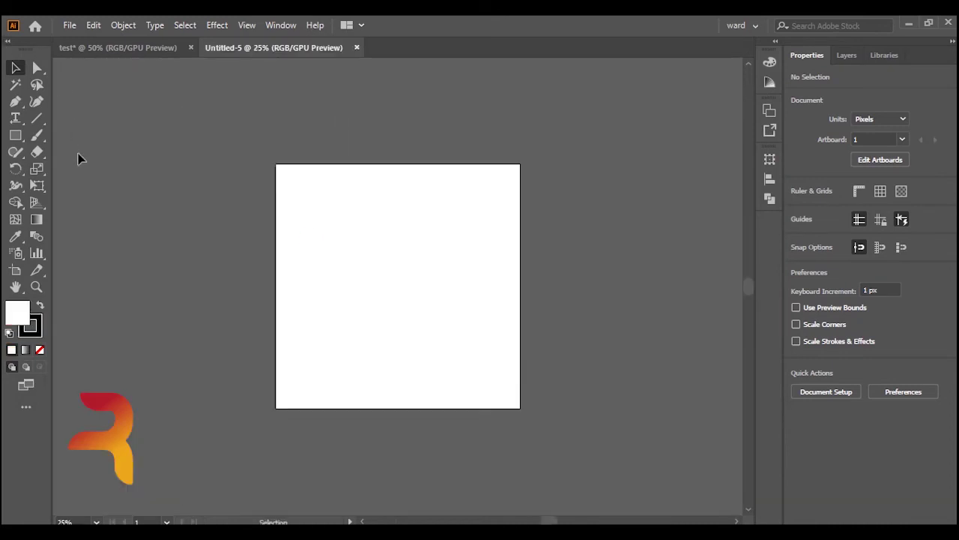
pyautogui.press('a')
pyautogui.hotkey('ctrl', '=')
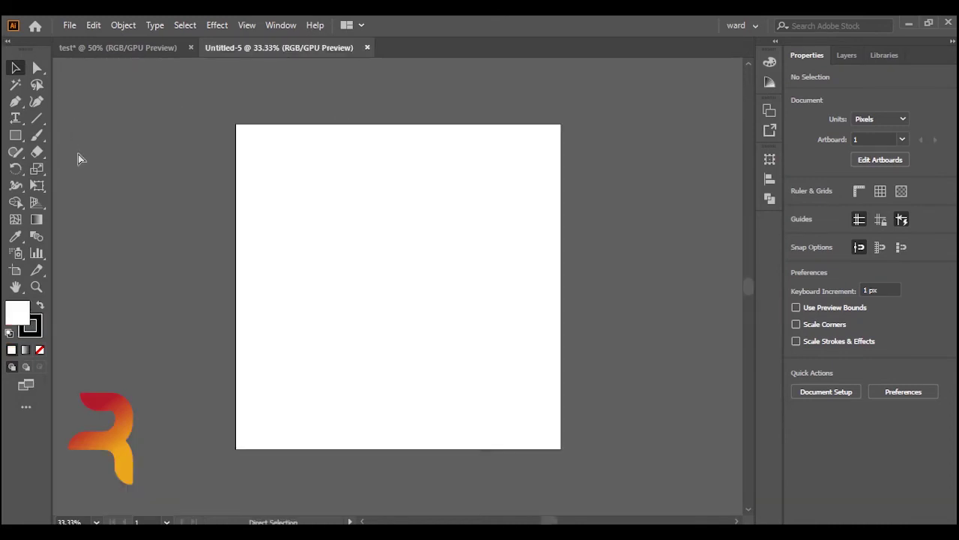
pyautogui.hotkey('ctrl', '=')
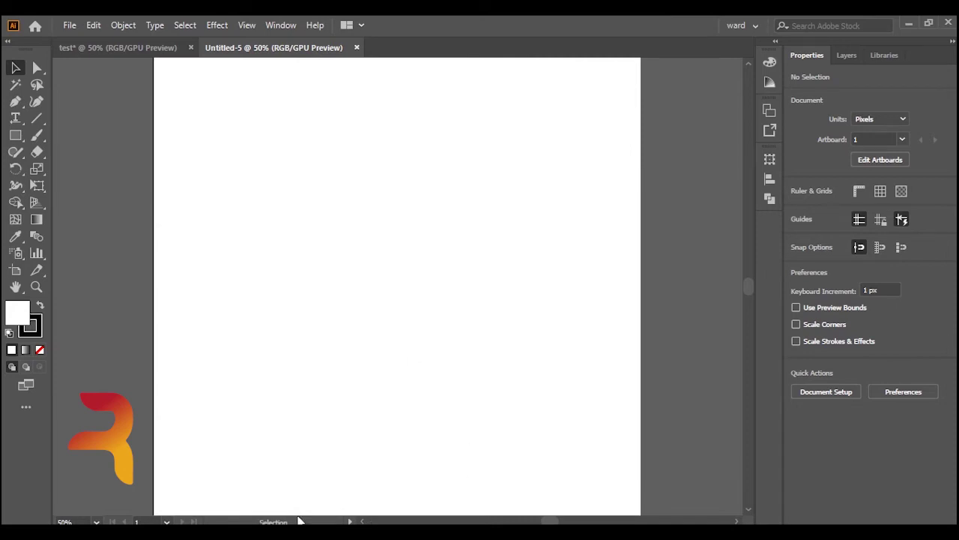
pyautogui.click(749, 67)
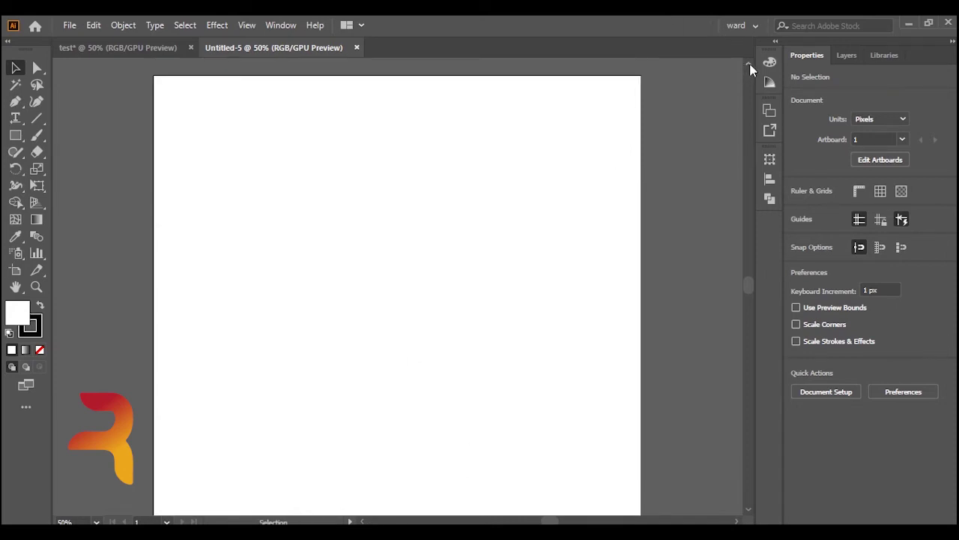
pyautogui.click(752, 507)
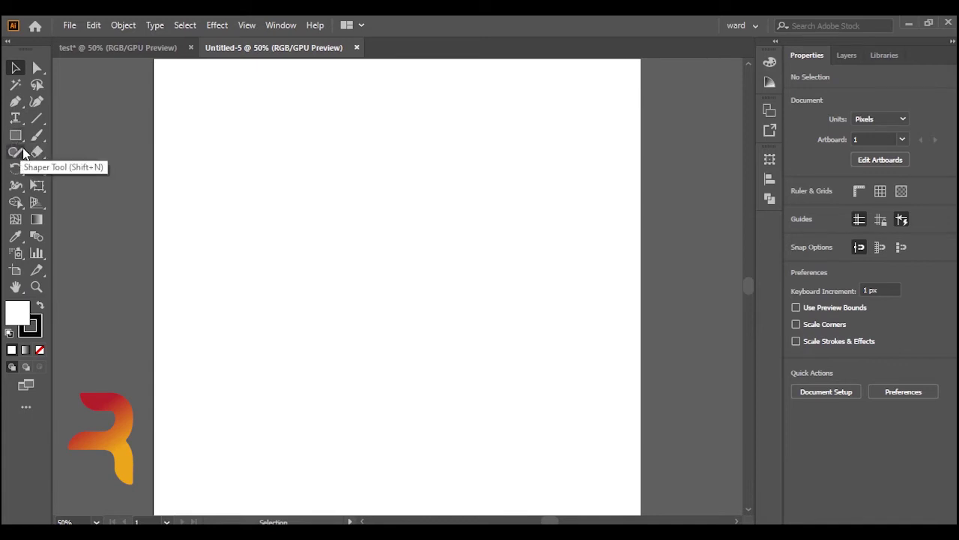
# Tear the shape tools off into a floating panel and delete the stray lens flare.
pyautogui.click(24, 138)
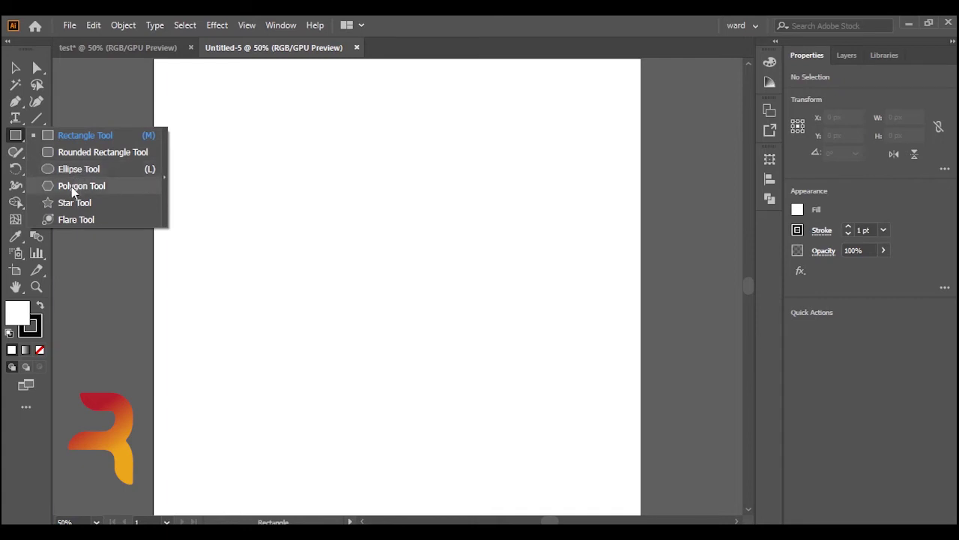
pyautogui.click(73, 219)
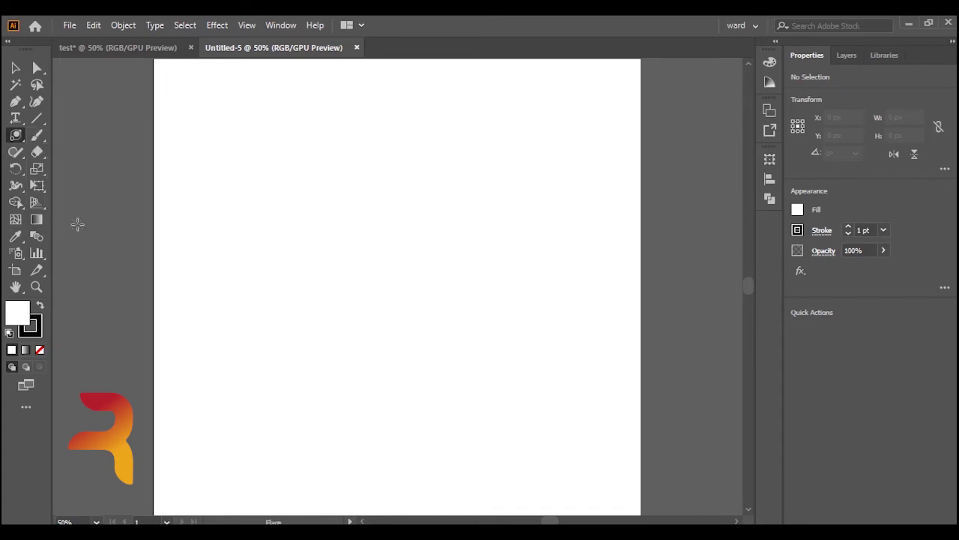
pyautogui.click(23, 142)
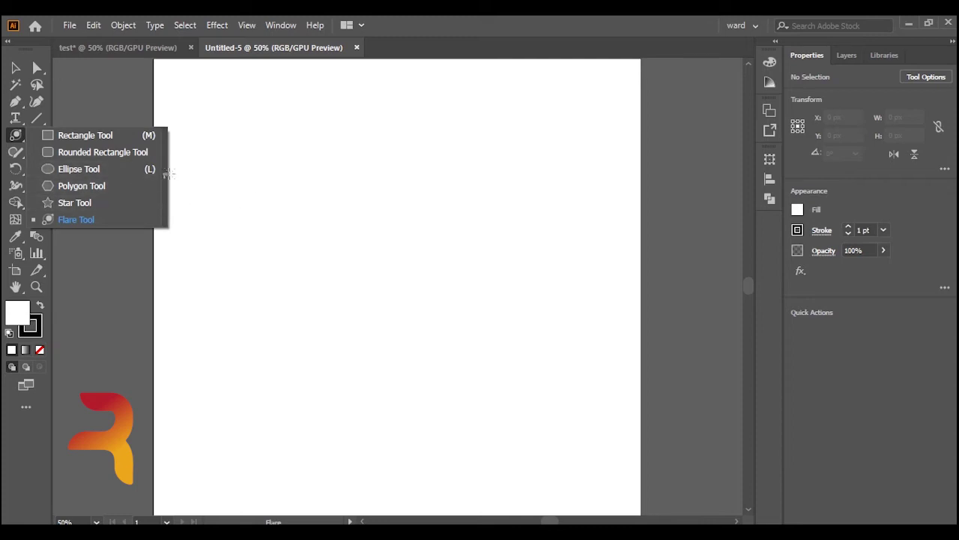
pyautogui.click(169, 177)
pyautogui.click(165, 180)
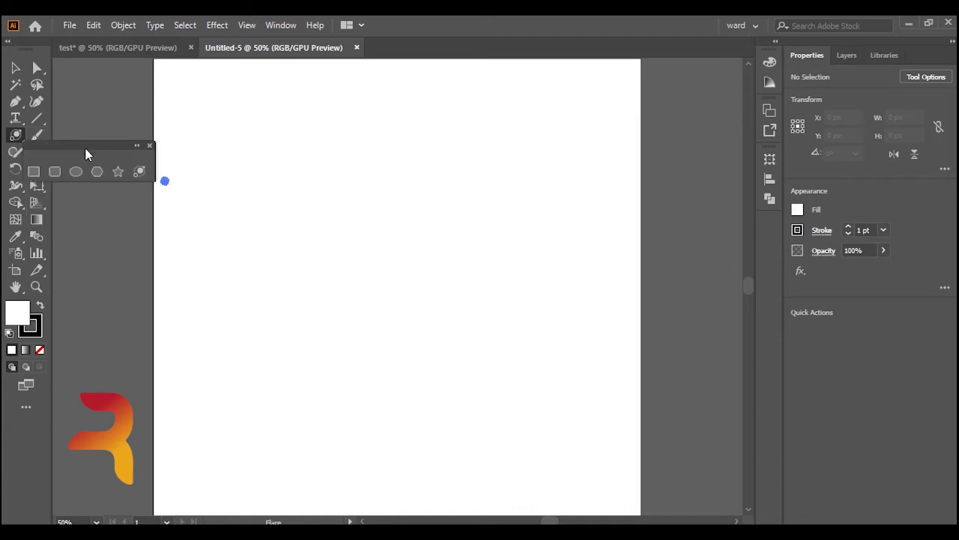
pyautogui.moveTo(109, 145); pyautogui.dragTo(188, 92)
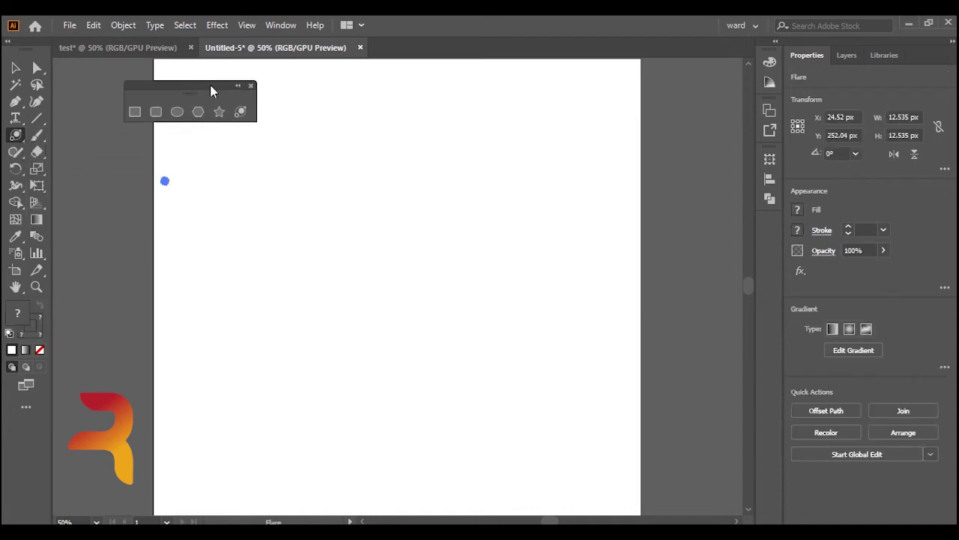
pyautogui.click(15, 68)
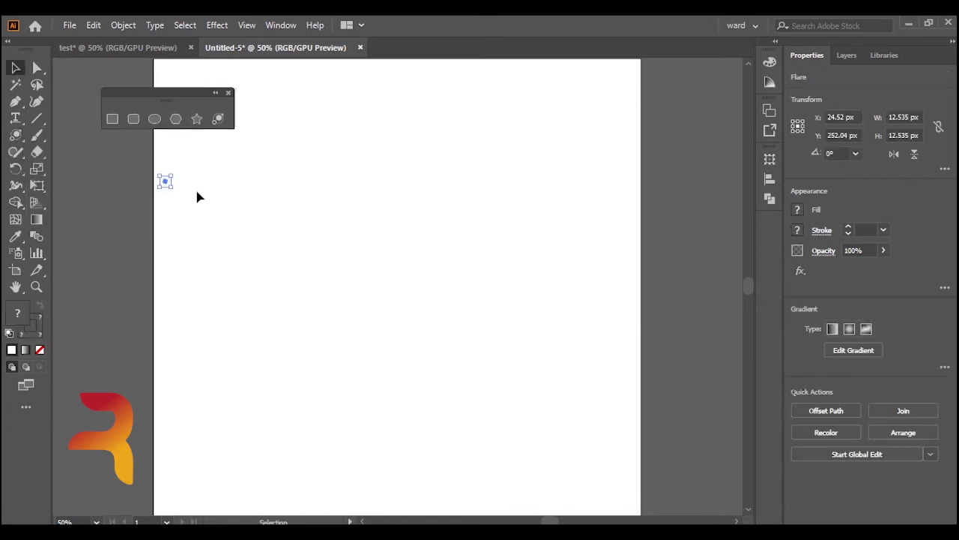
pyautogui.press('Delete')
pyautogui.click(229, 93)
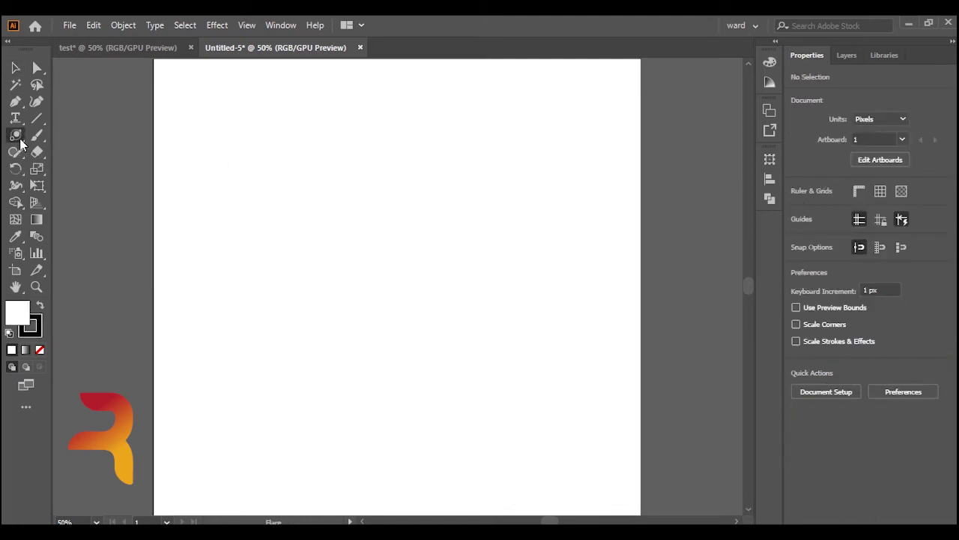
# Float the shape tools panel again near the top and choose the Rectangle Tool.
pyautogui.click(16, 137)
pyautogui.click(164, 172)
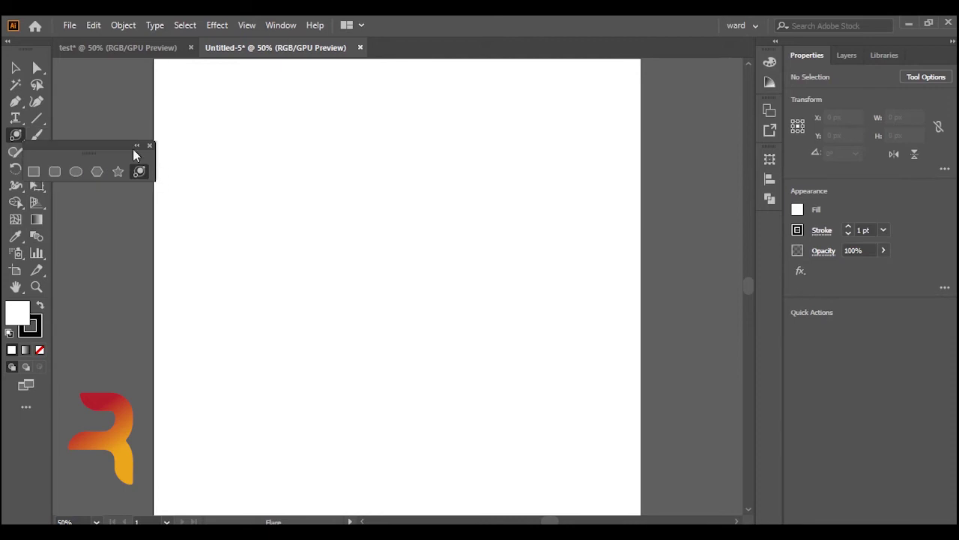
pyautogui.moveTo(111, 153)
pyautogui.mouseDown()
pyautogui.moveTo(204, 96)
pyautogui.moveTo(196, 22)
pyautogui.moveTo(178, 120)
pyautogui.moveTo(148, 94)
pyautogui.mouseUp()
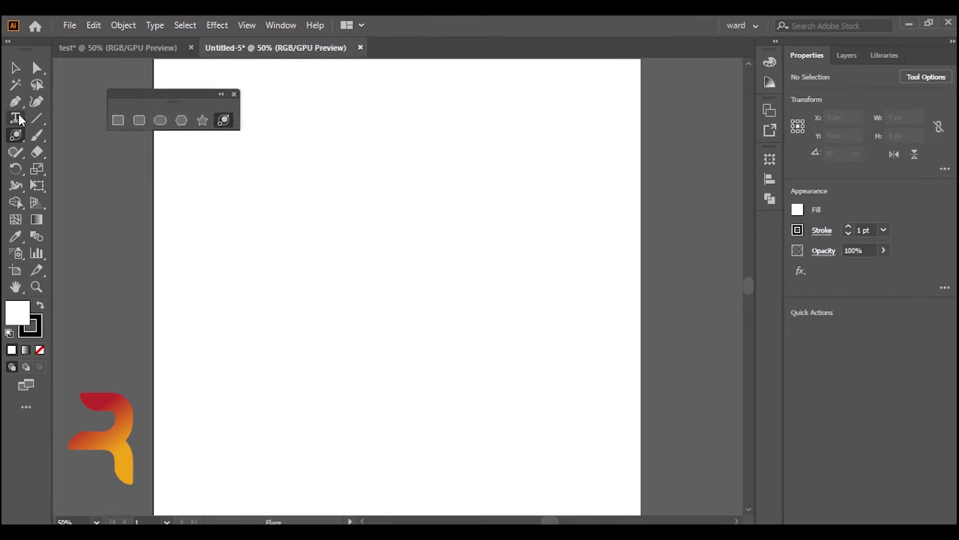
pyautogui.click(116, 121)
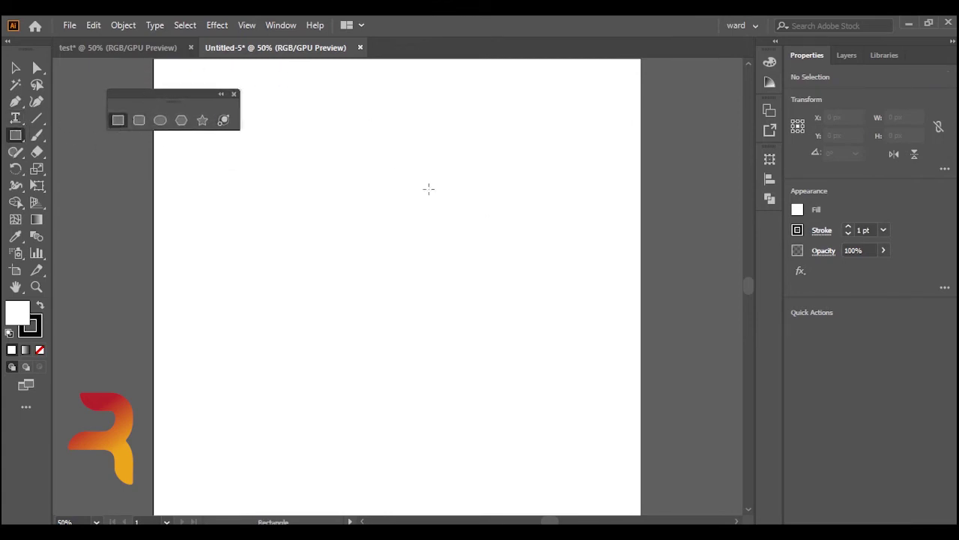
# Draw a large rectangle with a black fill and a 5 pt red stroke.
pyautogui.moveTo(514, 173); pyautogui.dragTo(239, 349)
pyautogui.click(16, 69)
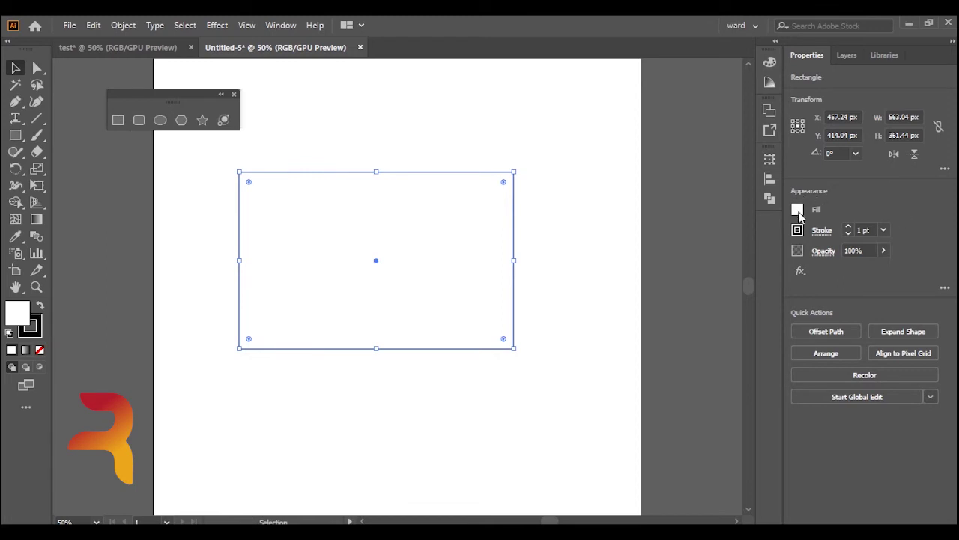
pyautogui.click(798, 210)
pyautogui.click(674, 259)
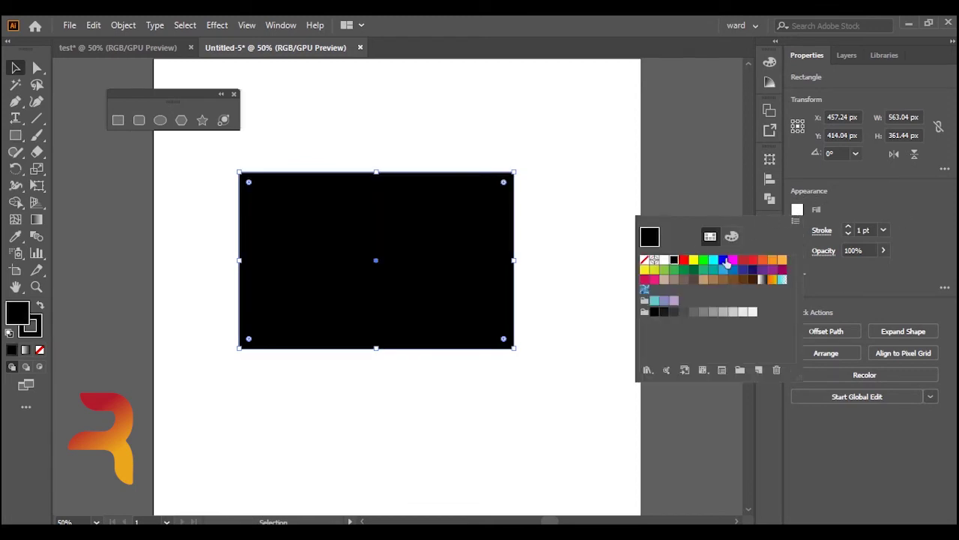
pyautogui.click(798, 212)
pyautogui.click(798, 230)
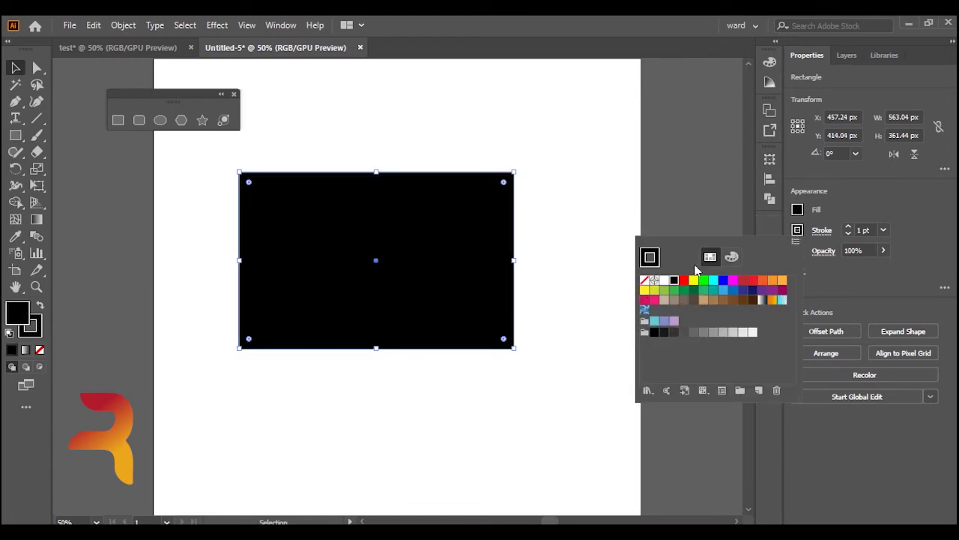
pyautogui.click(688, 285)
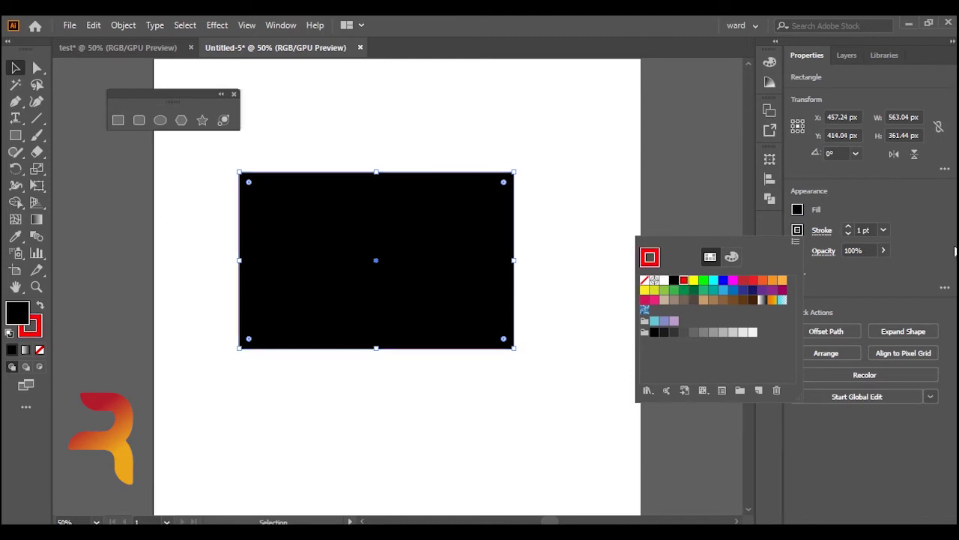
pyautogui.click(883, 230)
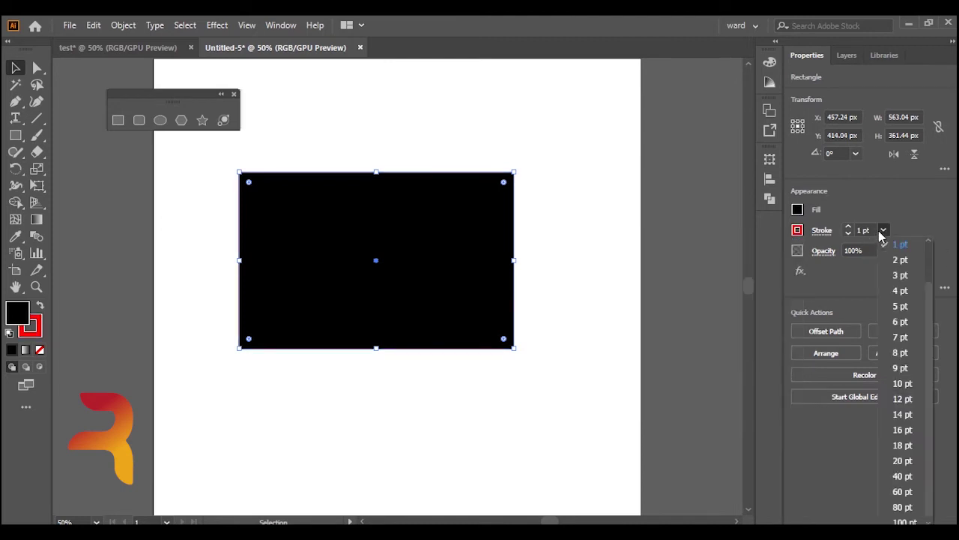
pyautogui.click(899, 307)
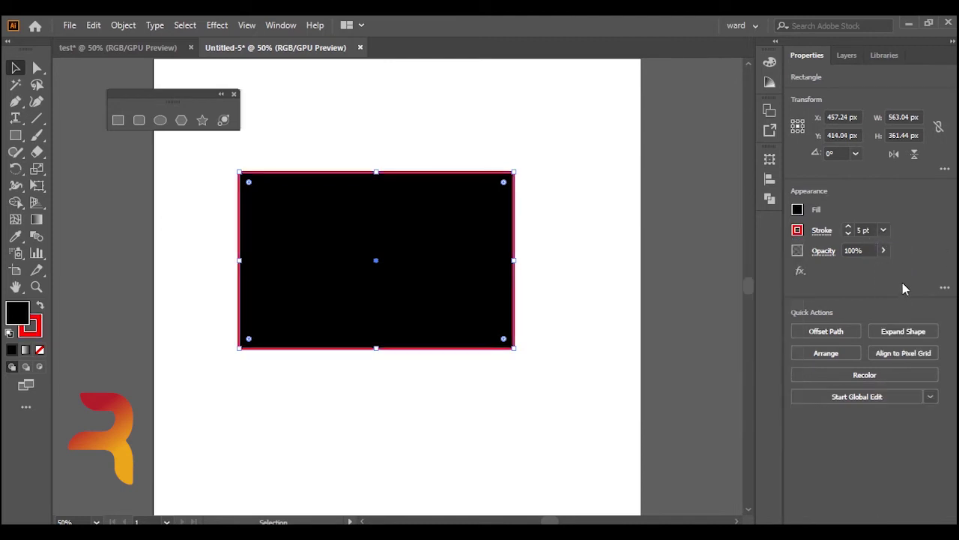
pyautogui.click(818, 233)
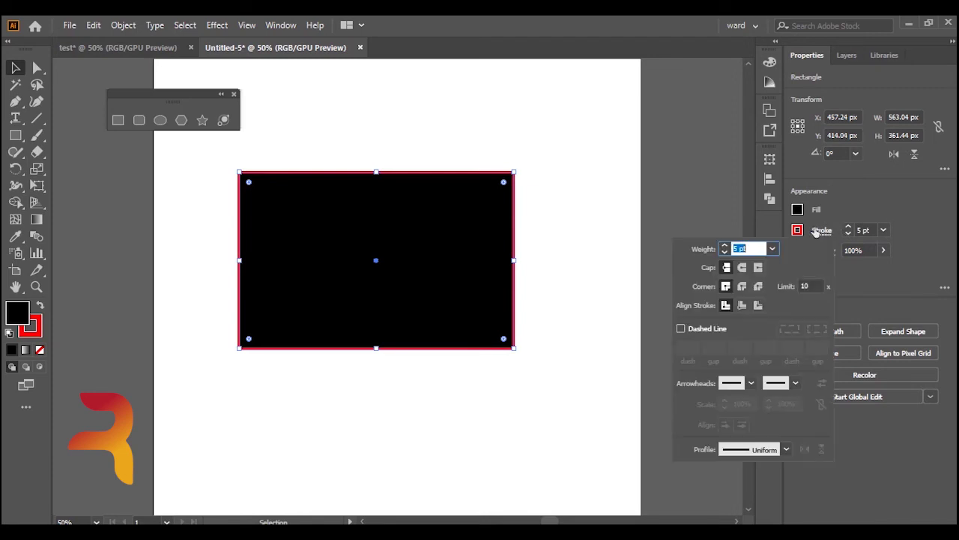
# Add start and end arrowheads and Width Profile 6 to the stroke, then move the rectangle.
pyautogui.click(751, 383)
pyautogui.click(698, 249)
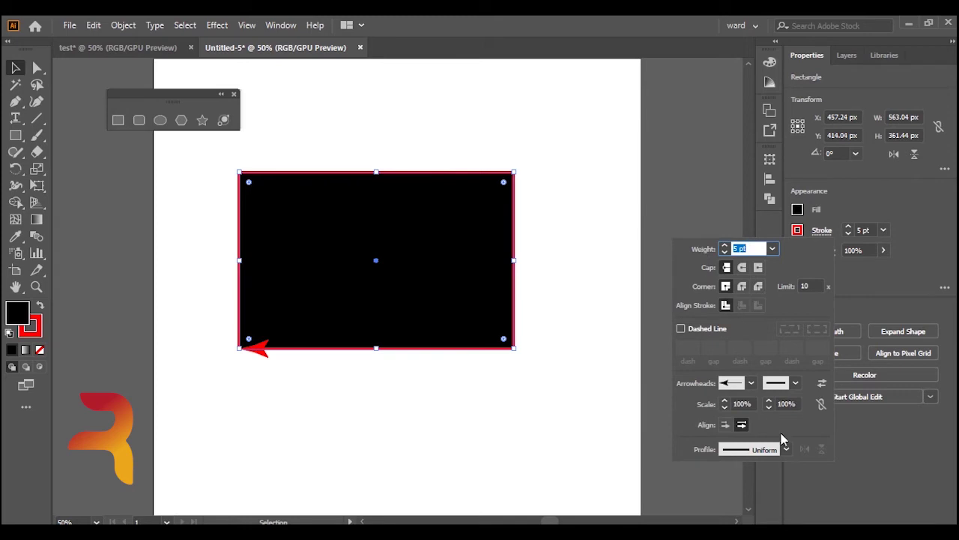
pyautogui.click(795, 386)
pyautogui.click(779, 339)
pyautogui.click(748, 452)
pyautogui.click(753, 411)
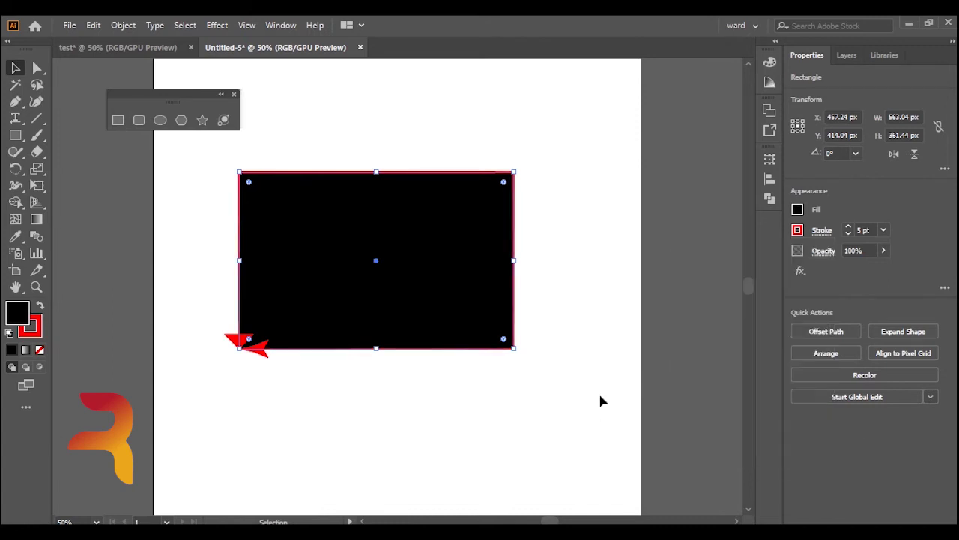
pyautogui.moveTo(387, 292); pyautogui.dragTo(446, 278)
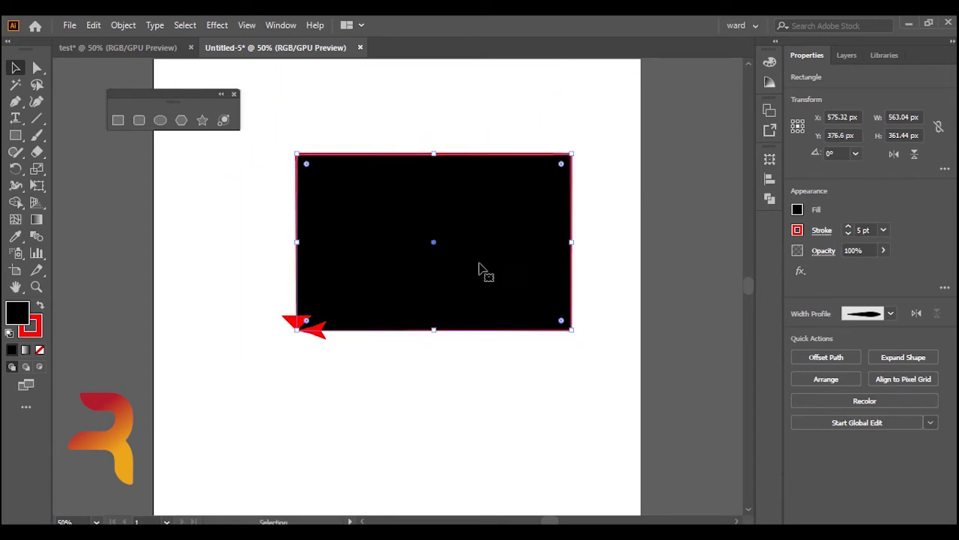
# Dismiss the effects list, then select and delete the black rectangle.
pyautogui.click(800, 271)
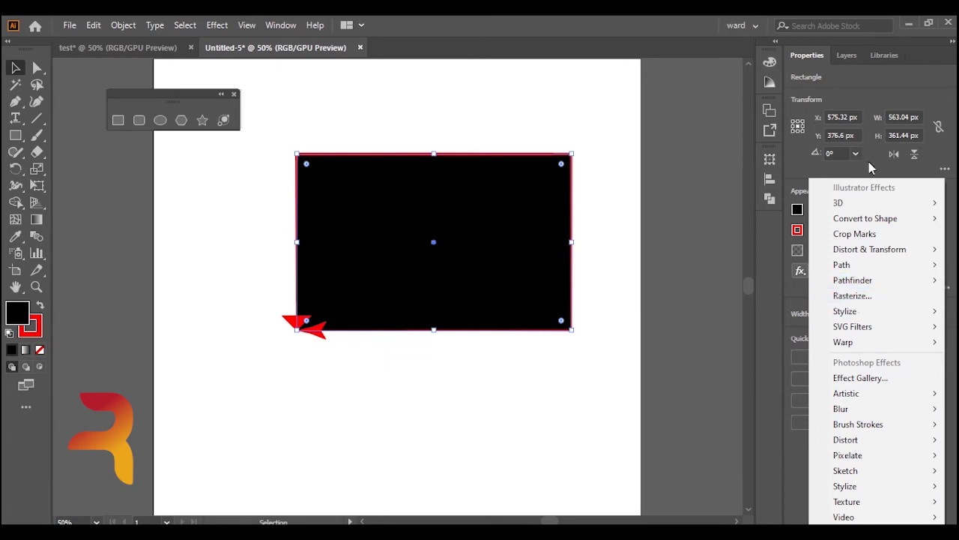
pyautogui.click(742, 362)
pyautogui.click(617, 319)
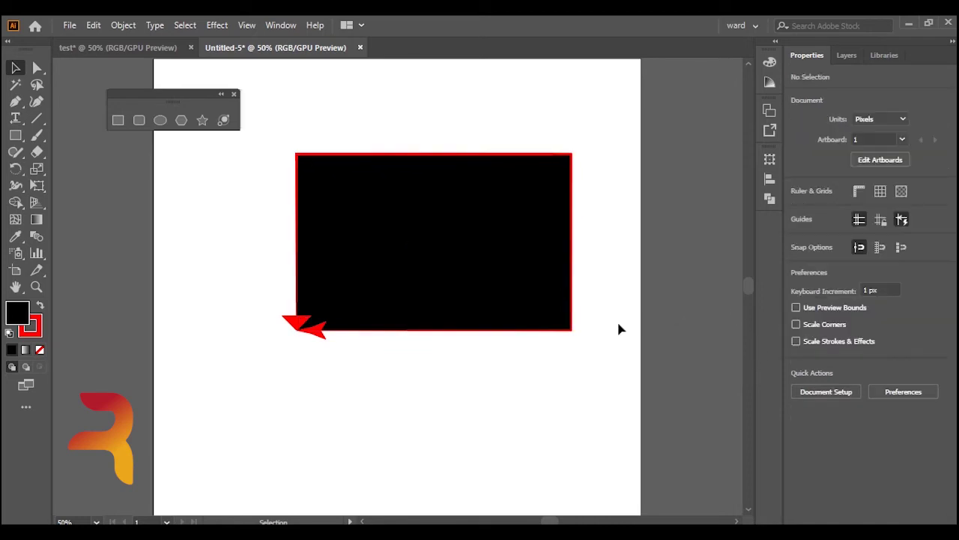
pyautogui.click(510, 231)
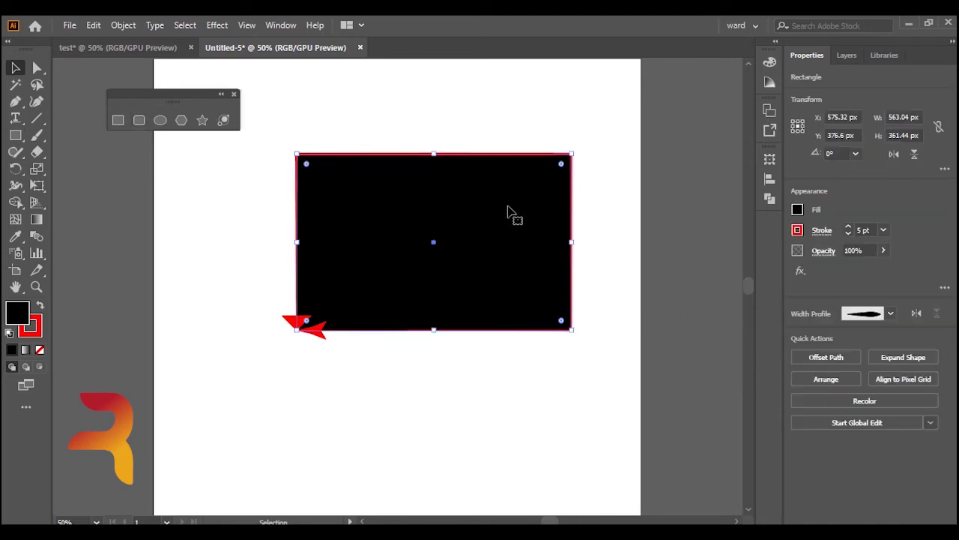
pyautogui.press('Delete')
pyautogui.click(139, 120)
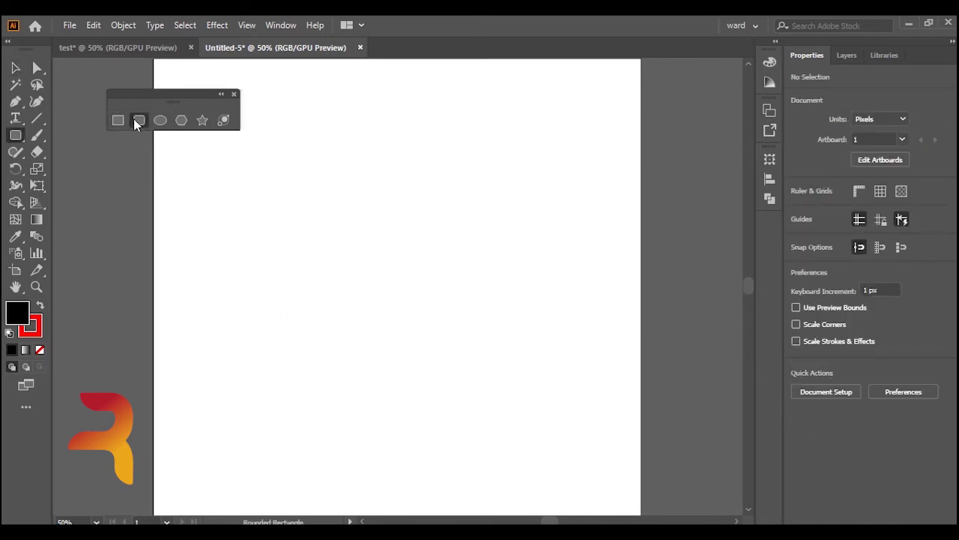
pyautogui.moveTo(537, 188); pyautogui.dragTo(304, 338)
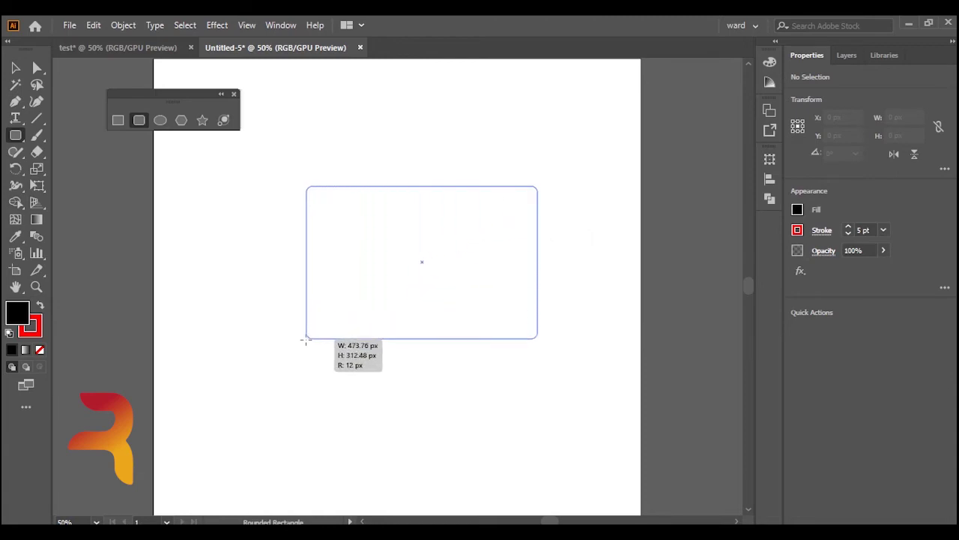
pyautogui.click(15, 68)
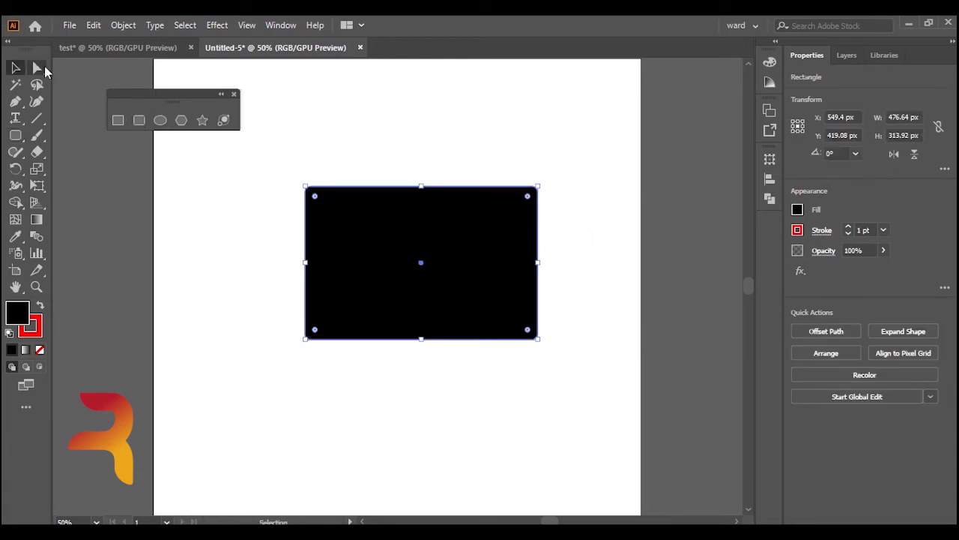
pyautogui.moveTo(316, 199); pyautogui.dragTo(313, 211)
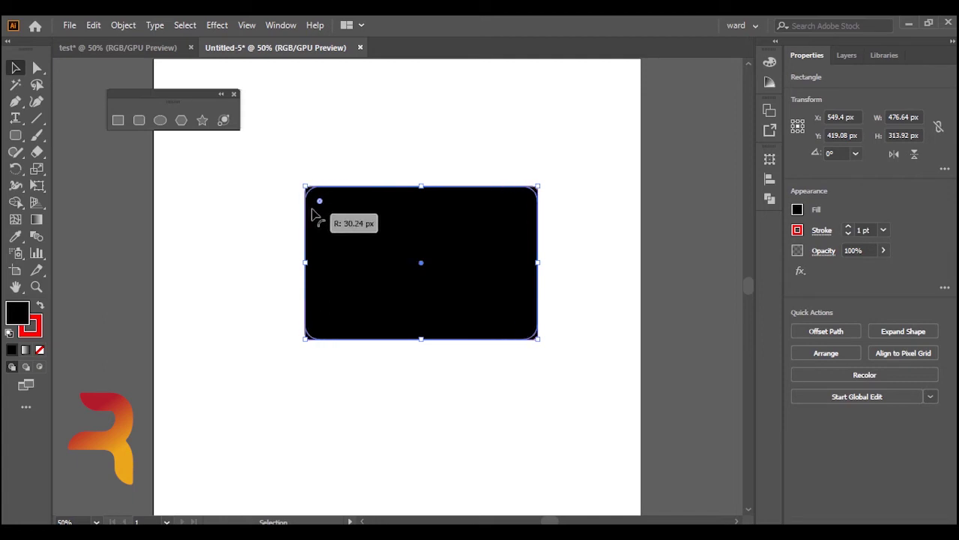
pyautogui.moveTo(312, 212)
pyautogui.mouseDown()
pyautogui.moveTo(338, 223)
pyautogui.moveTo(324, 203)
pyautogui.mouseUp()
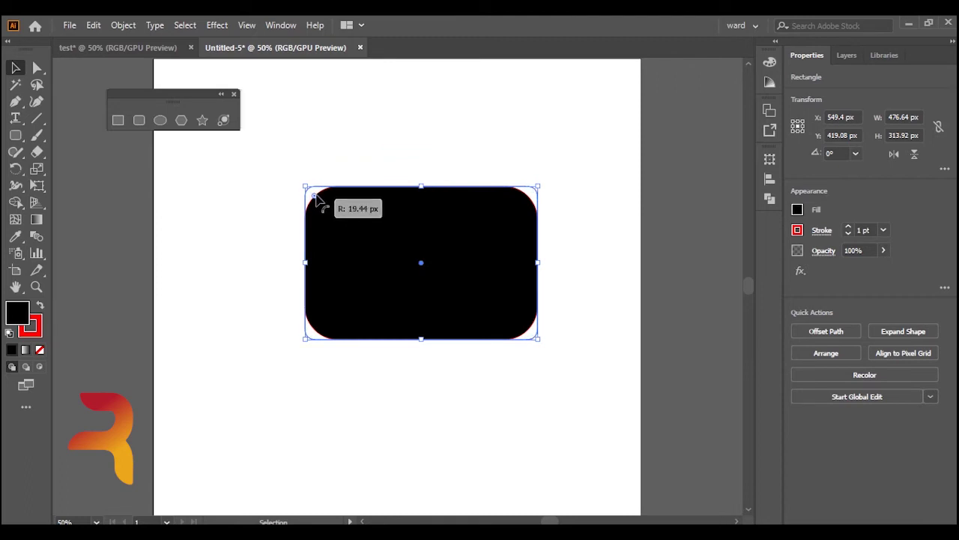
pyautogui.moveTo(470, 248); pyautogui.dragTo(509, 149)
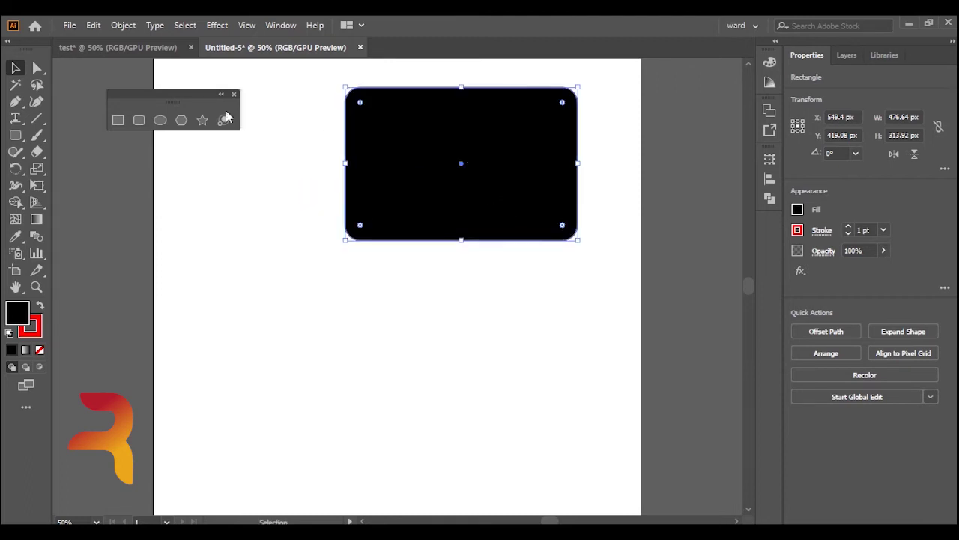
pyautogui.click(119, 119)
pyautogui.moveTo(510, 302); pyautogui.dragTo(289, 453)
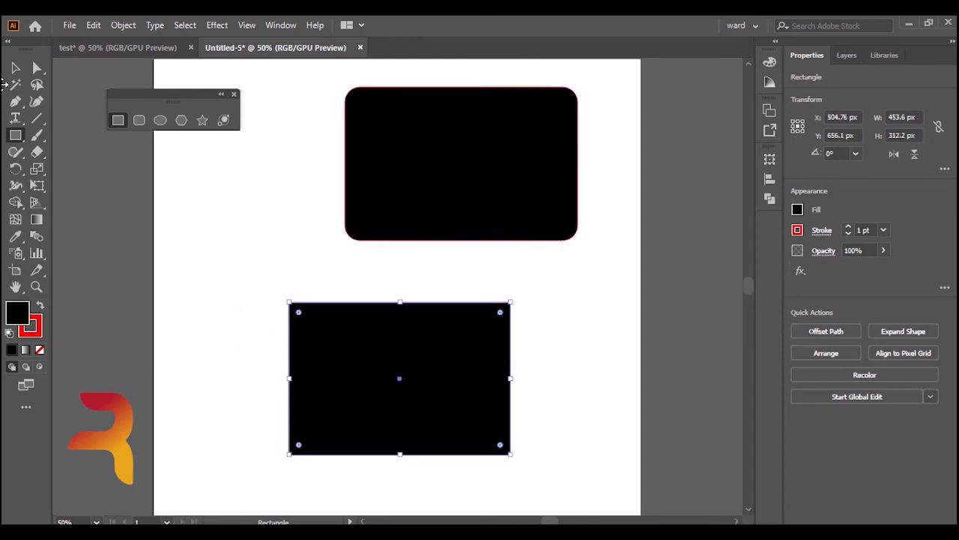
pyautogui.click(15, 69)
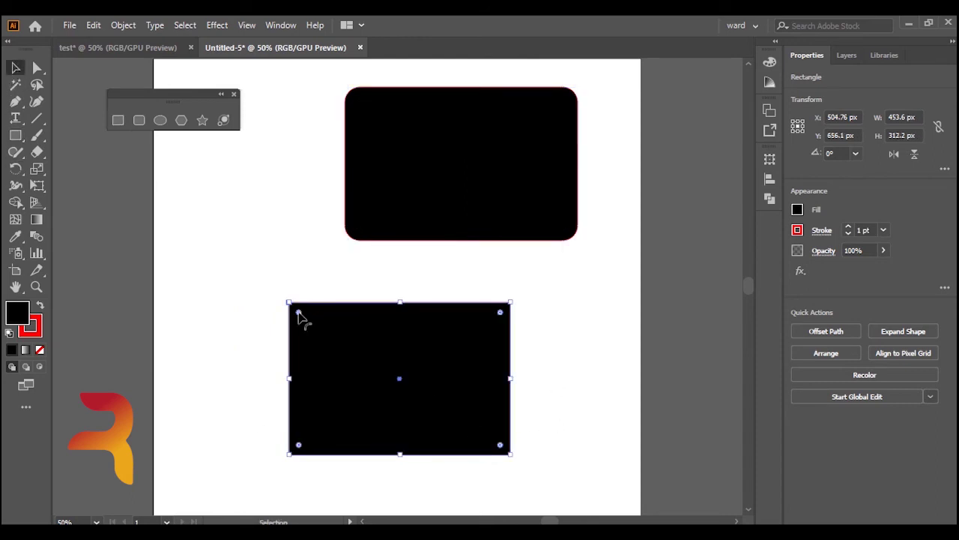
pyautogui.moveTo(298, 312); pyautogui.dragTo(304, 321)
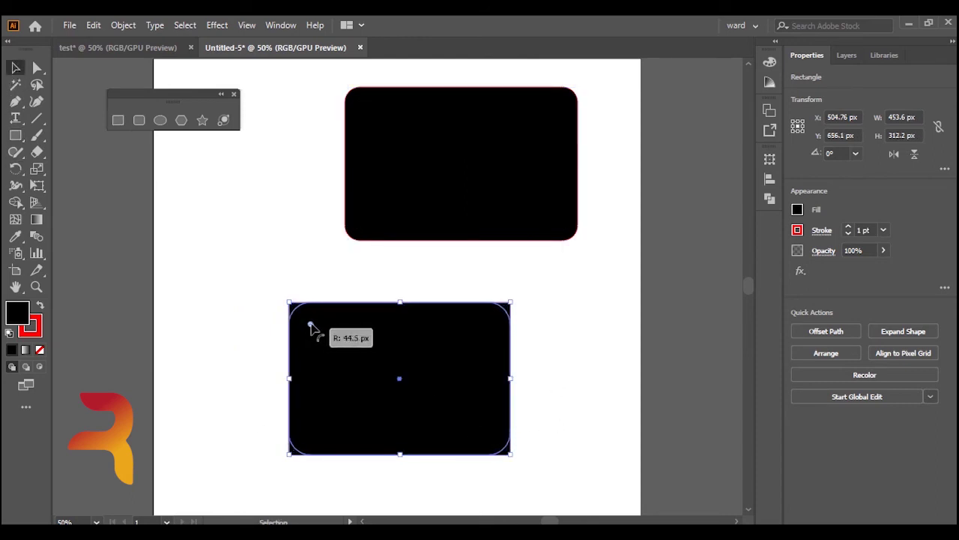
pyautogui.moveTo(304, 321); pyautogui.dragTo(325, 341)
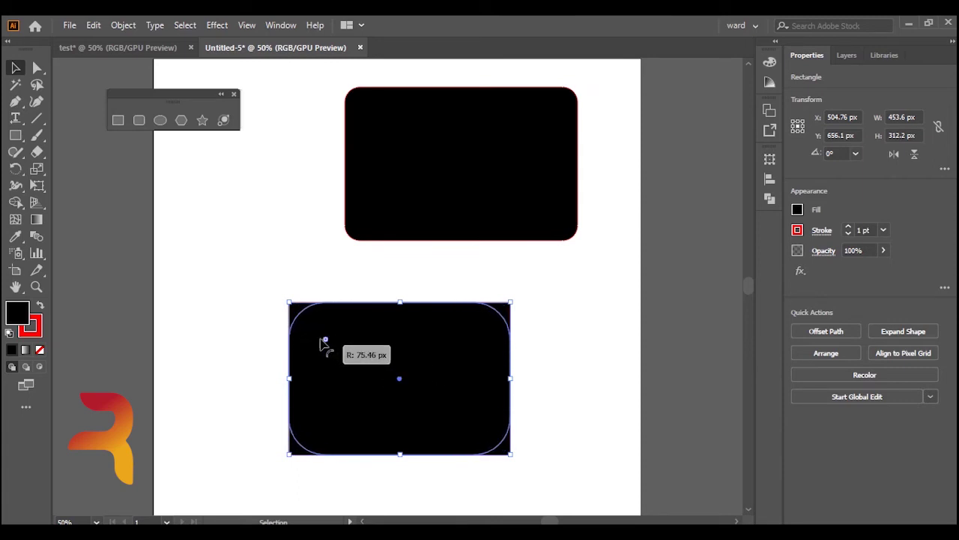
pyautogui.moveTo(325, 341); pyautogui.dragTo(311, 326)
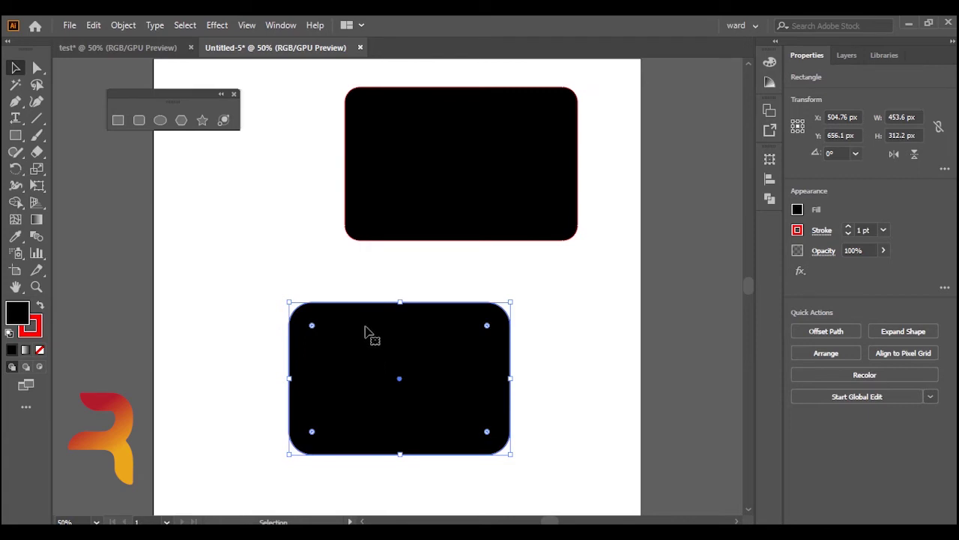
pyautogui.click(454, 203)
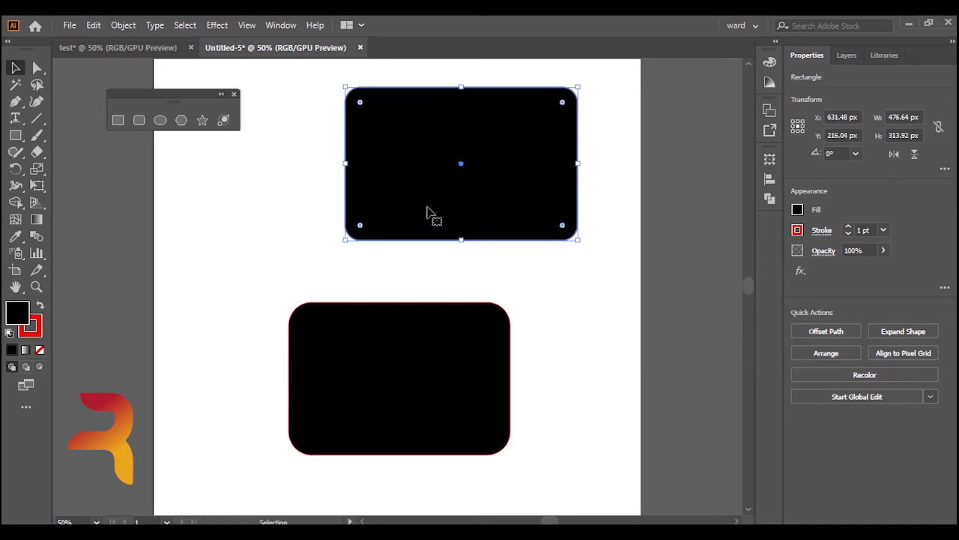
pyautogui.press('Delete')
pyautogui.moveTo(420, 365); pyautogui.dragTo(462, 220)
pyautogui.moveTo(345, 173)
pyautogui.mouseDown()
pyautogui.moveTo(331, 163)
pyautogui.moveTo(335, 172)
pyautogui.mouseUp()
pyautogui.click(248, 218)
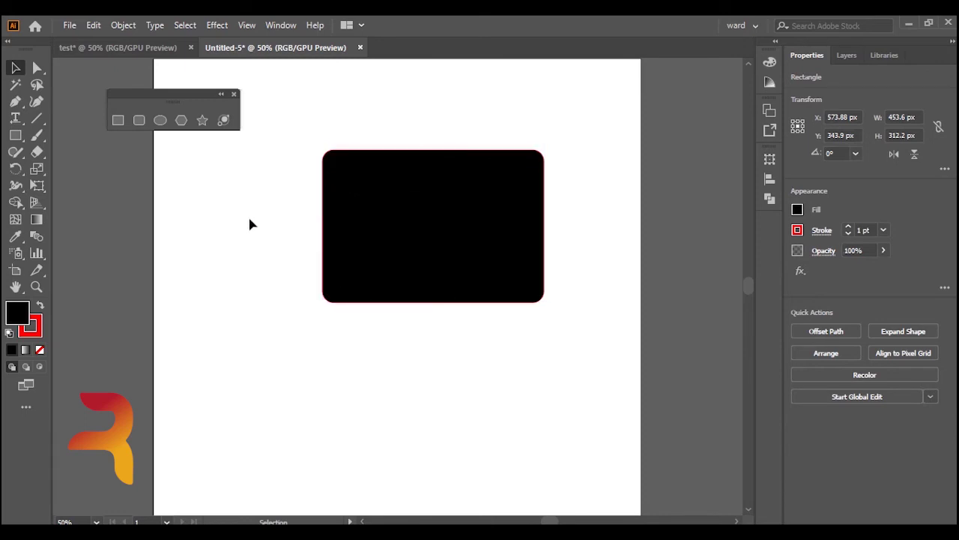
pyautogui.click(327, 193)
pyautogui.press('Delete')
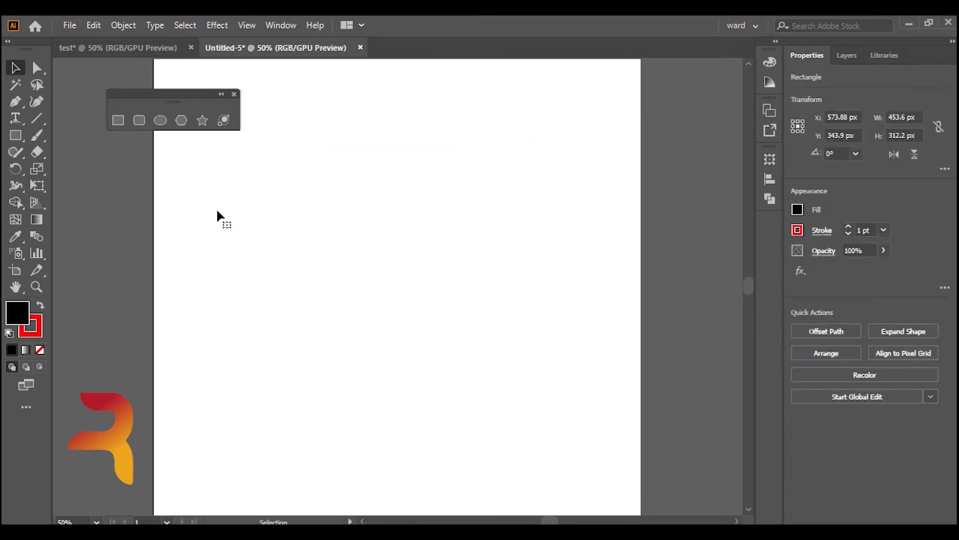
pyautogui.click(159, 120)
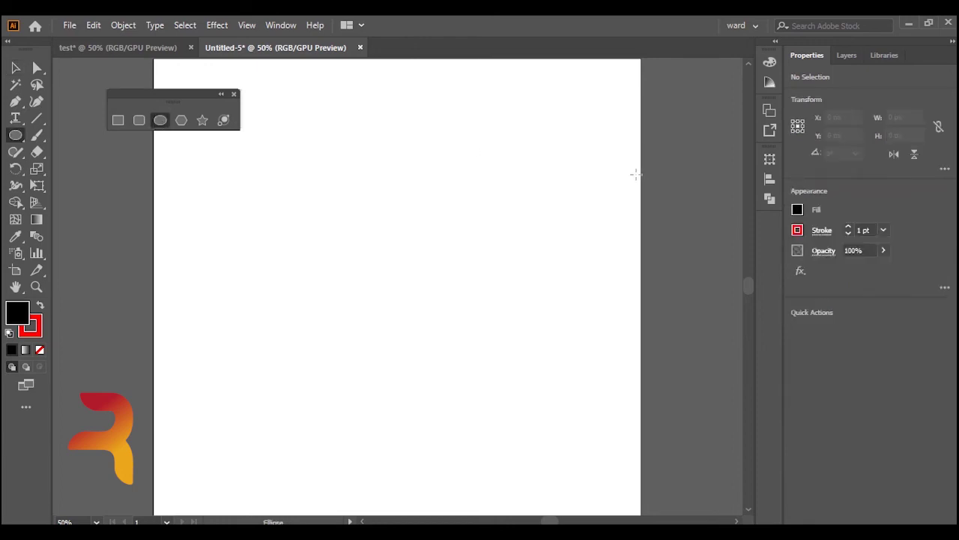
pyautogui.moveTo(574, 177)
pyautogui.mouseDown()
pyautogui.moveTo(439, 282)
pyautogui.moveTo(417, 238)
pyautogui.moveTo(478, 238)
pyautogui.mouseUp()
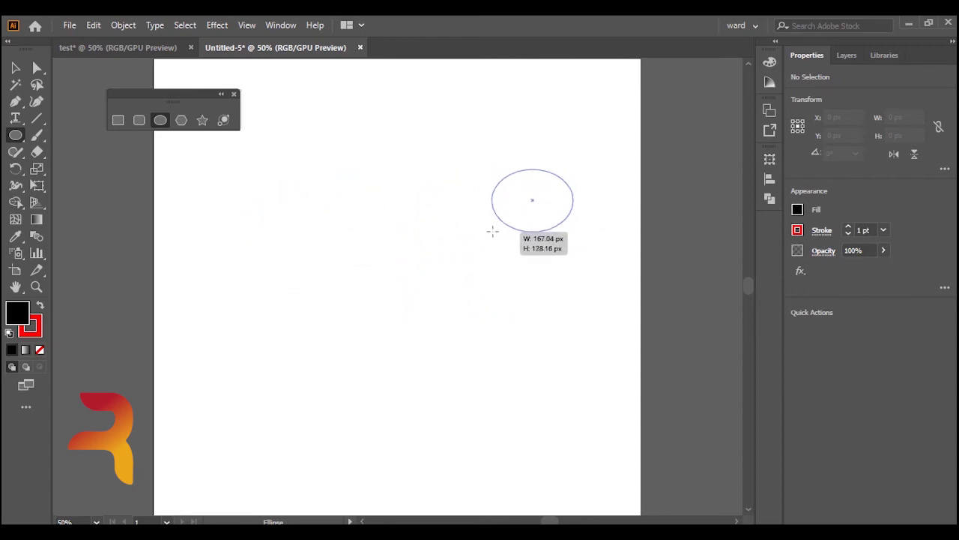
pyautogui.moveTo(478, 238); pyautogui.dragTo(441, 276)
pyautogui.moveTo(358, 187)
pyautogui.mouseDown()
pyautogui.moveTo(259, 362)
pyautogui.moveTo(268, 381)
pyautogui.mouseUp()
pyautogui.moveTo(574, 422)
pyautogui.mouseDown()
pyautogui.moveTo(332, 370)
pyautogui.moveTo(371, 379)
pyautogui.moveTo(357, 384)
pyautogui.mouseUp()
pyautogui.click(15, 68)
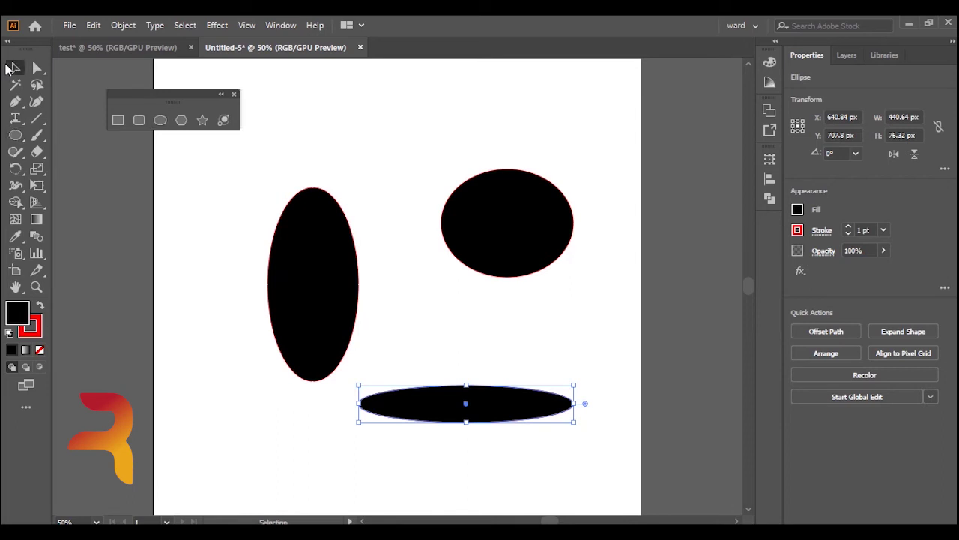
pyautogui.moveTo(626, 152); pyautogui.dragTo(202, 367)
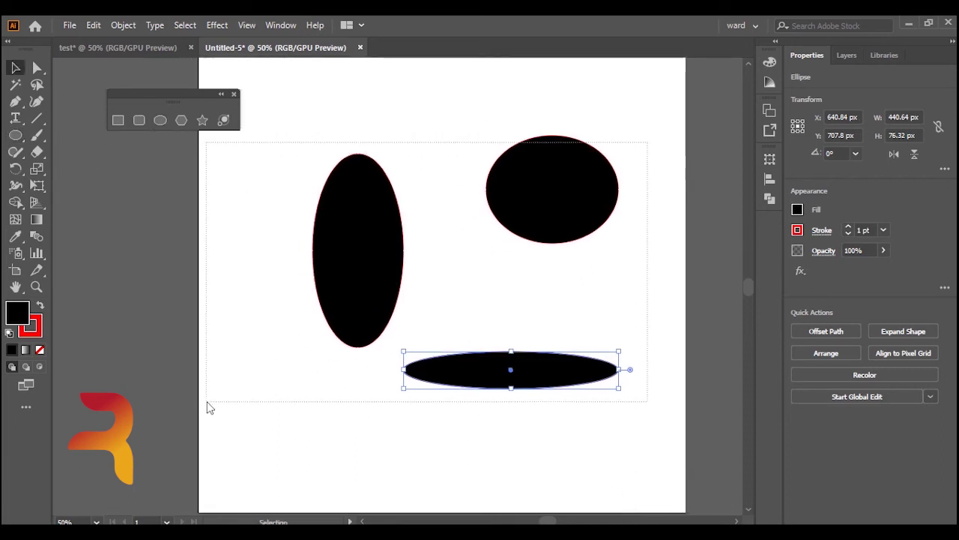
pyautogui.press('Delete')
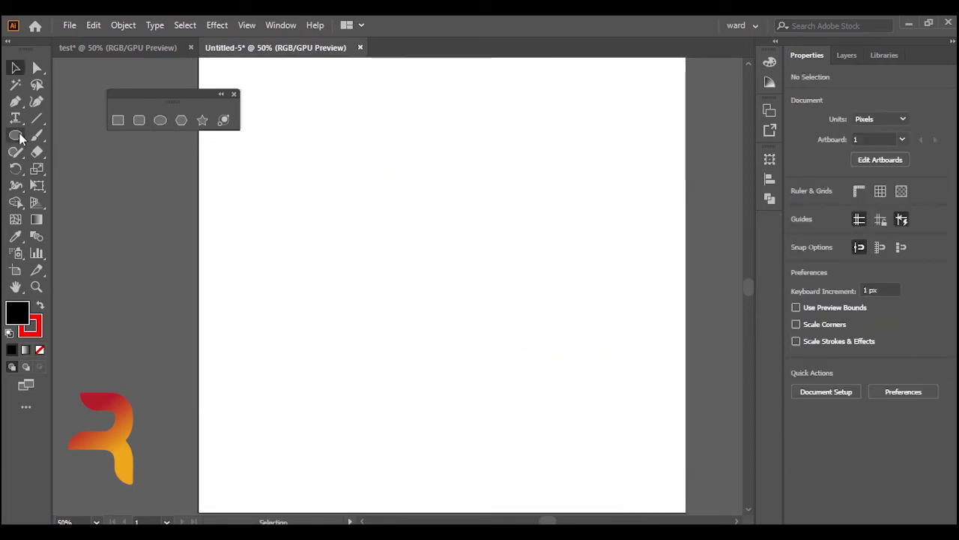
pyautogui.click(155, 120)
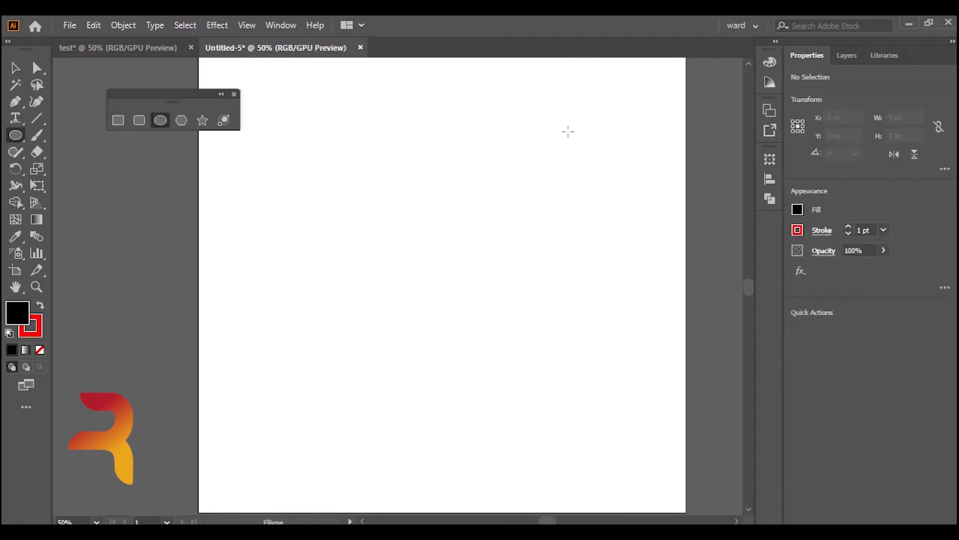
pyautogui.moveTo(553, 162)
pyautogui.mouseDown()
pyautogui.moveTo(459, 260)
pyautogui.moveTo(462, 242)
pyautogui.moveTo(362, 302)
pyautogui.moveTo(303, 381)
pyautogui.moveTo(362, 250)
pyautogui.moveTo(214, 332)
pyautogui.moveTo(321, 262)
pyautogui.moveTo(328, 280)
pyautogui.mouseUp()
pyautogui.press('v')
pyautogui.moveTo(495, 307)
pyautogui.mouseDown()
pyautogui.moveTo(510, 287)
pyautogui.moveTo(527, 284)
pyautogui.moveTo(487, 302)
pyautogui.moveTo(492, 308)
pyautogui.moveTo(502, 306)
pyautogui.moveTo(485, 287)
pyautogui.mouseUp()
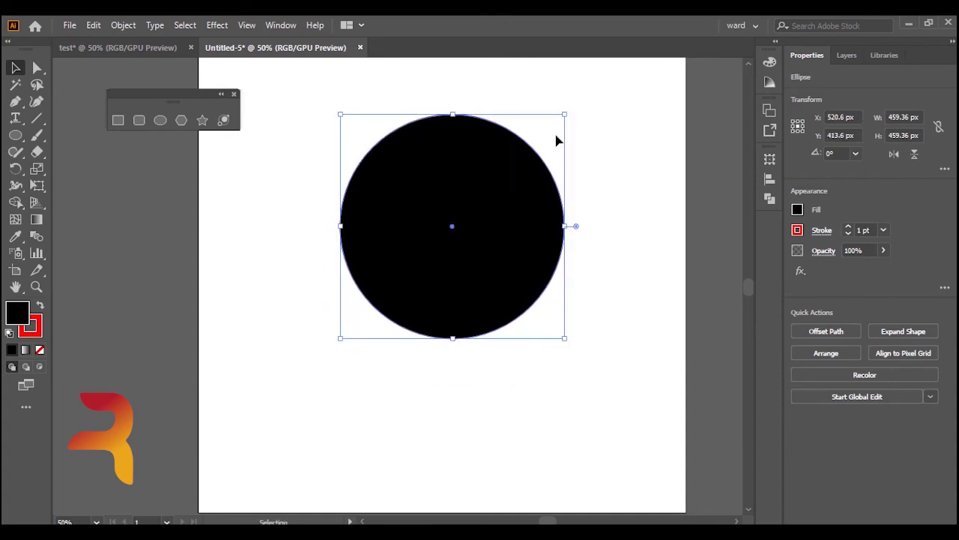
pyautogui.moveTo(568, 114)
pyautogui.mouseDown()
pyautogui.moveTo(553, 155)
pyautogui.moveTo(528, 152)
pyautogui.mouseUp()
pyautogui.moveTo(501, 204)
pyautogui.mouseDown()
pyautogui.moveTo(505, 197)
pyautogui.moveTo(495, 210)
pyautogui.mouseUp()
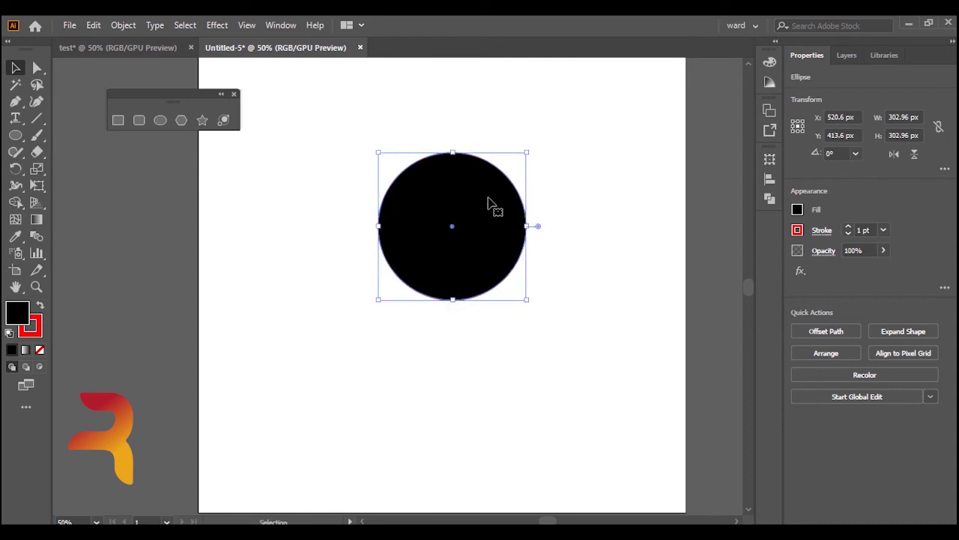
pyautogui.press('Delete')
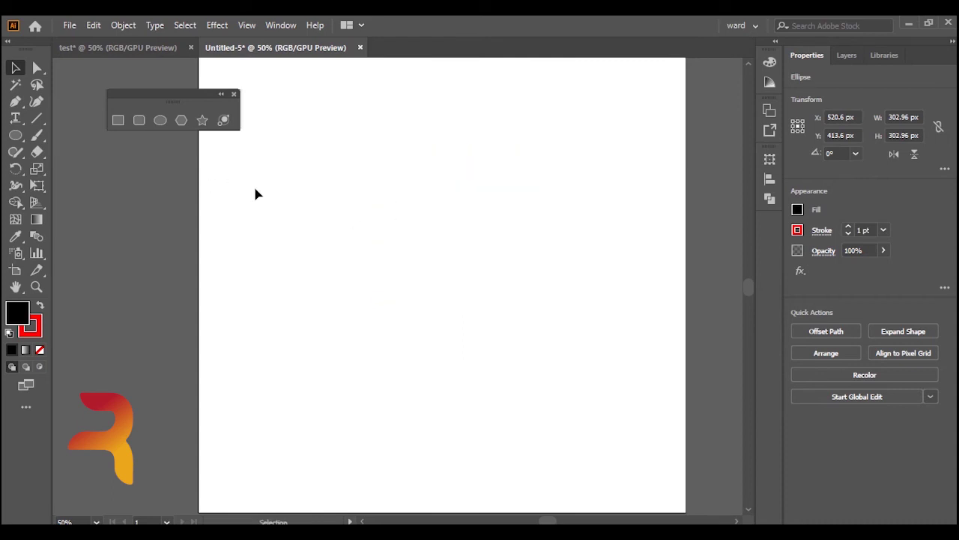
# Draw a hexagon about 343 × 303 px in the artboard's upper area with the Polygon tool.
pyautogui.click(187, 122)
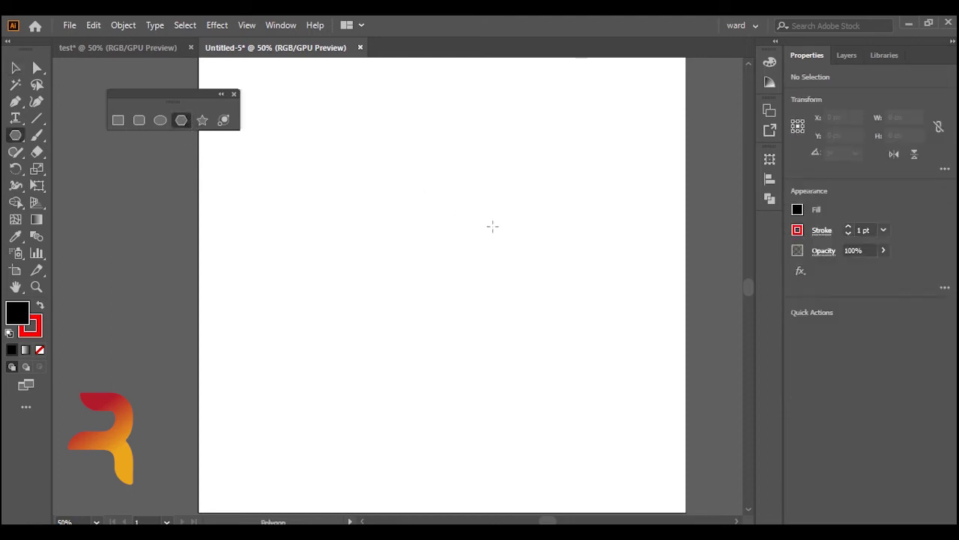
pyautogui.moveTo(504, 185); pyautogui.dragTo(441, 273)
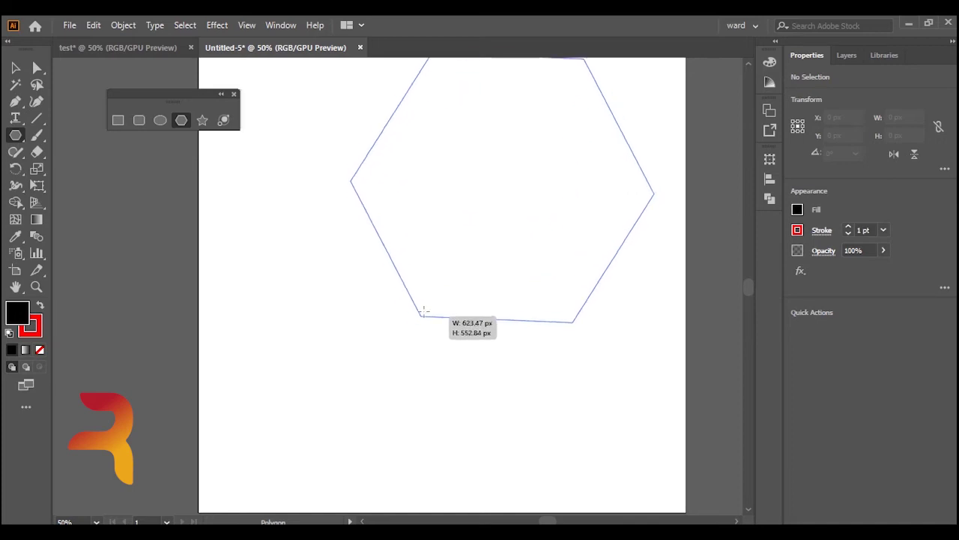
pyautogui.moveTo(442, 273); pyautogui.dragTo(443, 269)
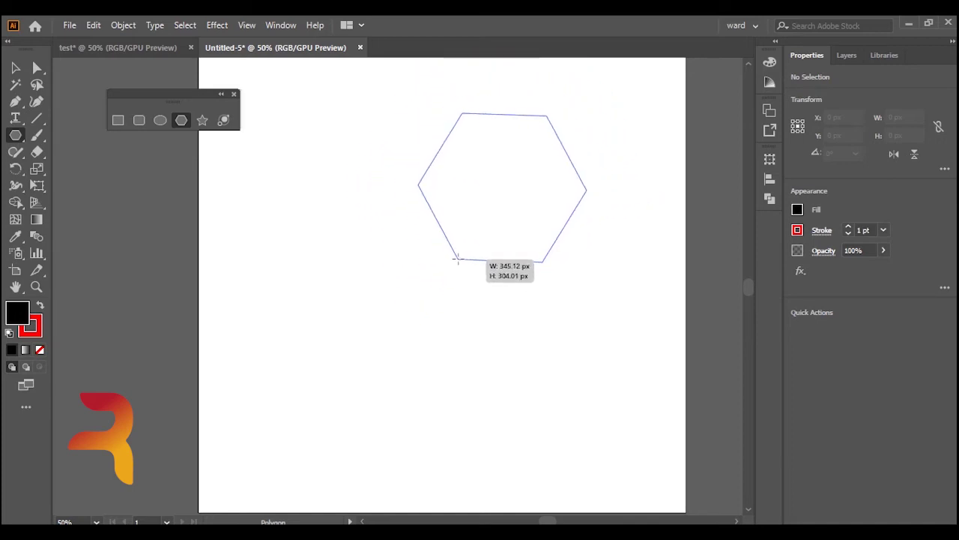
pyautogui.moveTo(442, 267); pyautogui.dragTo(456, 257)
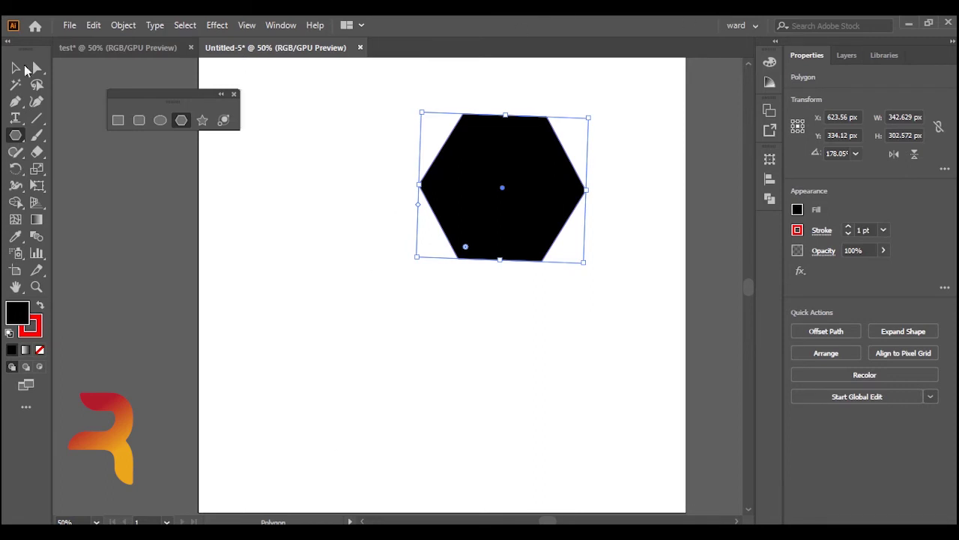
# Delete the black hexagon and start dragging a new polygon, lowering its side count.
pyautogui.press('Delete')
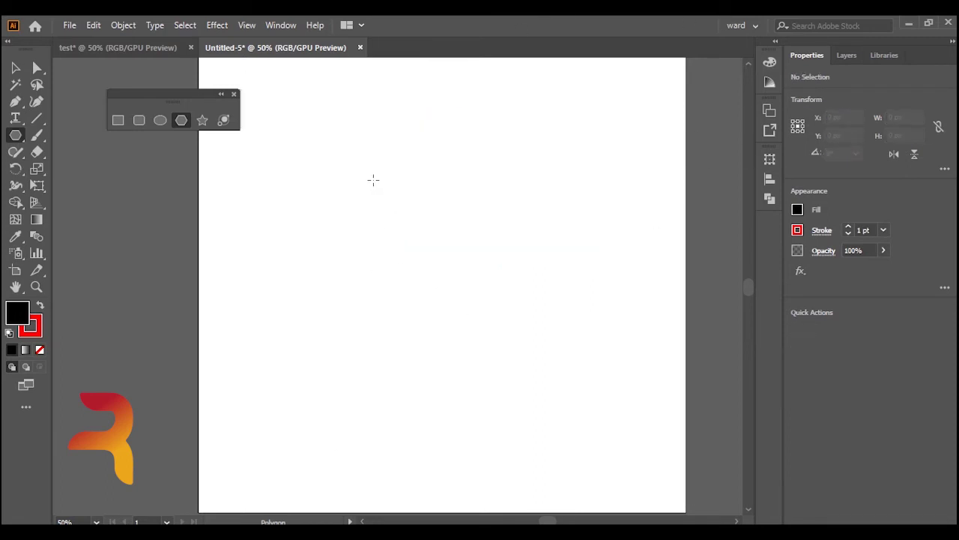
pyautogui.moveTo(442, 173); pyautogui.dragTo(411, 208)
pyautogui.moveTo(398, 233); pyautogui.dragTo(402, 225)
pyautogui.press('Down')
pyautogui.press('Down')
pyautogui.press('Down')
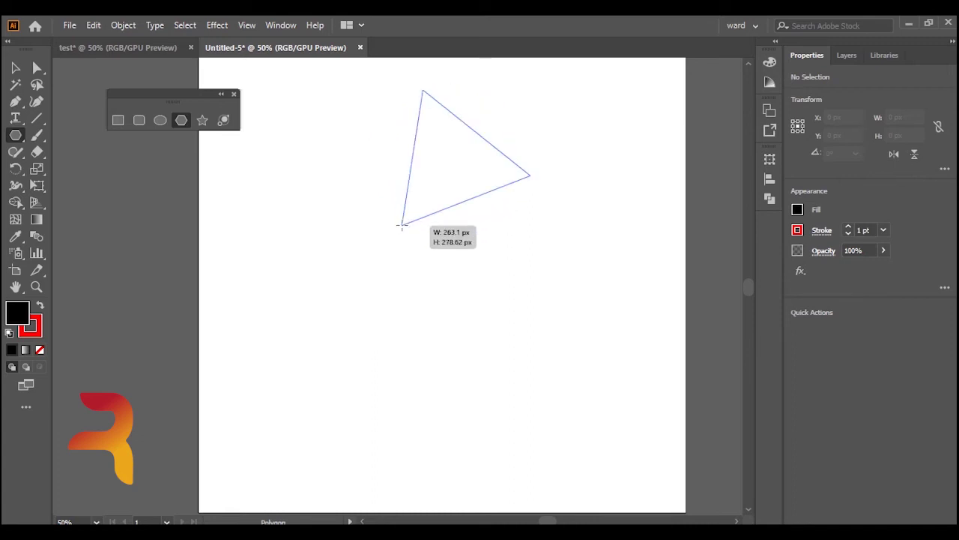
pyautogui.moveTo(402, 225); pyautogui.dragTo(401, 224)
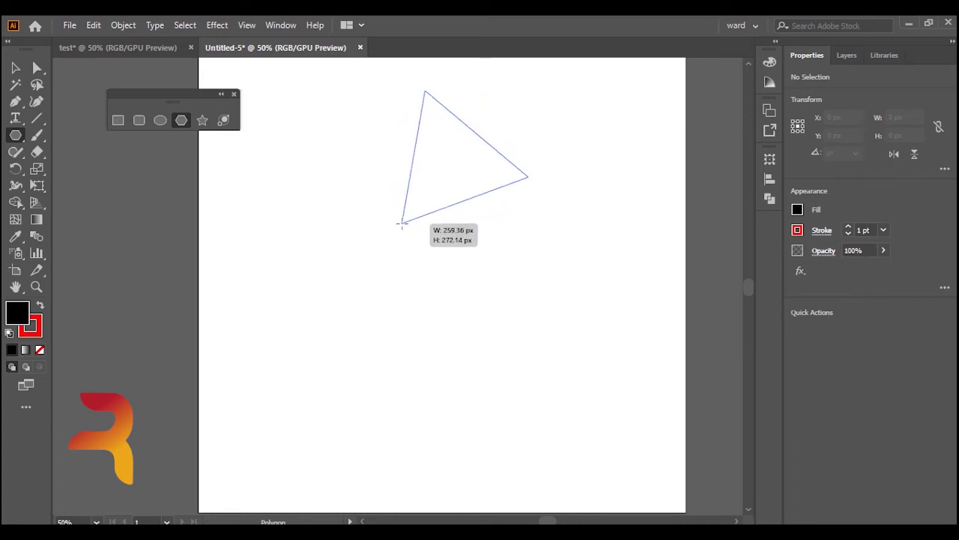
# Enlarge and rotate the polygon while adjusting its sides to eleven, then finish it.
pyautogui.press('Up')
pyautogui.press('Up')
pyautogui.press('Up')
pyautogui.press('Up')
pyautogui.press('Up')
pyautogui.press('Up')
pyautogui.press('Up')
pyautogui.press('Up')
pyautogui.press('Up')
pyautogui.press('Up')
pyautogui.press('Up')
pyautogui.press('Up')
pyautogui.press('Up')
pyautogui.press('Up')
pyautogui.press('Up')
pyautogui.press('Up')
pyautogui.press('Down')
pyautogui.press('Down')
pyautogui.press('Down')
pyautogui.press('Down')
pyautogui.press('Down')
pyautogui.press('Down')
pyautogui.moveTo(402, 221)
pyautogui.mouseDown()
pyautogui.moveTo(419, 235)
pyautogui.moveTo(450, 302)
pyautogui.moveTo(464, 251)
pyautogui.moveTo(475, 293)
pyautogui.moveTo(484, 257)
pyautogui.mouseUp()
pyautogui.press('Up')
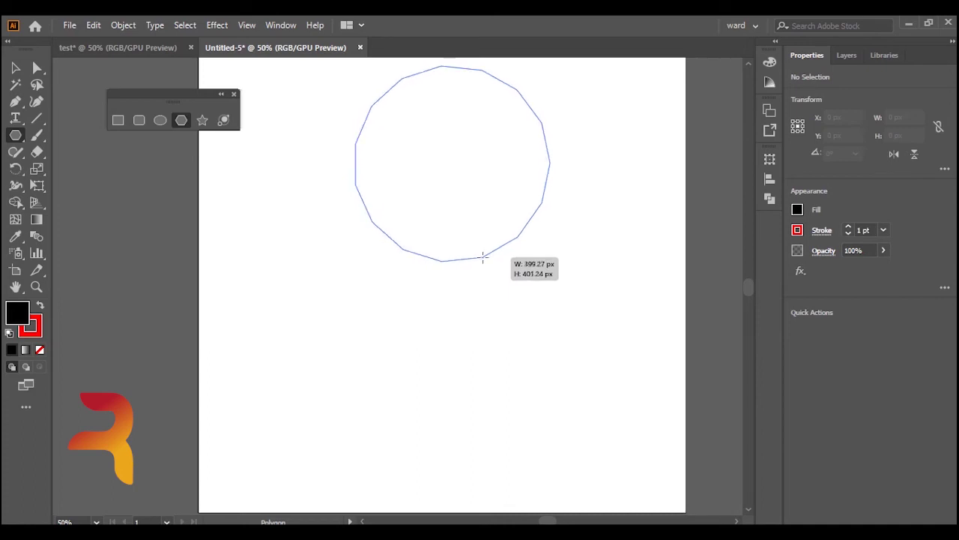
pyautogui.press('Up')
pyautogui.press('Up')
pyautogui.press('Up')
pyautogui.press('Up')
pyautogui.press('Up')
pyautogui.press('Down')
pyautogui.press('Down')
pyautogui.press('Down')
pyautogui.press('Down')
pyautogui.press('Down')
pyautogui.press('Down')
pyautogui.press('Down')
pyautogui.press('Down')
pyautogui.press('Down')
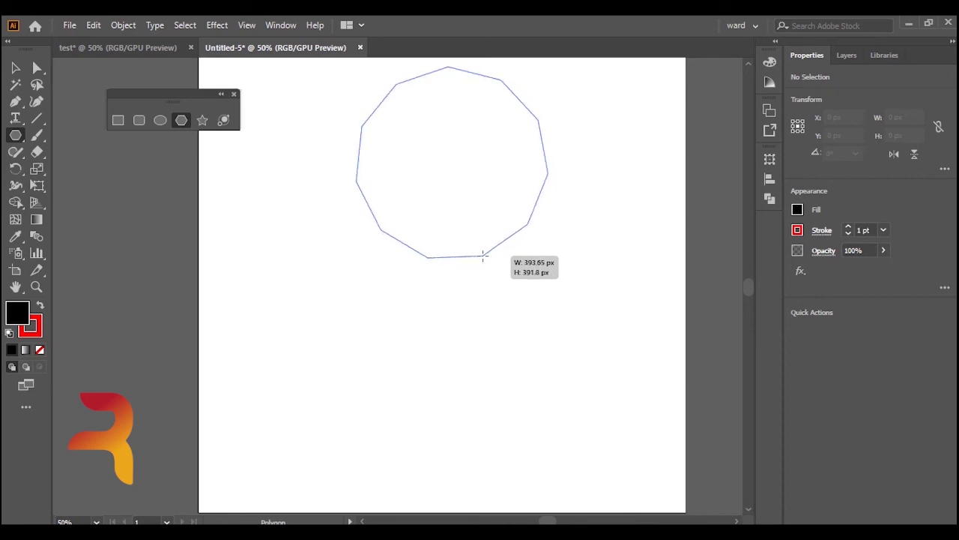
pyautogui.moveTo(484, 256); pyautogui.dragTo(484, 255)
pyautogui.press('v')
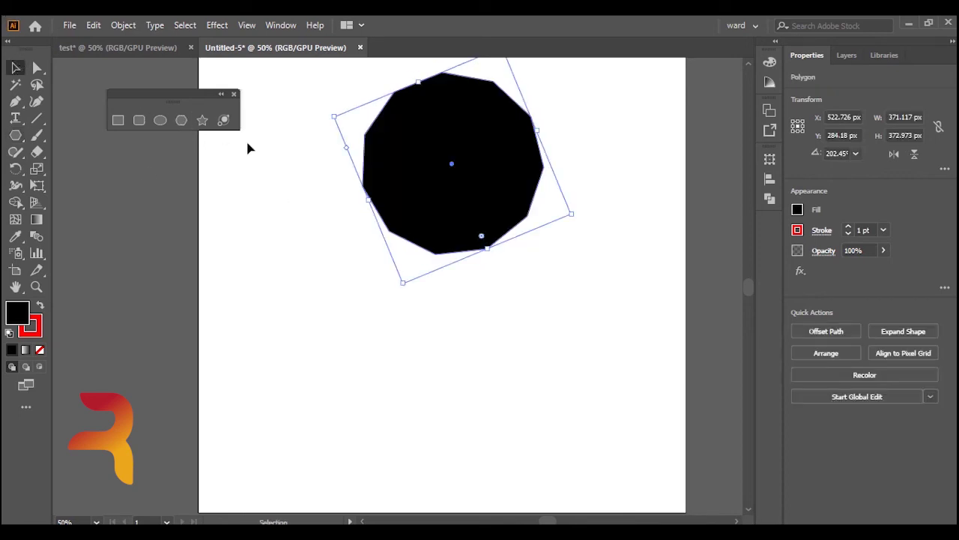
# Move the black polygon down and draw a small circle beside it.
pyautogui.moveTo(437, 198); pyautogui.dragTo(431, 264)
pyautogui.click(161, 120)
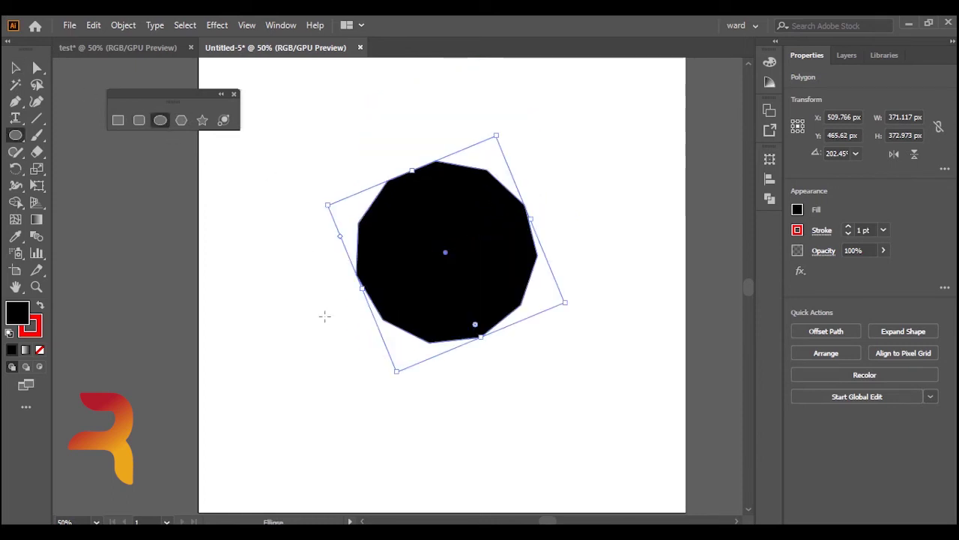
pyautogui.moveTo(325, 311); pyautogui.dragTo(372, 358)
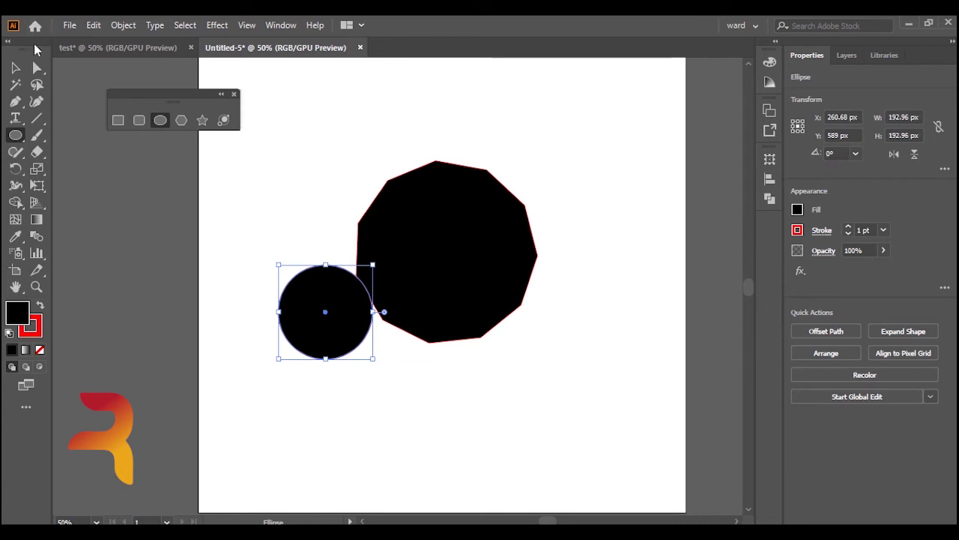
pyautogui.press('v')
# Fill the circle white and move it onto the polygon's centre.
pyautogui.click(797, 210)
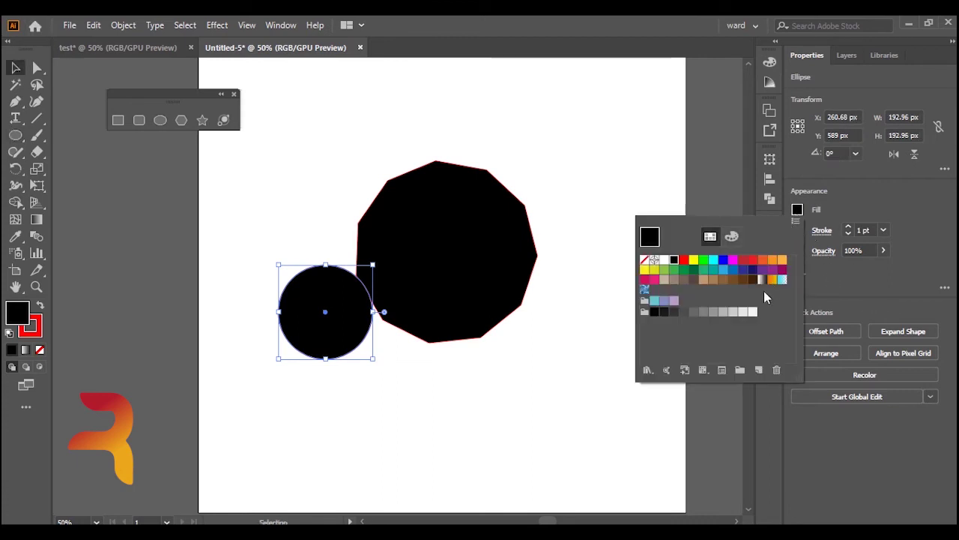
pyautogui.click(665, 260)
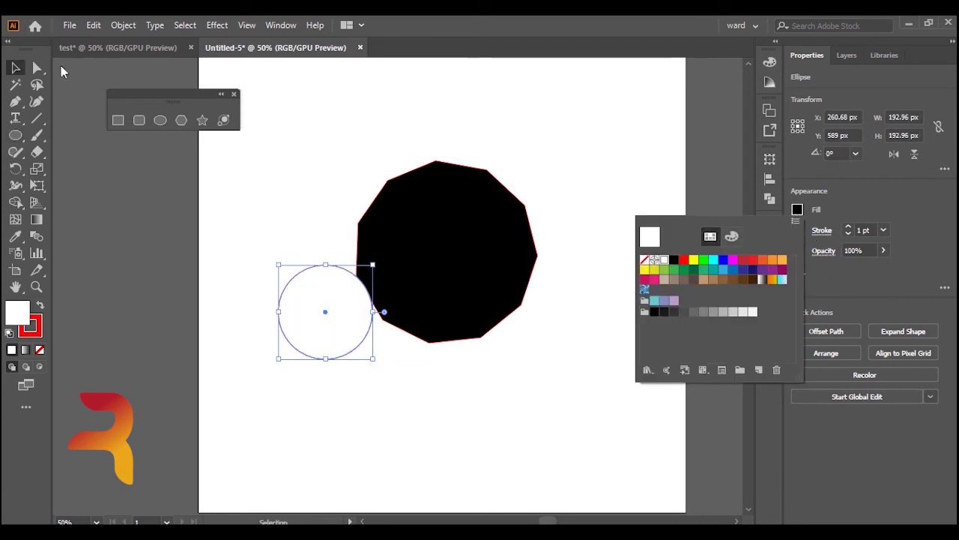
pyautogui.click(18, 69)
pyautogui.moveTo(328, 335); pyautogui.dragTo(444, 271)
# Move the polygon and circle up together and set the stroke to None.
pyautogui.click(591, 208)
pyautogui.moveTo(587, 120); pyautogui.dragTo(330, 339)
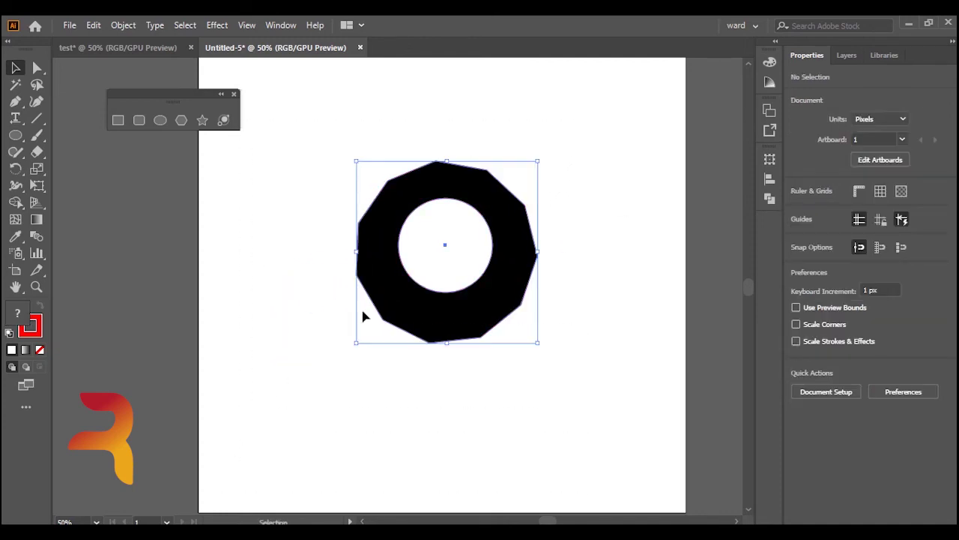
pyautogui.moveTo(456, 317); pyautogui.dragTo(454, 277)
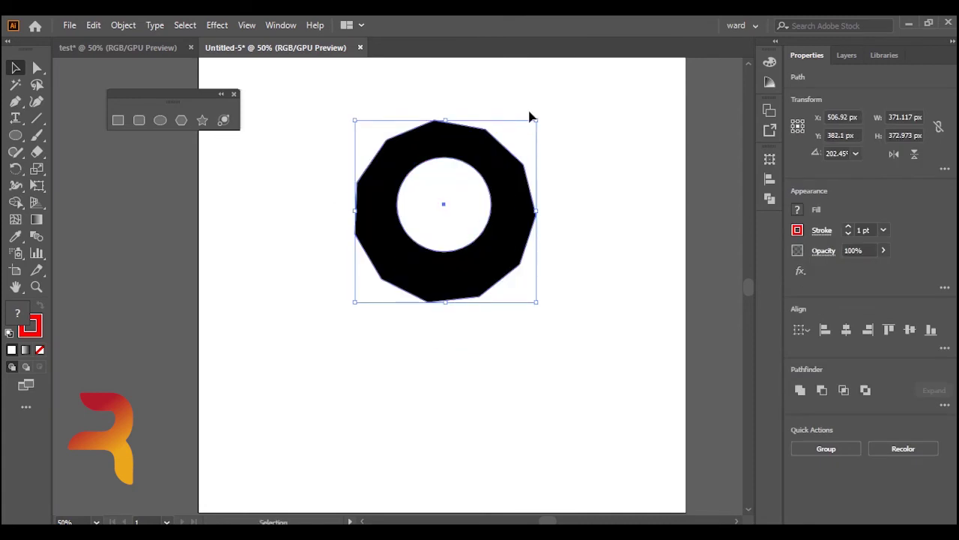
pyautogui.click(533, 126)
pyautogui.scroll(-2, 352, 315)
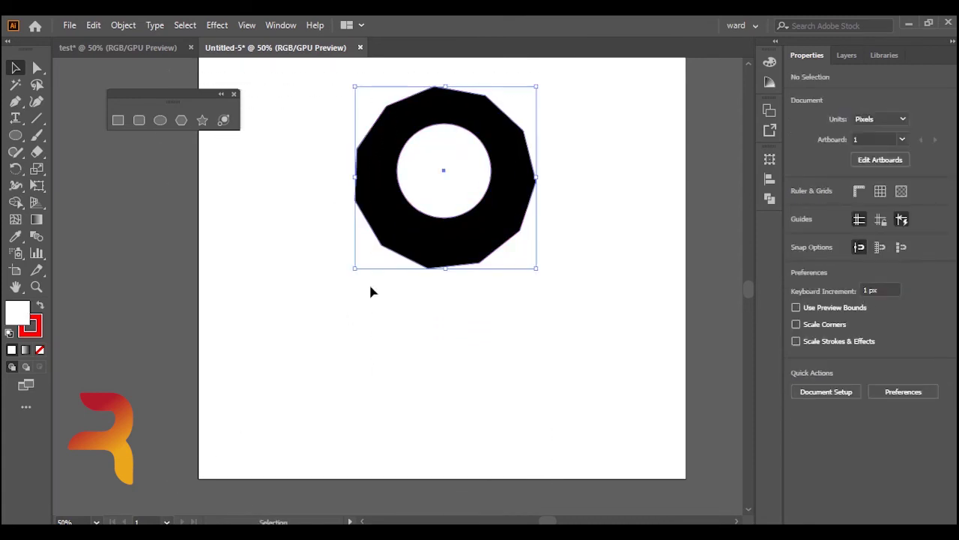
pyautogui.click(799, 230)
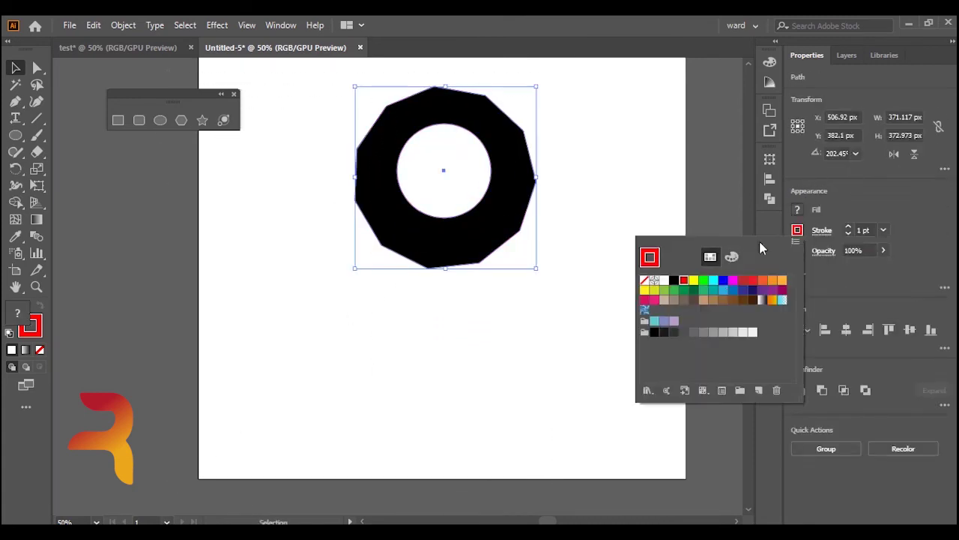
pyautogui.click(644, 279)
# Marquee-select the polygon and white circle together and delete them.
pyautogui.click(584, 75)
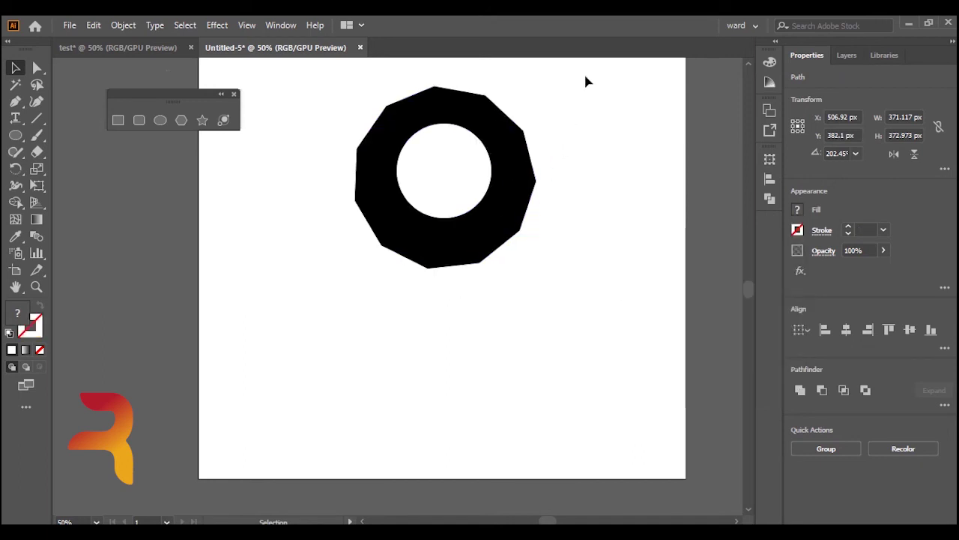
pyautogui.click(465, 240)
pyautogui.click(566, 198)
pyautogui.moveTo(574, 150); pyautogui.dragTo(315, 350)
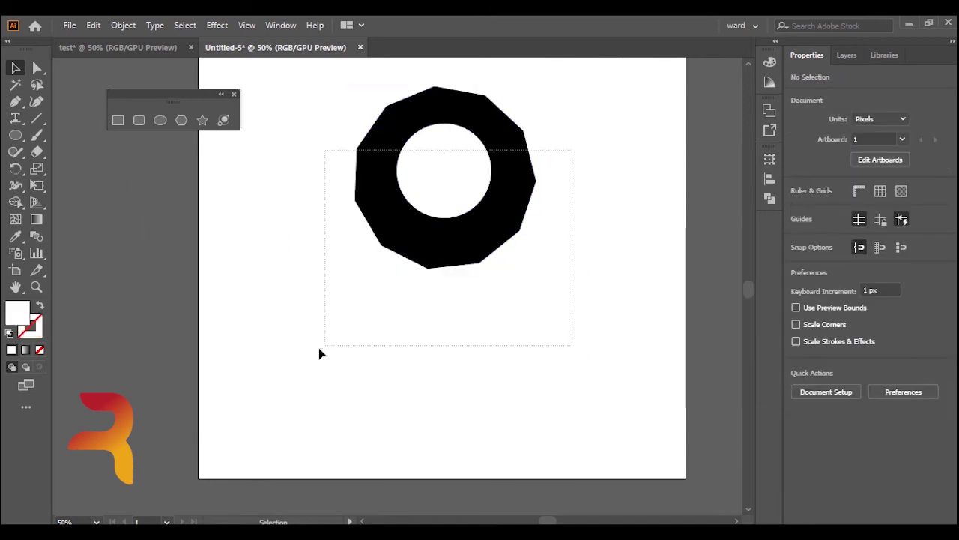
pyautogui.press('Delete')
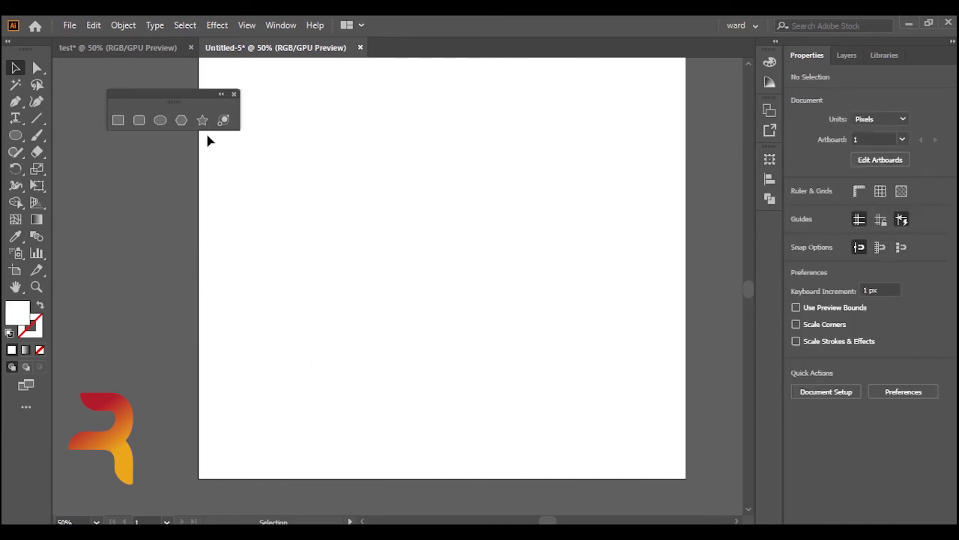
pyautogui.click(202, 120)
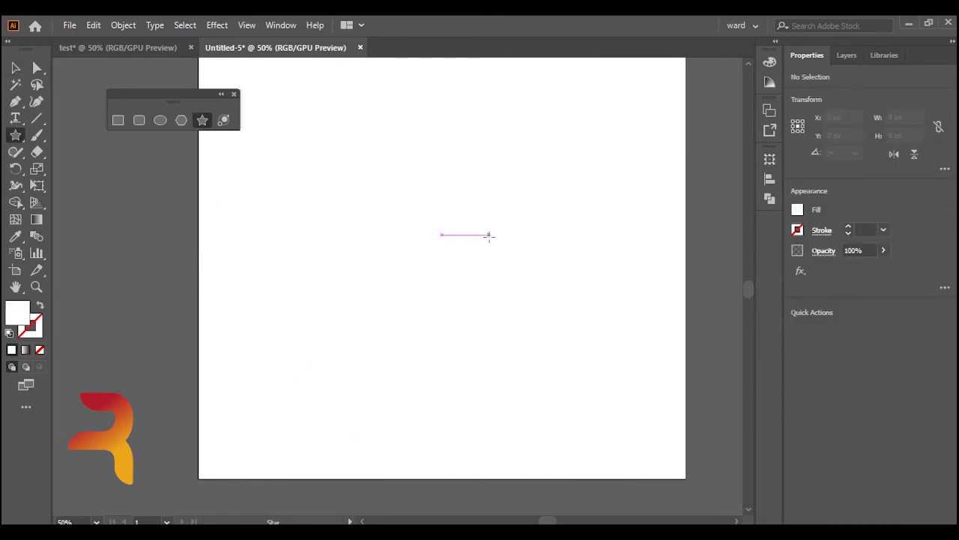
pyautogui.moveTo(502, 177)
pyautogui.mouseDown()
pyautogui.moveTo(466, 208)
pyautogui.moveTo(459, 242)
pyautogui.mouseUp()
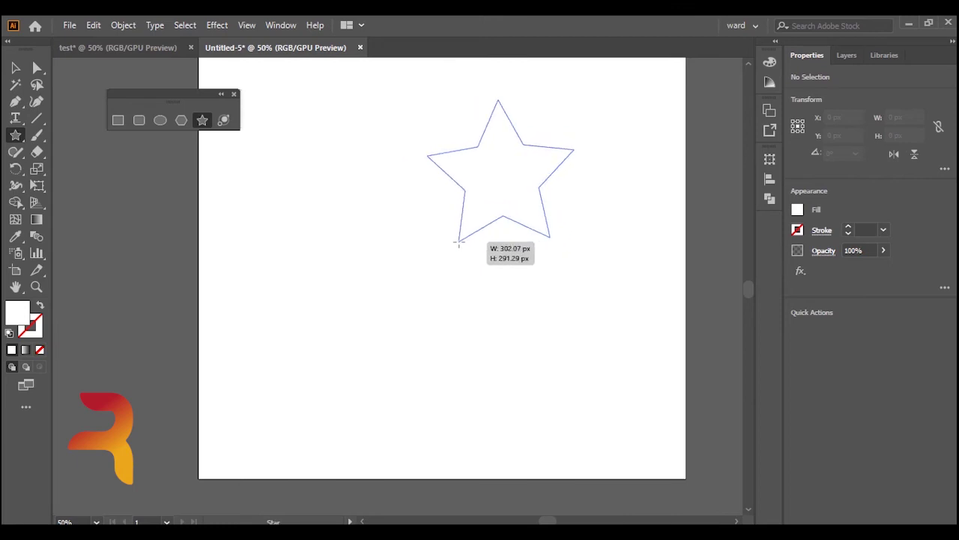
pyautogui.press('Up')
pyautogui.press('Up')
pyautogui.press('Up')
pyautogui.press('Up')
pyautogui.press('Up')
pyautogui.press('Up')
pyautogui.moveTo(459, 239)
pyautogui.mouseDown()
pyautogui.moveTo(443, 304)
pyautogui.moveTo(453, 273)
pyautogui.mouseUp()
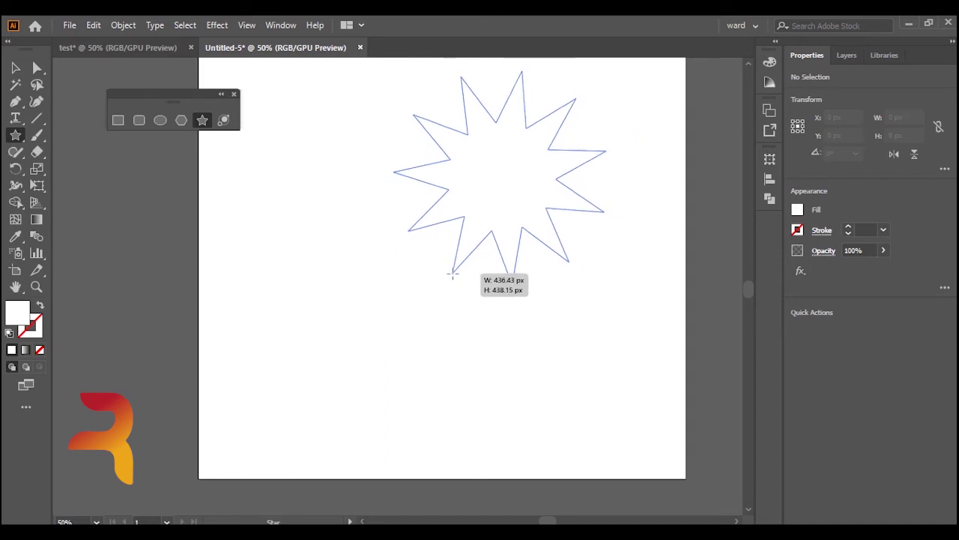
pyautogui.press('Up')
pyautogui.press('Up')
pyautogui.press('Up')
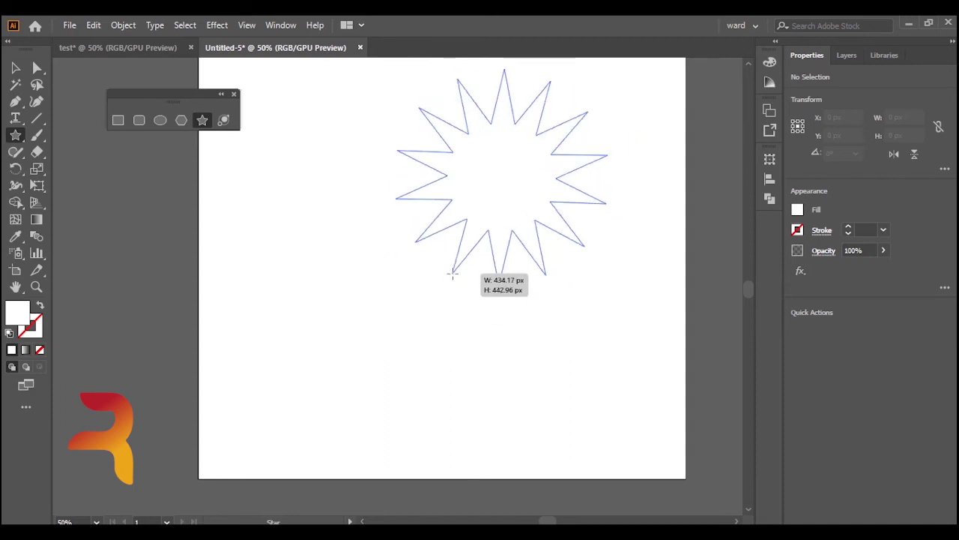
pyautogui.press('Up')
pyautogui.press('Up')
pyautogui.press('Up')
pyautogui.press('Up')
pyautogui.press('Up')
pyautogui.press('Up')
pyautogui.press('Down')
pyautogui.press('Down')
pyautogui.press('Down')
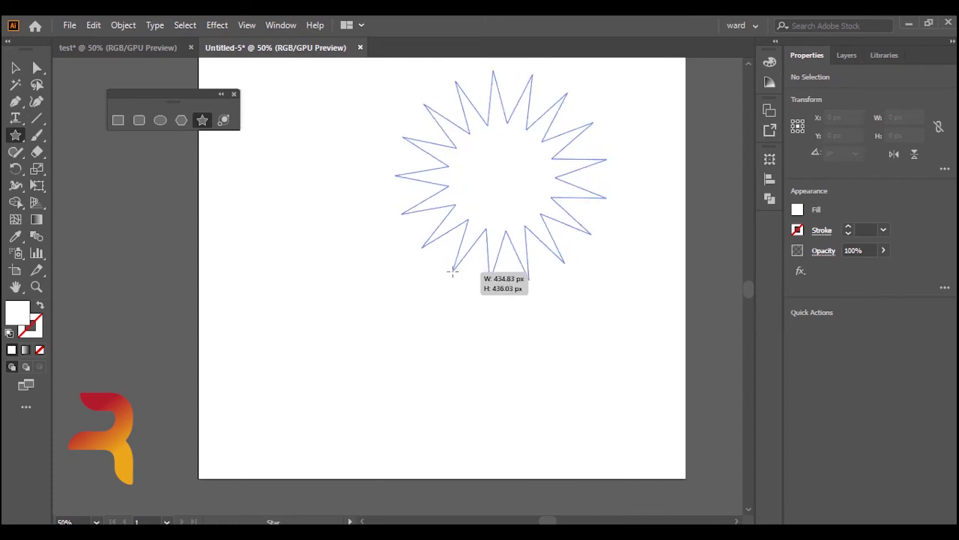
pyautogui.press('Down')
pyautogui.press('Down')
pyautogui.press('Down')
pyautogui.press('Down')
pyautogui.press('Down')
pyautogui.press('Down')
pyautogui.press('Down')
pyautogui.press('Down')
pyautogui.press('Down')
pyautogui.press('Down')
pyautogui.press('Down')
pyautogui.press('Down')
pyautogui.press('Down')
pyautogui.press('Down')
pyautogui.press('Up')
pyautogui.press('Up')
pyautogui.press('Up')
pyautogui.press('Up')
pyautogui.press('Up')
pyautogui.press('Up')
pyautogui.press('Up')
pyautogui.press('Up')
pyautogui.press('Up')
pyautogui.press('Up')
pyautogui.press('Up')
pyautogui.press('Up')
pyautogui.press('Up')
pyautogui.press('Up')
pyautogui.press('Up')
pyautogui.press('Up')
pyautogui.press('Up')
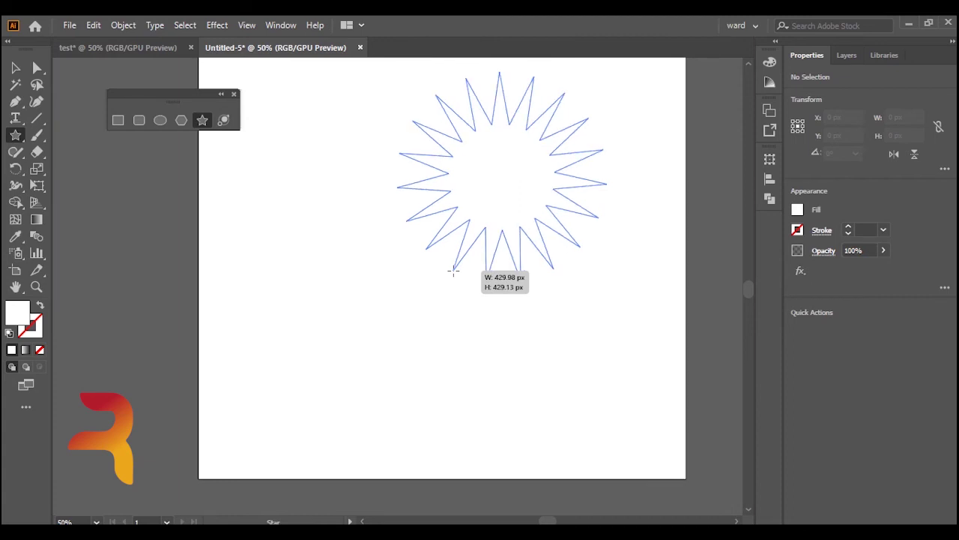
pyautogui.moveTo(453, 271); pyautogui.dragTo(454, 271)
pyautogui.click(16, 68)
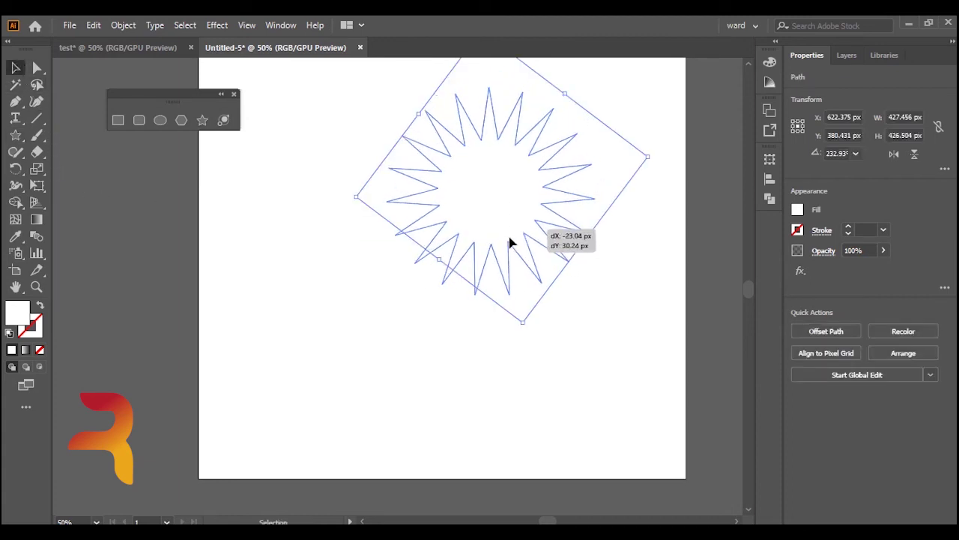
pyautogui.moveTo(507, 285); pyautogui.dragTo(472, 267)
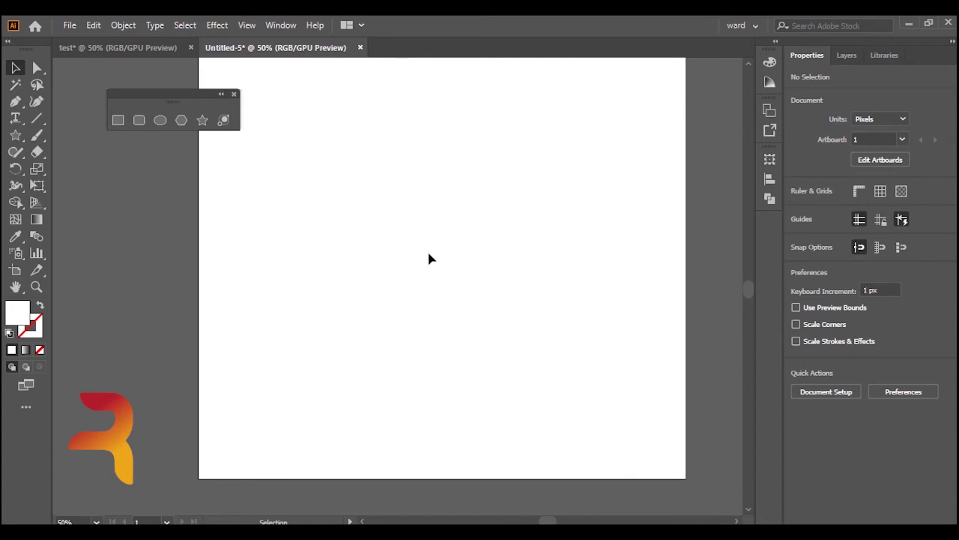
# Draw a large many-pointed star, fill it orange and move it toward the page centre.
pyautogui.click(203, 120)
pyautogui.moveTo(472, 176); pyautogui.dragTo(394, 279)
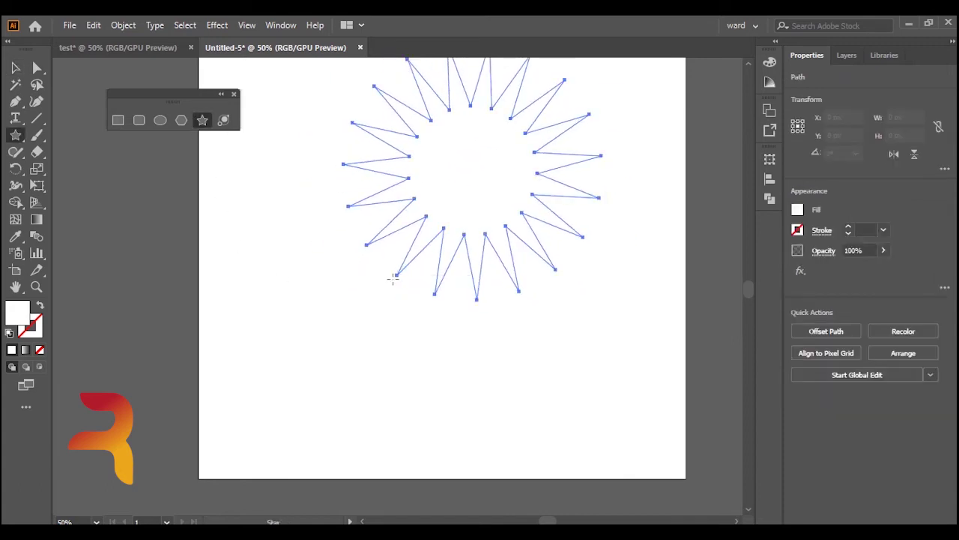
pyautogui.click(15, 67)
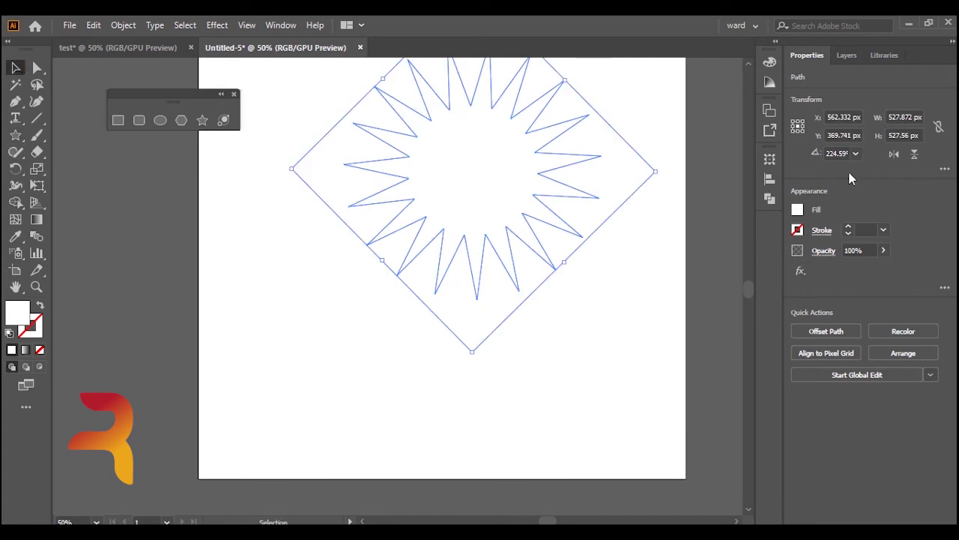
pyautogui.click(798, 210)
pyautogui.click(669, 260)
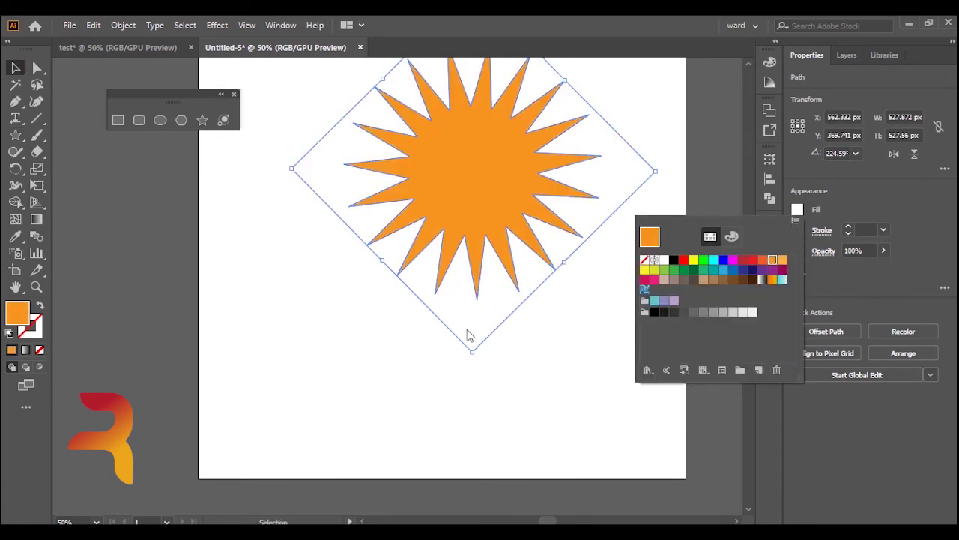
pyautogui.moveTo(439, 198); pyautogui.dragTo(420, 286)
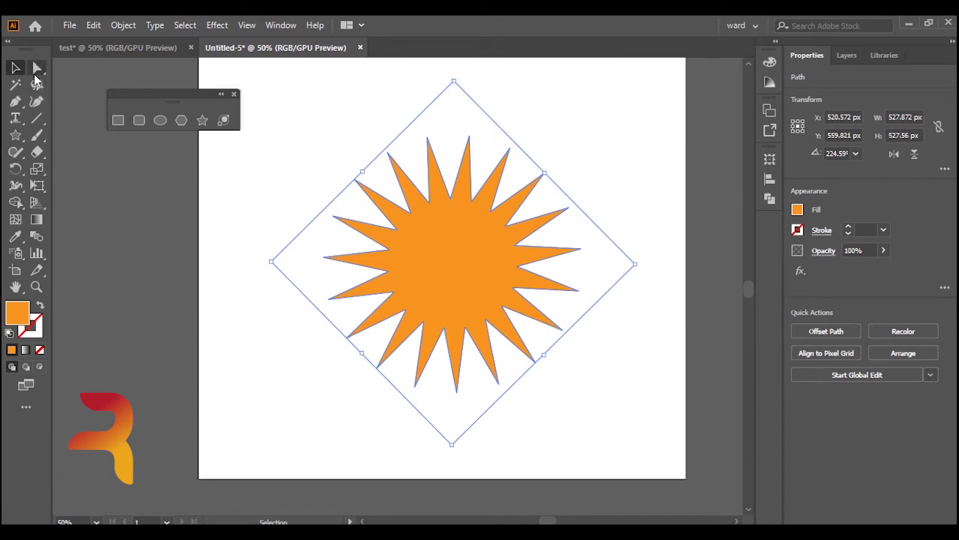
# Round the star's points into scallops, move the shape up-left, then delete it.
pyautogui.click(37, 67)
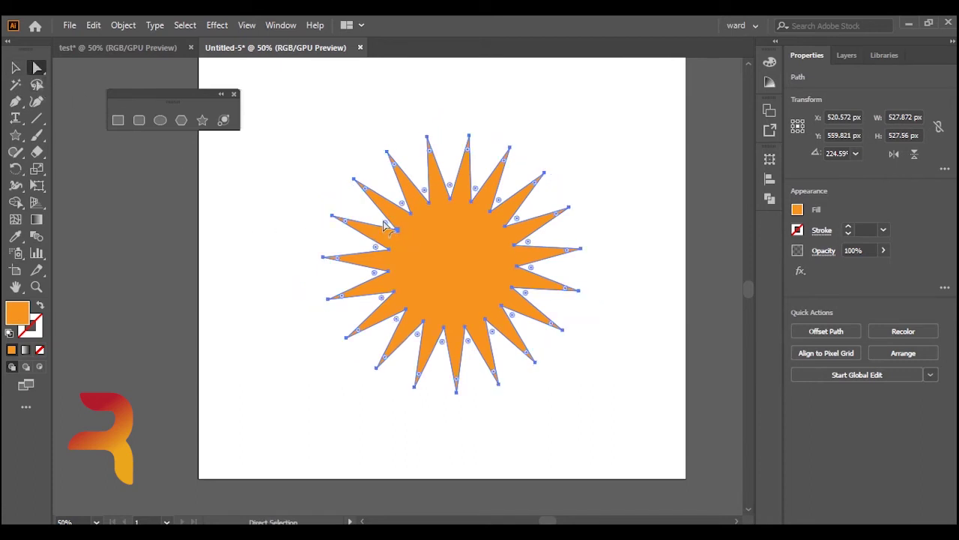
pyautogui.moveTo(385, 227); pyautogui.dragTo(374, 215)
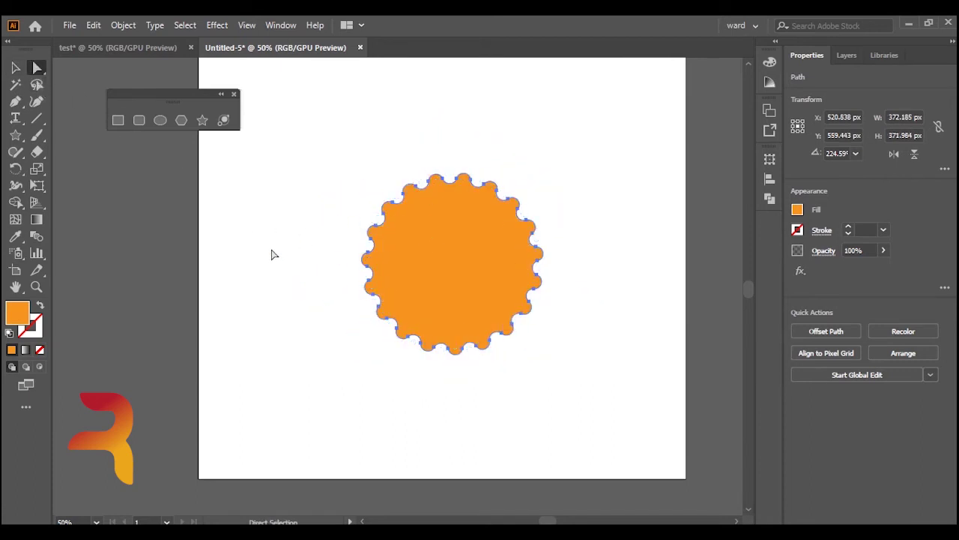
pyautogui.click(272, 253)
pyautogui.click(455, 237)
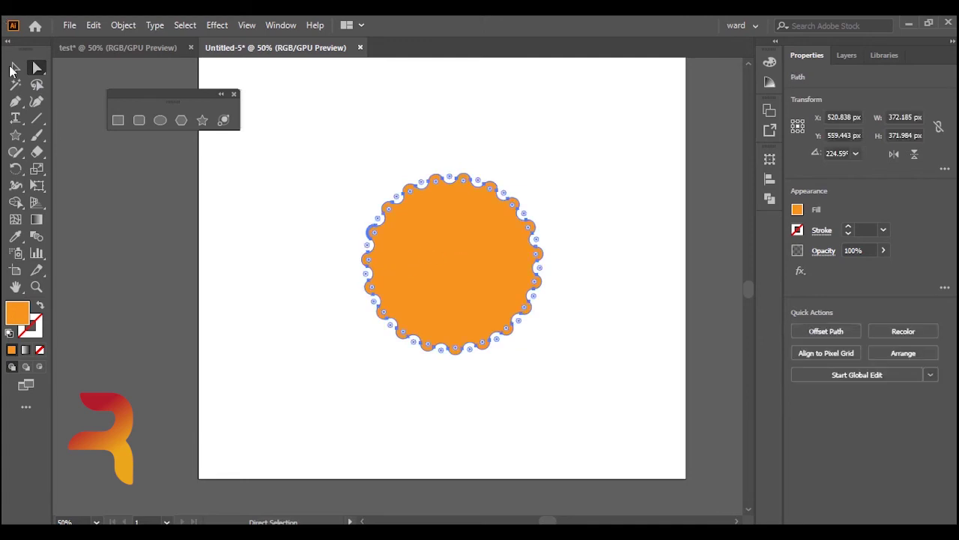
pyautogui.click(14, 69)
pyautogui.moveTo(488, 285); pyautogui.dragTo(475, 219)
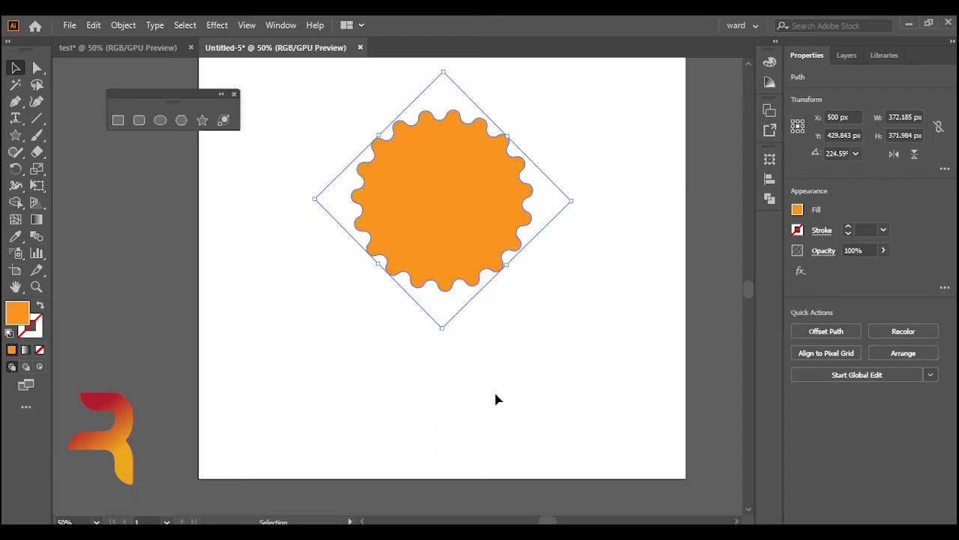
pyautogui.press('Delete')
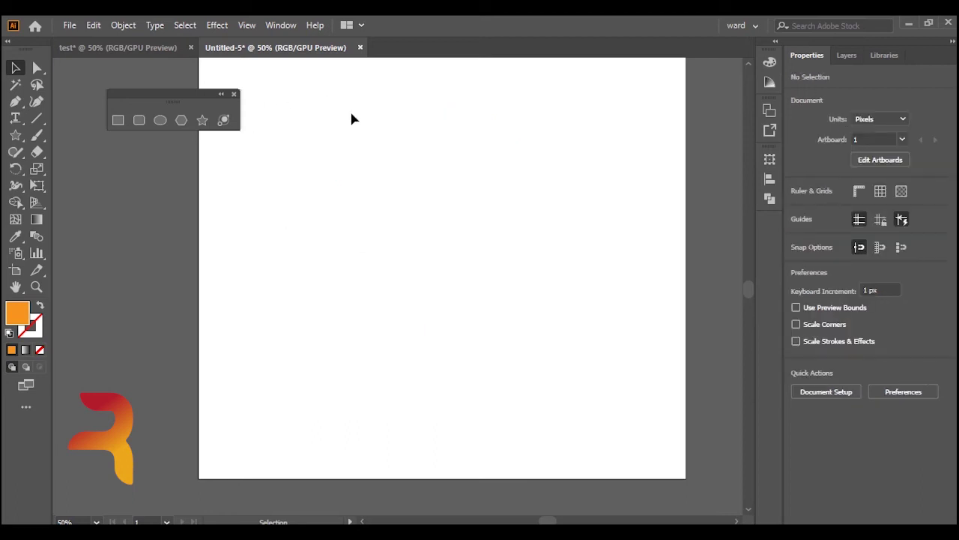
# Zoom out and draw an orange 1000 × 1000 px square covering the whole artboard.
pyautogui.hotkey('ctrl', '-')
pyautogui.hotkey('ctrl', '-')
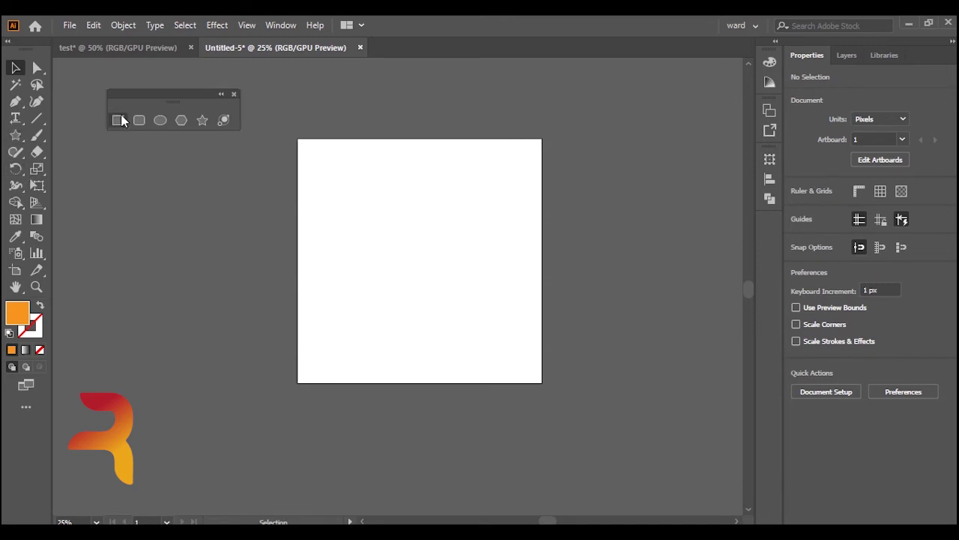
pyautogui.click(122, 118)
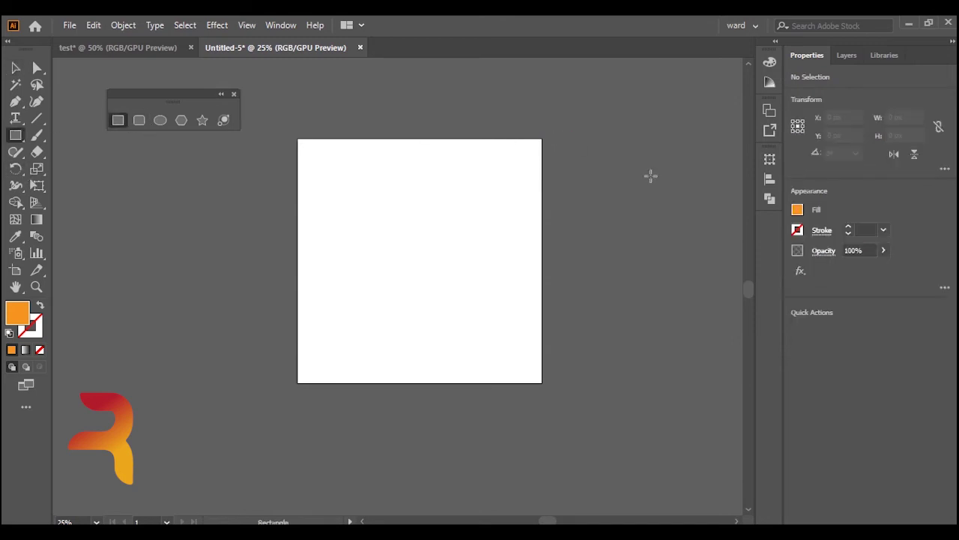
pyautogui.moveTo(545, 137); pyautogui.dragTo(298, 383)
pyautogui.click(16, 68)
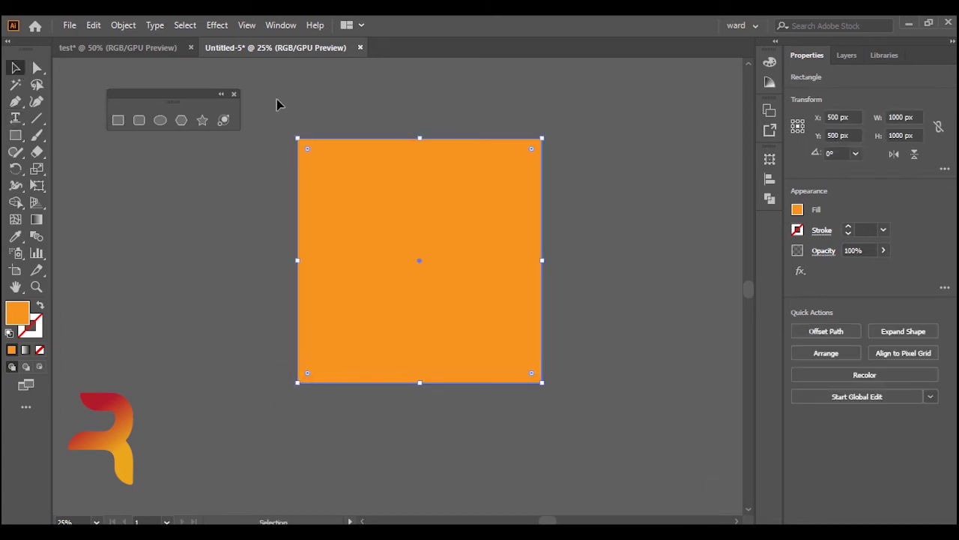
pyautogui.click(222, 121)
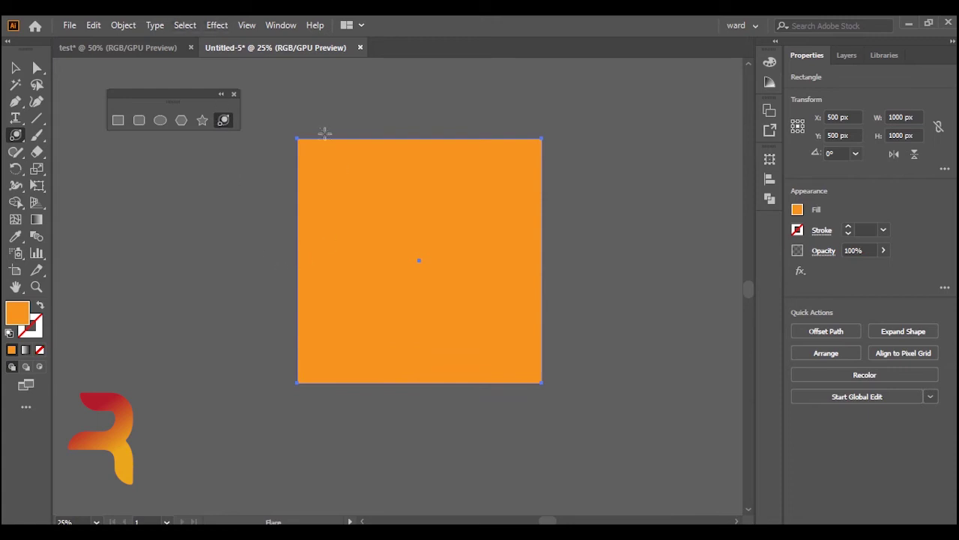
# Draw a lens flare from the square's top-left toward the lower right.
pyautogui.click(316, 157)
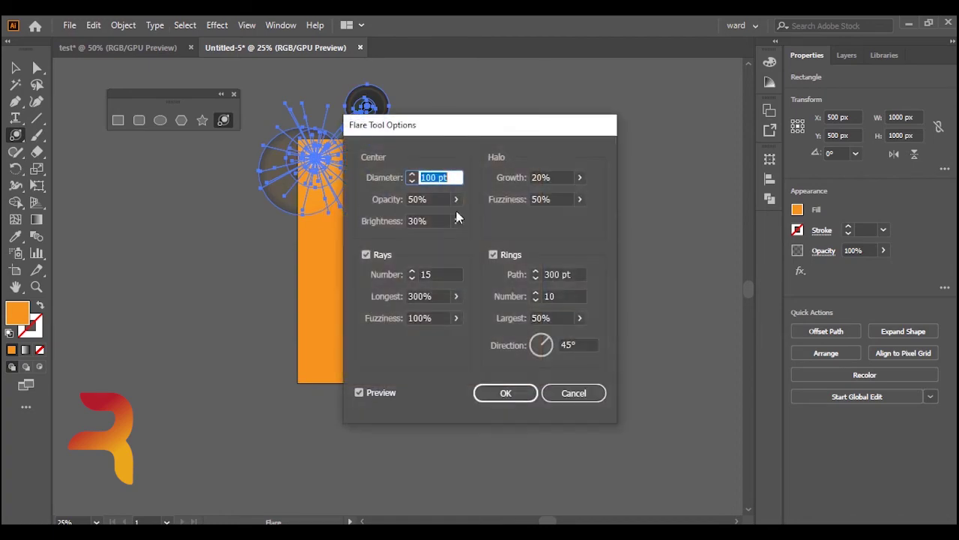
pyautogui.click(574, 388)
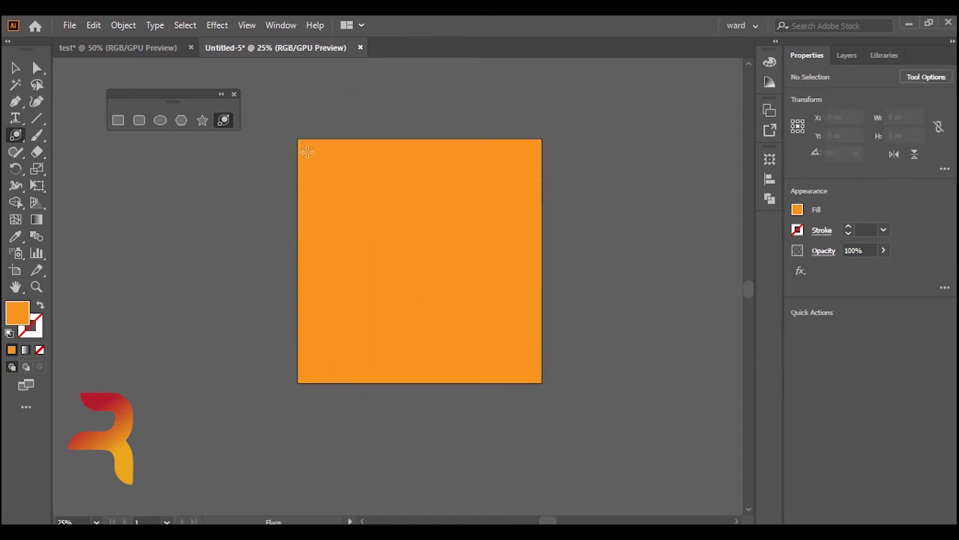
pyautogui.moveTo(316, 156)
pyautogui.mouseDown()
pyautogui.moveTo(370, 195)
pyautogui.moveTo(319, 180)
pyautogui.mouseUp()
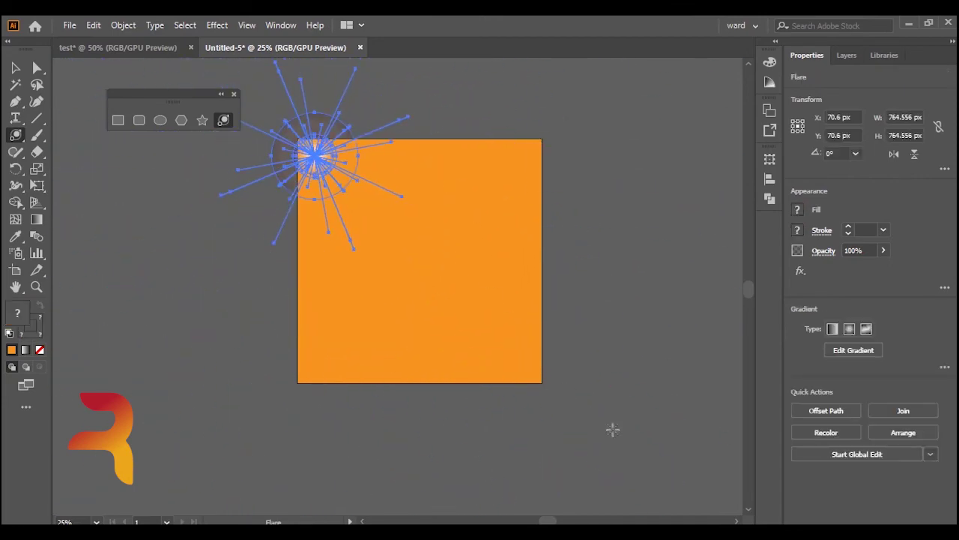
pyautogui.click(488, 320)
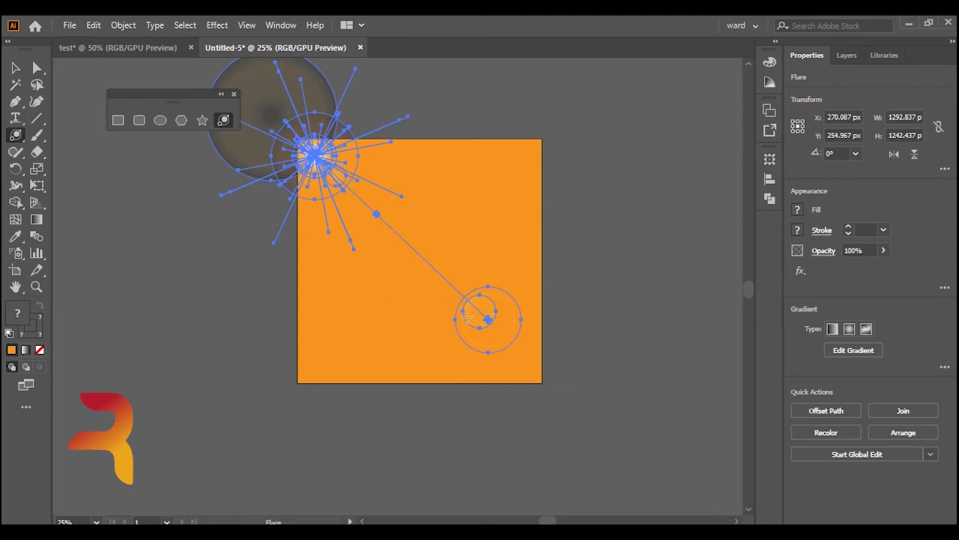
# Move the lens flare down-right and scale it smaller.
pyautogui.click(16, 67)
pyautogui.click(172, 255)
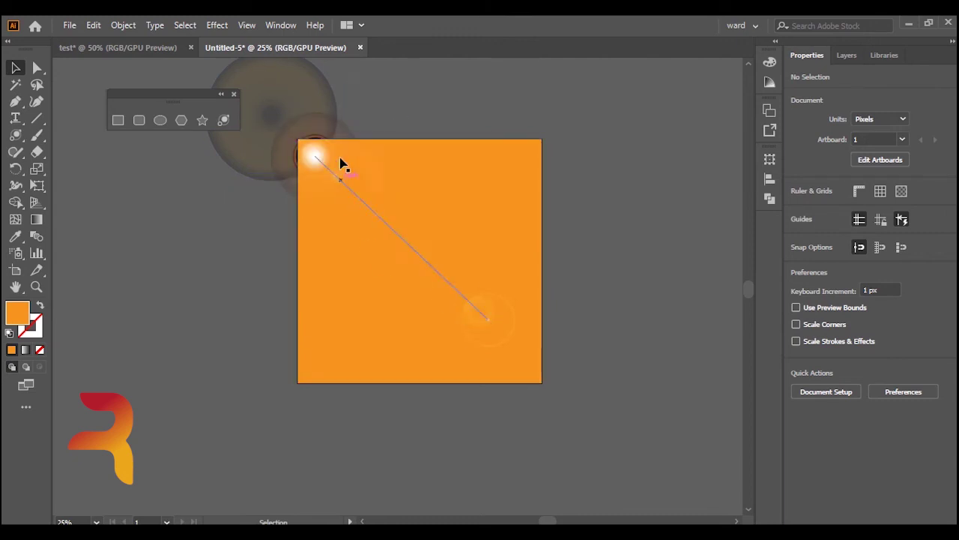
pyautogui.moveTo(324, 161)
pyautogui.mouseDown()
pyautogui.moveTo(348, 195)
pyautogui.moveTo(339, 197)
pyautogui.mouseUp()
pyautogui.moveTo(543, 383); pyautogui.dragTo(446, 325)
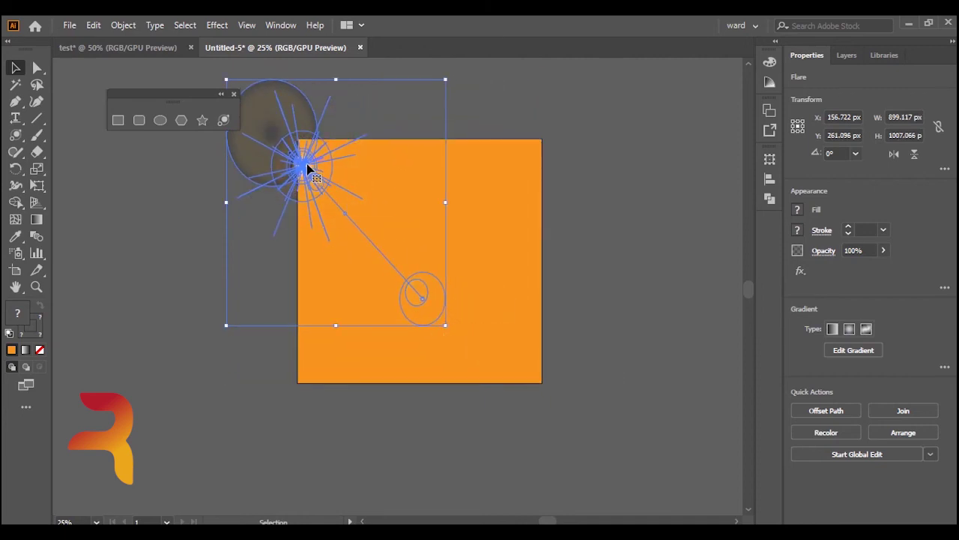
pyautogui.hotkey('ctrl', 'z')
pyautogui.moveTo(540, 80); pyautogui.dragTo(507, 117)
pyautogui.click(498, 263)
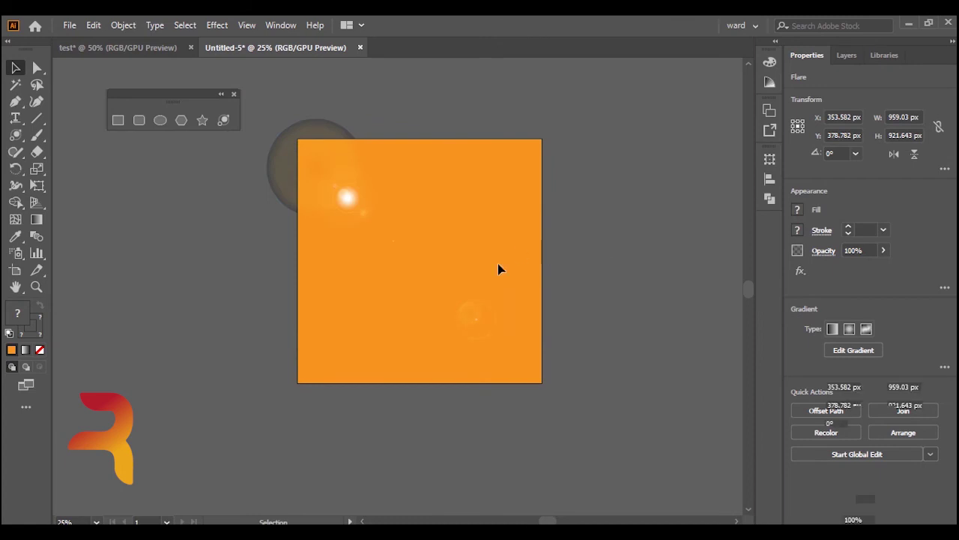
# Zoom in to 50%, select the lens flare and delete it.
pyautogui.hotkey('ctrl', '+')
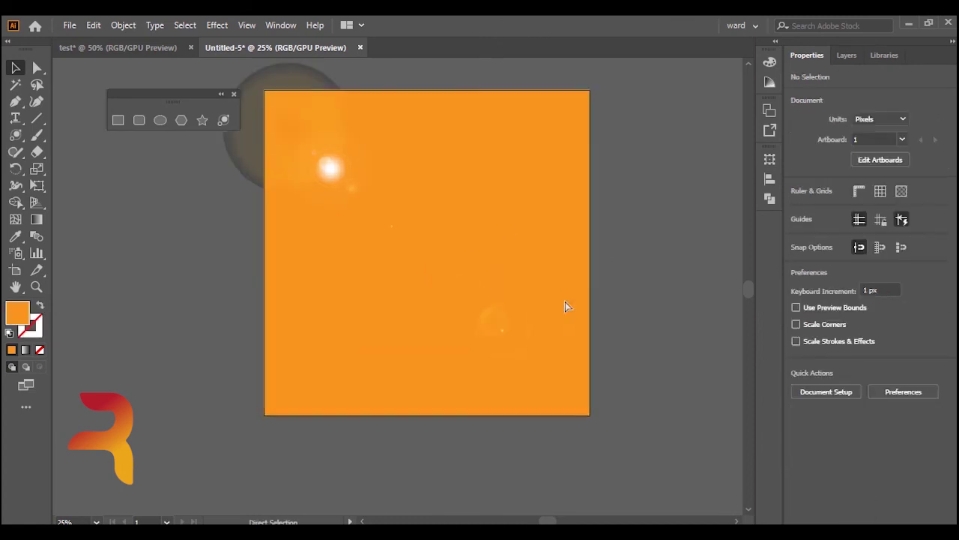
pyautogui.hotkey('ctrl', '+')
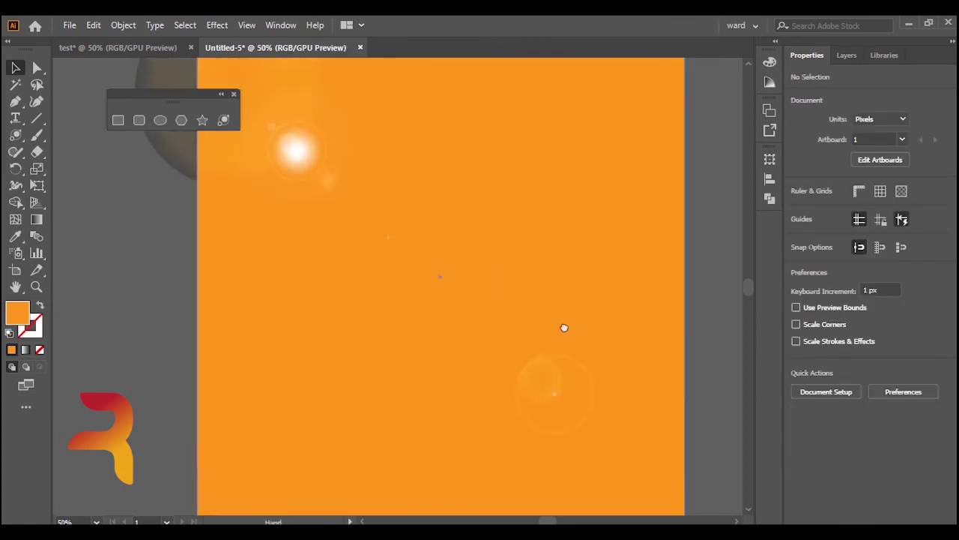
pyautogui.hotkey('ctrl', 'a')
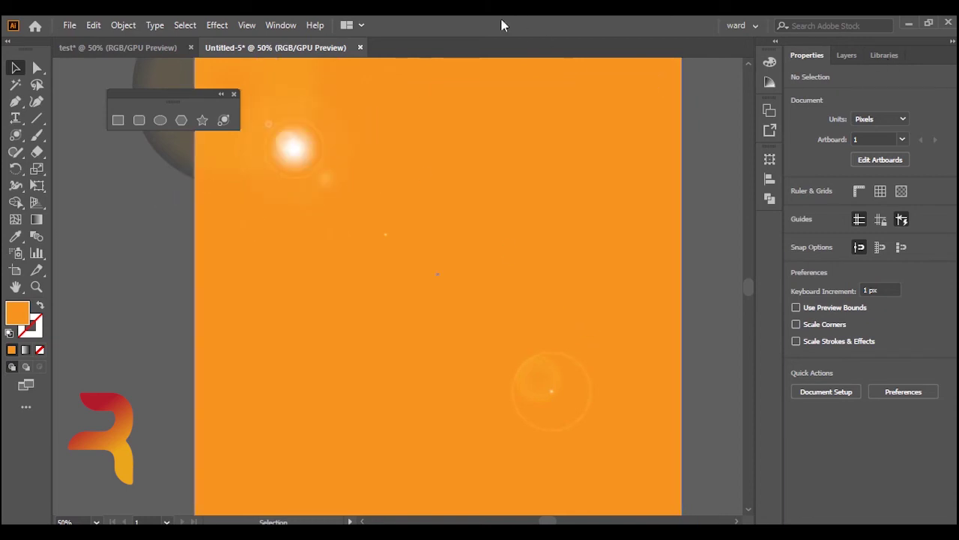
pyautogui.click(361, 25)
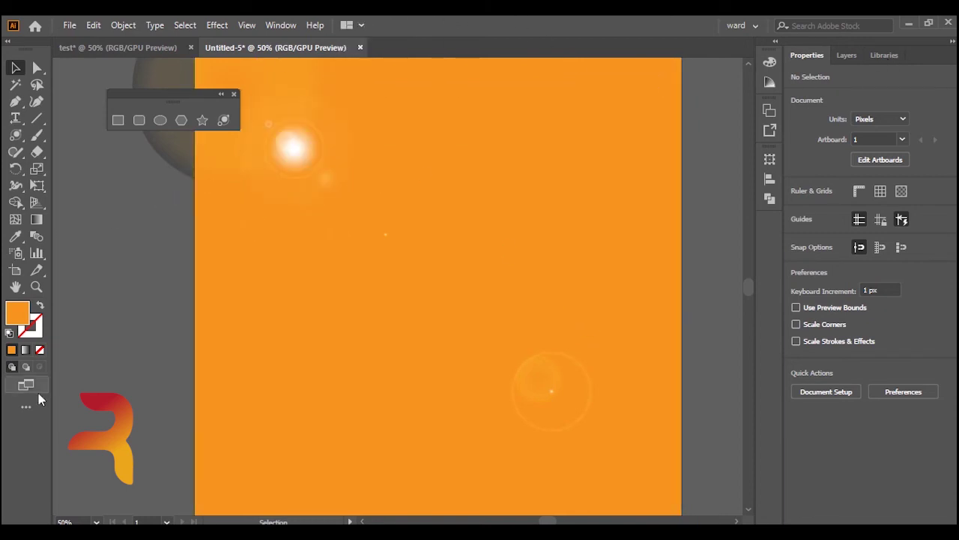
pyautogui.hotkey('ctrl', 'a')
pyautogui.click(373, 150)
pyautogui.click(317, 143)
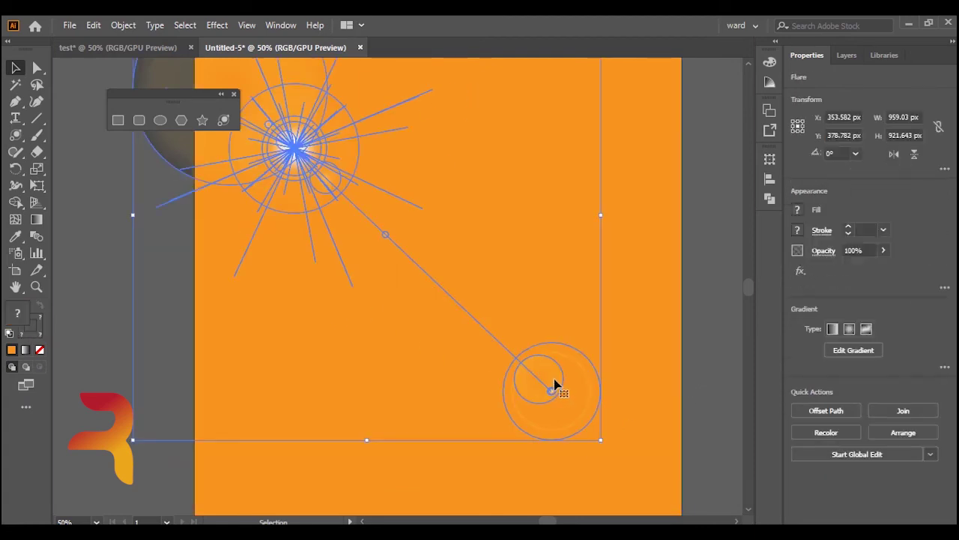
pyautogui.press('Delete')
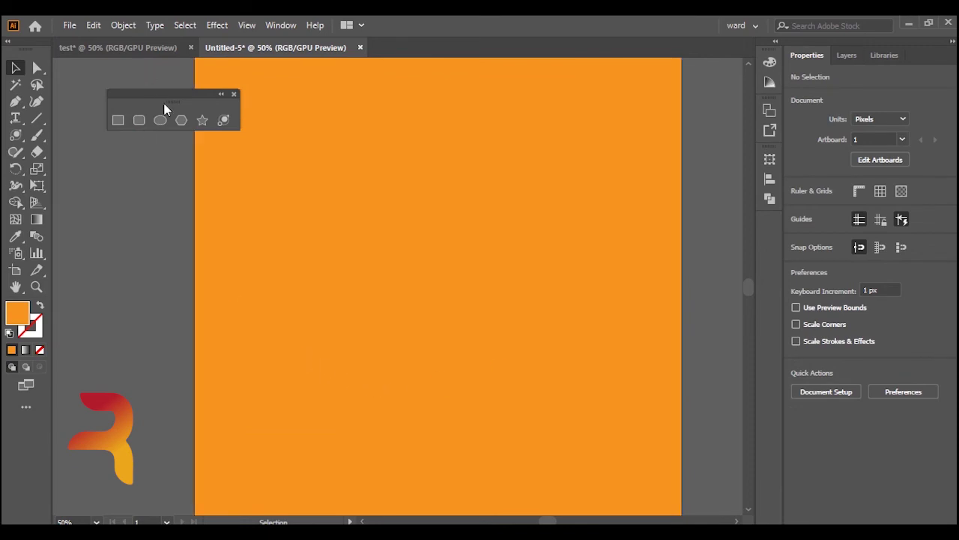
# Close the basic-shapes panel and tear off the Line Segment tool group as a floating panel.
pyautogui.click(236, 93)
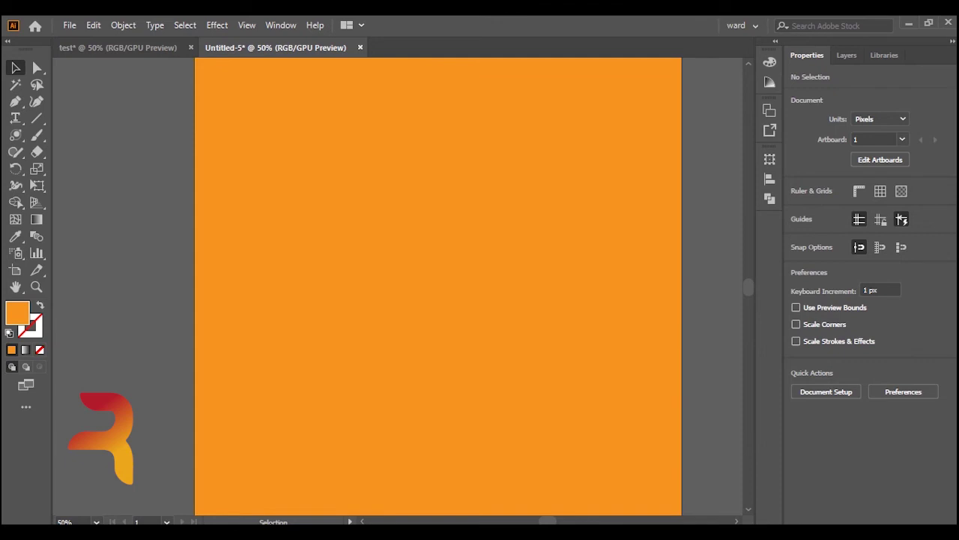
pyautogui.click(45, 119)
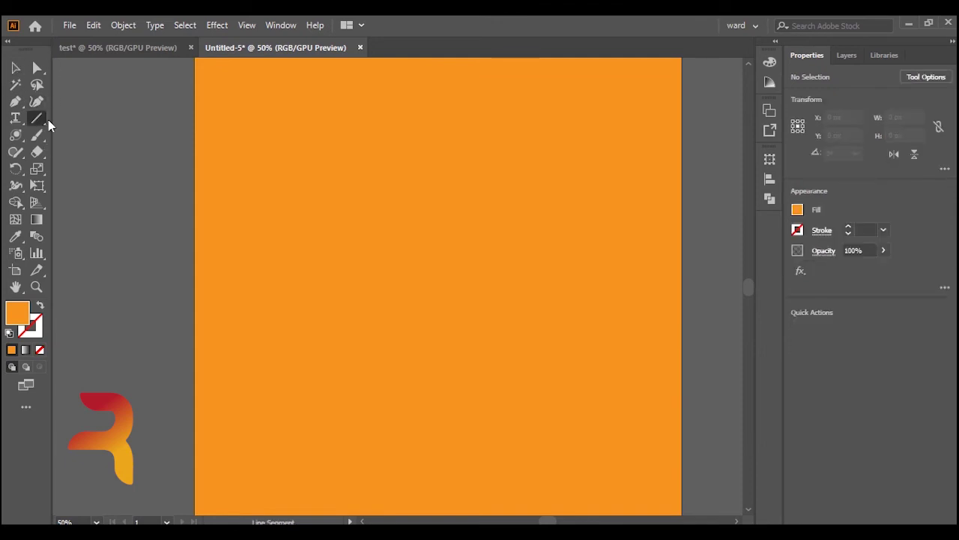
pyautogui.click(45, 121)
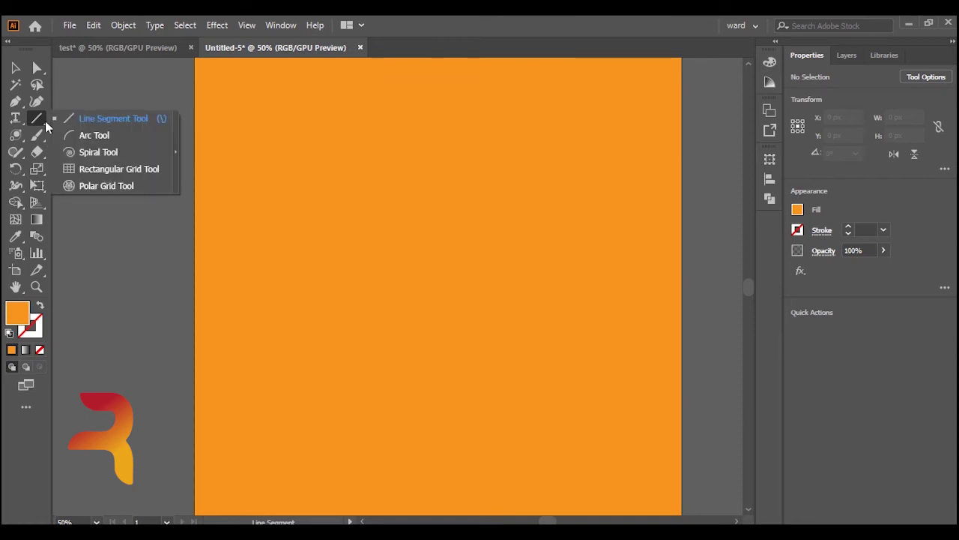
pyautogui.click(175, 156)
pyautogui.moveTo(85, 132)
pyautogui.mouseDown()
pyautogui.moveTo(101, 98)
pyautogui.moveTo(112, 106)
pyautogui.mouseUp()
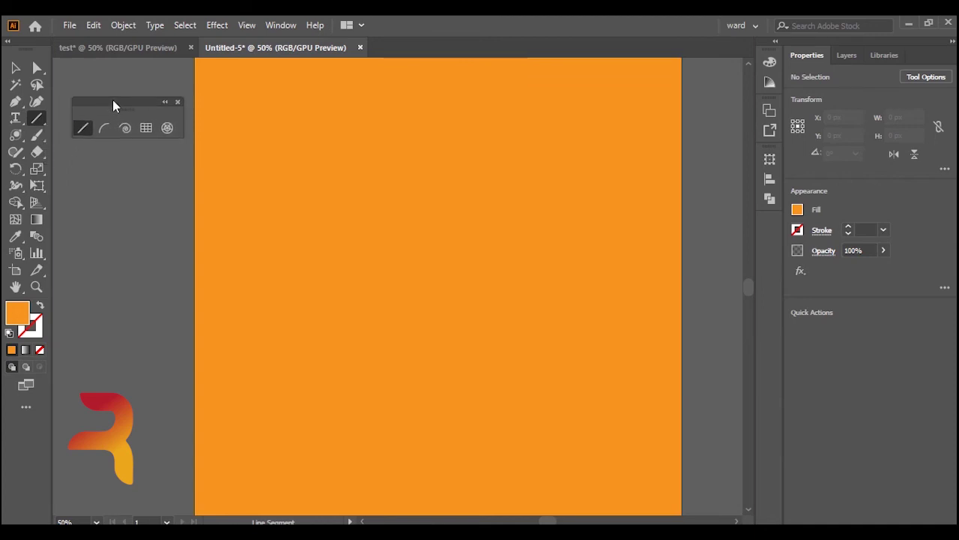
# Set the fill to white and draw two diagonal lines across the orange square.
pyautogui.click(798, 210)
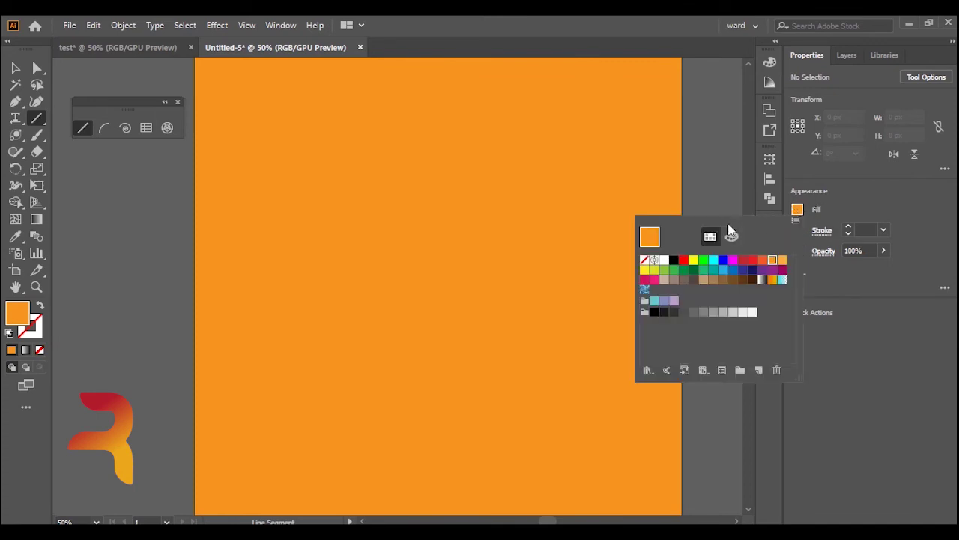
pyautogui.click(664, 259)
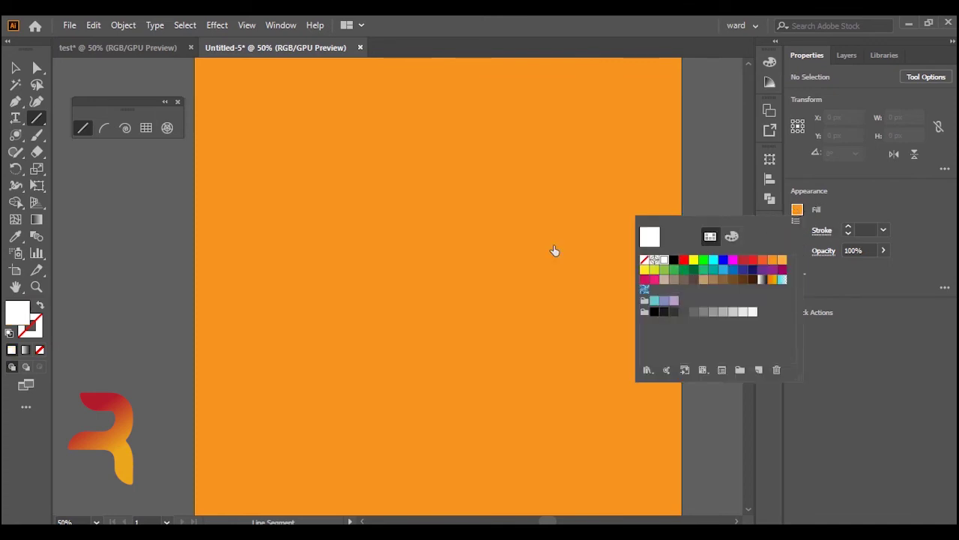
pyautogui.click(87, 131)
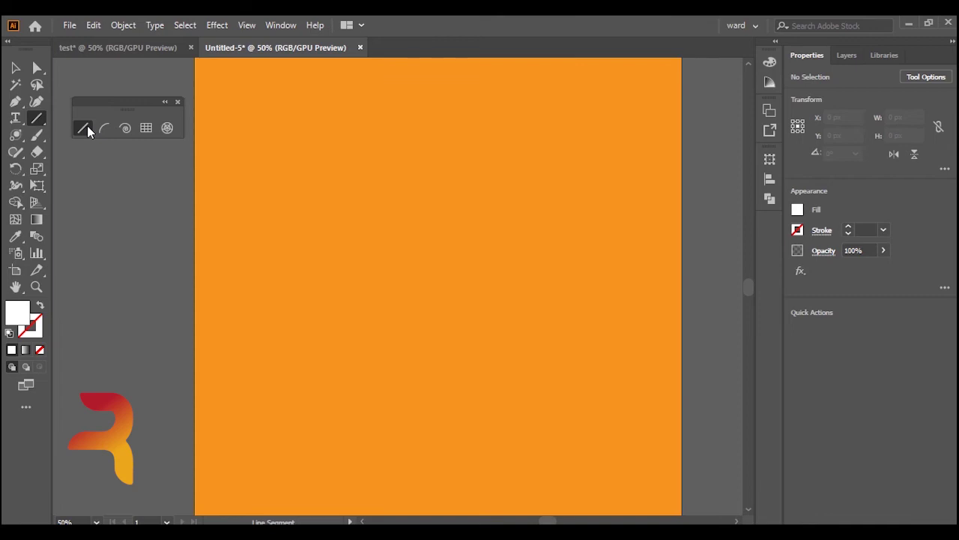
pyautogui.moveTo(575, 117); pyautogui.dragTo(458, 238)
pyautogui.moveTo(638, 223); pyautogui.dragTo(479, 351)
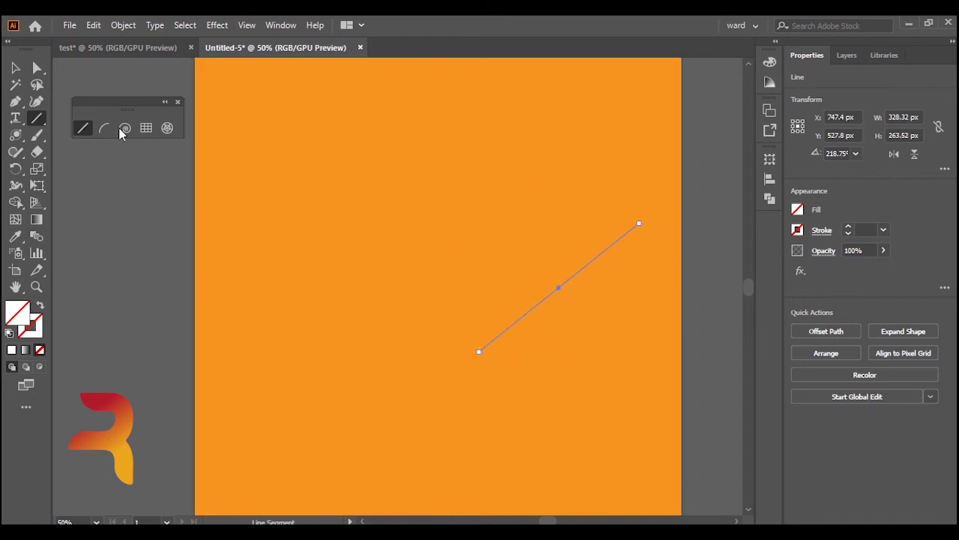
pyautogui.click(15, 67)
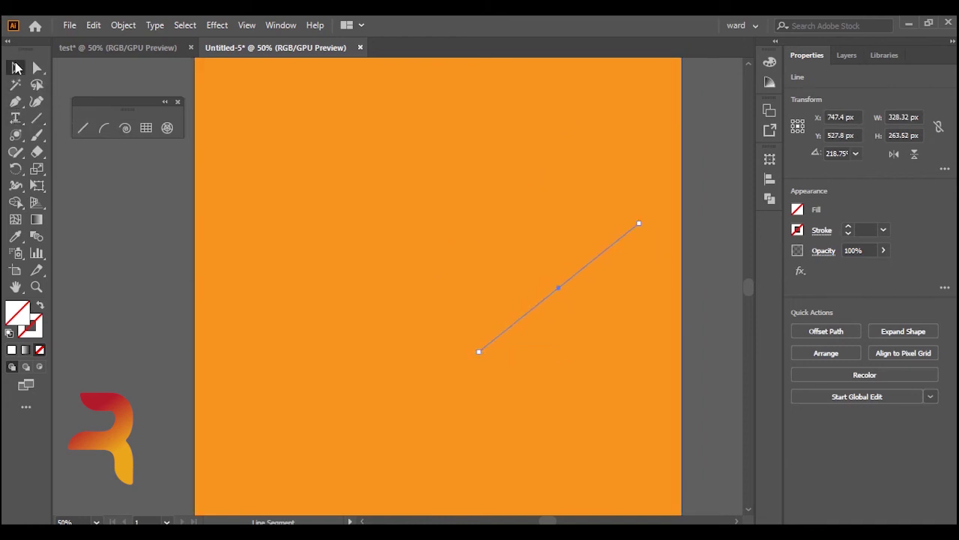
# Lock the <Rectangle> in Layer 1 via the Layers panel and select both lines with Ctrl+A.
pyautogui.click(701, 227)
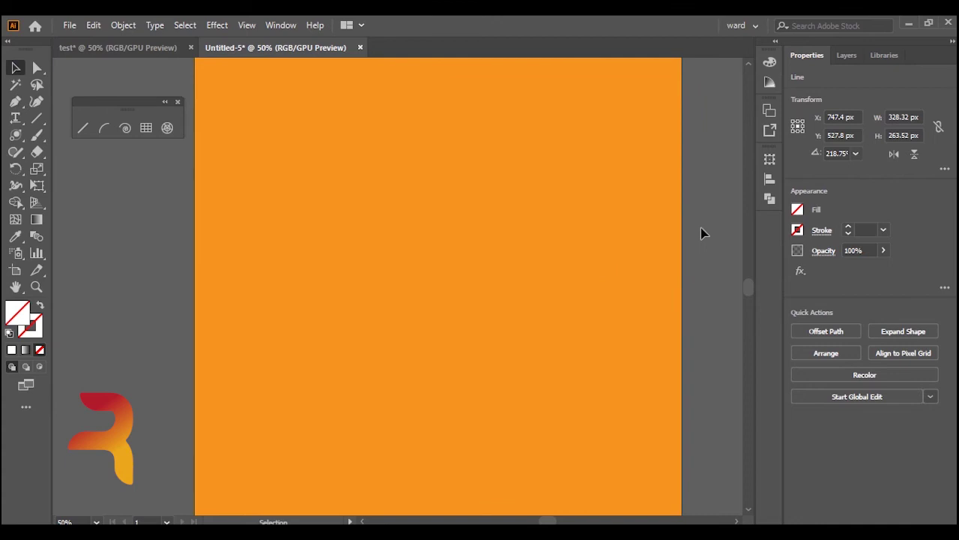
pyautogui.click(659, 303)
pyautogui.click(853, 54)
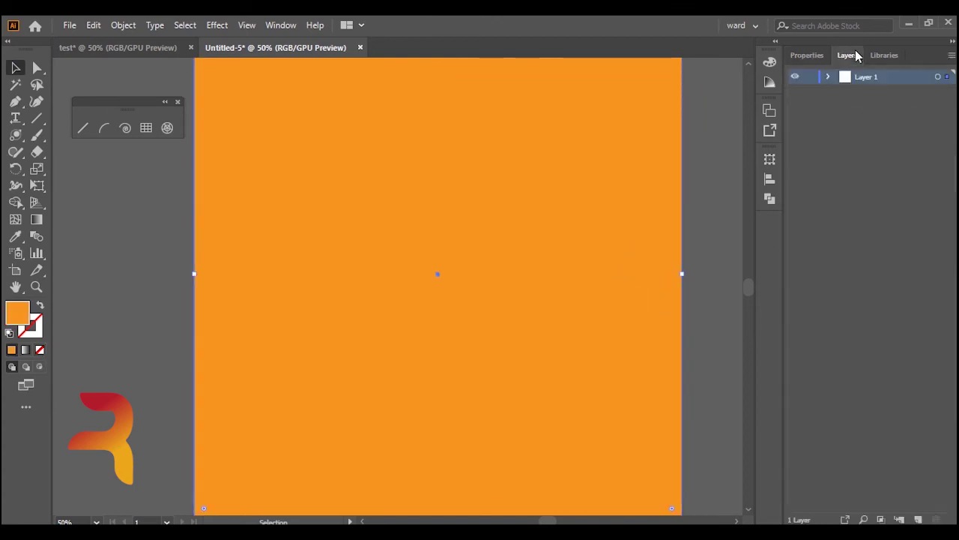
pyautogui.click(829, 77)
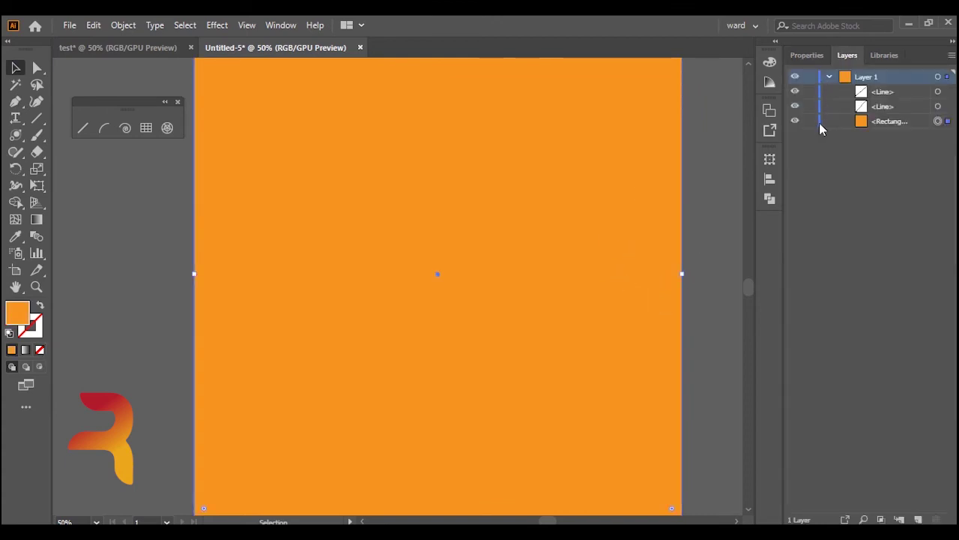
pyautogui.click(810, 121)
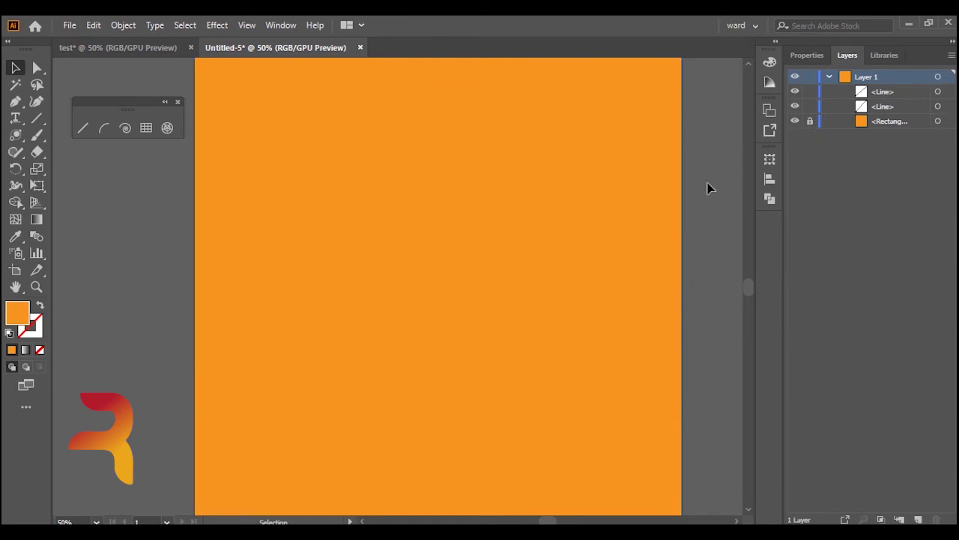
pyautogui.hotkey('ctrl', 'a')
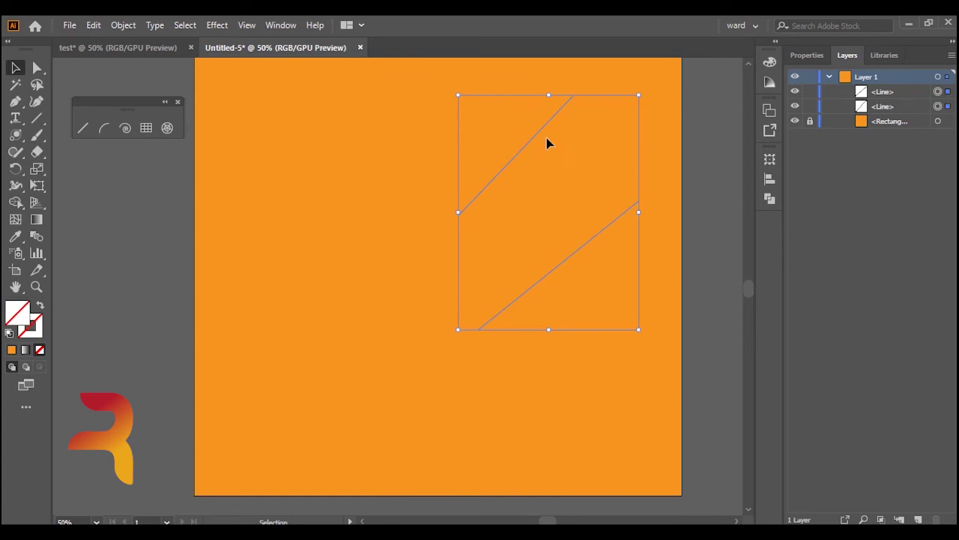
pyautogui.click(802, 56)
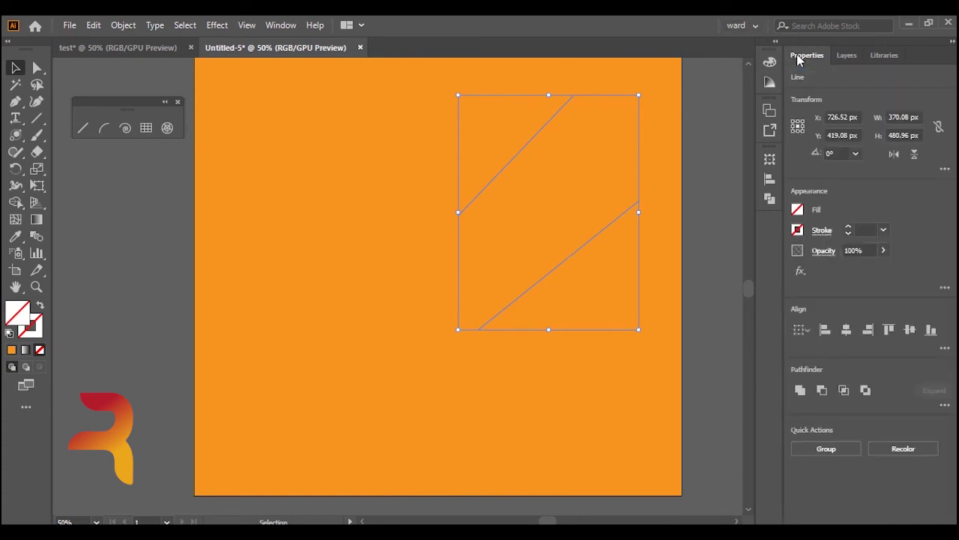
# Give both lines a solid 7 pt stroke with a tapered width profile.
pyautogui.click(801, 235)
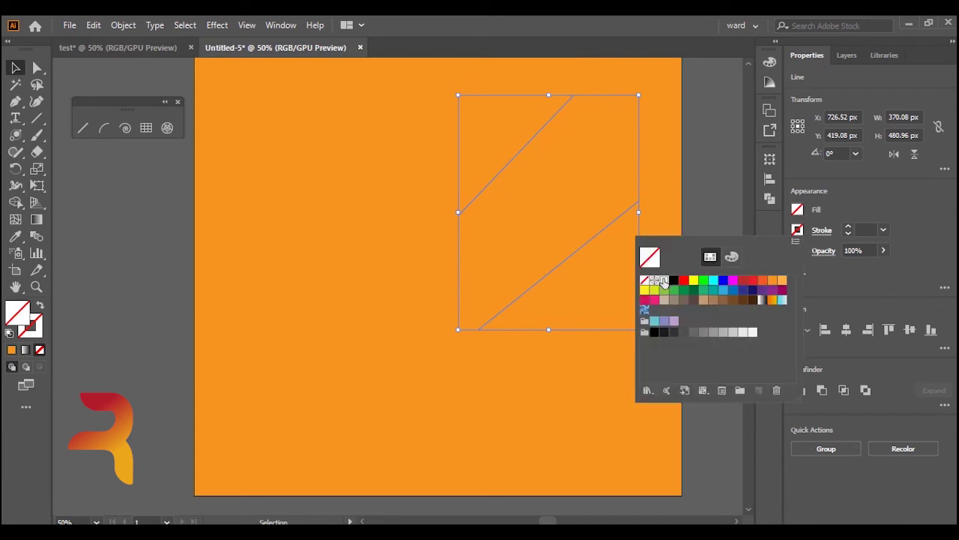
pyautogui.click(848, 226)
pyautogui.click(849, 227)
pyautogui.click(849, 227)
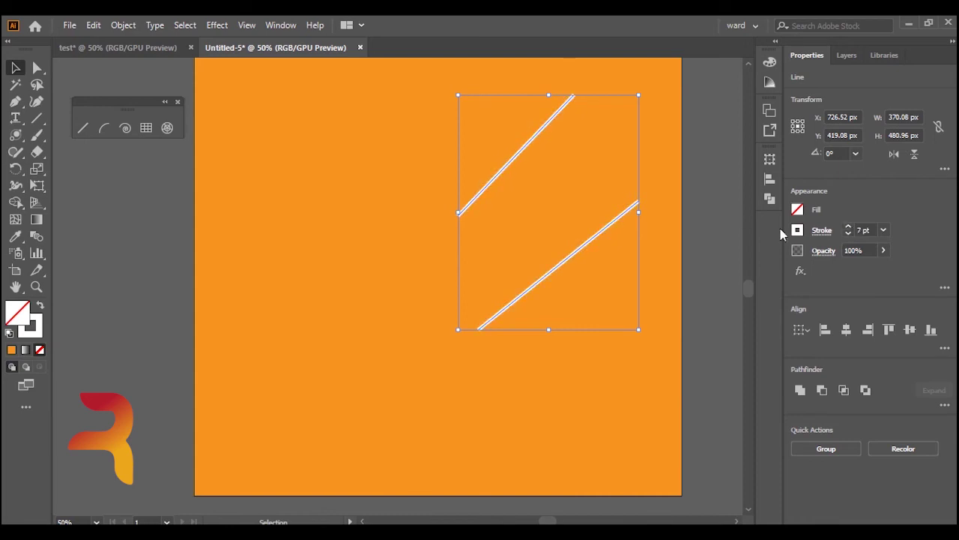
pyautogui.click(824, 231)
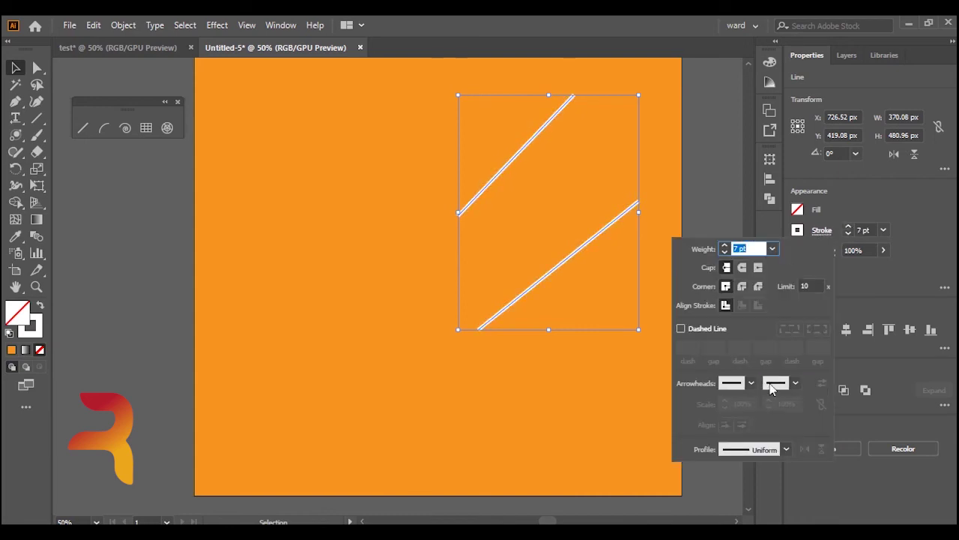
pyautogui.click(787, 449)
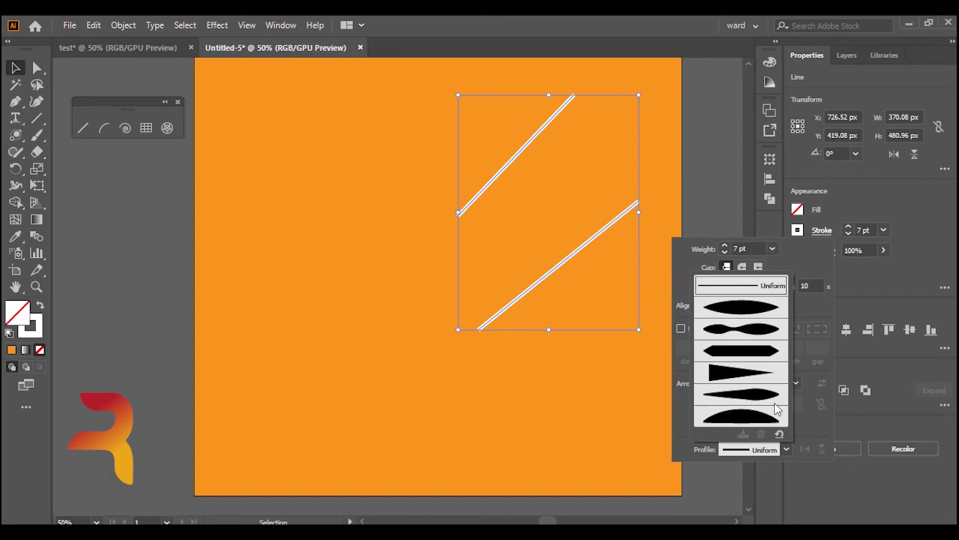
pyautogui.click(778, 331)
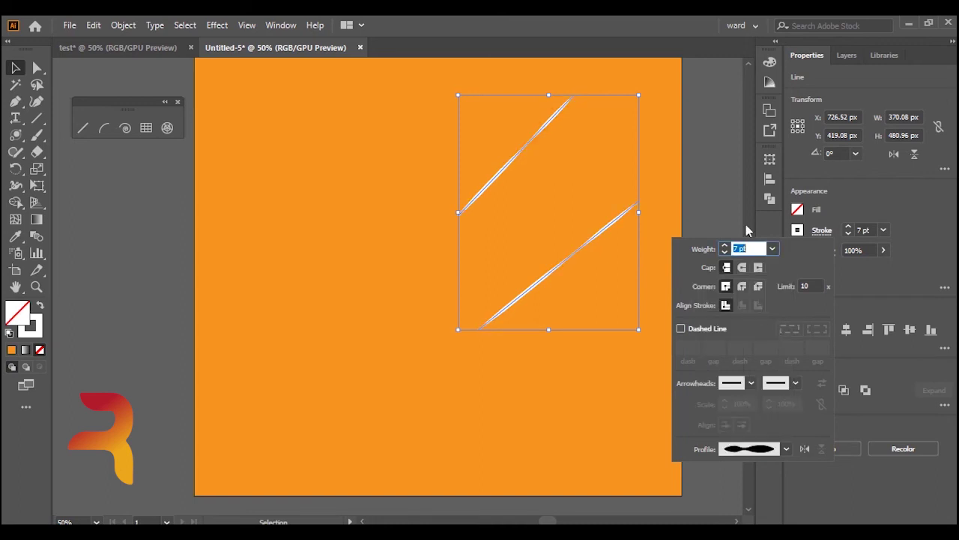
# Delete the lower and upper tapered lines, then draw a horizontal line across the artboard.
pyautogui.click(651, 155)
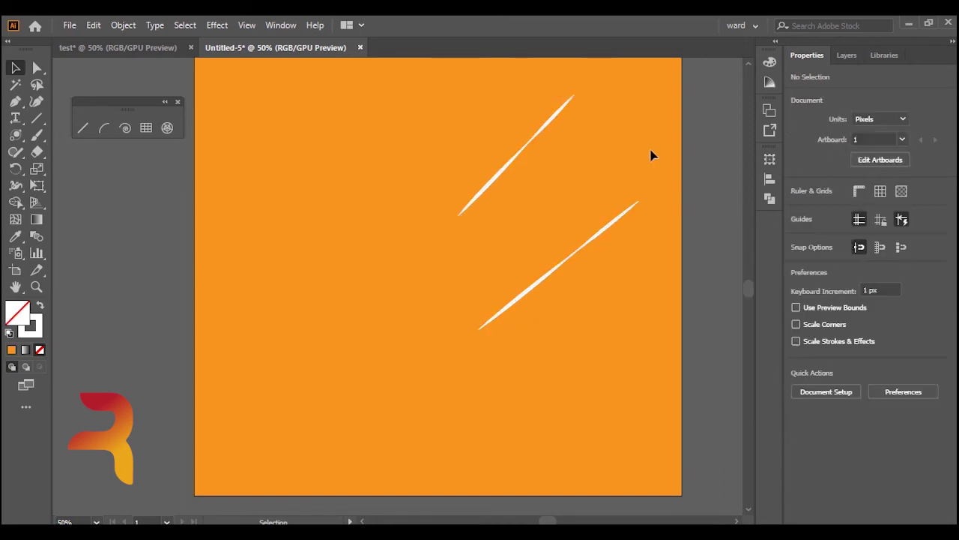
pyautogui.click(629, 210)
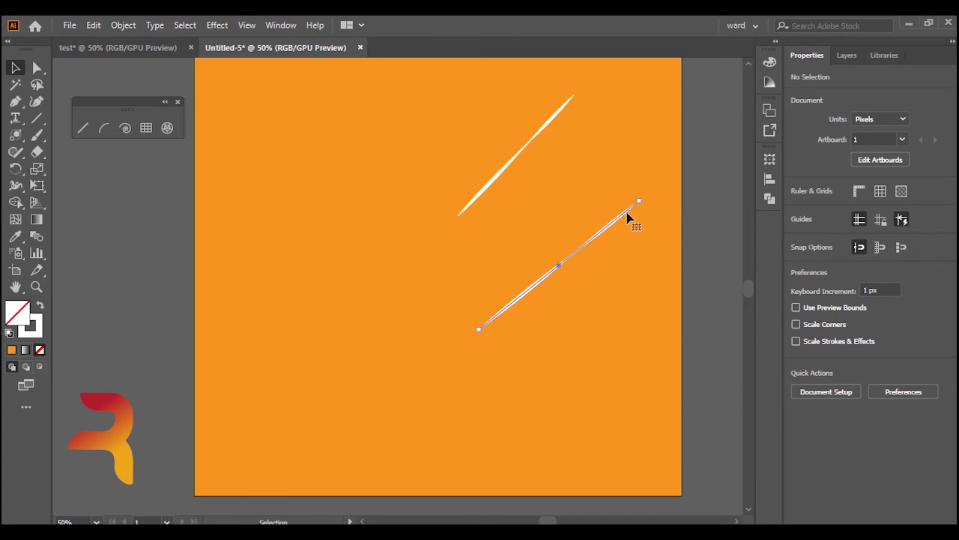
pyautogui.press('Delete')
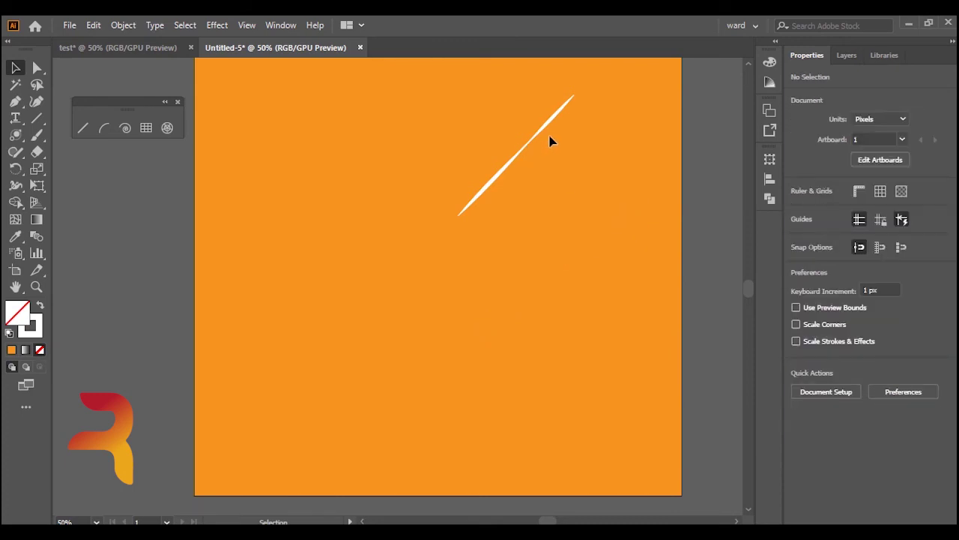
pyautogui.click(551, 125)
pyautogui.press('Delete')
pyautogui.click(82, 129)
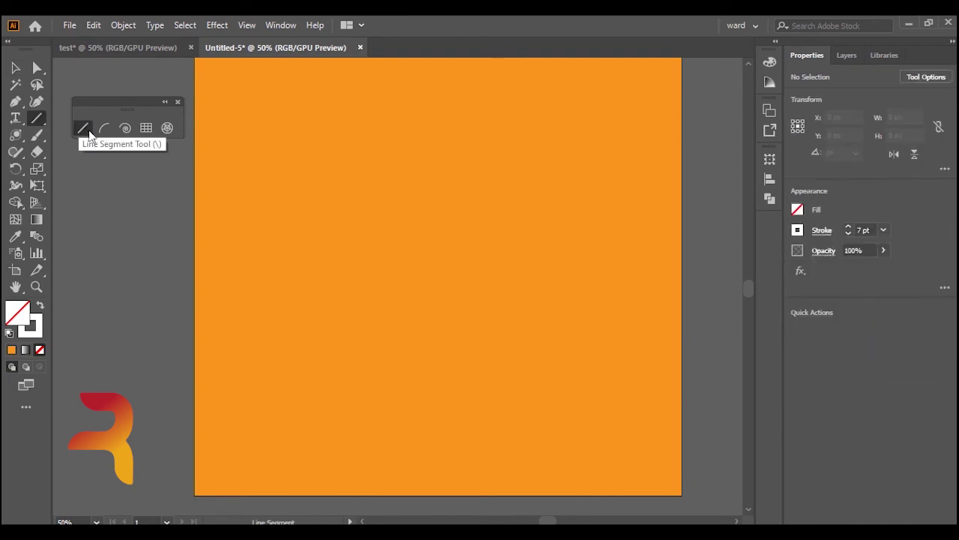
pyautogui.moveTo(595, 202)
pyautogui.mouseDown()
pyautogui.moveTo(343, 203)
pyautogui.moveTo(407, 248)
pyautogui.moveTo(404, 233)
pyautogui.mouseUp()
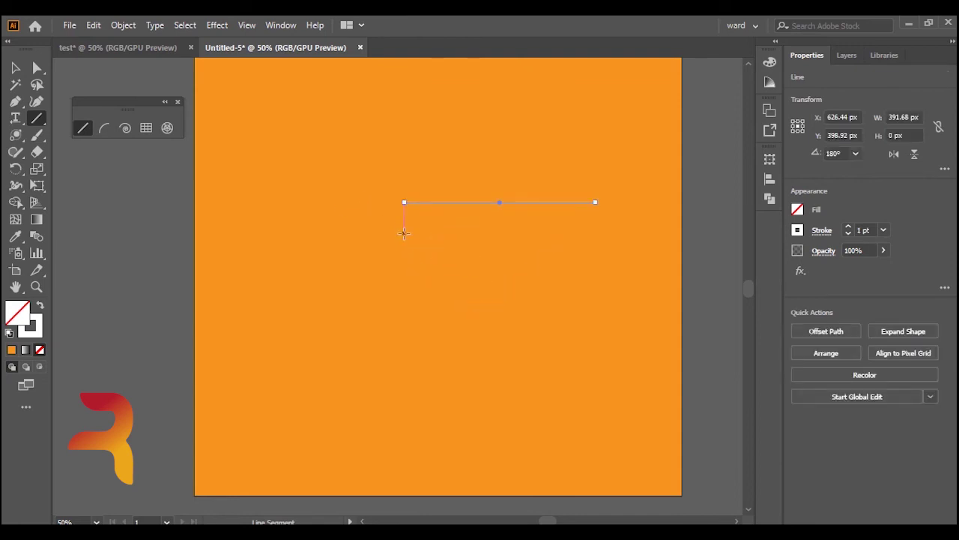
# Delete the test horizontal line and open Line Segment Tool Options showing 391.68 px at 180°.
pyautogui.press('Delete')
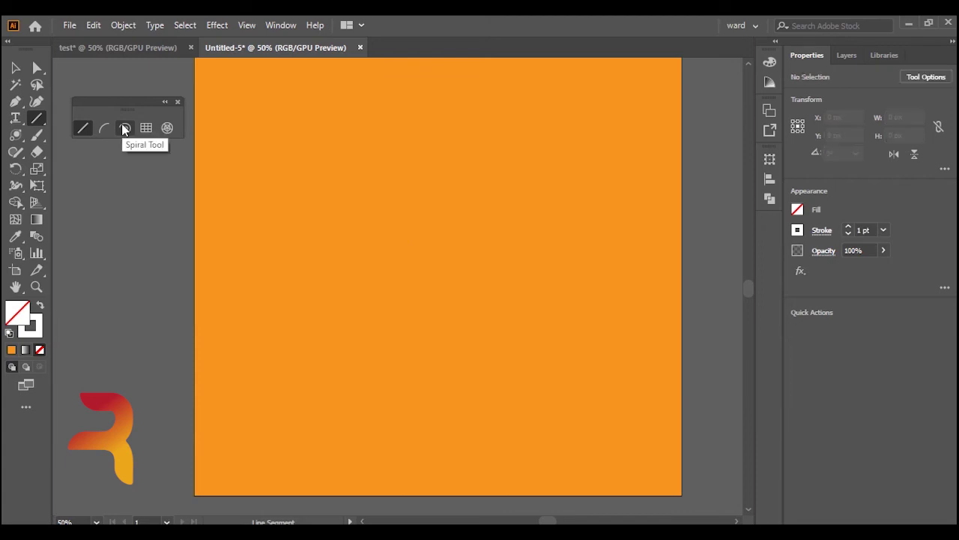
pyautogui.click(324, 138)
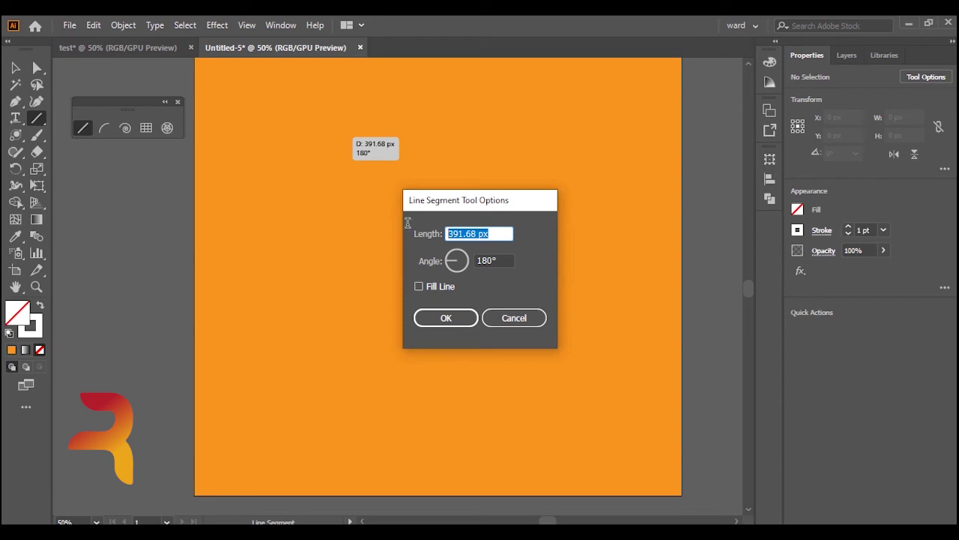
# Create a 400 px vertical line at 90° from Line Segment Tool Options, then deselect it.
pyautogui.write('400')
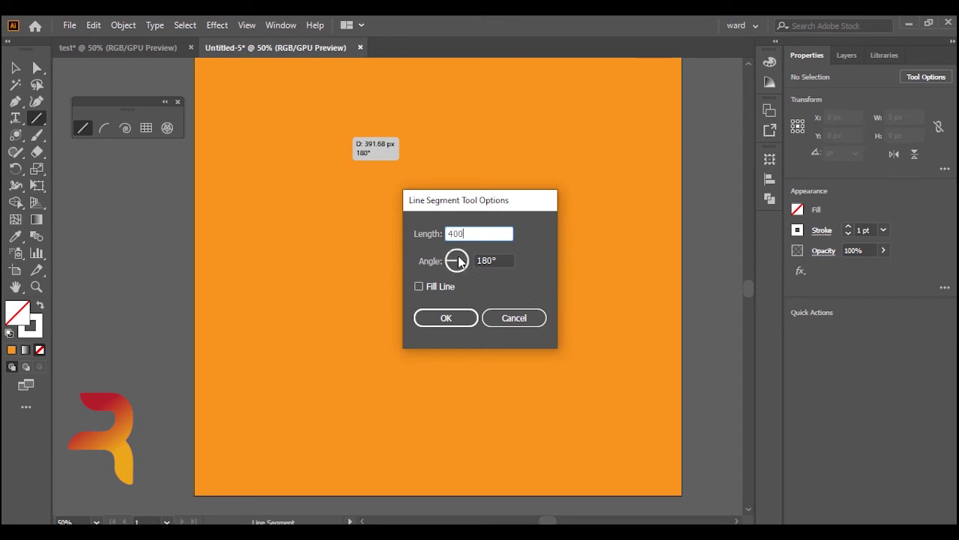
pyautogui.click(460, 254)
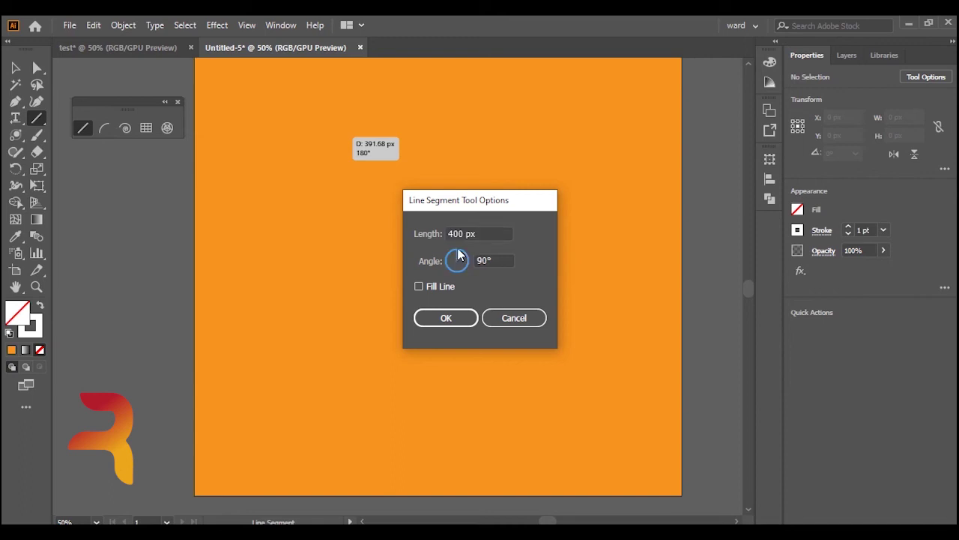
pyautogui.click(457, 317)
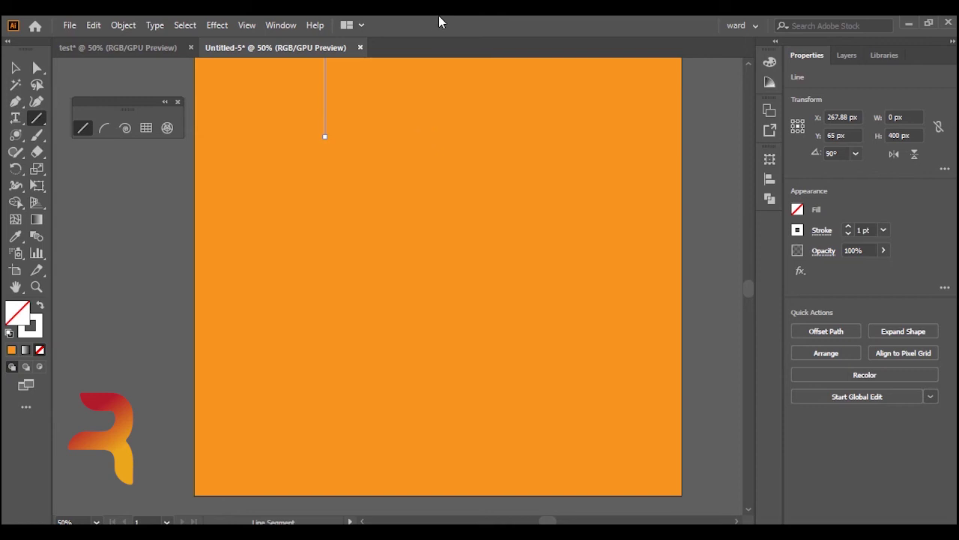
pyautogui.scroll(2, 379, 138)
pyautogui.press('v')
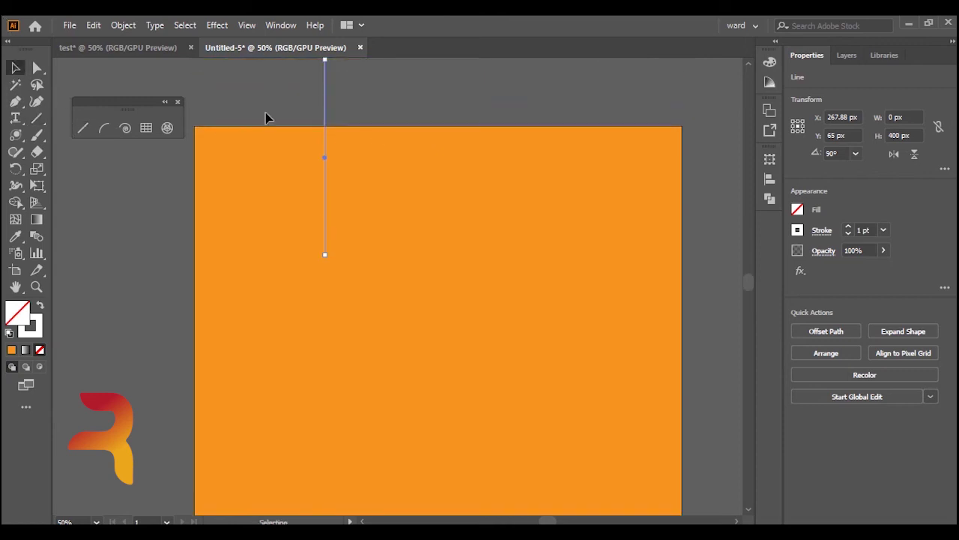
pyautogui.click(497, 248)
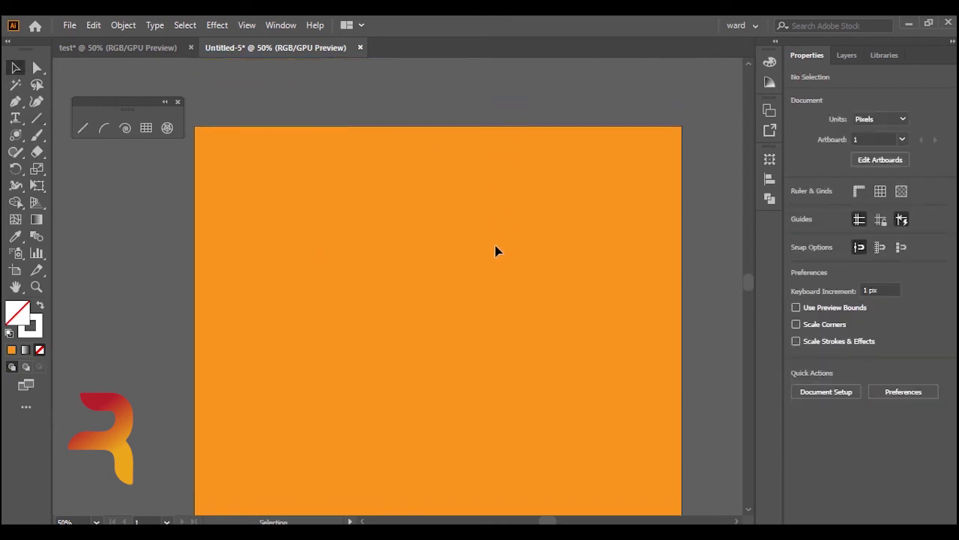
pyautogui.click(83, 127)
pyautogui.moveTo(573, 244); pyautogui.dragTo(397, 245)
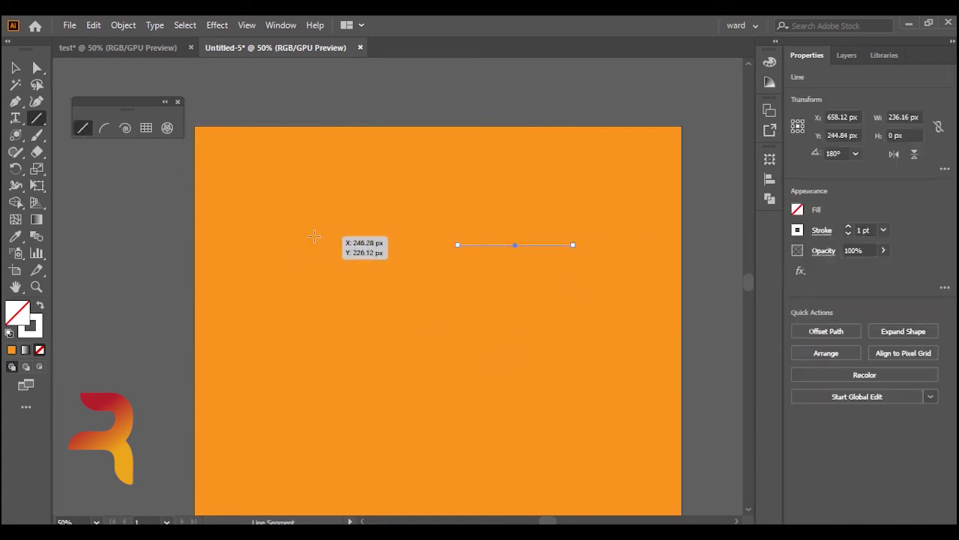
pyautogui.click(13, 66)
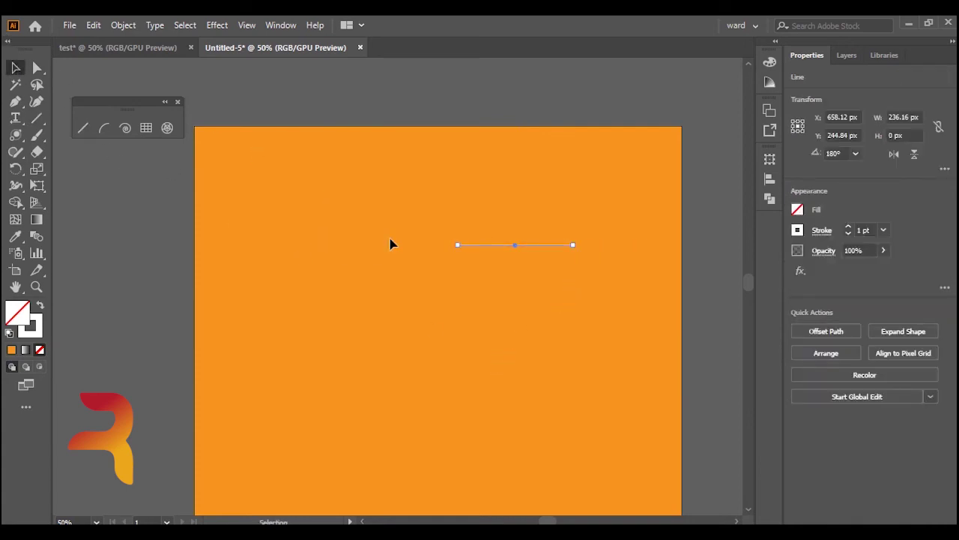
pyautogui.press('Delete')
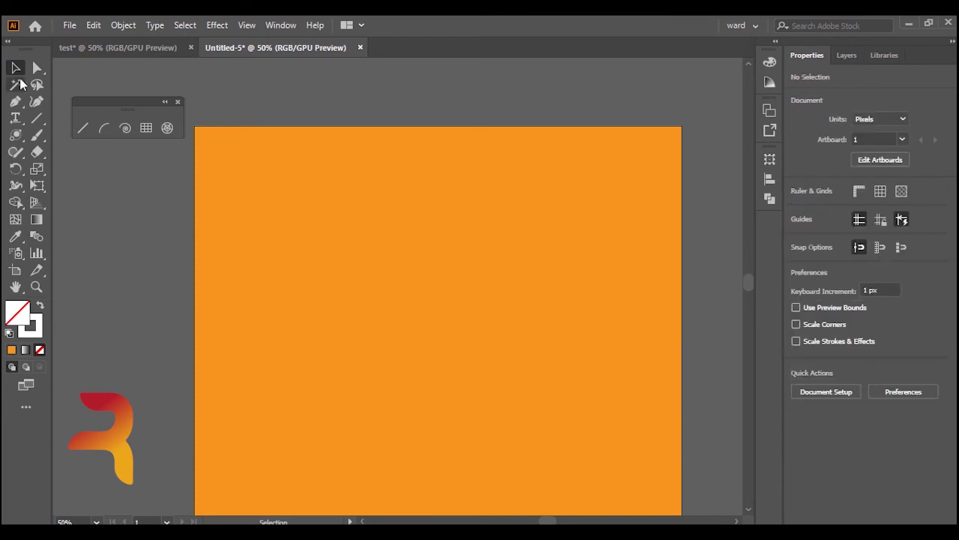
pyautogui.click(105, 127)
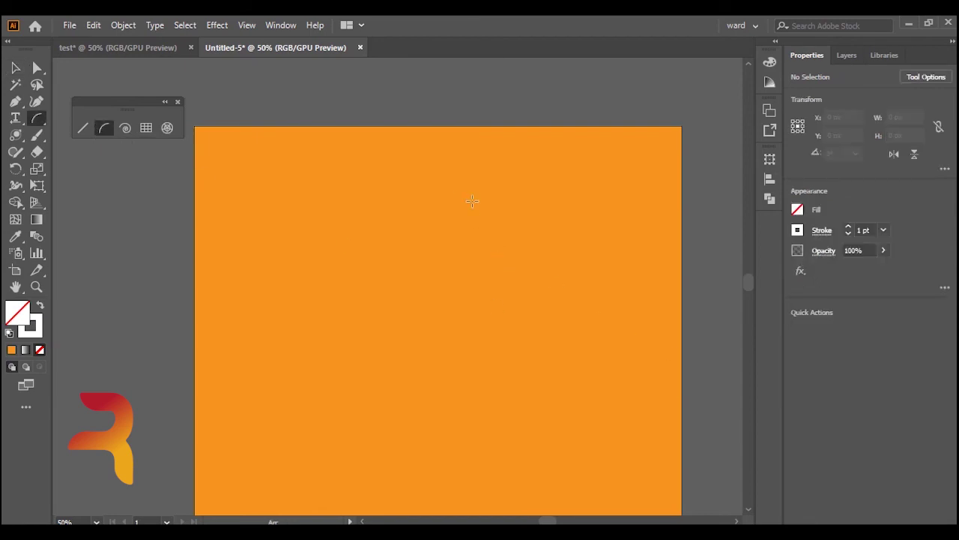
# Draw several thin arcs across the upper and lower parts of the artboard with the Arc tool.
pyautogui.moveTo(547, 222); pyautogui.dragTo(446, 287)
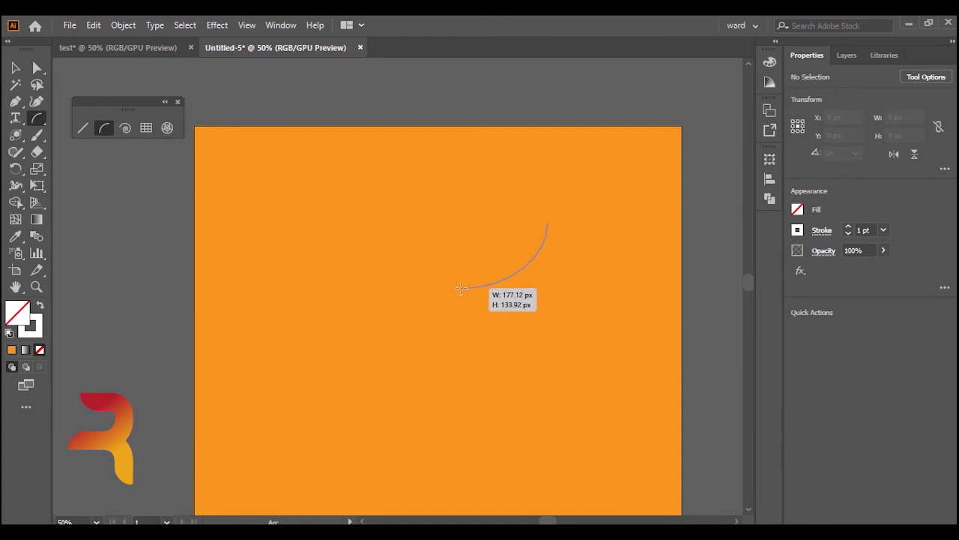
pyautogui.moveTo(470, 209)
pyautogui.mouseDown()
pyautogui.moveTo(339, 222)
pyautogui.moveTo(394, 271)
pyautogui.mouseUp()
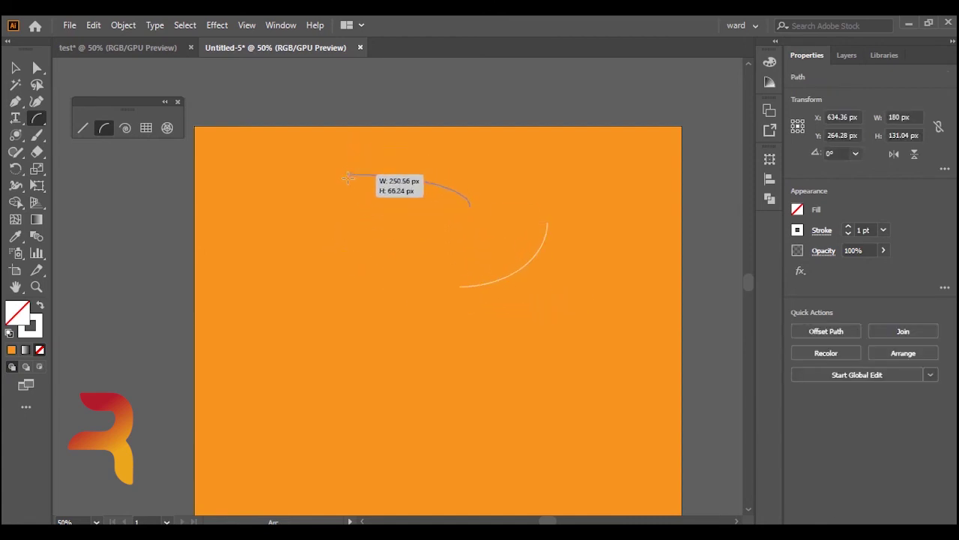
pyautogui.moveTo(393, 272)
pyautogui.mouseDown()
pyautogui.moveTo(369, 244)
pyautogui.moveTo(485, 288)
pyautogui.mouseUp()
pyautogui.scroll(-2, 400, 253)
pyautogui.moveTo(540, 316)
pyautogui.mouseDown()
pyautogui.moveTo(480, 351)
pyautogui.moveTo(451, 352)
pyautogui.mouseUp()
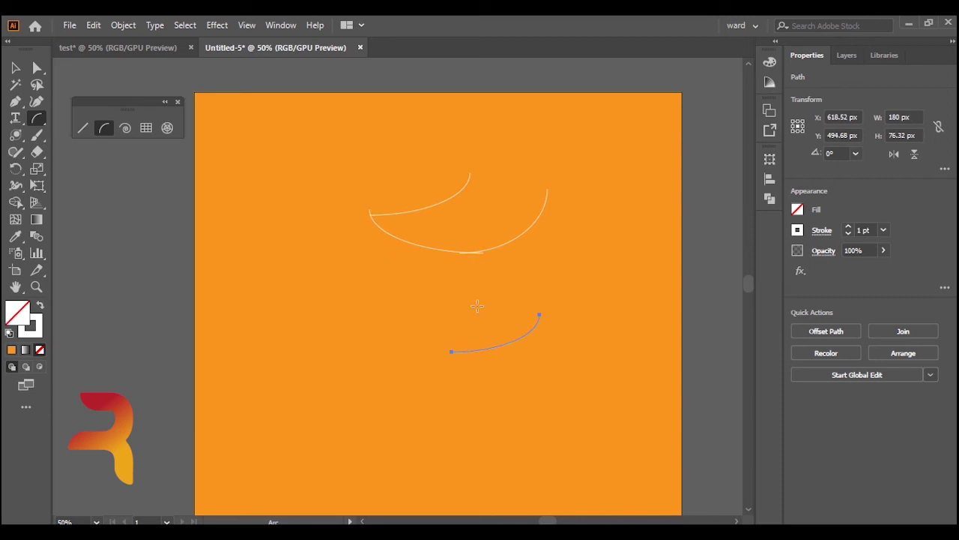
# Draw a concave corner arc, tuning its curvature with the arrow keys and flipping it with X.
pyautogui.moveTo(387, 279)
pyautogui.mouseDown()
pyautogui.moveTo(240, 352)
pyautogui.moveTo(368, 300)
pyautogui.moveTo(332, 325)
pyautogui.moveTo(339, 321)
pyautogui.mouseUp()
pyautogui.press('Up')
pyautogui.press('Up')
pyautogui.press('Up')
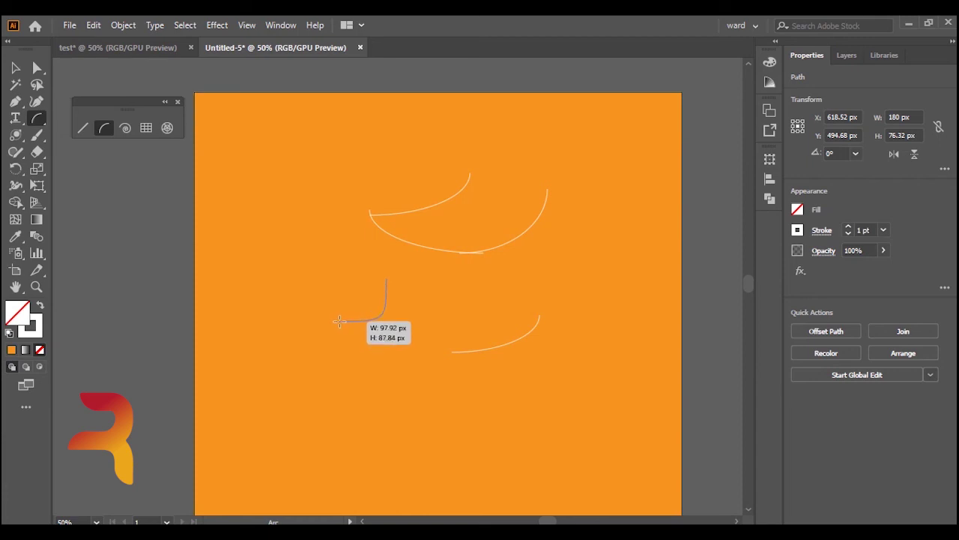
pyautogui.press('Down')
pyautogui.press('Down')
pyautogui.moveTo(340, 321); pyautogui.dragTo(344, 317)
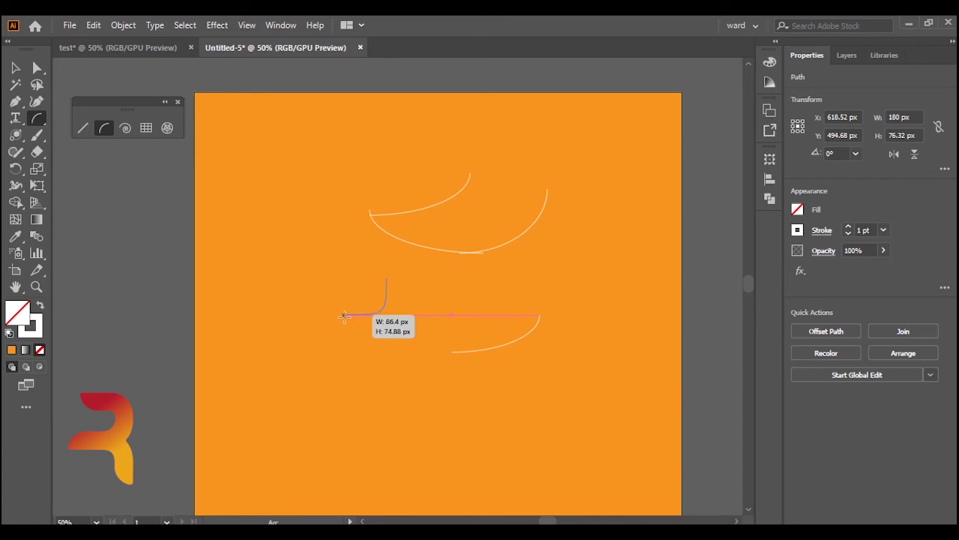
pyautogui.moveTo(344, 316); pyautogui.dragTo(313, 320)
pyautogui.press('x')
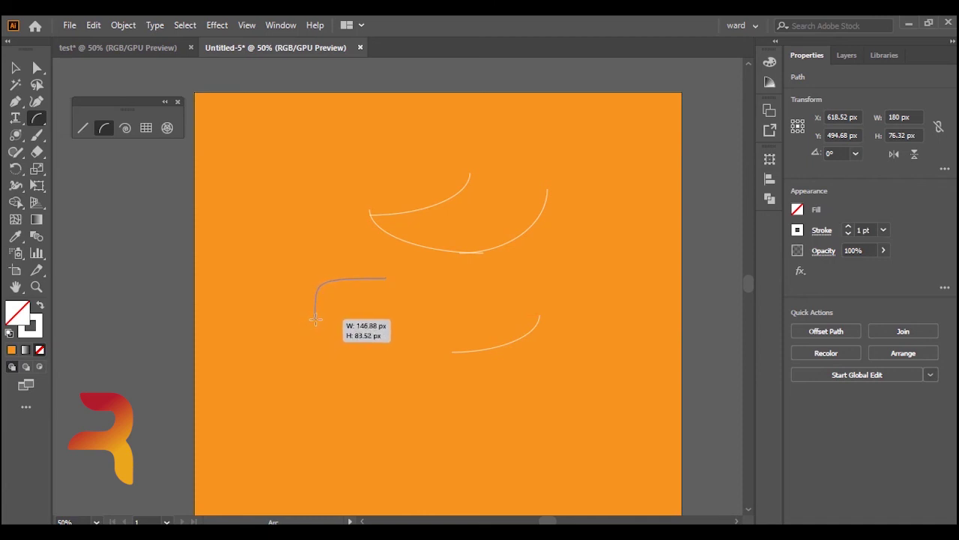
pyautogui.moveTo(312, 320)
pyautogui.mouseDown()
pyautogui.moveTo(322, 315)
pyautogui.moveTo(272, 382)
pyautogui.mouseUp()
pyautogui.press('Down')
pyautogui.press('Down')
pyautogui.press('Down')
pyautogui.press('Down')
pyautogui.press('Down')
pyautogui.press('Down')
pyautogui.press('Down')
pyautogui.press('Down')
pyautogui.press('Down')
pyautogui.moveTo(272, 381); pyautogui.dragTo(273, 376)
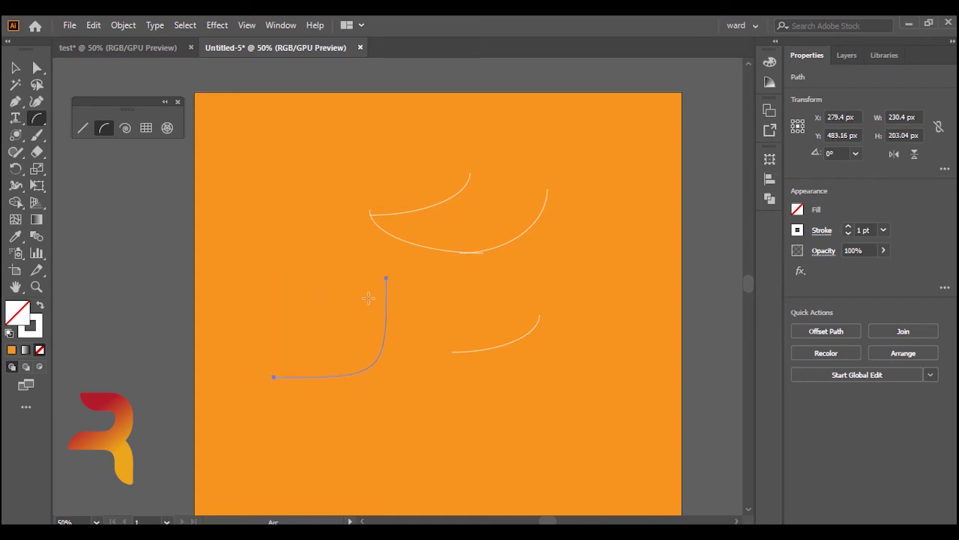
pyautogui.moveTo(361, 281)
pyautogui.mouseDown()
pyautogui.moveTo(362, 351)
pyautogui.moveTo(351, 366)
pyautogui.moveTo(278, 352)
pyautogui.mouseUp()
# Marquee-select all four arcs with the Selection tool and delete them.
pyautogui.click(17, 68)
pyautogui.click(568, 363)
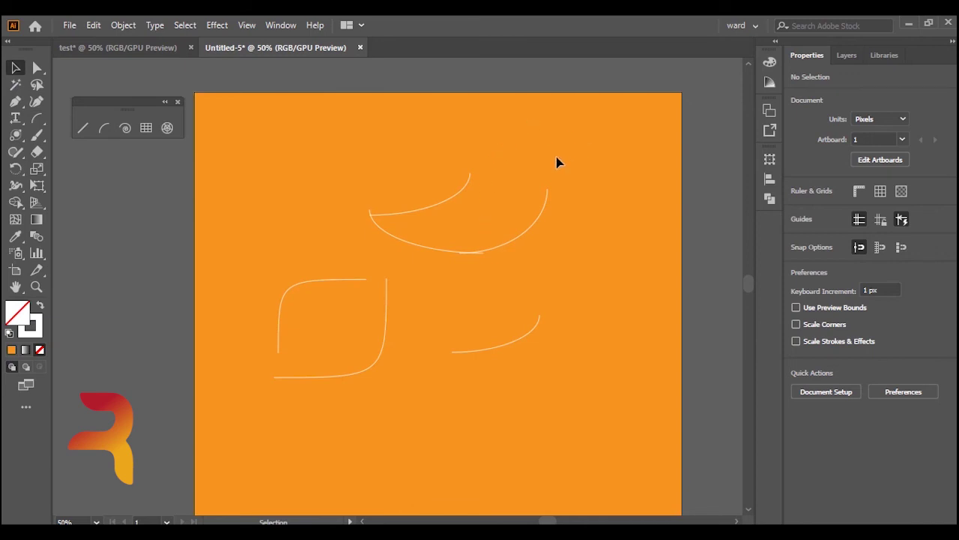
pyautogui.moveTo(585, 150); pyautogui.dragTo(247, 472)
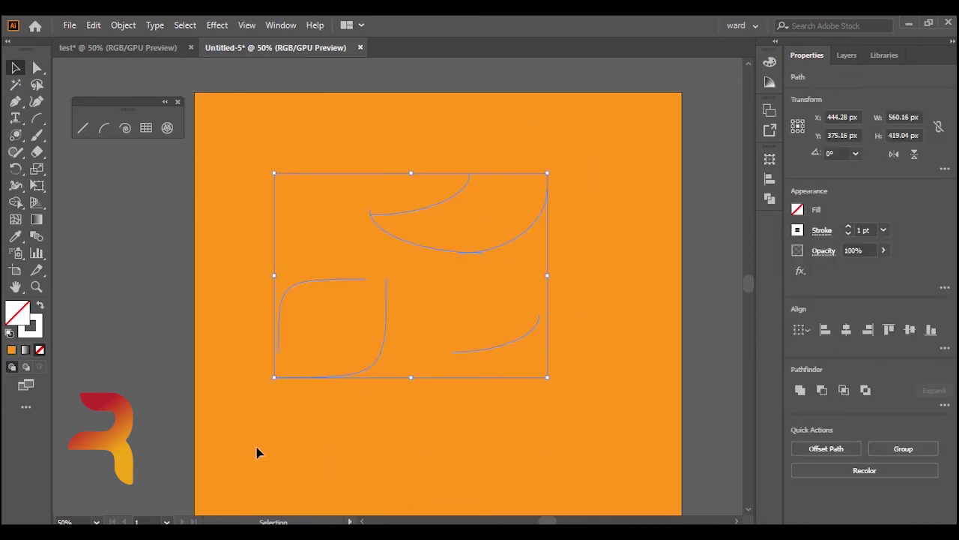
pyautogui.press('Delete')
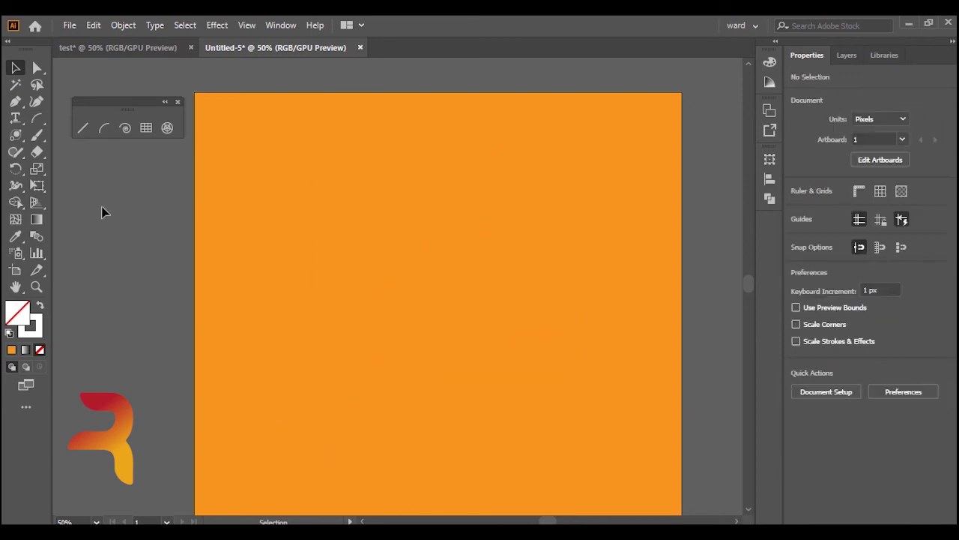
pyautogui.click(125, 129)
pyautogui.moveTo(470, 253); pyautogui.dragTo(442, 322)
pyautogui.moveTo(296, 183); pyautogui.dragTo(287, 299)
pyautogui.moveTo(653, 389); pyautogui.dragTo(584, 467)
pyautogui.moveTo(466, 391); pyautogui.dragTo(365, 405)
pyautogui.moveTo(281, 322); pyautogui.dragTo(250, 400)
pyautogui.press('v')
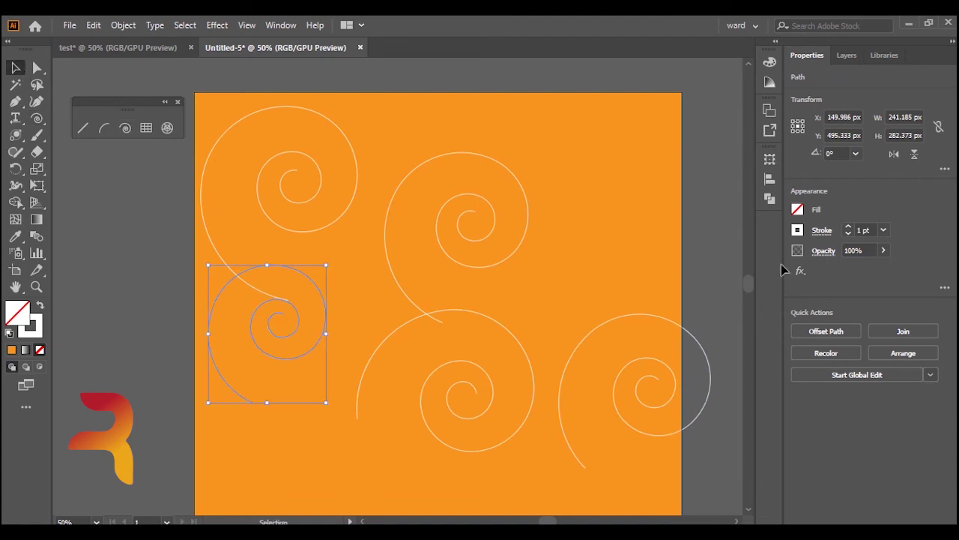
pyautogui.hotkey('ctrl', 'a')
pyautogui.press('Delete')
pyautogui.click(126, 135)
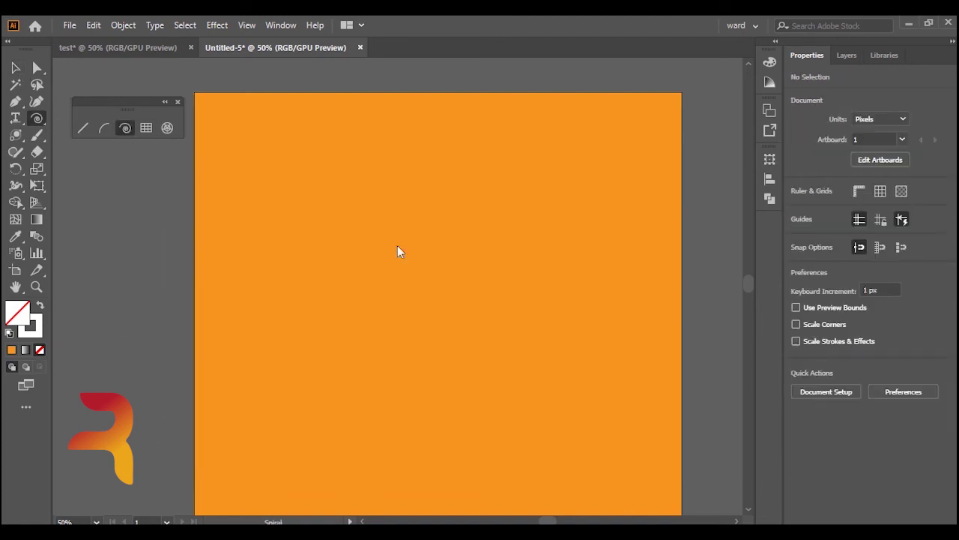
# Drag out a spiral about 597 by 678 px, adjusting its winds with Up/Down arrows.
pyautogui.moveTo(423, 243); pyautogui.dragTo(417, 267)
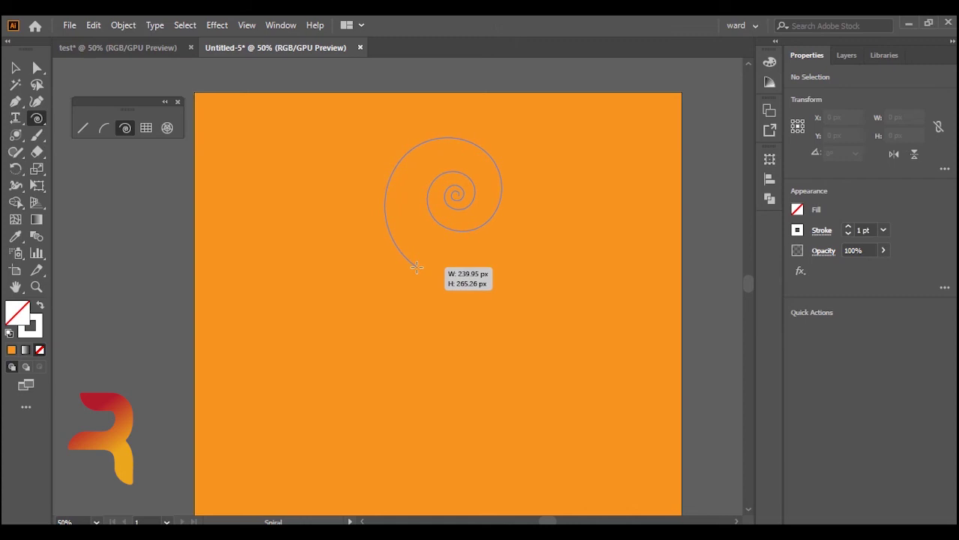
pyautogui.moveTo(416, 266); pyautogui.dragTo(417, 265)
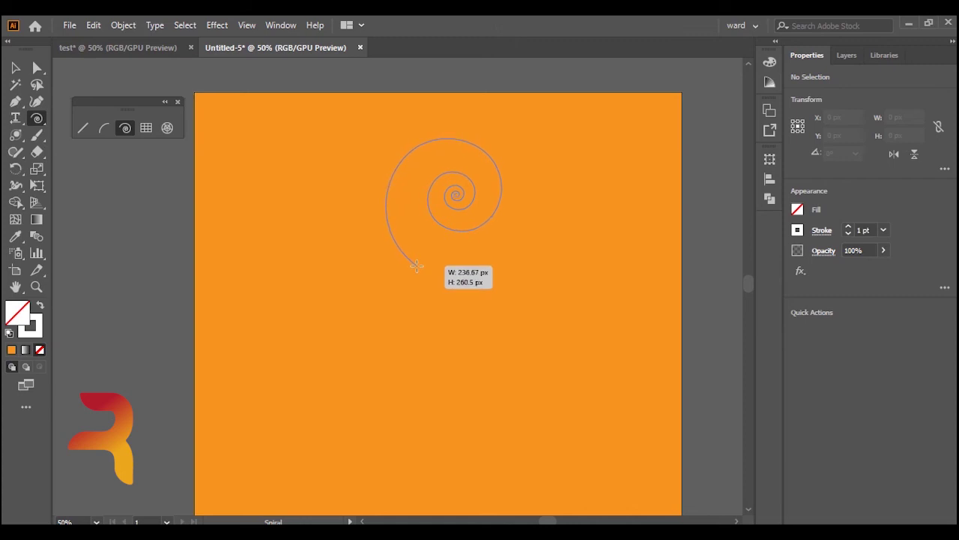
pyautogui.moveTo(416, 265)
pyautogui.mouseDown()
pyautogui.moveTo(449, 241)
pyautogui.moveTo(355, 390)
pyautogui.moveTo(360, 376)
pyautogui.mouseUp()
pyautogui.press('Down')
pyautogui.press('Up')
pyautogui.press('Up')
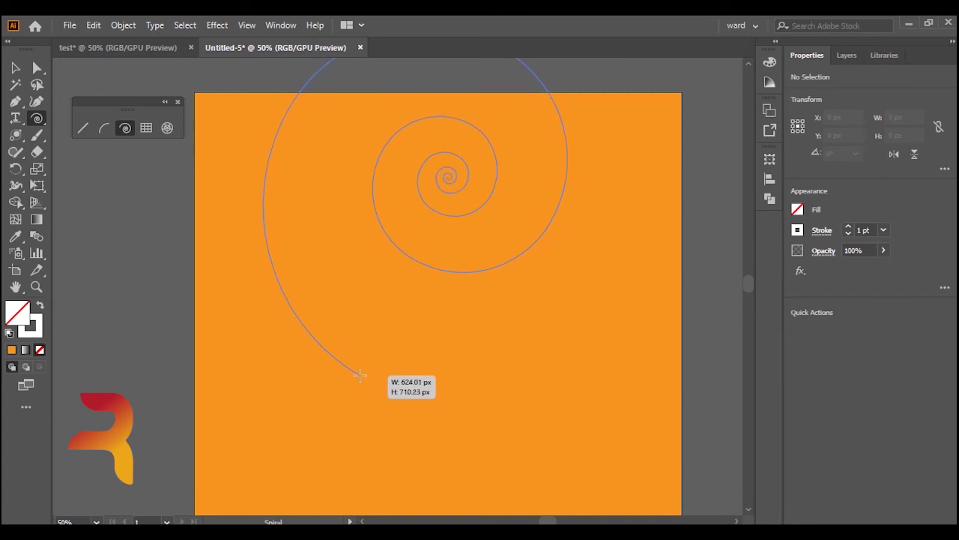
pyautogui.moveTo(360, 374); pyautogui.dragTo(359, 374)
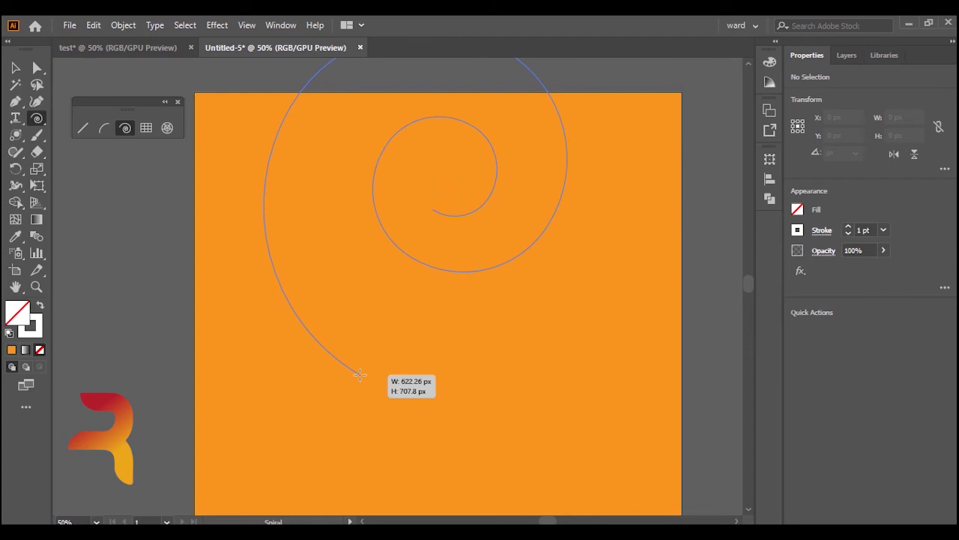
pyautogui.press('Down')
pyautogui.press('Down')
pyautogui.press('Up')
pyautogui.press('Up')
pyautogui.press('Up')
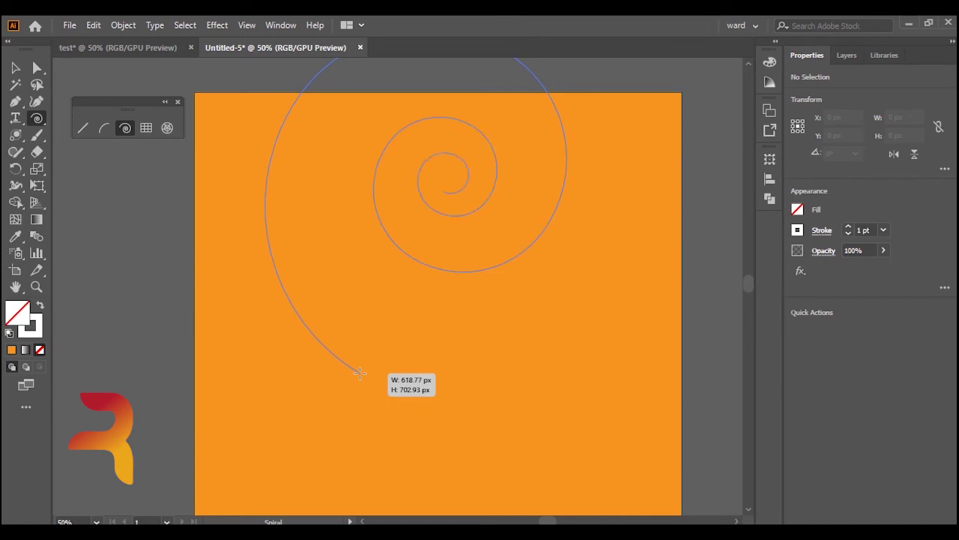
pyautogui.moveTo(360, 373); pyautogui.dragTo(362, 366)
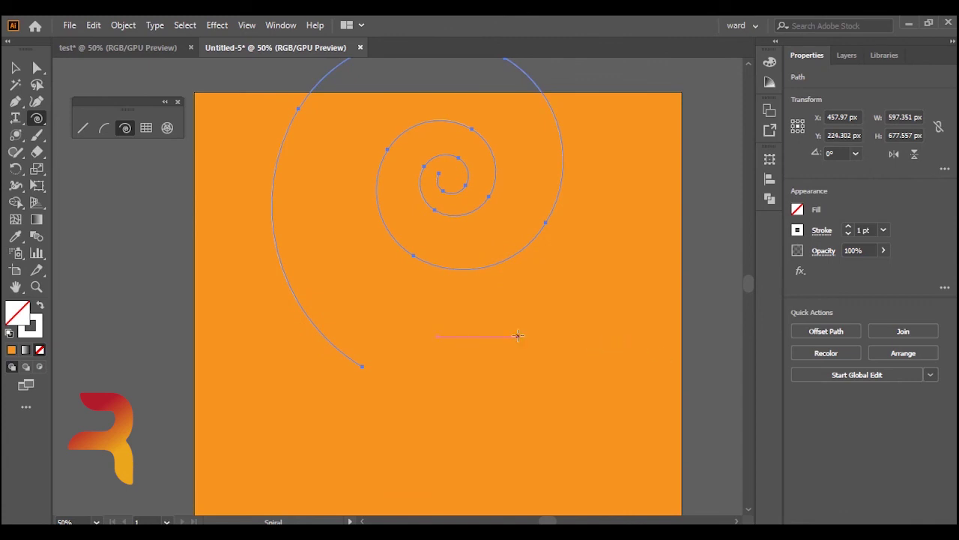
# Draw a small spiral in the lower right of the artboard.
pyautogui.moveTo(514, 329)
pyautogui.mouseDown()
pyautogui.moveTo(499, 374)
pyautogui.moveTo(448, 433)
pyautogui.mouseUp()
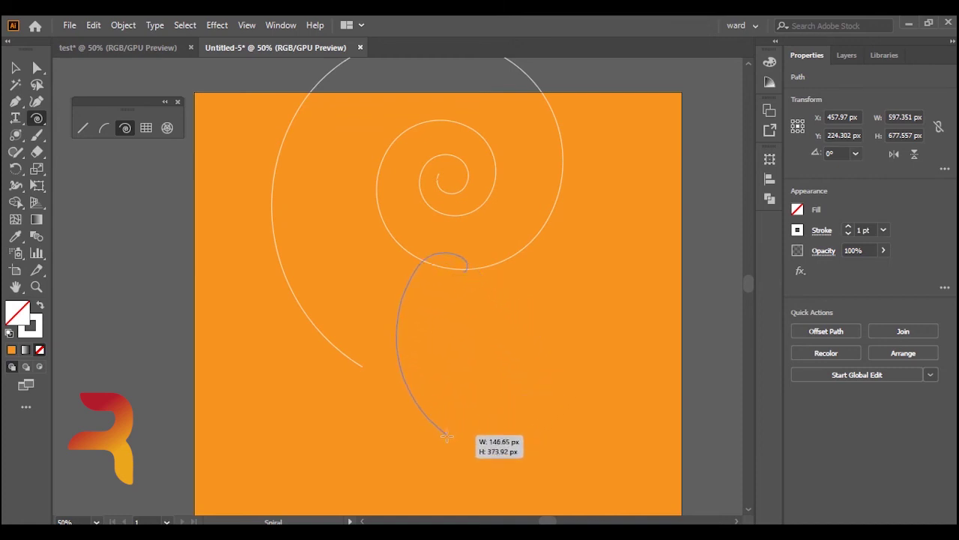
pyautogui.moveTo(448, 433)
pyautogui.mouseDown()
pyautogui.moveTo(413, 377)
pyautogui.moveTo(445, 333)
pyautogui.moveTo(492, 327)
pyautogui.moveTo(483, 322)
pyautogui.moveTo(458, 366)
pyautogui.moveTo(488, 322)
pyautogui.moveTo(484, 337)
pyautogui.mouseUp()
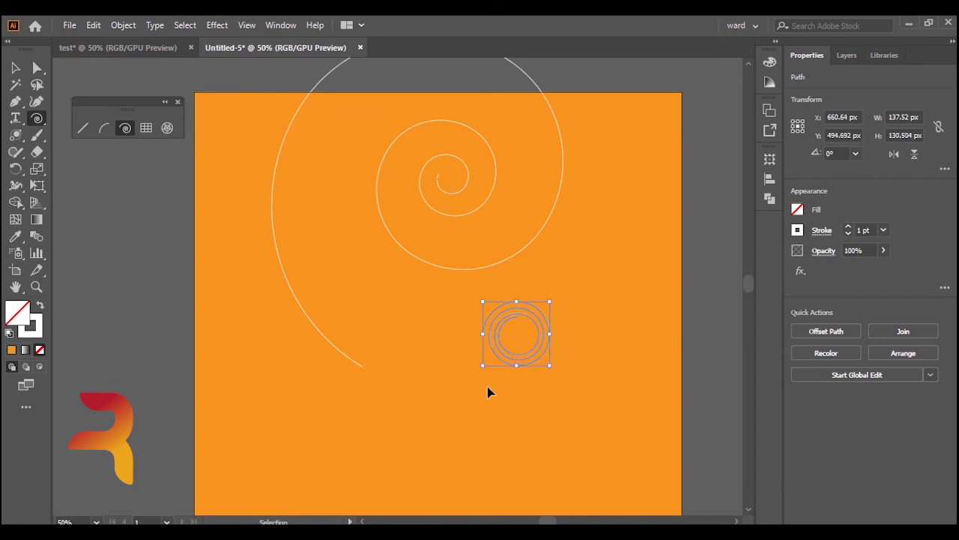
pyautogui.hotkey('ctrl', '+')
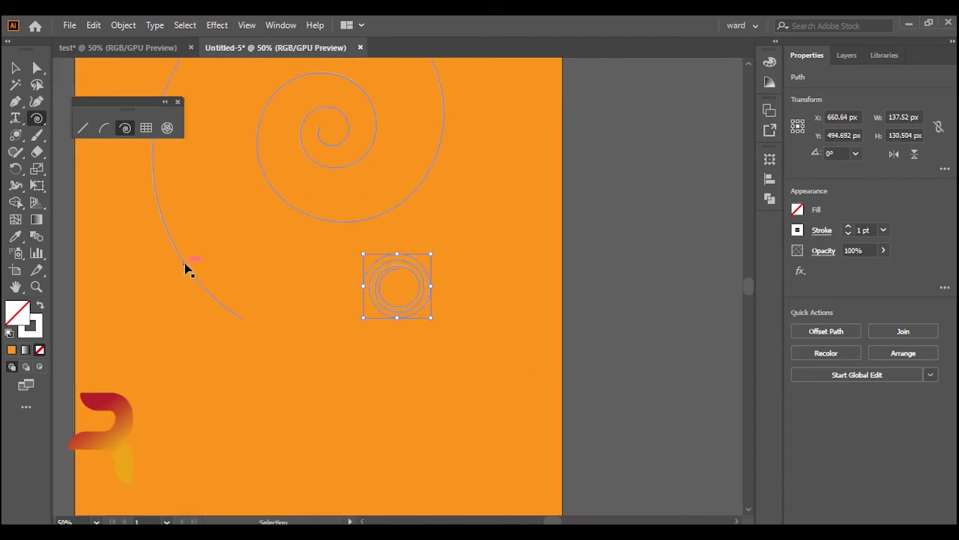
pyautogui.hotkey('ctrl', '-')
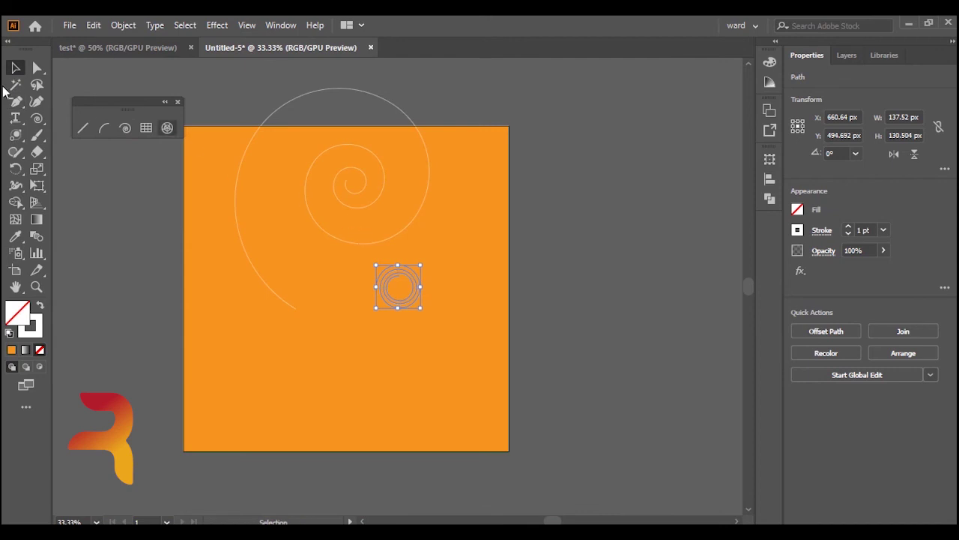
# Delete both the small spiral and the large spiral, clearing the artboard.
pyautogui.click(37, 118)
pyautogui.click(16, 68)
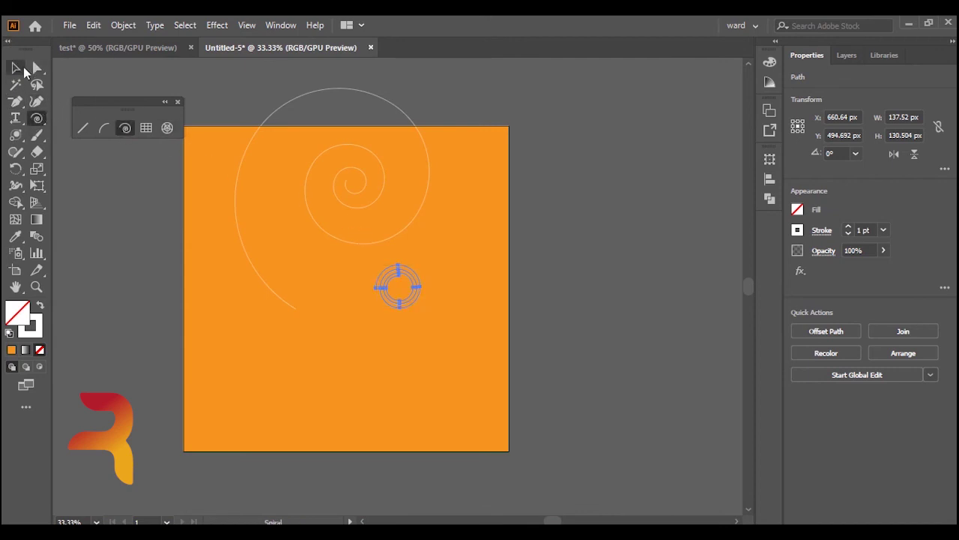
pyautogui.press('Delete')
pyautogui.moveTo(505, 67); pyautogui.dragTo(143, 303)
pyautogui.press('Delete')
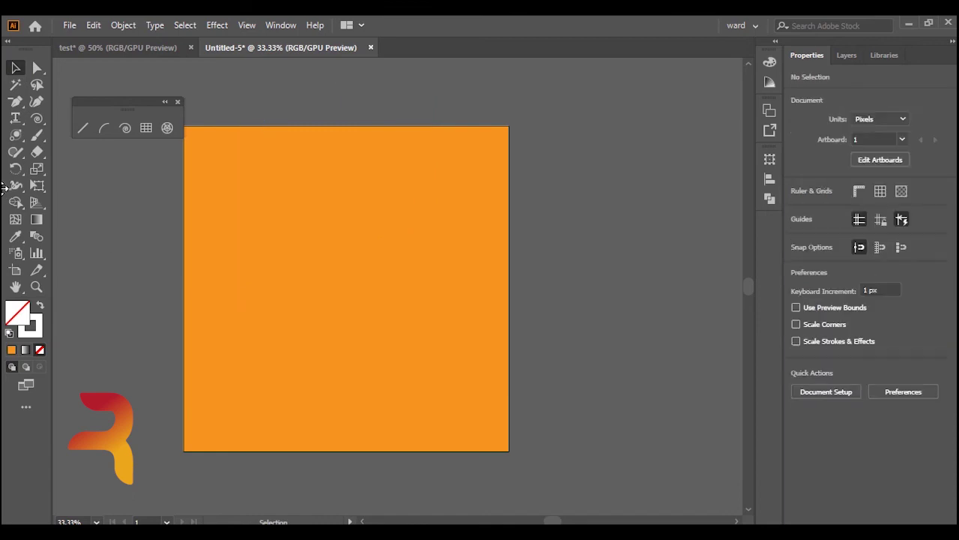
# Zoom to 50% and draw a trial spiral from the artboard middle, then undo it.
pyautogui.click(37, 119)
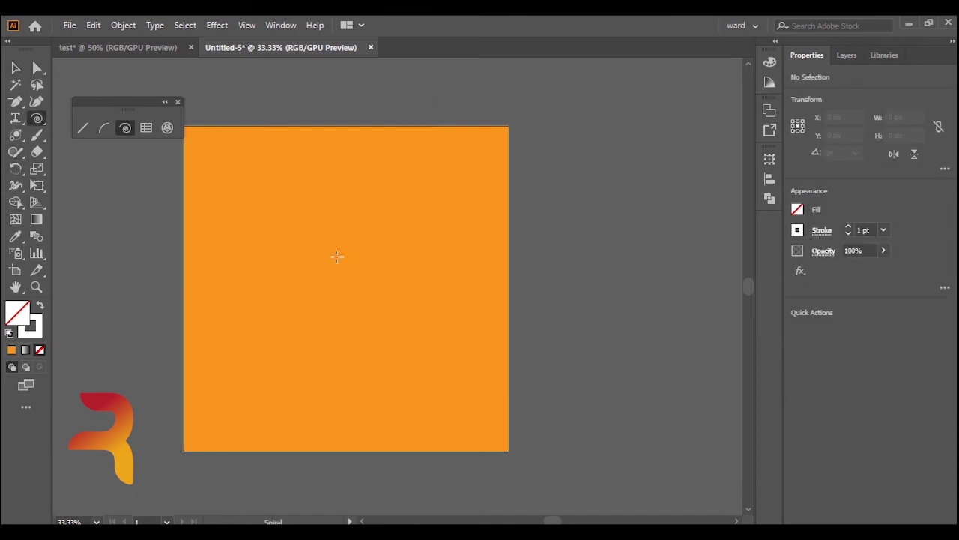
pyautogui.scroll(1, 336, 257)
pyautogui.hotkey('ctrl', '+')
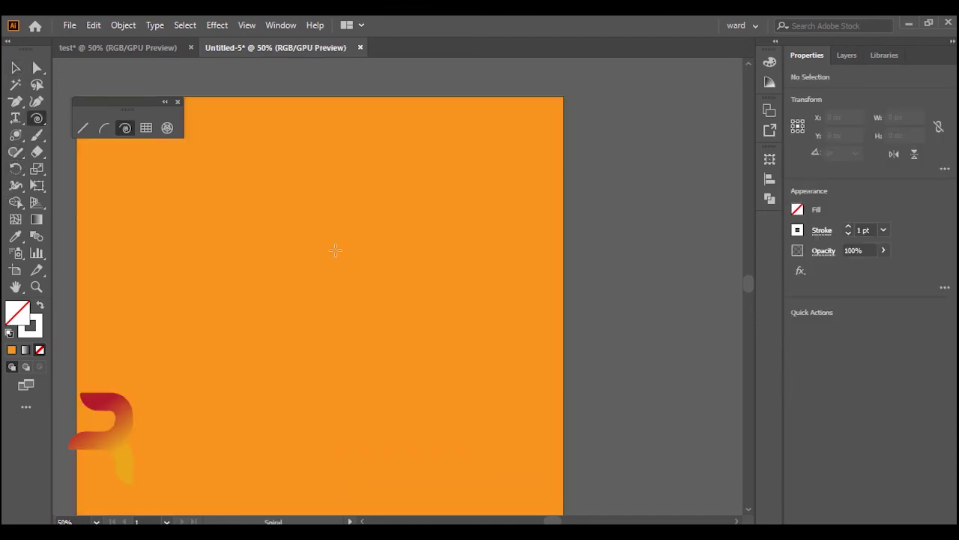
pyautogui.moveTo(299, 304); pyautogui.dragTo(357, 284)
pyautogui.moveTo(400, 239); pyautogui.dragTo(331, 301)
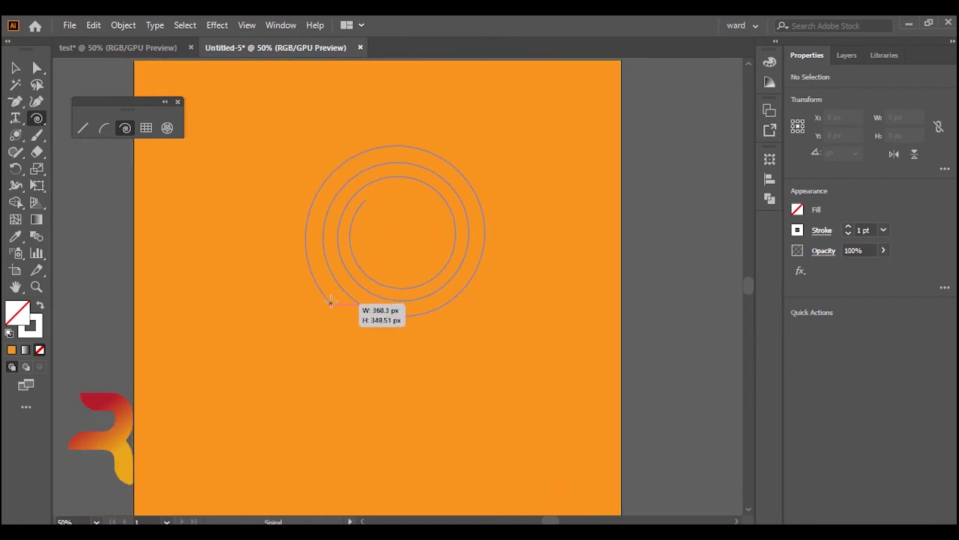
pyautogui.moveTo(331, 301); pyautogui.dragTo(343, 293)
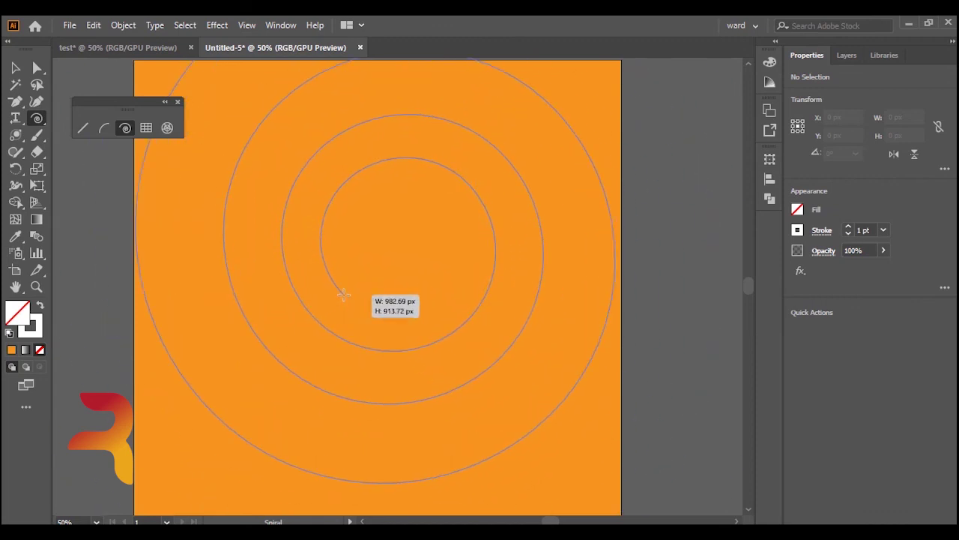
pyautogui.moveTo(343, 294); pyautogui.dragTo(343, 295)
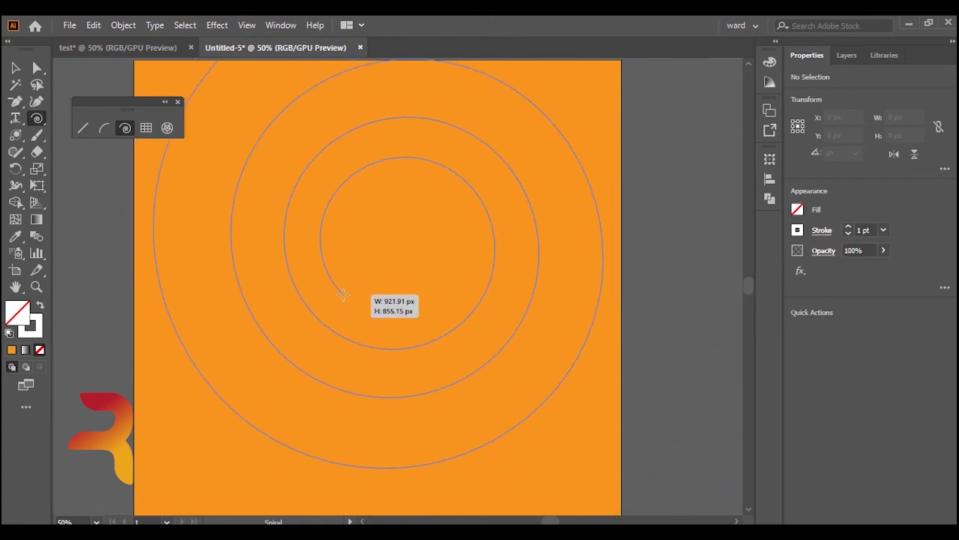
pyautogui.moveTo(342, 294); pyautogui.dragTo(341, 298)
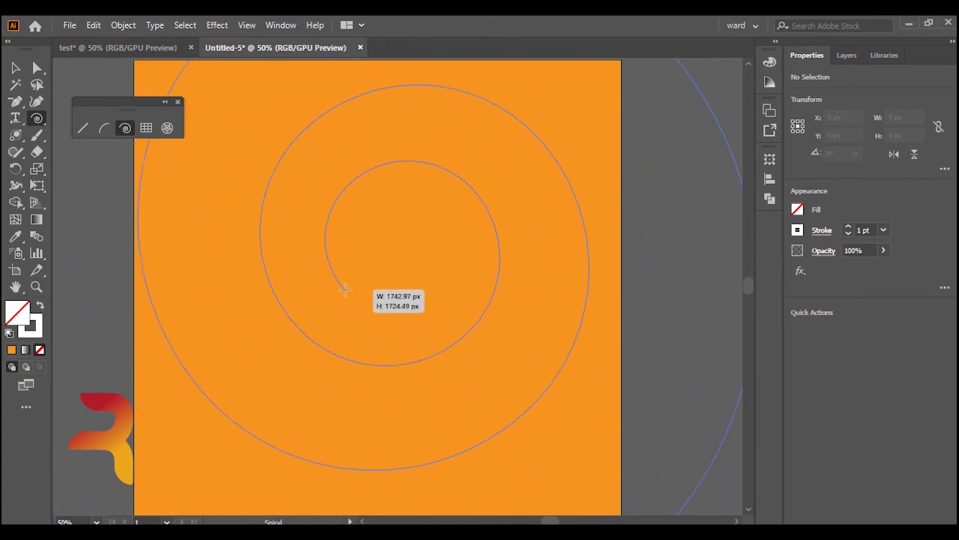
pyautogui.moveTo(340, 298); pyautogui.dragTo(341, 298)
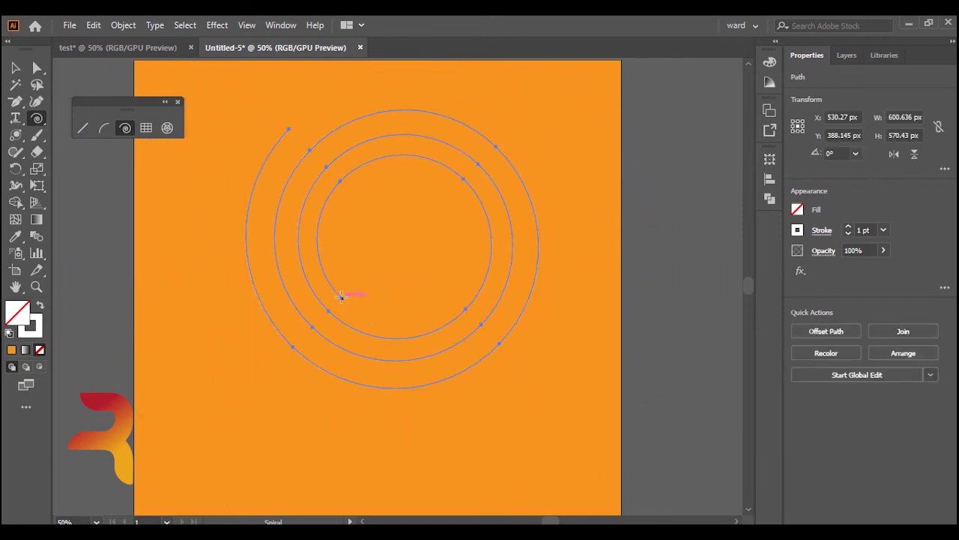
pyautogui.hotkey('ctrl', 'z')
# Draw a tightly wound spiral near the artboard's upper centre, adding coils with the Up arrow.
pyautogui.moveTo(342, 293); pyautogui.dragTo(342, 297)
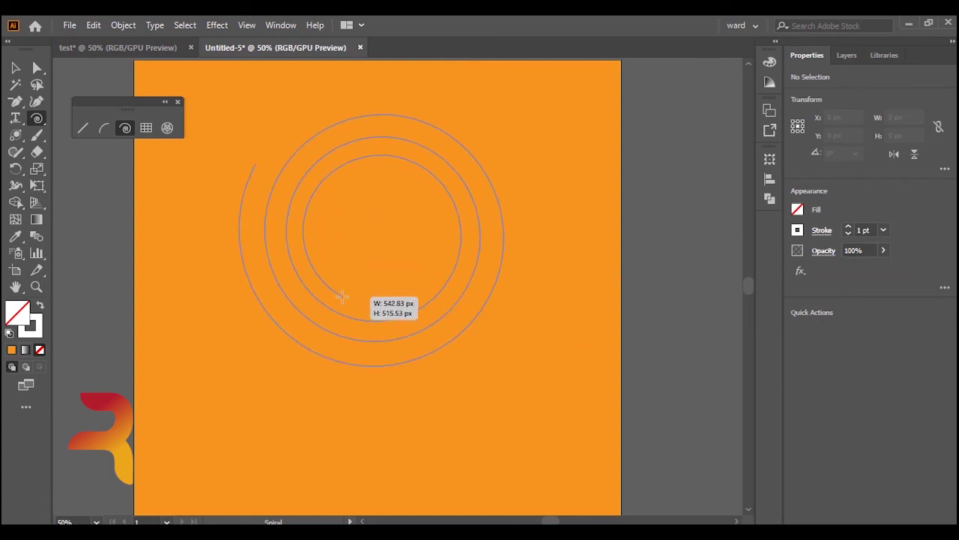
pyautogui.press('Up')
pyautogui.press('Up')
pyautogui.press('Up')
pyautogui.press('Up')
pyautogui.press('Up')
pyautogui.press('Up')
pyautogui.press('Up')
pyautogui.press('Up')
pyautogui.moveTo(342, 297)
pyautogui.mouseDown()
pyautogui.moveTo(362, 302)
pyautogui.moveTo(412, 240)
pyautogui.moveTo(388, 190)
pyautogui.moveTo(334, 197)
pyautogui.moveTo(347, 258)
pyautogui.moveTo(395, 239)
pyautogui.moveTo(385, 223)
pyautogui.moveTo(375, 229)
pyautogui.moveTo(386, 222)
pyautogui.mouseUp()
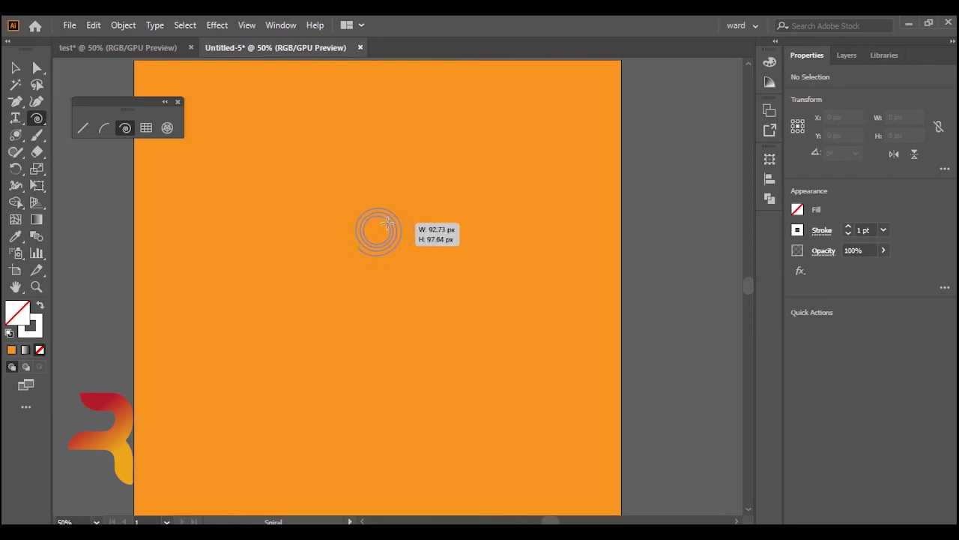
pyautogui.press('Up')
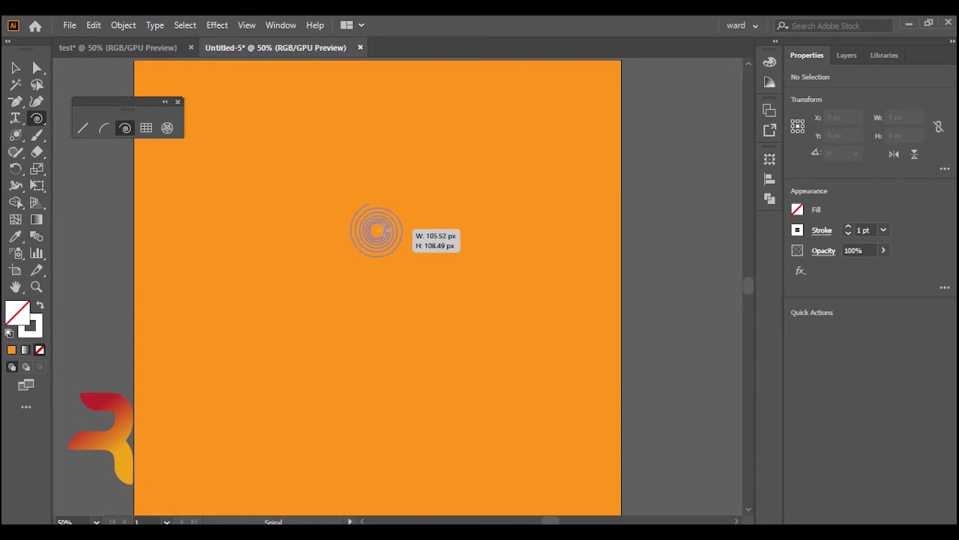
pyautogui.moveTo(388, 222); pyautogui.dragTo(386, 227)
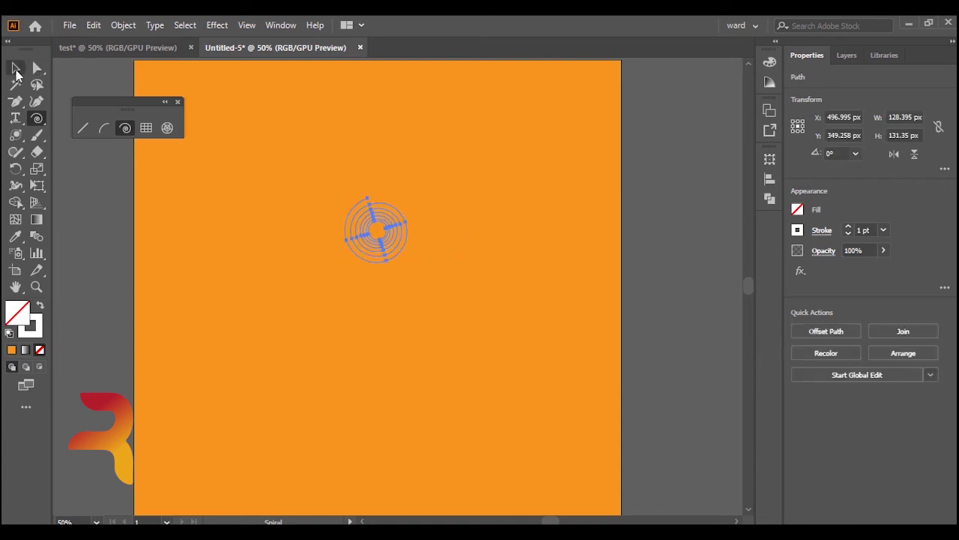
# Scale the spiral up to about 415 by 425 px from its centre, then delete it.
pyautogui.click(16, 68)
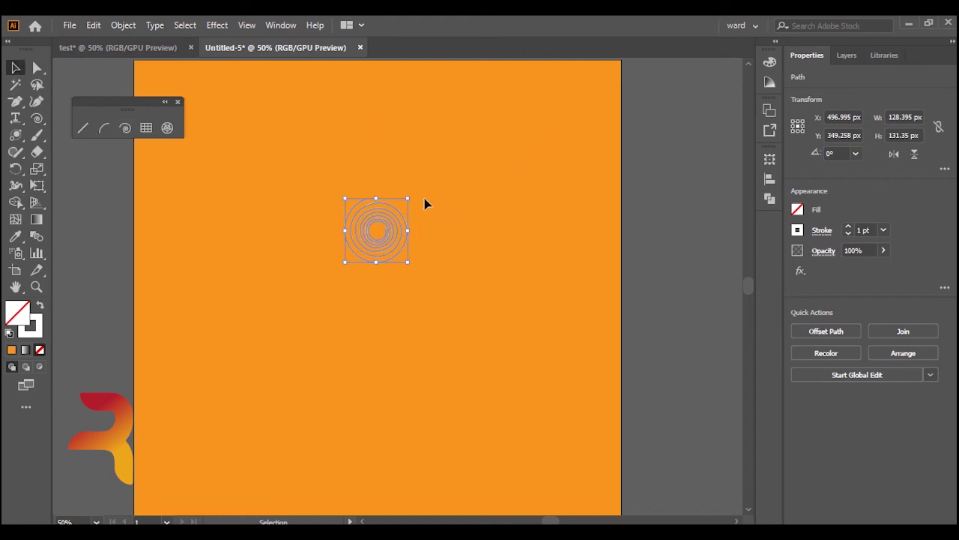
pyautogui.moveTo(407, 199); pyautogui.dragTo(477, 127)
pyautogui.click(508, 220)
pyautogui.hotkey('ctrl', 'a')
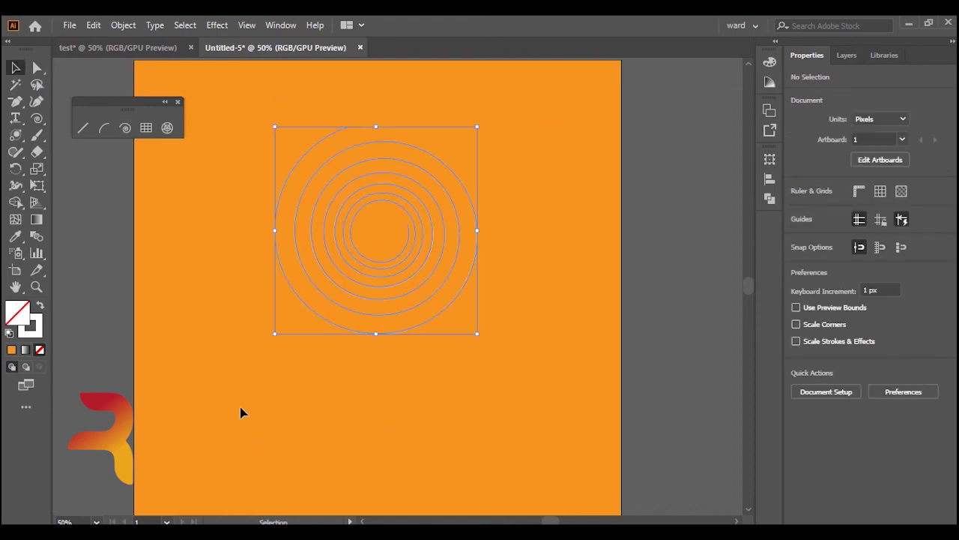
pyautogui.click(574, 267)
pyautogui.scroll(-1, 548, 173)
pyautogui.hotkey('ctrl', 'a')
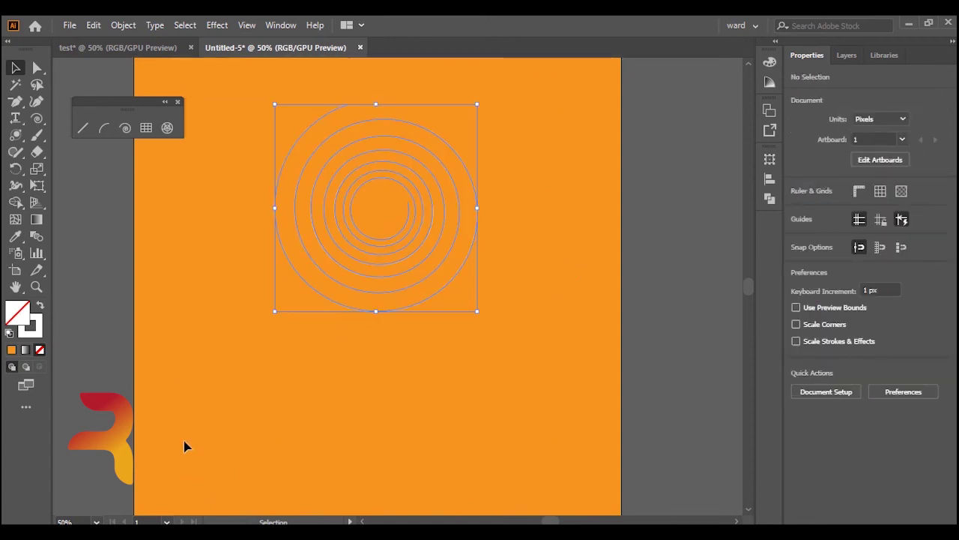
pyautogui.press('Delete')
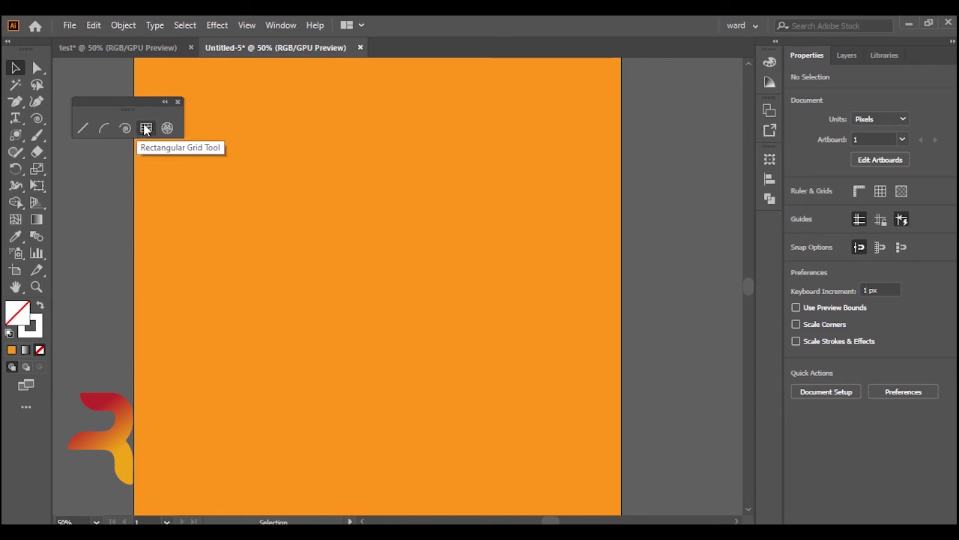
pyautogui.click(145, 129)
pyautogui.moveTo(588, 89); pyautogui.dragTo(167, 373)
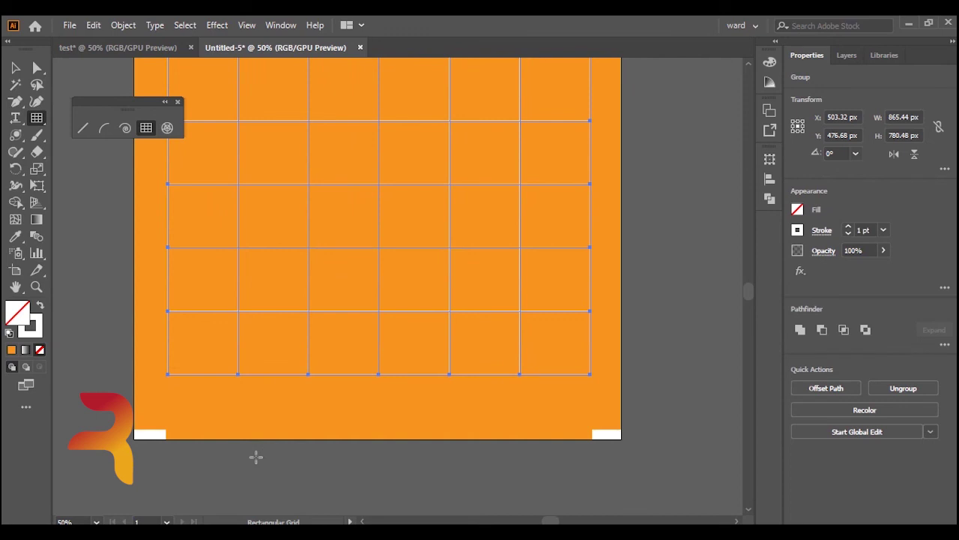
pyautogui.scroll(-1, 251, 455)
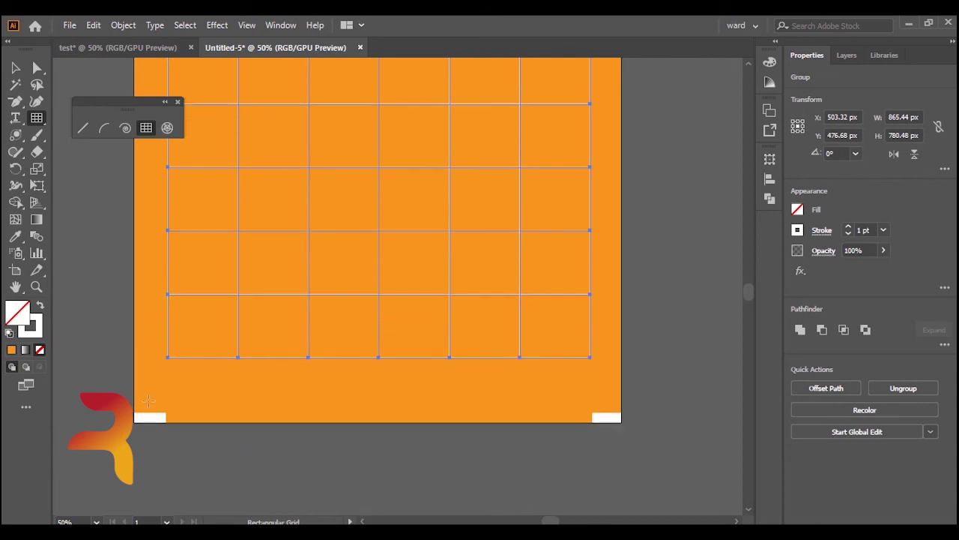
pyautogui.scroll(1, 321, 197)
pyautogui.scroll(2, 392, 177)
pyautogui.scroll(2, 516, 118)
pyautogui.scroll(1, 470, 198)
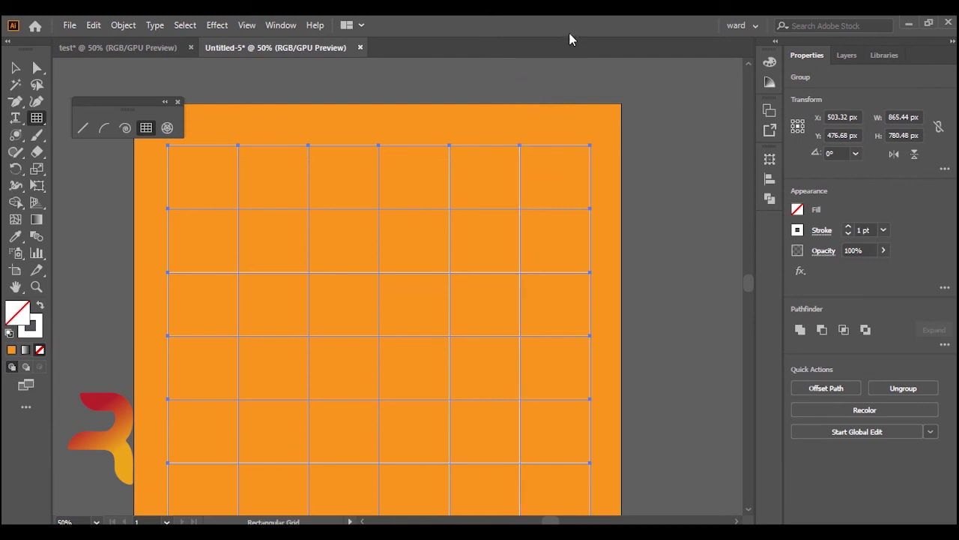
pyautogui.click(15, 68)
pyautogui.press('Delete')
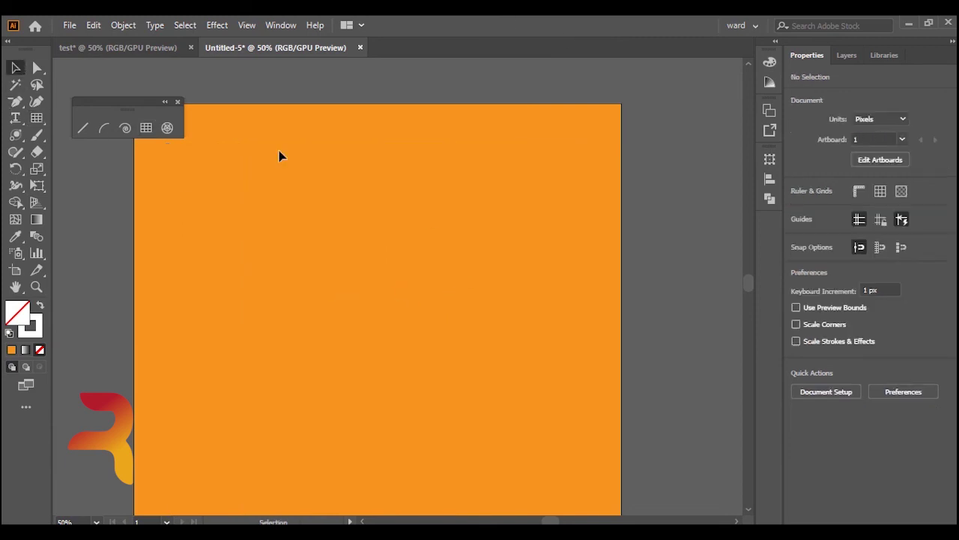
pyautogui.click(142, 128)
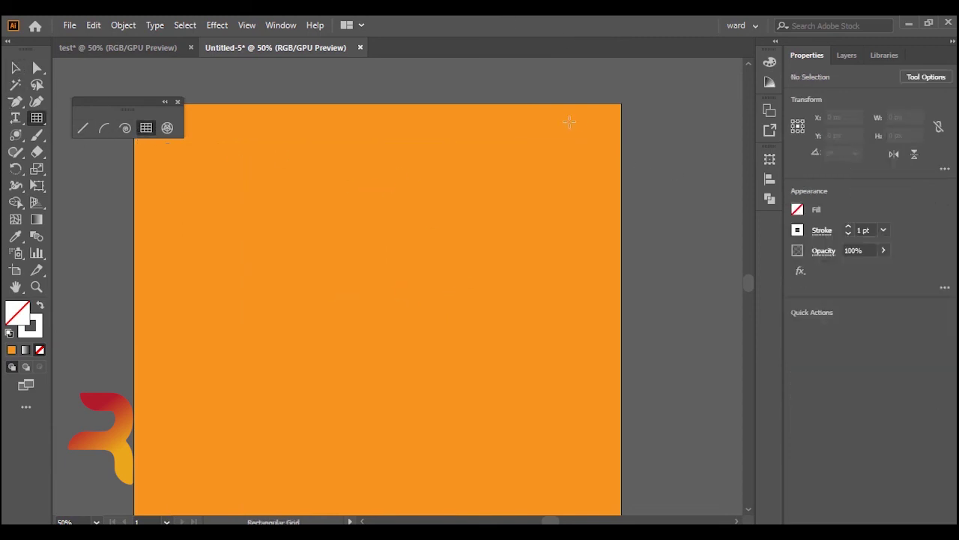
pyautogui.moveTo(589, 125)
pyautogui.mouseDown()
pyautogui.moveTo(279, 463)
pyautogui.moveTo(311, 472)
pyautogui.mouseUp()
pyautogui.press('Up')
pyautogui.press('Up')
pyautogui.press('Up')
pyautogui.press('Up')
pyautogui.press('Up')
pyautogui.press('Up')
pyautogui.press('Up')
pyautogui.press('Up')
pyautogui.press('Up')
pyautogui.press('Up')
pyautogui.press('Down')
pyautogui.press('Down')
pyautogui.press('Down')
pyautogui.press('Down')
pyautogui.press('Down')
pyautogui.press('Down')
pyautogui.press('Down')
pyautogui.press('Down')
pyautogui.press('Down')
pyautogui.press('Down')
pyautogui.press('Down')
pyautogui.moveTo(312, 472); pyautogui.dragTo(315, 454)
pyautogui.press('Down')
pyautogui.press('Up')
pyautogui.press('Up')
pyautogui.press('Up')
pyautogui.press('Up')
pyautogui.press('Up')
pyautogui.press('v')
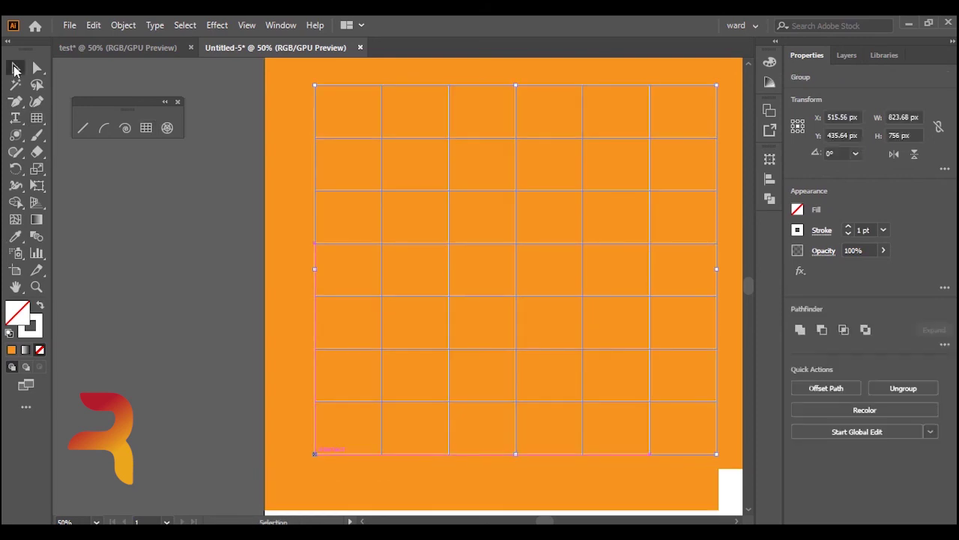
pyautogui.hotkey('ctrl', 'shift', 'a')
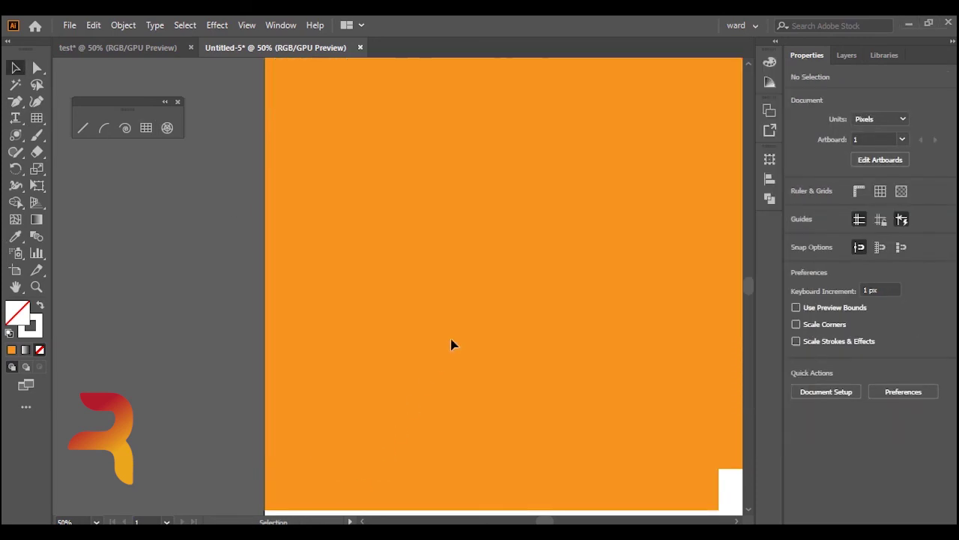
pyautogui.moveTo(452, 342); pyautogui.dragTo(402, 338)
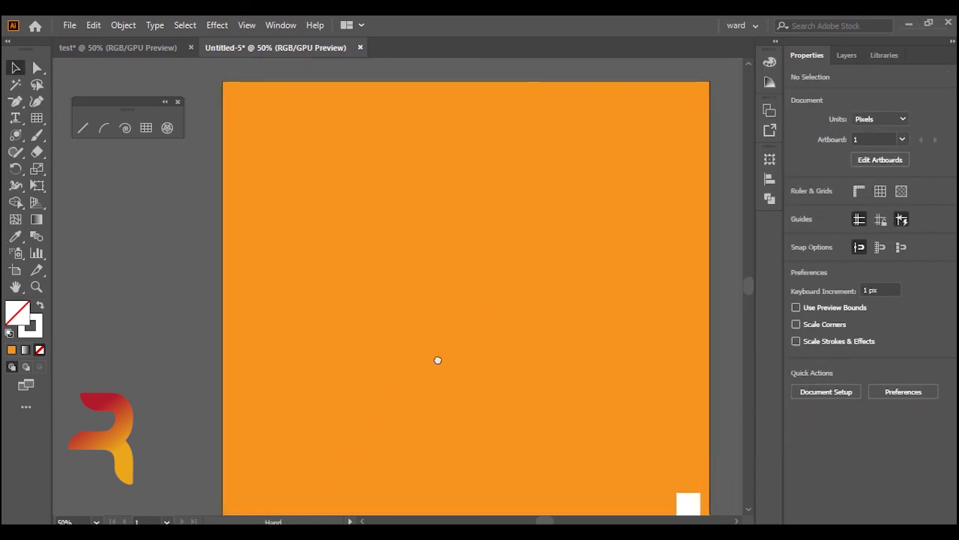
pyautogui.click(162, 129)
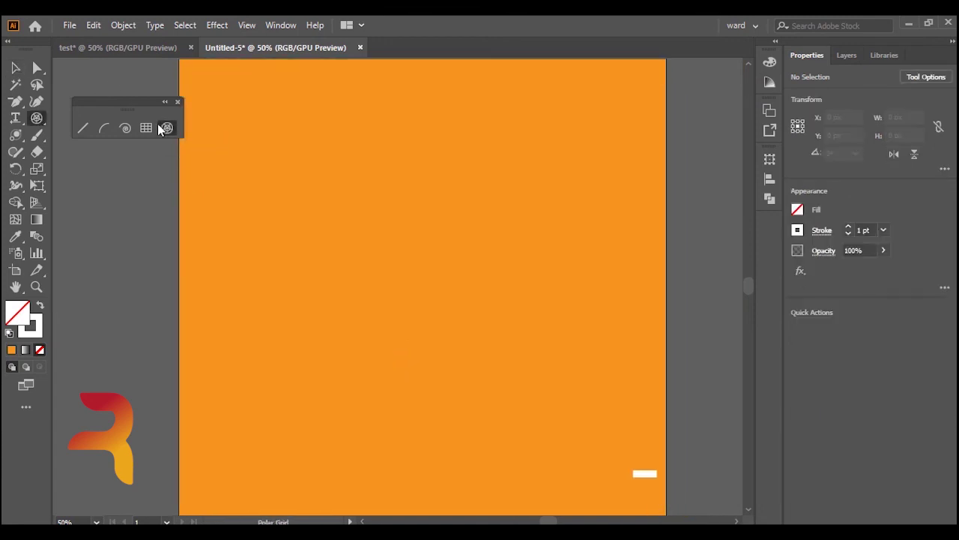
# Draw a polar grid, adjusting its number of concentric rings with the arrow keys.
pyautogui.moveTo(435, 214)
pyautogui.mouseDown()
pyautogui.moveTo(220, 410)
pyautogui.moveTo(222, 401)
pyautogui.mouseUp()
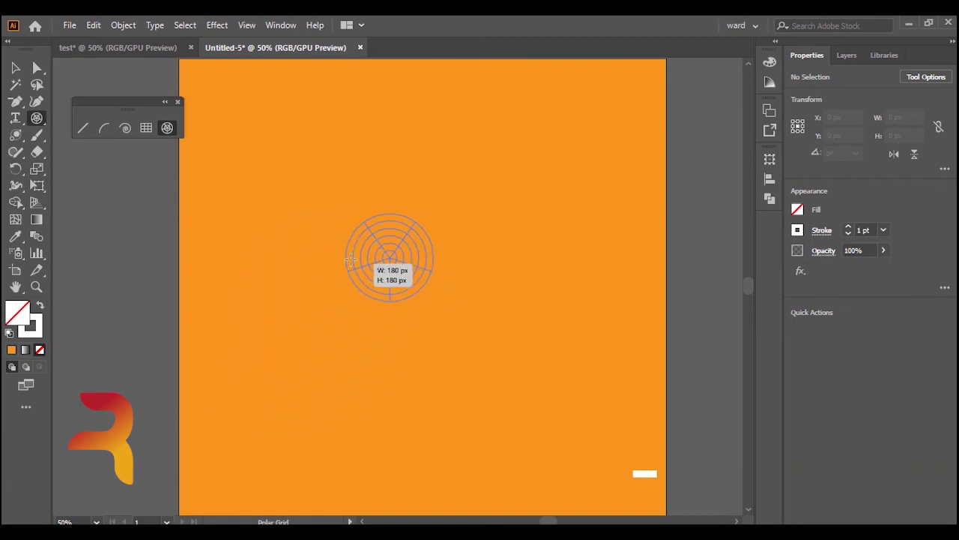
pyautogui.moveTo(223, 401)
pyautogui.mouseDown()
pyautogui.moveTo(283, 332)
pyautogui.moveTo(252, 401)
pyautogui.mouseUp()
pyautogui.press('Up')
pyautogui.press('Up')
pyautogui.press('Up')
pyautogui.press('Up')
pyautogui.press('Up')
pyautogui.press('Up')
pyautogui.press('Up')
pyautogui.press('Up')
pyautogui.press('Up')
pyautogui.press('Down')
pyautogui.press('Down')
pyautogui.press('Down')
pyautogui.press('Down')
pyautogui.press('Down')
pyautogui.press('Down')
pyautogui.press('Down')
pyautogui.press('Down')
pyautogui.press('Down')
pyautogui.press('Down')
pyautogui.press('Down')
pyautogui.press('Down')
pyautogui.press('Down')
pyautogui.press('Down')
pyautogui.press('Up')
pyautogui.press('Up')
pyautogui.press('Up')
pyautogui.press('Up')
pyautogui.press('Down')
pyautogui.moveTo(253, 400); pyautogui.dragTo(253, 400)
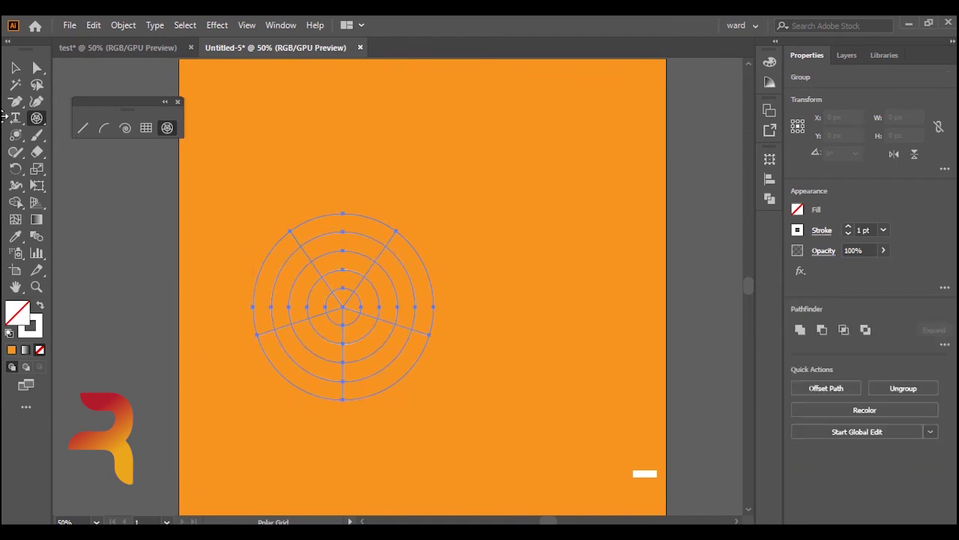
# Move the polar grid up and right, then pull its outer ring's top anchor into an egg shape.
pyautogui.click(35, 69)
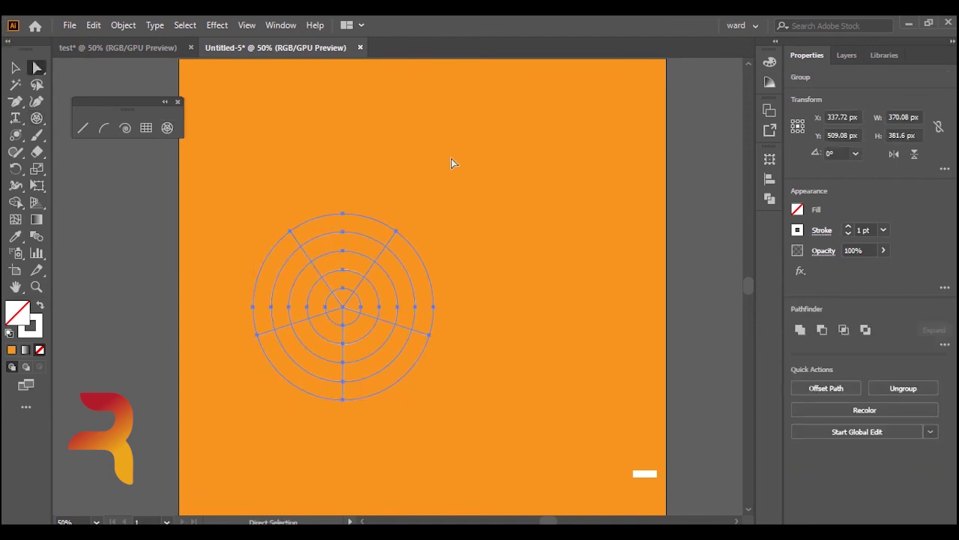
pyautogui.click(16, 68)
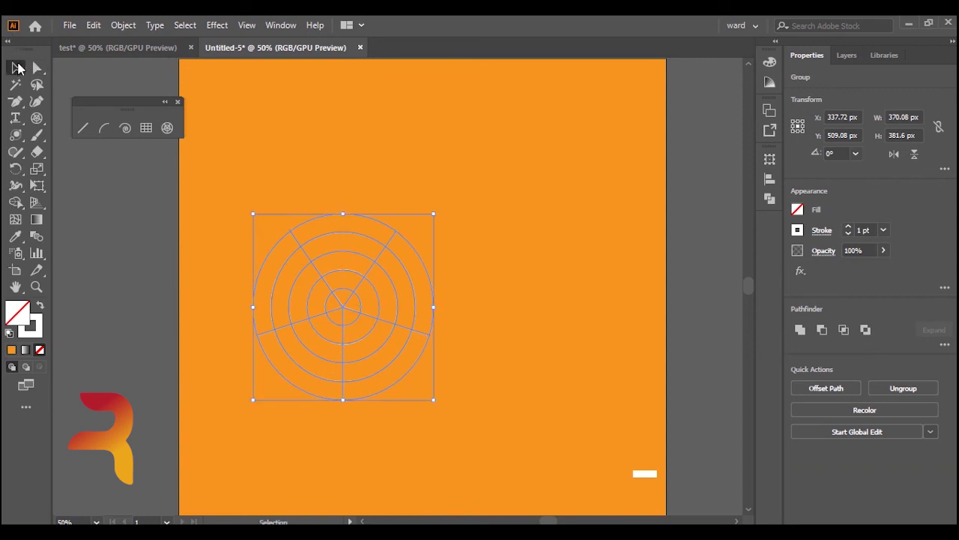
pyautogui.moveTo(363, 310); pyautogui.dragTo(445, 239)
pyautogui.click(36, 68)
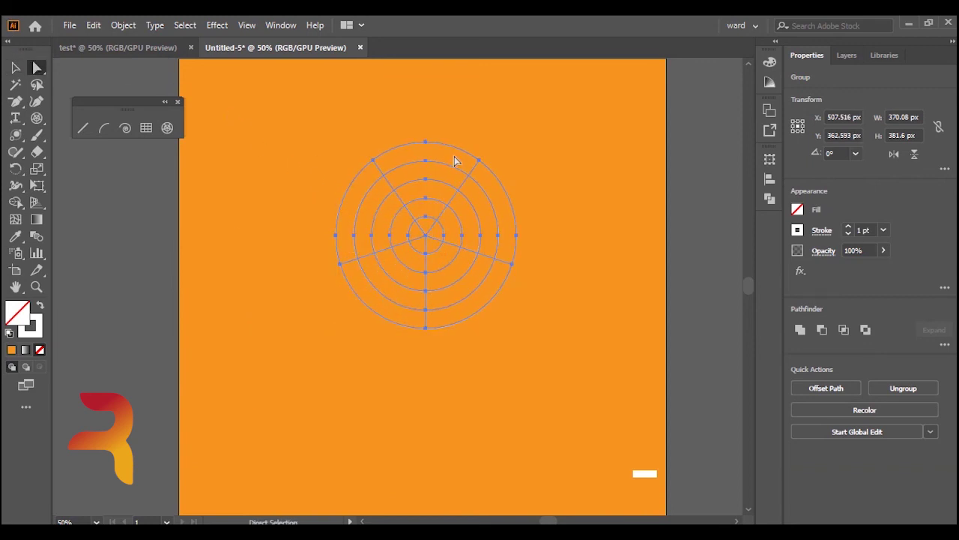
pyautogui.click(425, 141)
pyautogui.moveTo(425, 142); pyautogui.dragTo(452, 116)
pyautogui.moveTo(411, 125); pyautogui.dragTo(410, 123)
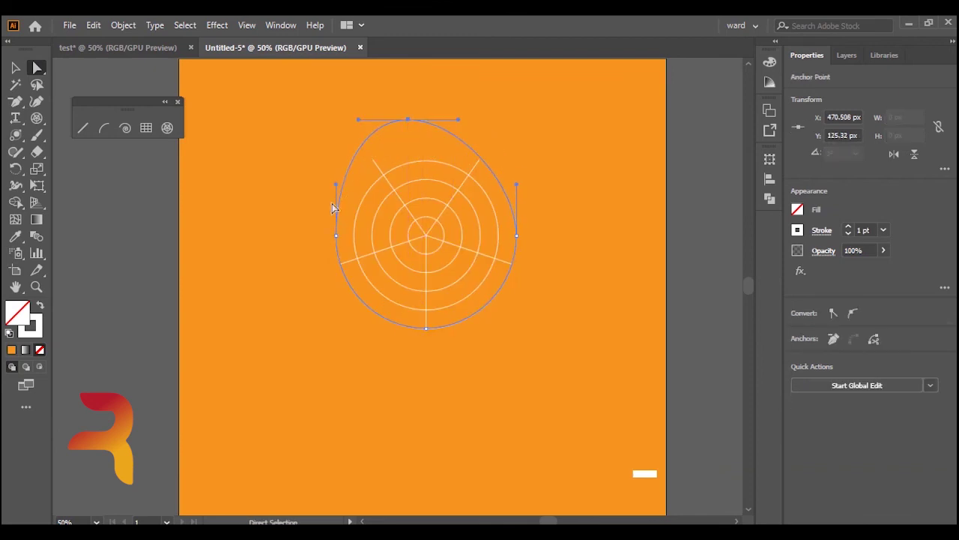
pyautogui.click(334, 234)
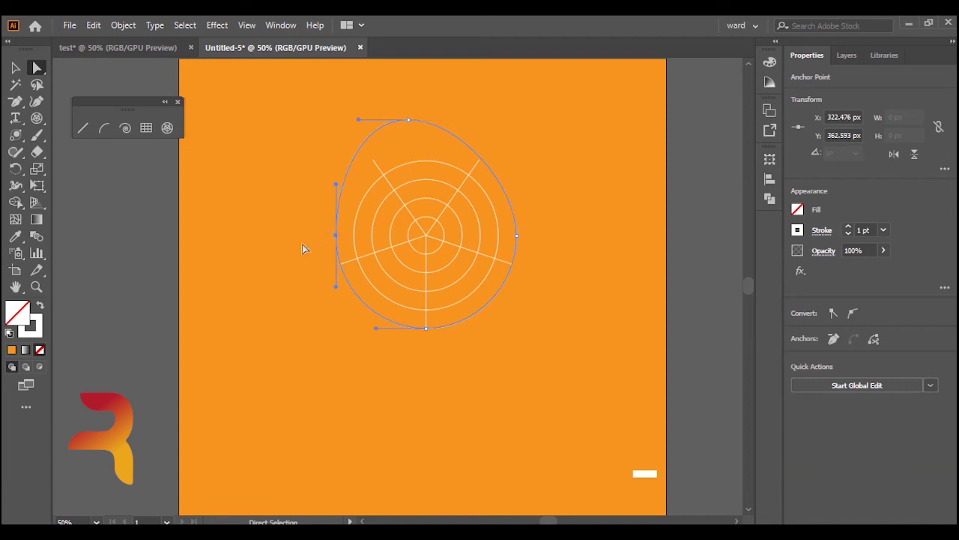
pyautogui.click(317, 242)
pyautogui.moveTo(295, 285); pyautogui.dragTo(544, 116)
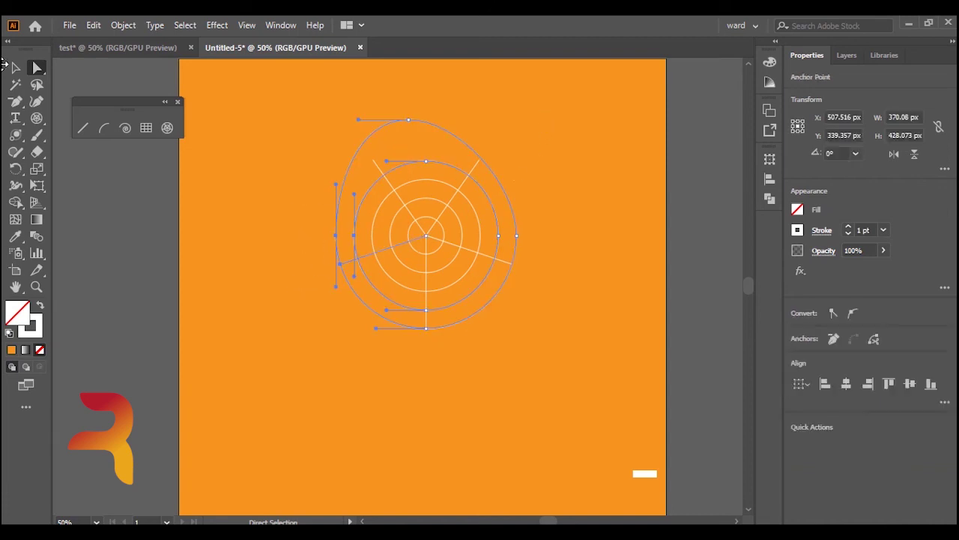
# Switch to the Selection tool (V) and delete the reshaped polar grid.
pyautogui.press('v')
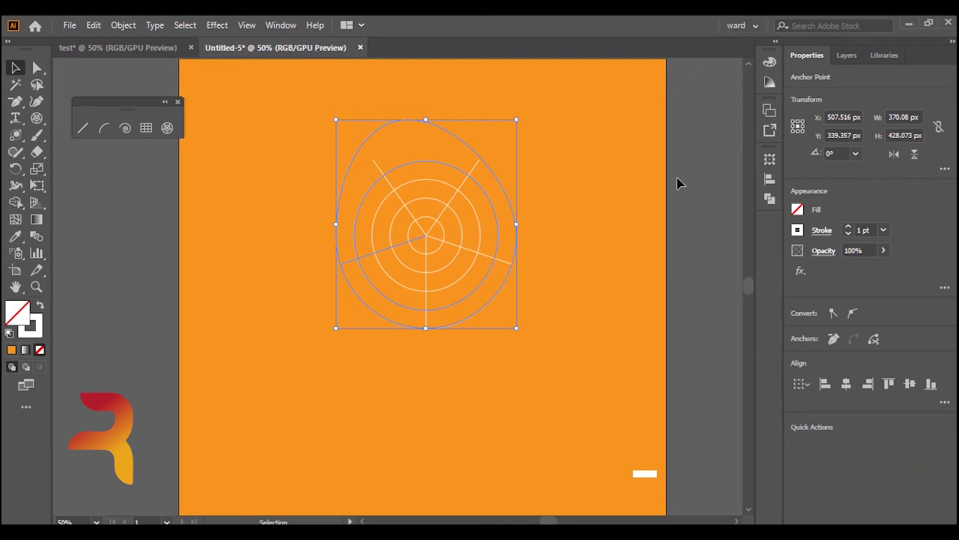
pyautogui.click(601, 174)
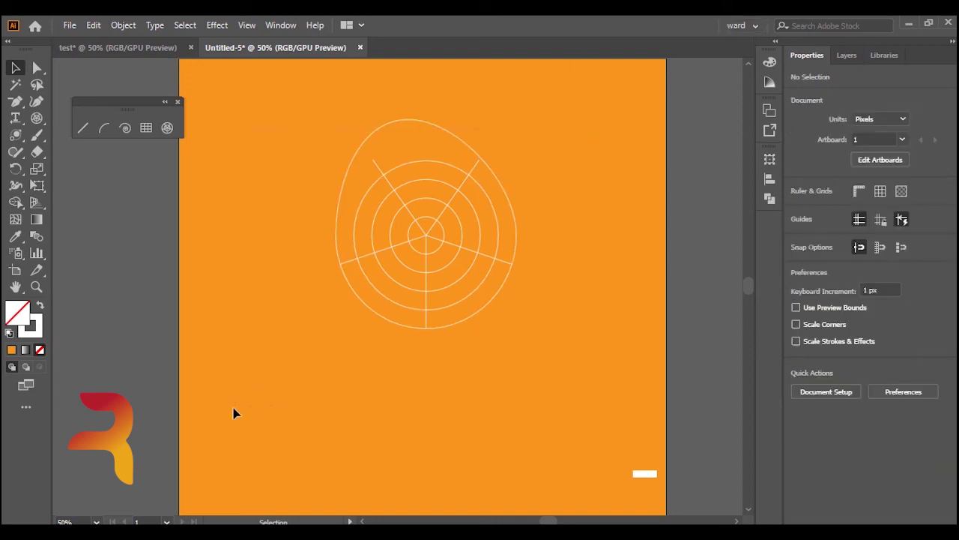
pyautogui.press('Delete')
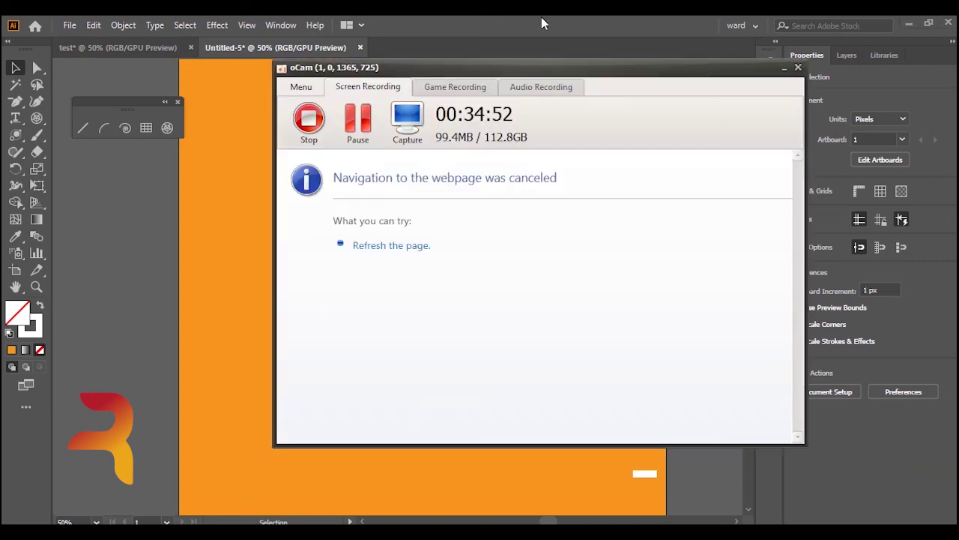
# Move the oCam recorder window down and right, then minimize it.
pyautogui.moveTo(555, 75)
pyautogui.mouseDown()
pyautogui.moveTo(628, 129)
pyautogui.moveTo(445, 103)
pyautogui.mouseUp()
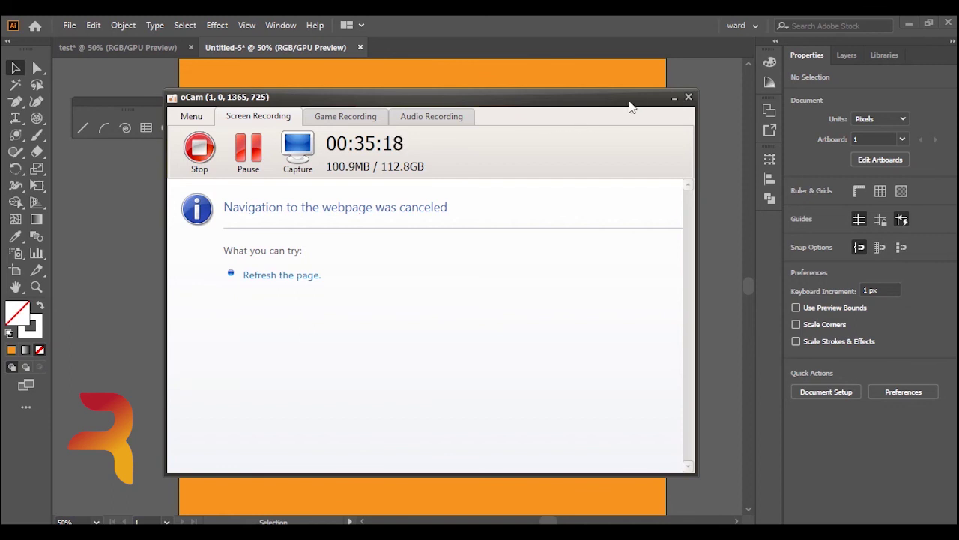
pyautogui.click(671, 98)
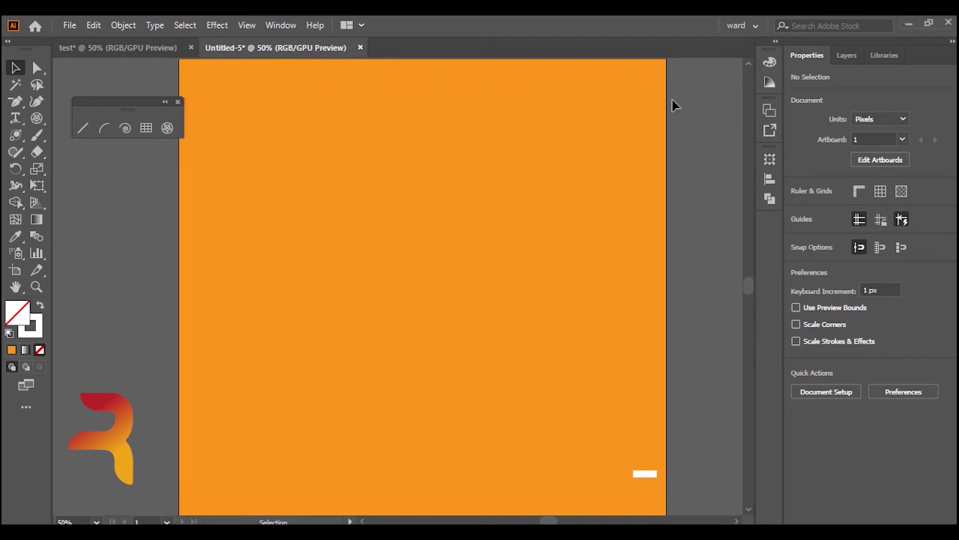